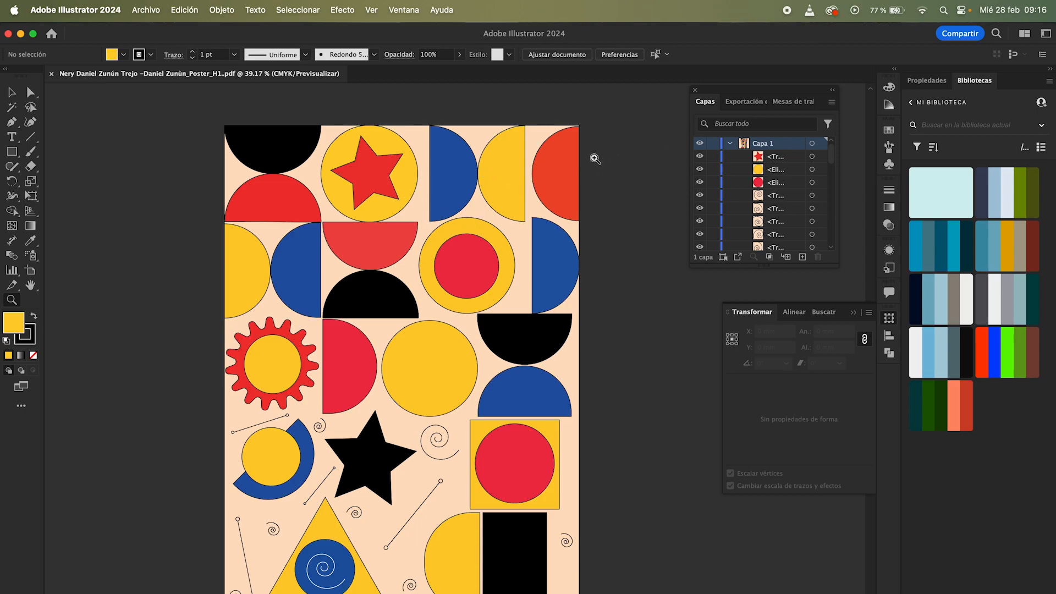
scroll(542, 175, down, 2)
scroll(470, 194, down, 1)
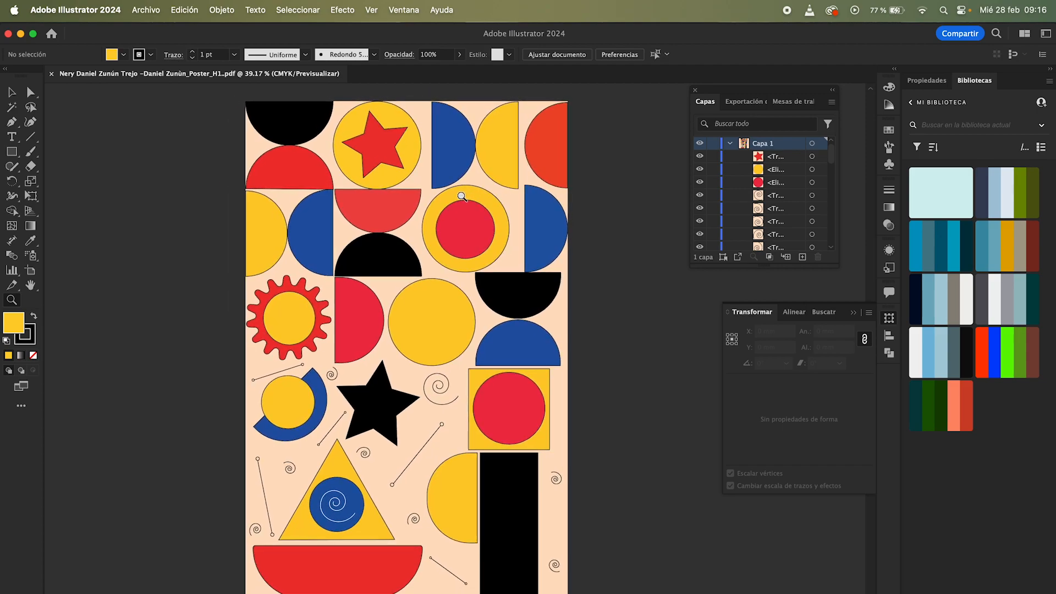
scroll(385, 218, down, 2)
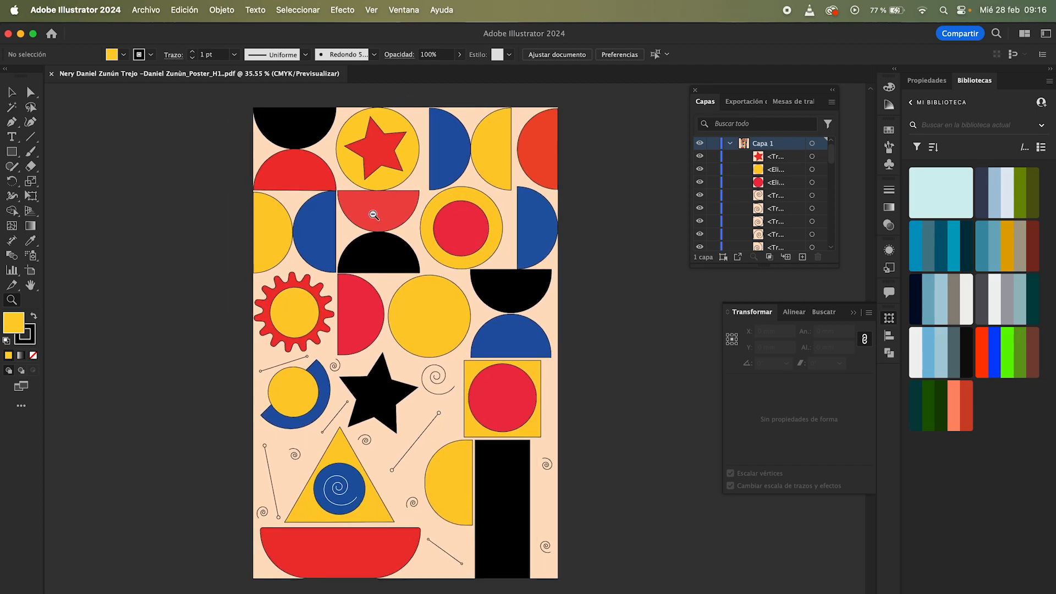
scroll(385, 215, up, 1)
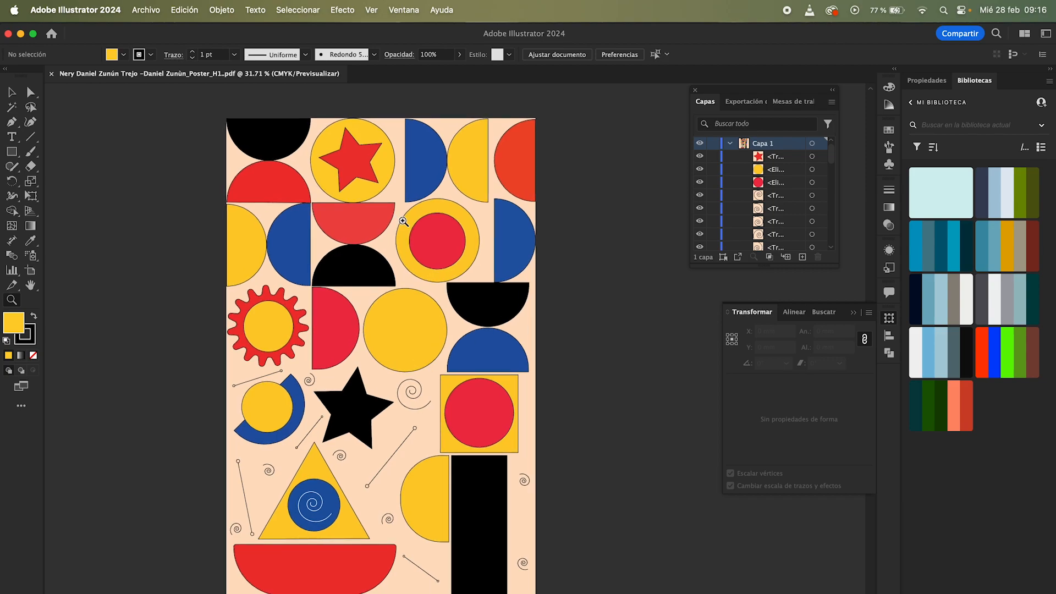
scroll(399, 221, up, 1)
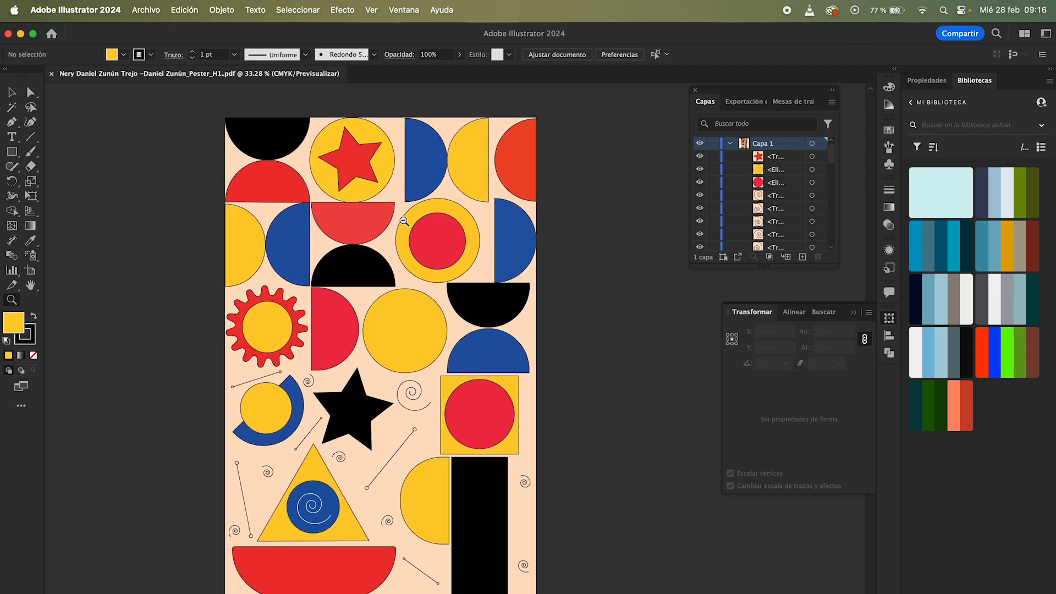
Step: Select the star-in-circle emblem and move it off the artboard onto the pasteboard at the left
key(v)
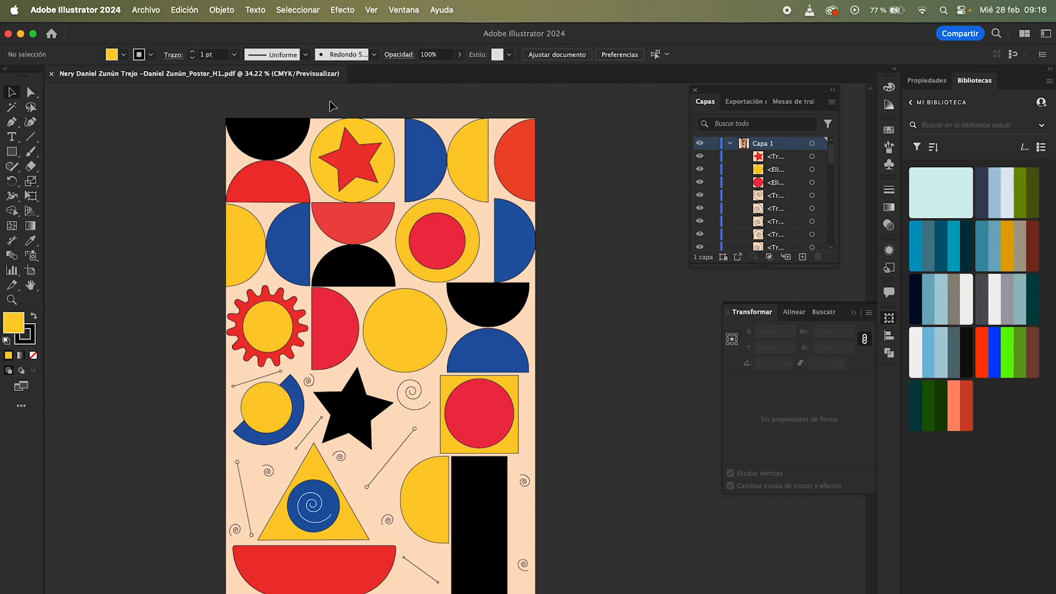
click(370, 179)
shift+click(382, 177)
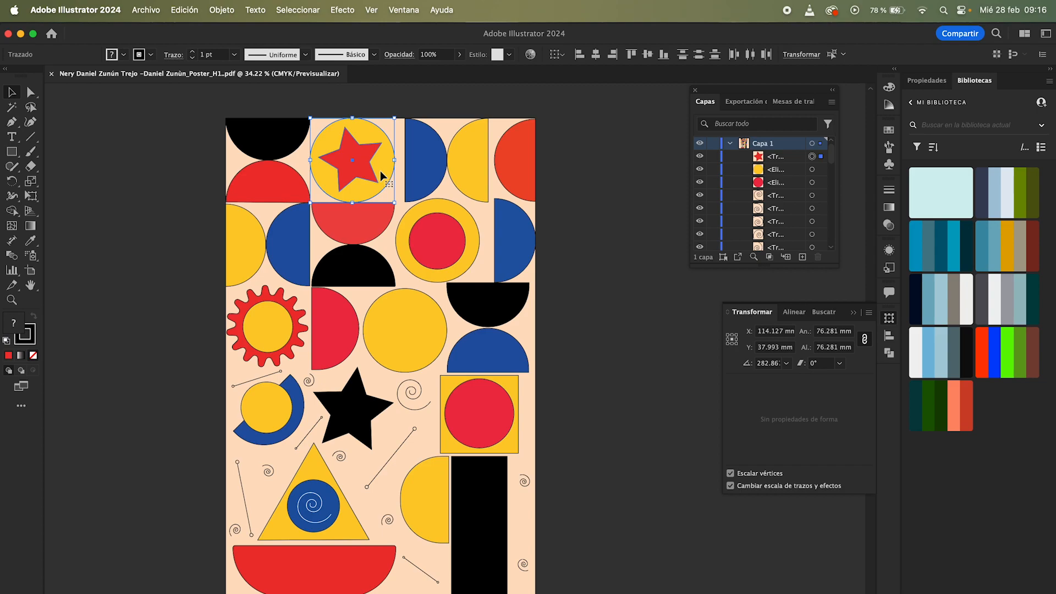
drag(380, 175, 408, 243)
key(z)
key(space)
key(space)
key(v)
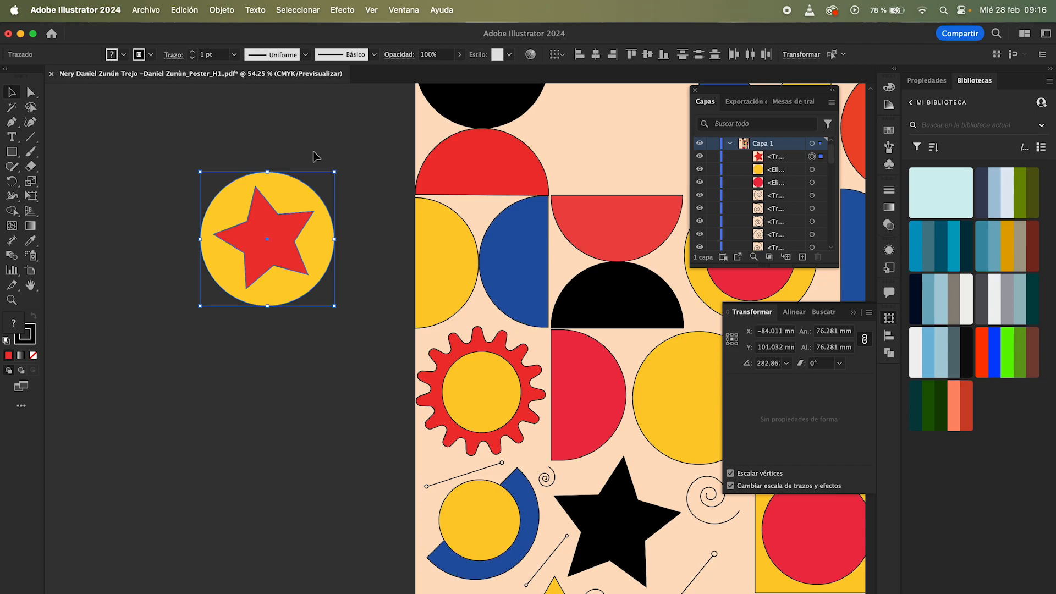
Step: Stretch the emblem with its bounding-box handles into an ellipse about 98 x 76 mm
click(362, 155)
drag(358, 104, 159, 355)
scroll(363, 253, right, 2)
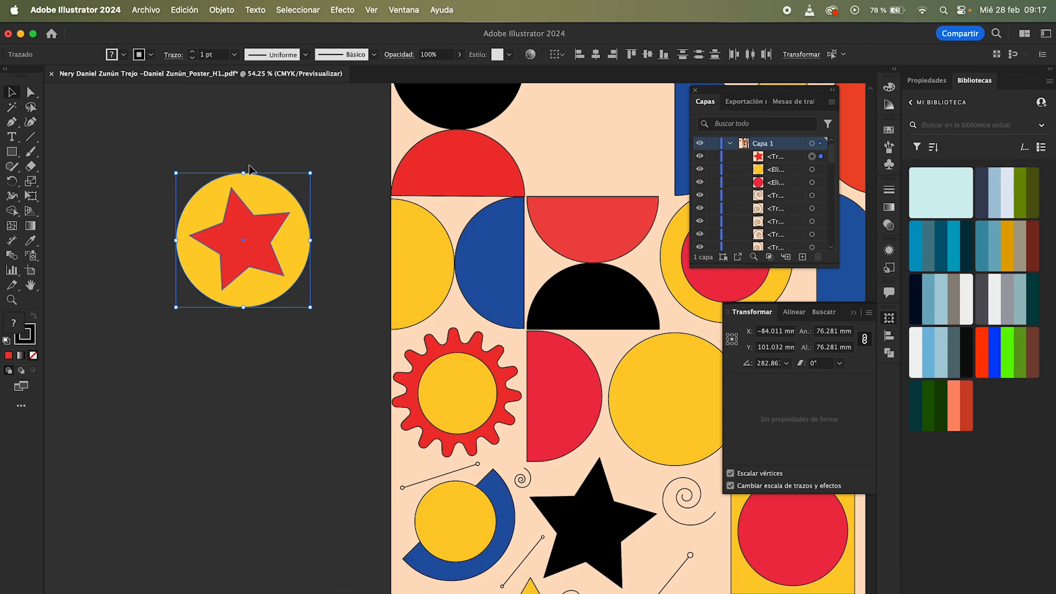
mouse_move(245, 171)
mouse_down()
mouse_move(243, 232)
mouse_move(253, 127)
mouse_move(250, 275)
mouse_move(247, 194)
mouse_up()
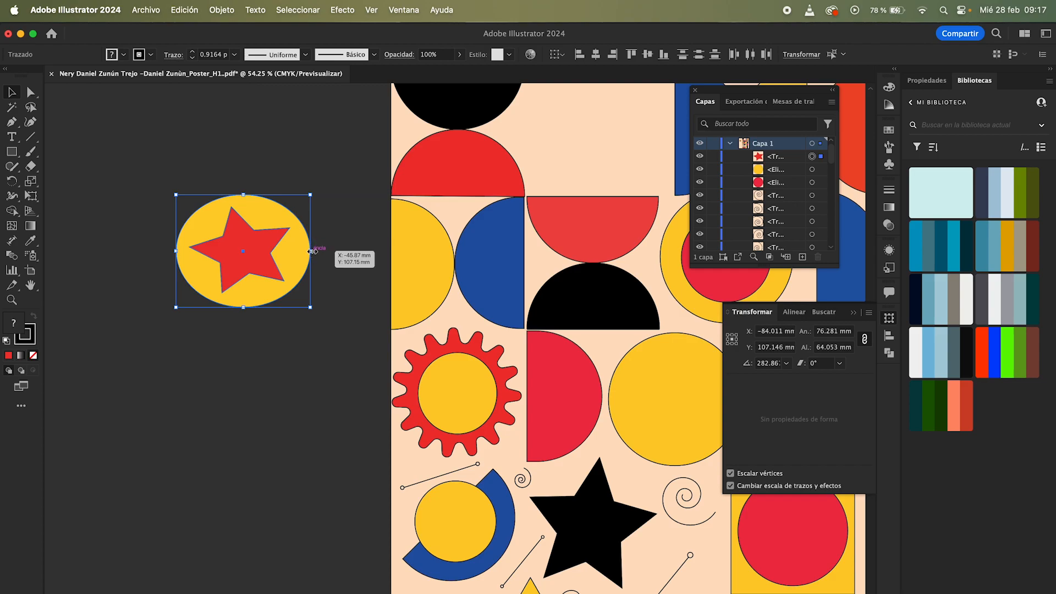
drag(312, 251, 279, 272)
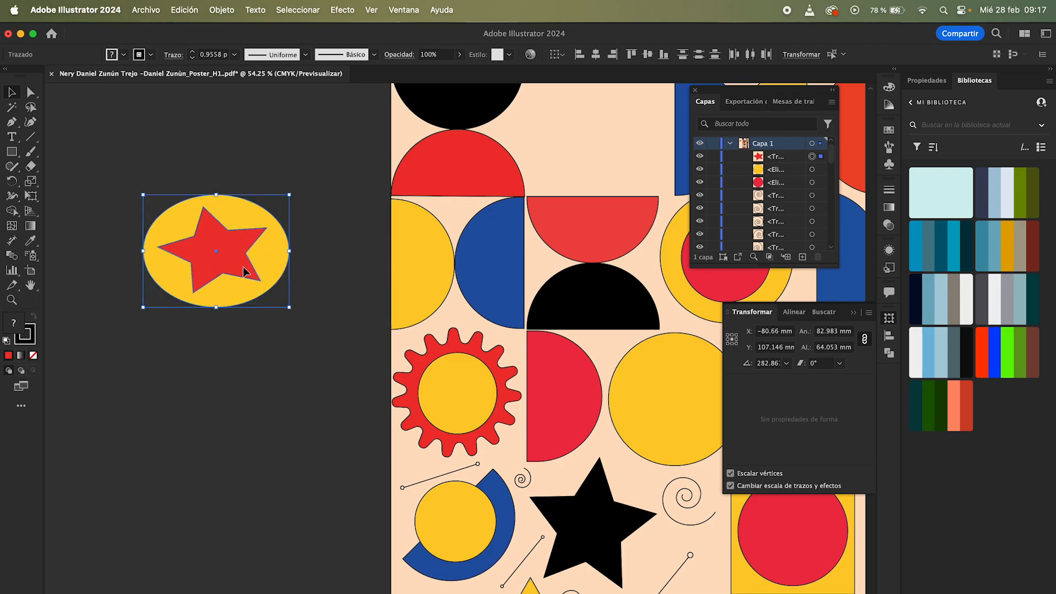
drag(216, 195, 243, 182)
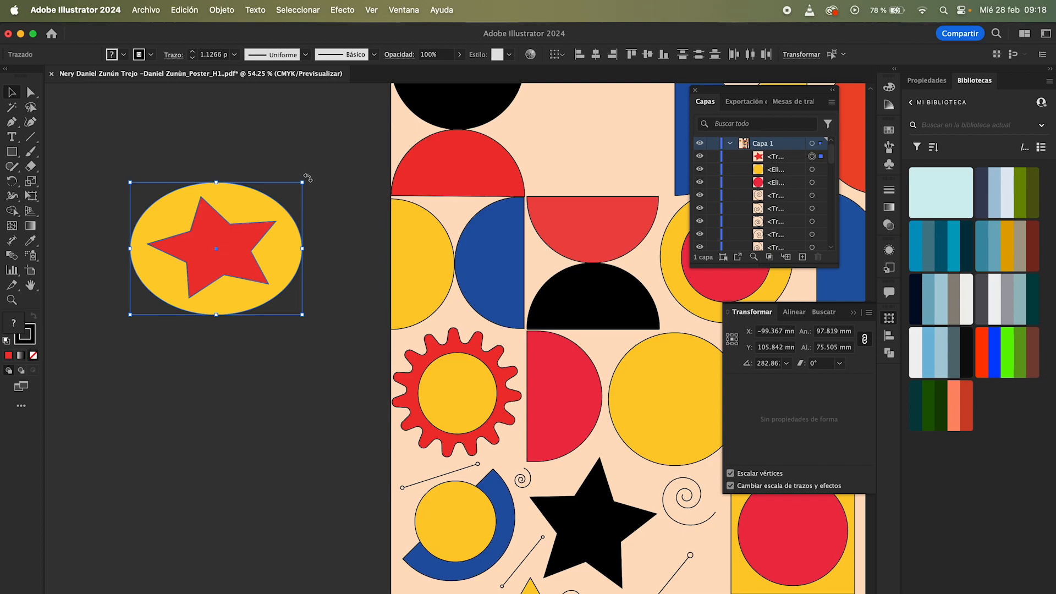
Step: Rotate the emblem freely by a corner handle and bring it back level
drag(308, 178, 286, 196)
drag(311, 176, 264, 161)
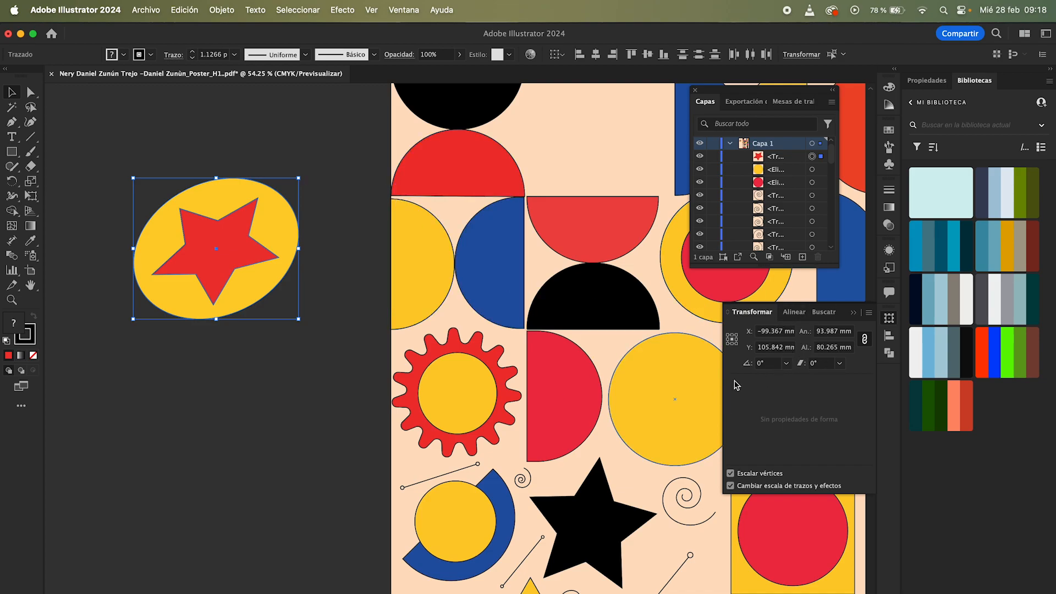
drag(302, 173, 137, 184)
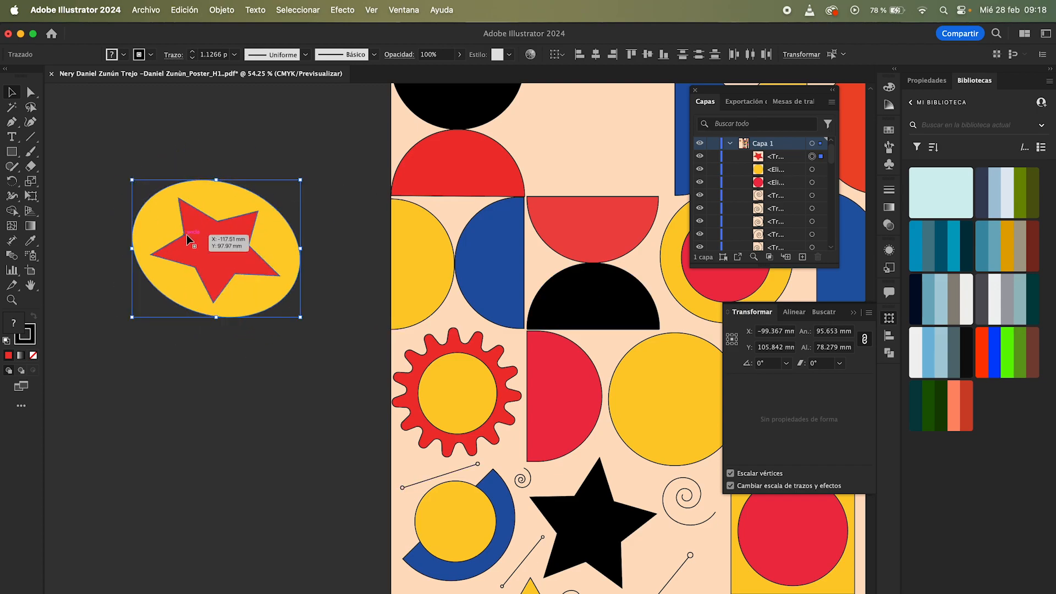
click(320, 205)
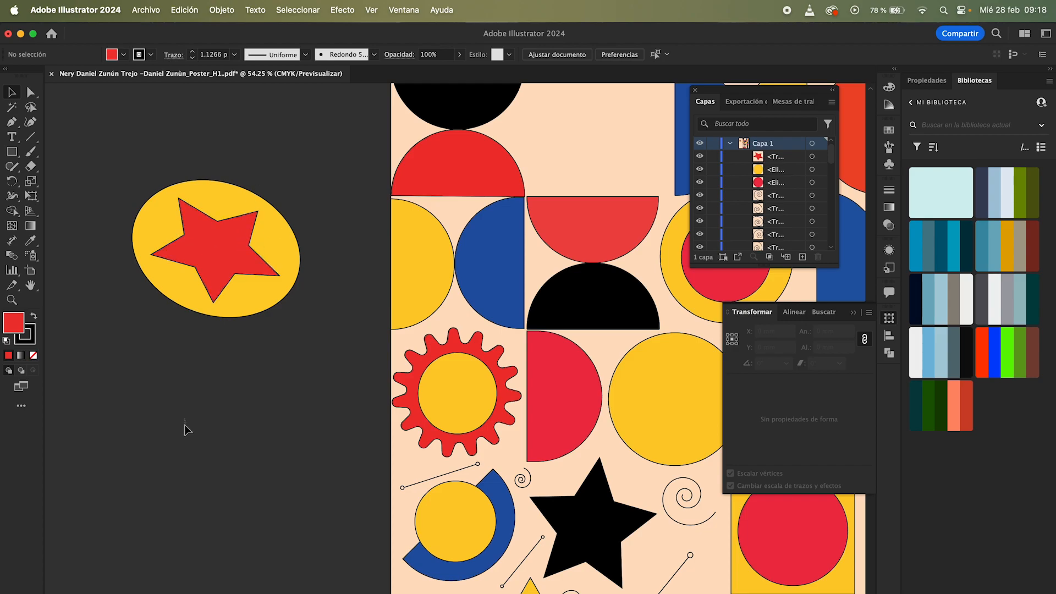
click(181, 291)
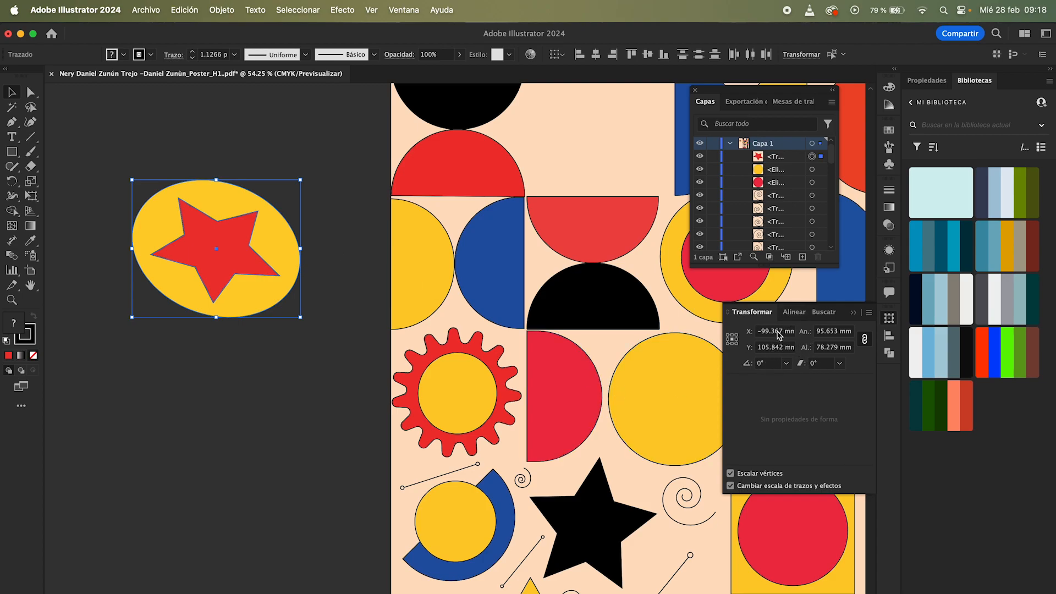
click(831, 331)
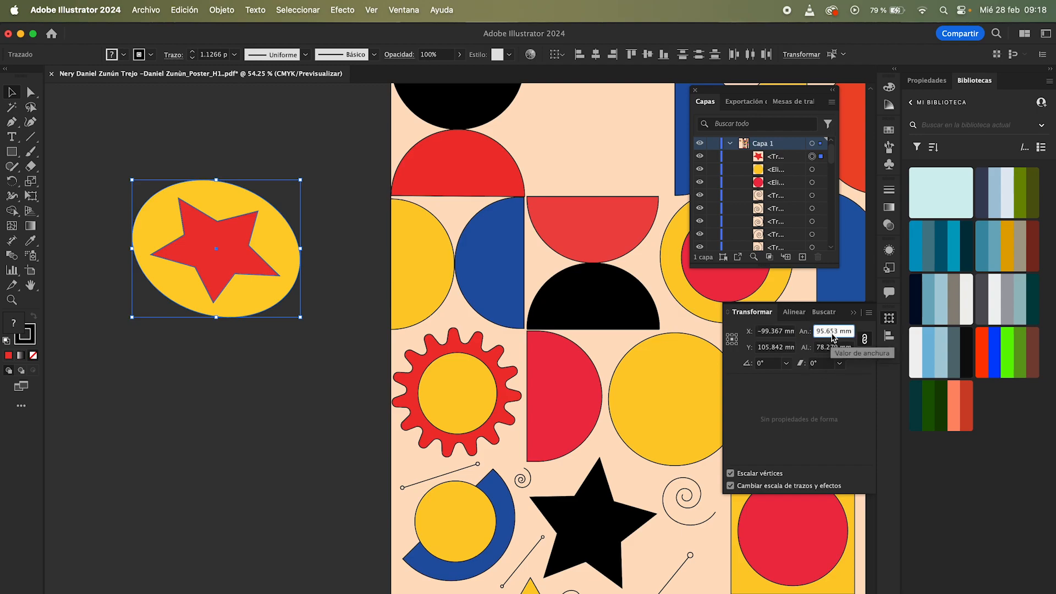
Step: Resize the emblem with its bounding-box handles into a wide ellipse about 98 x 77 mm
drag(300, 180, 261, 190)
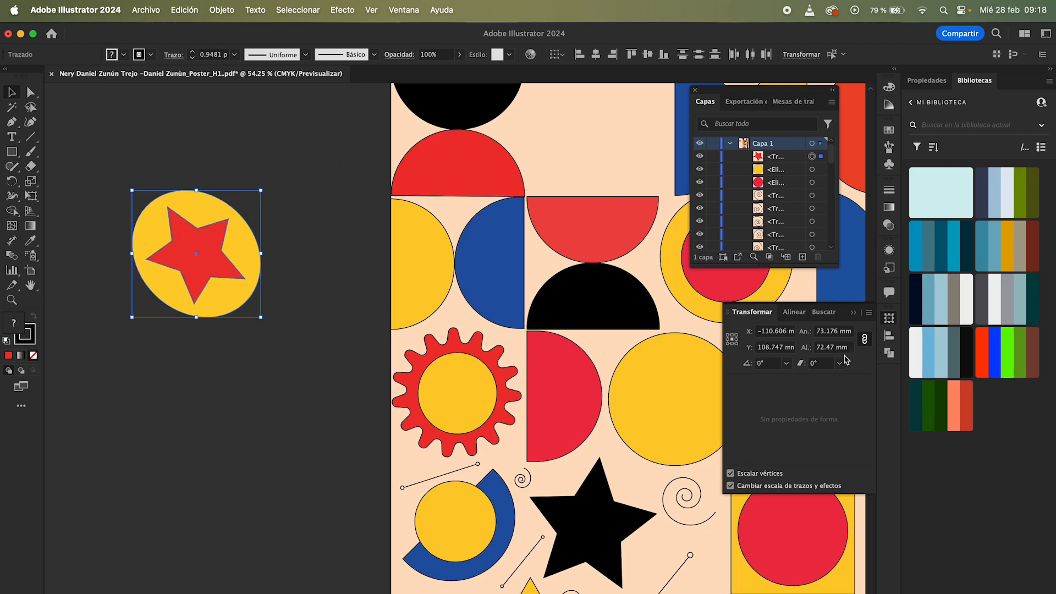
click(786, 363)
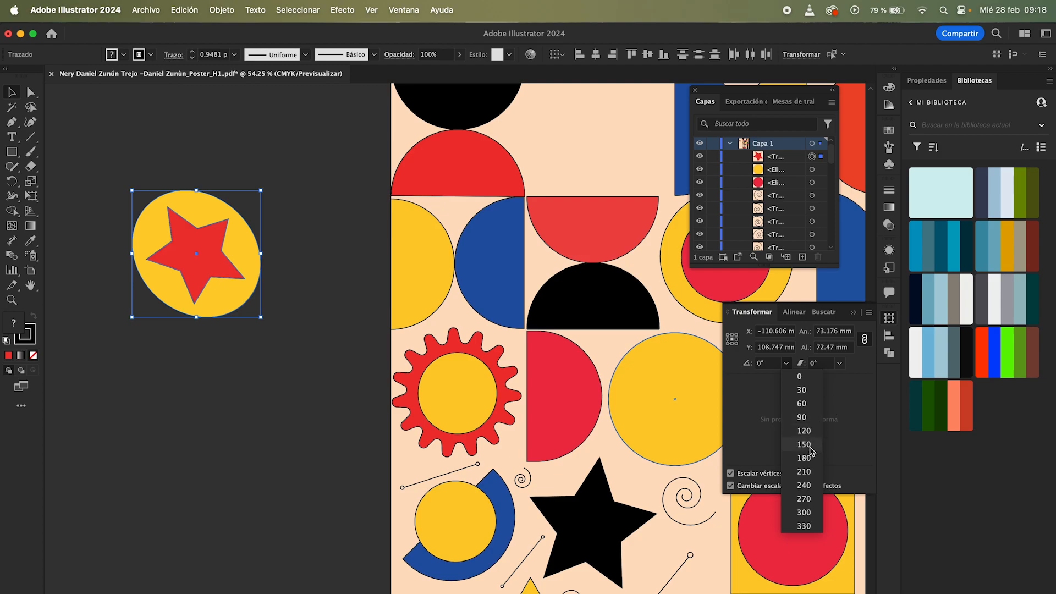
click(268, 188)
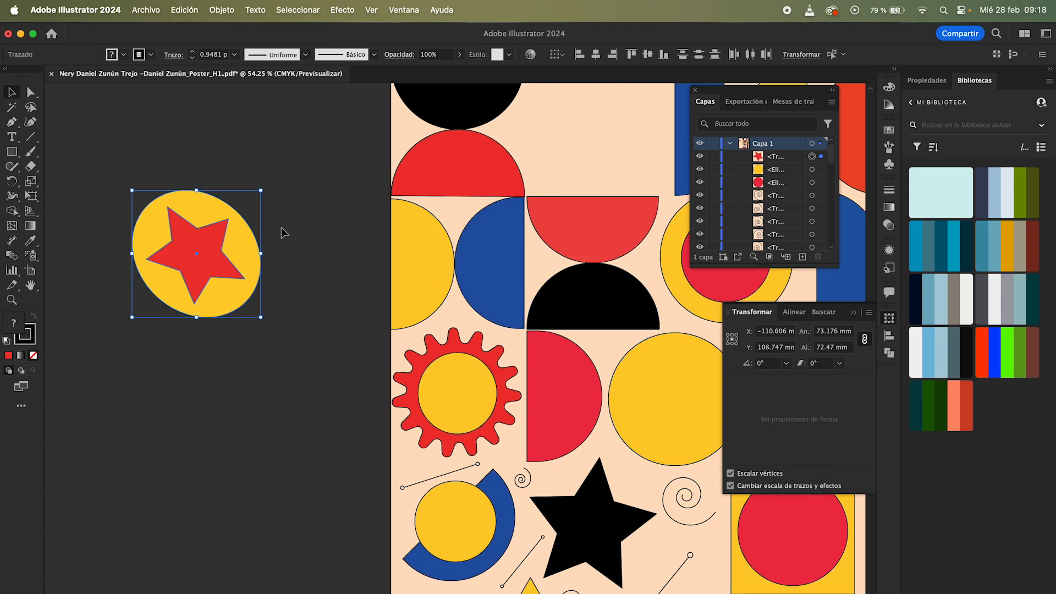
drag(263, 187, 306, 238)
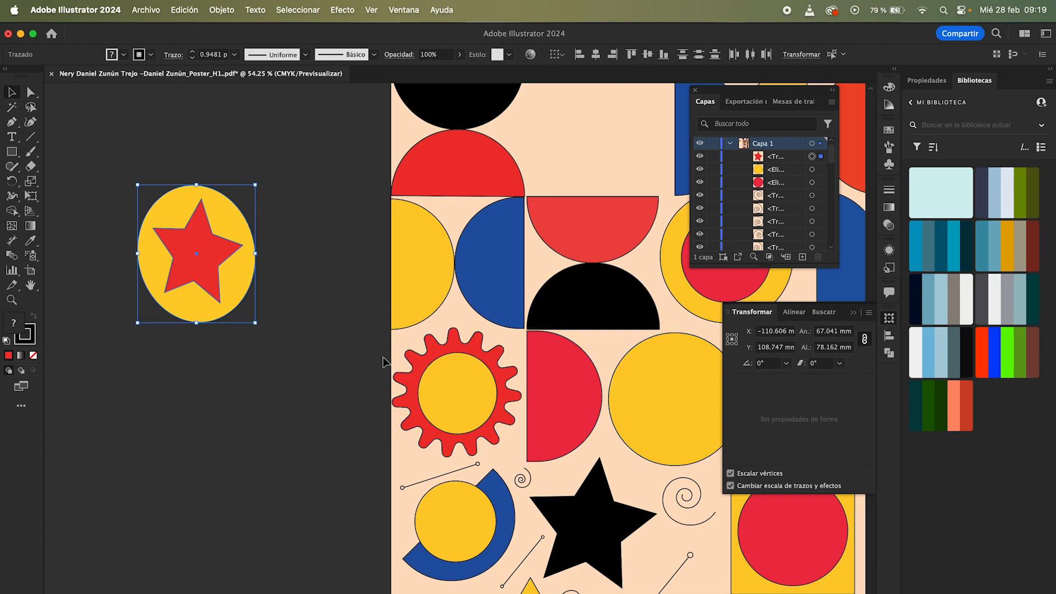
drag(253, 188, 311, 188)
click(271, 148)
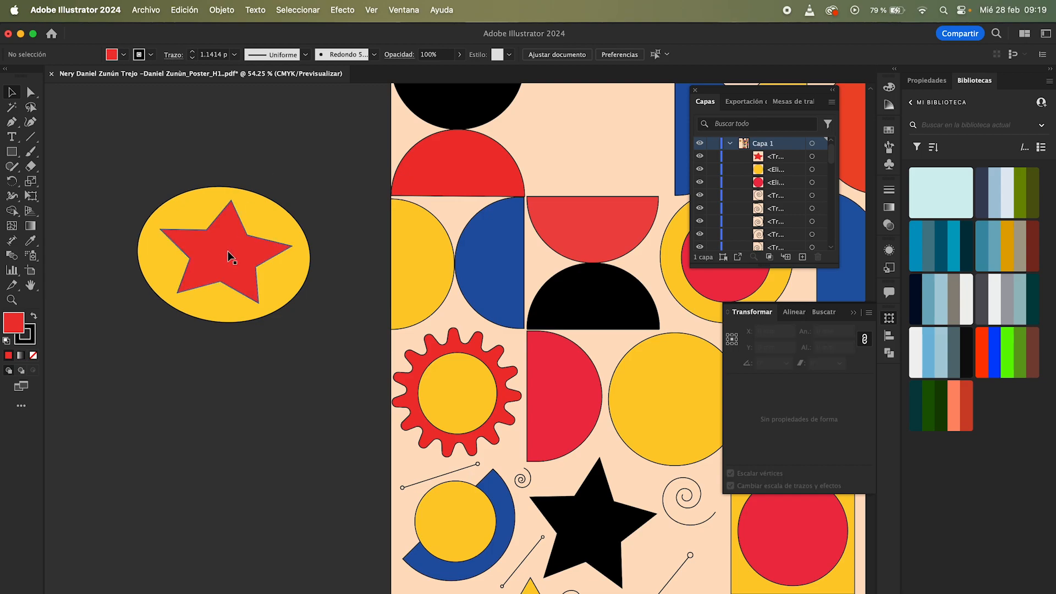
Step: Tear off the Rotate and Reflect tool group as a floating toolbar beside the canvas
click(280, 285)
click(218, 139)
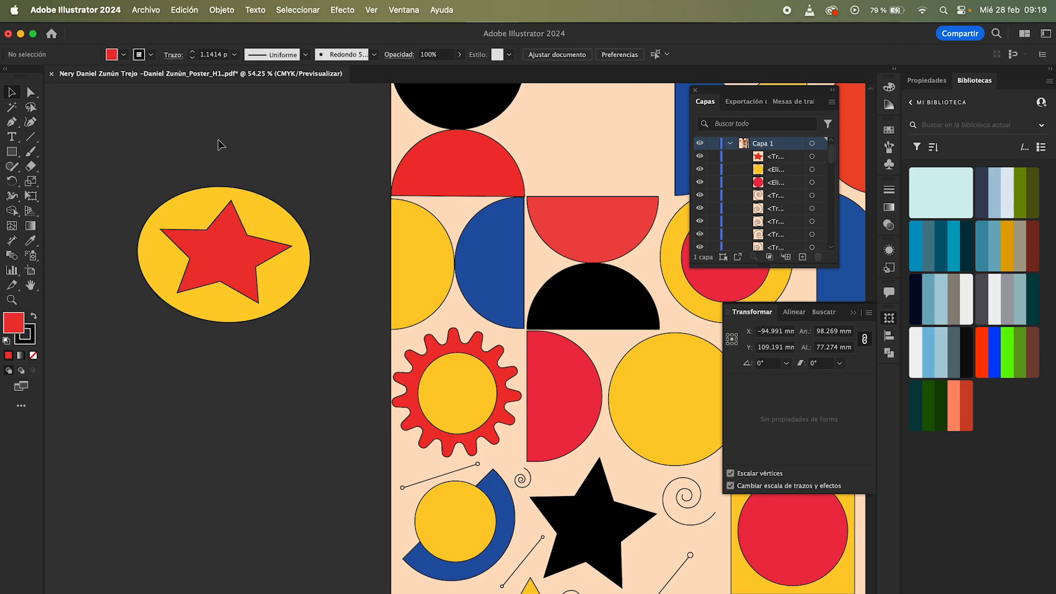
click(16, 200)
click(18, 204)
click(11, 181)
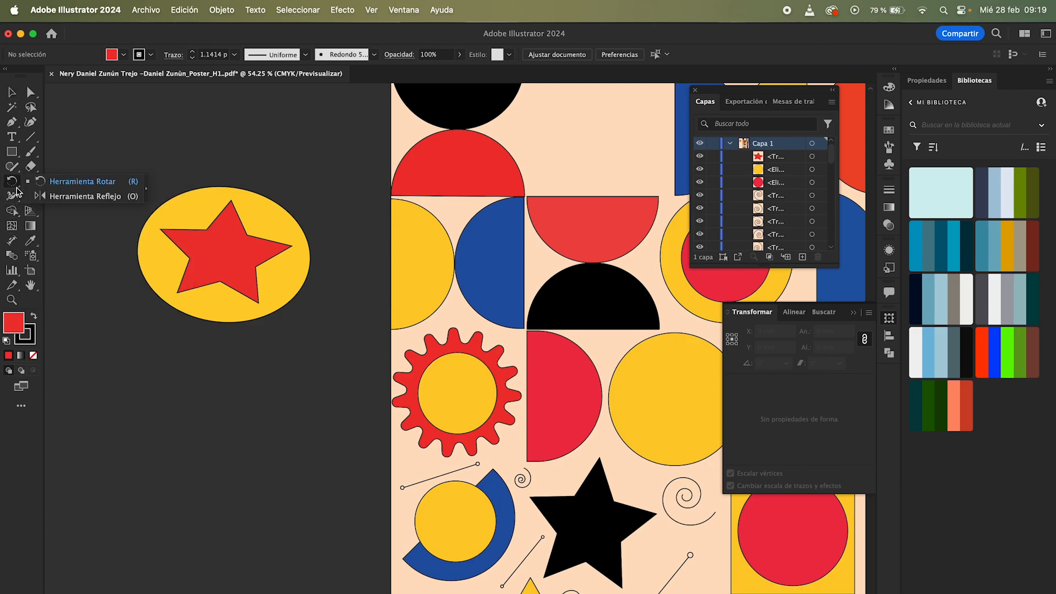
click(146, 191)
drag(43, 193, 149, 115)
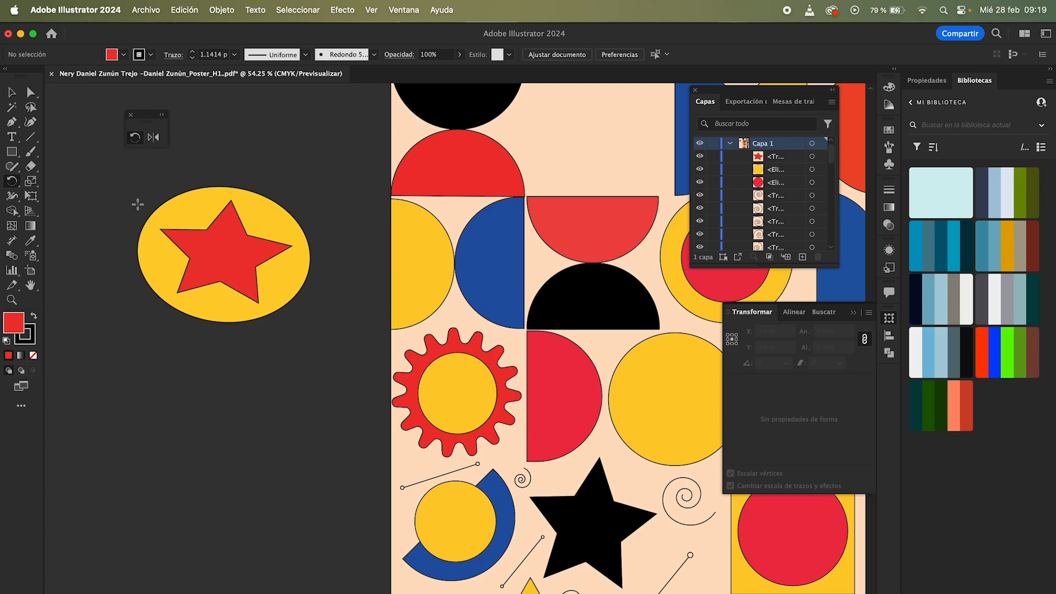
Step: Select the emblem and rotate it with the Rotate tool, tilting it and returning it nearly level
key(v)
drag(132, 178, 302, 342)
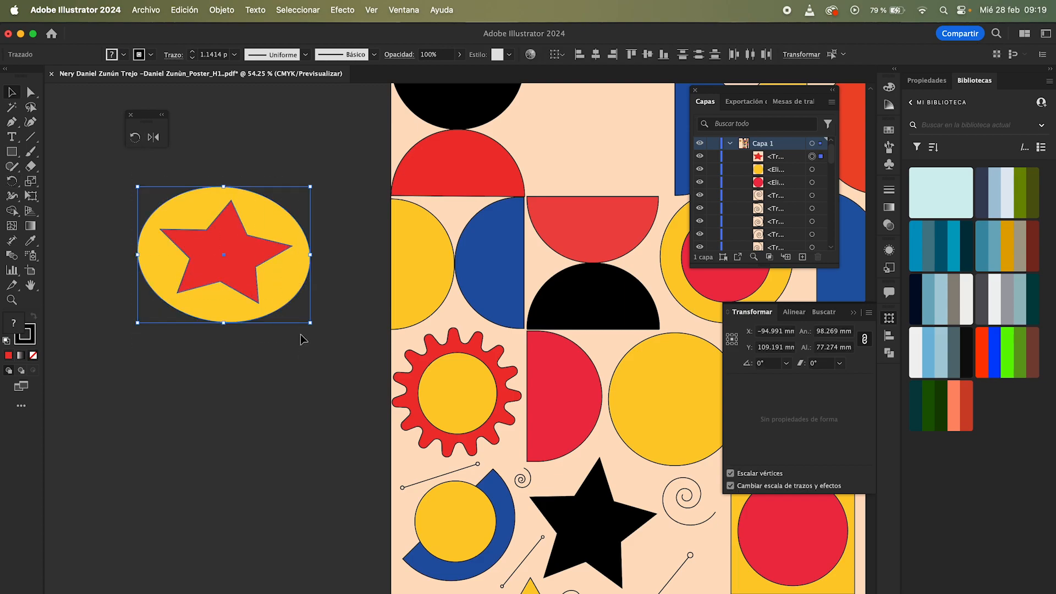
click(134, 138)
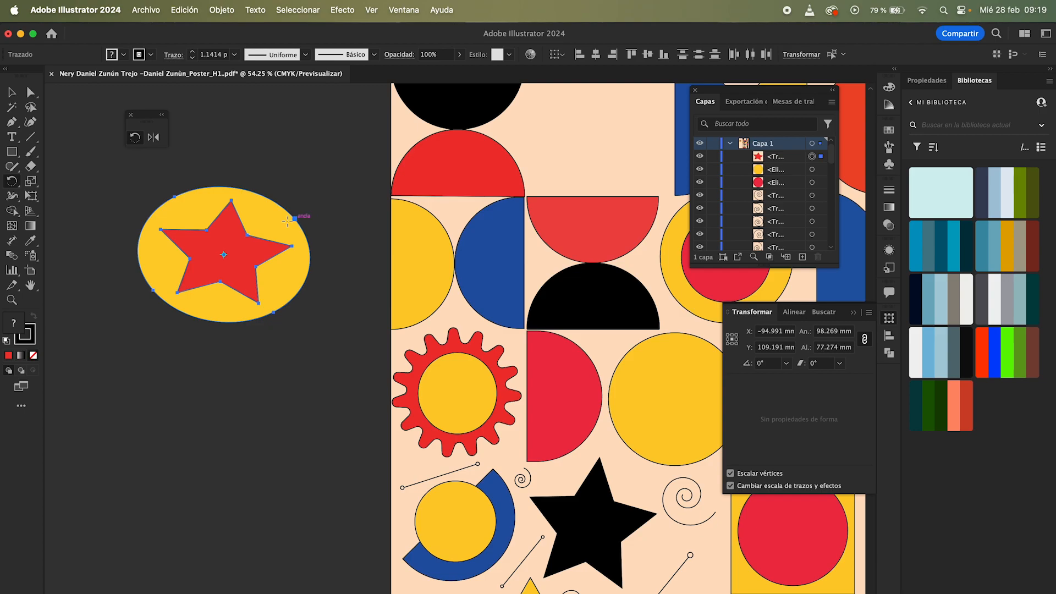
drag(293, 215, 264, 231)
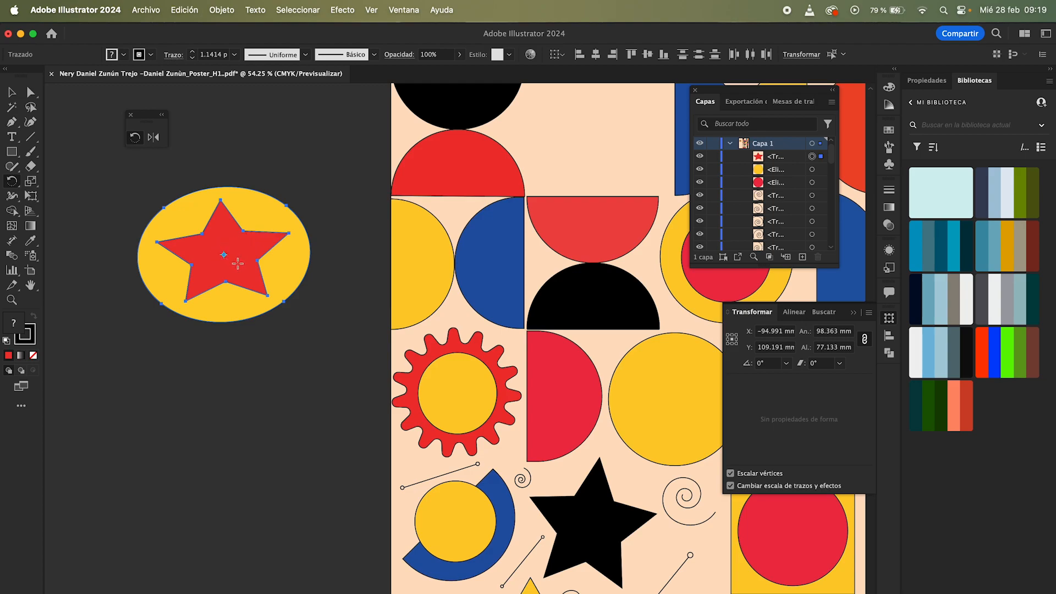
click(319, 262)
drag(157, 225, 322, 311)
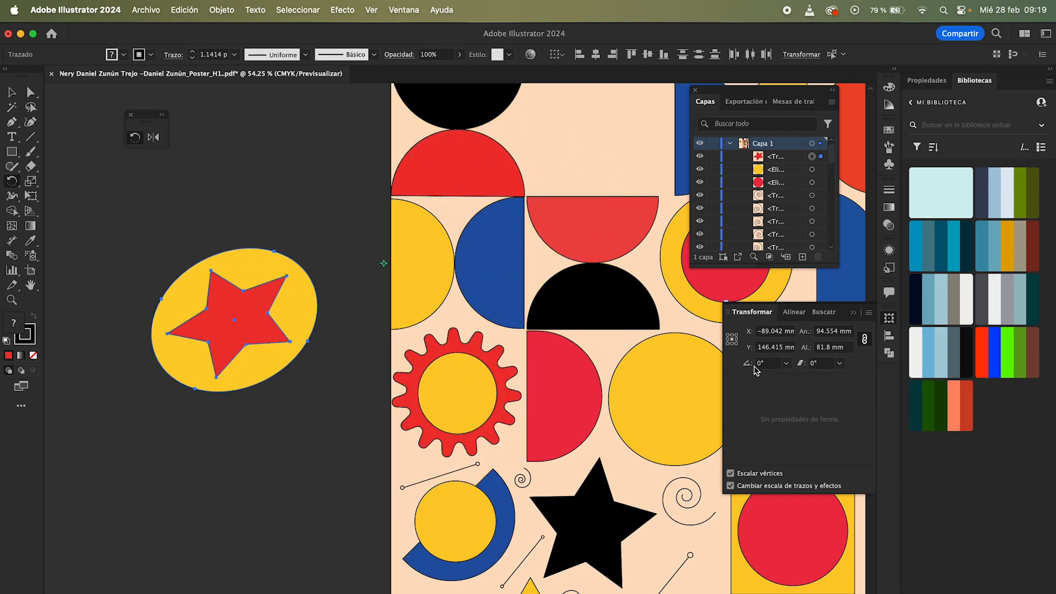
drag(301, 303, 259, 279)
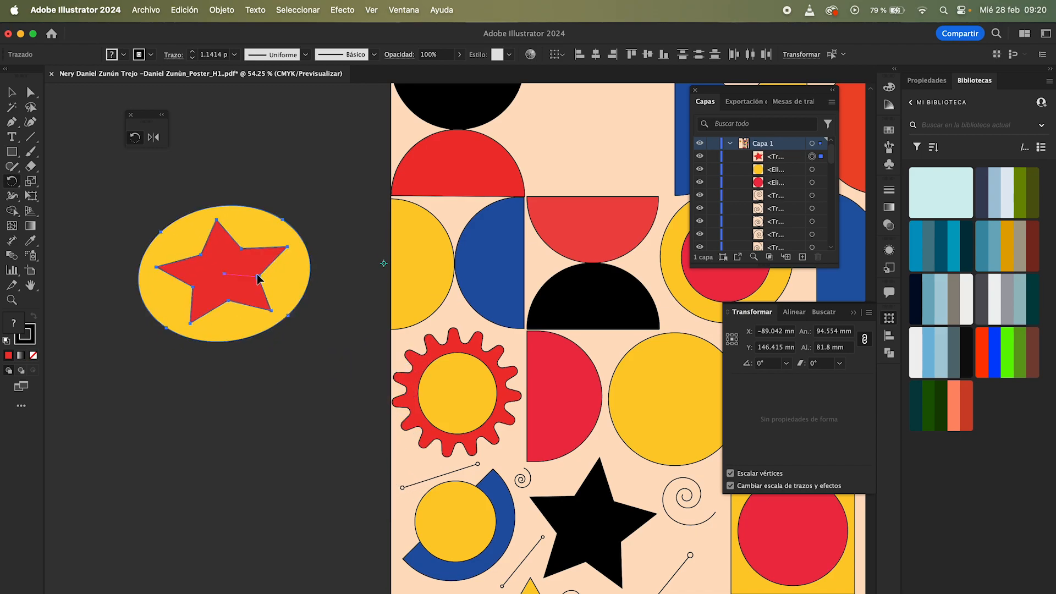
Step: Reflect the emblem with the Reflect tool and move it back onto the pasteboard
click(154, 138)
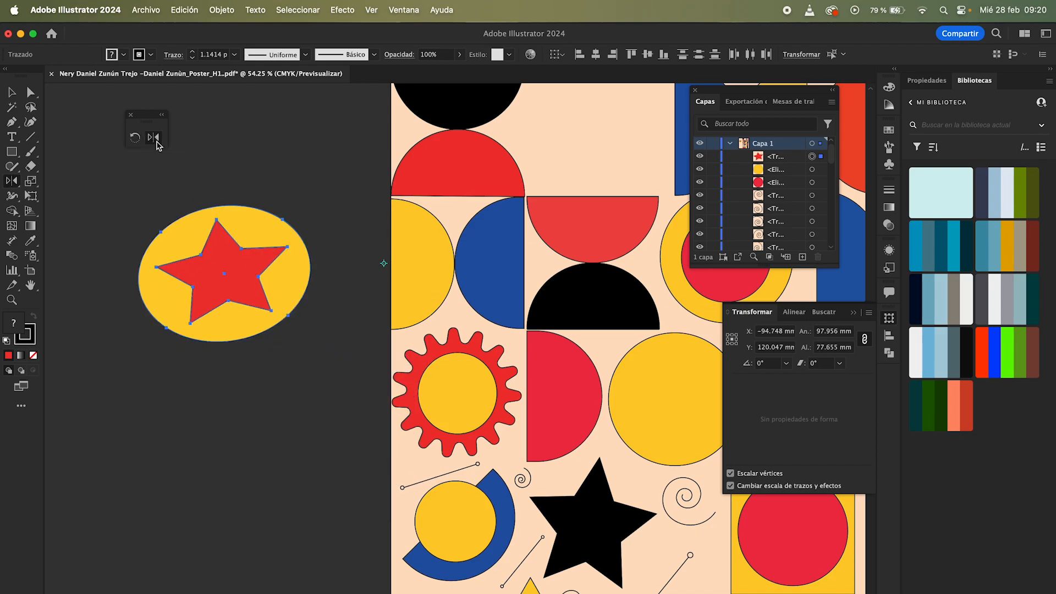
drag(206, 278, 383, 165)
click(314, 167)
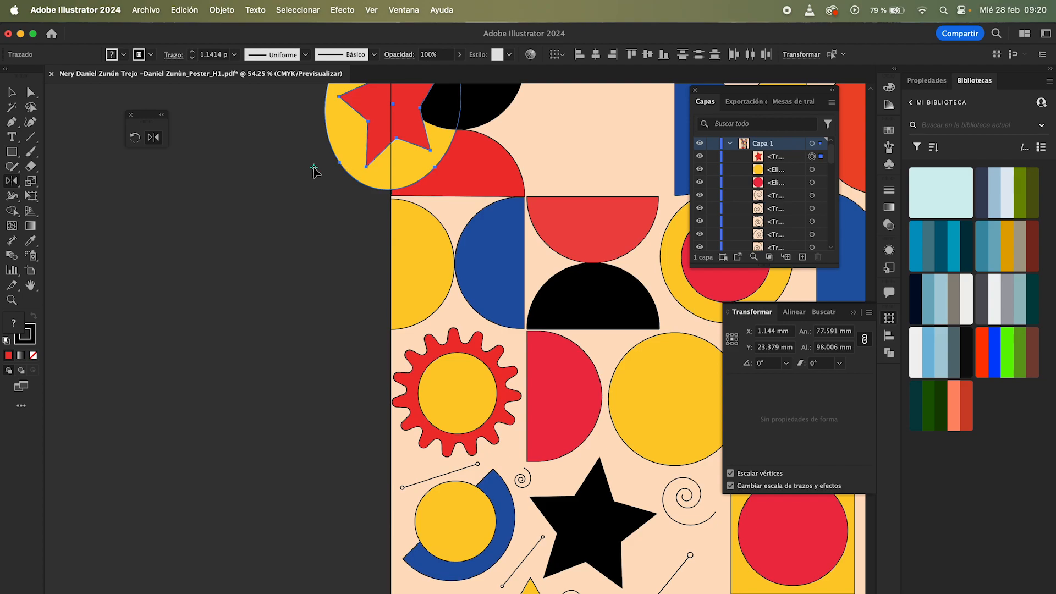
scroll(313, 167, up, 3)
drag(314, 167, 259, 263)
click(314, 291)
drag(276, 302, 337, 290)
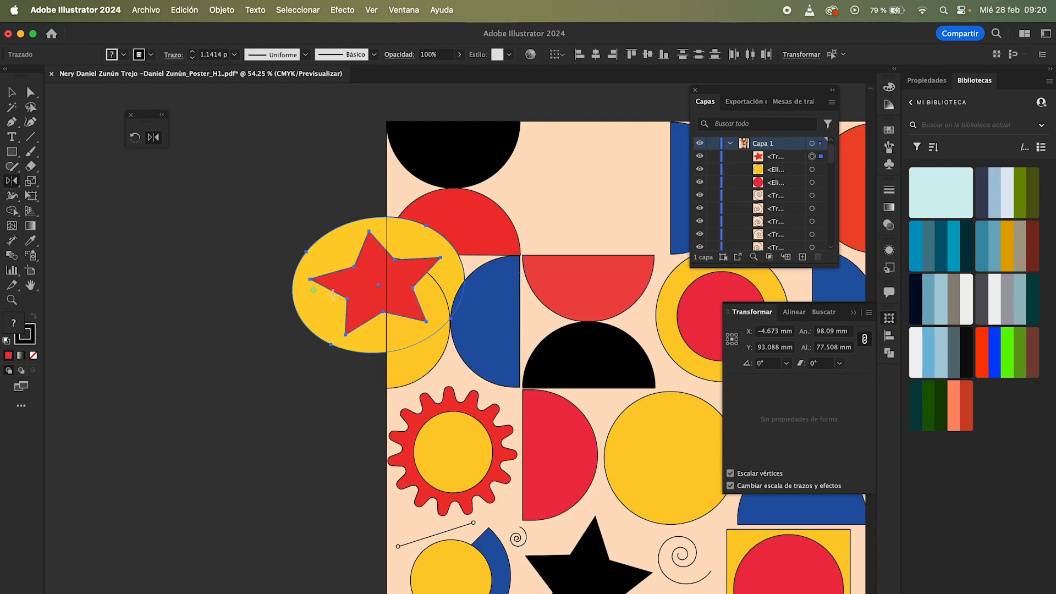
drag(349, 293, 282, 286)
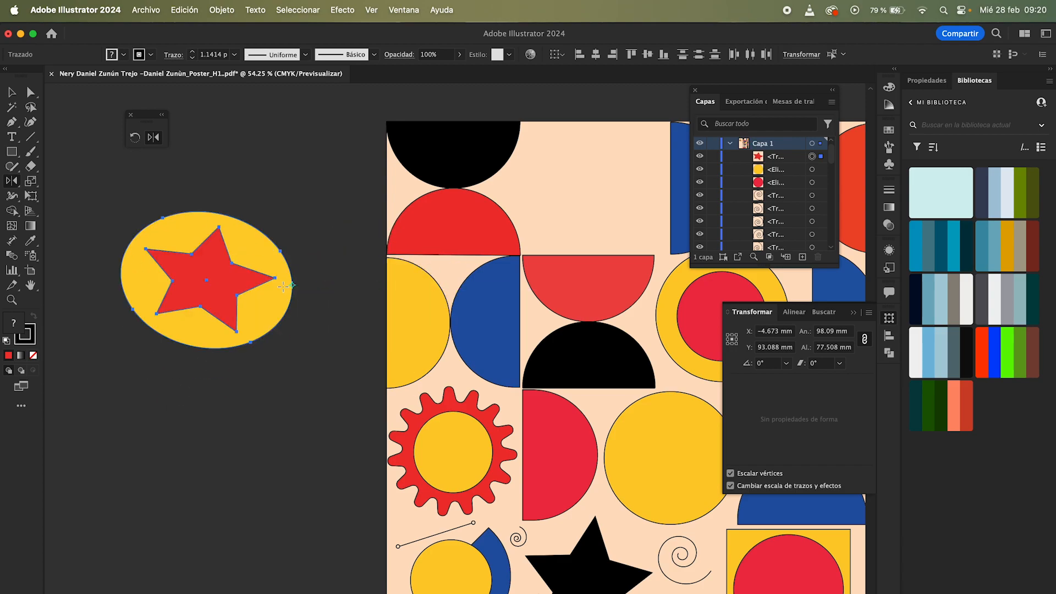
Step: Flip the emblem horizontally and then vertically from the Properties transform options
click(927, 81)
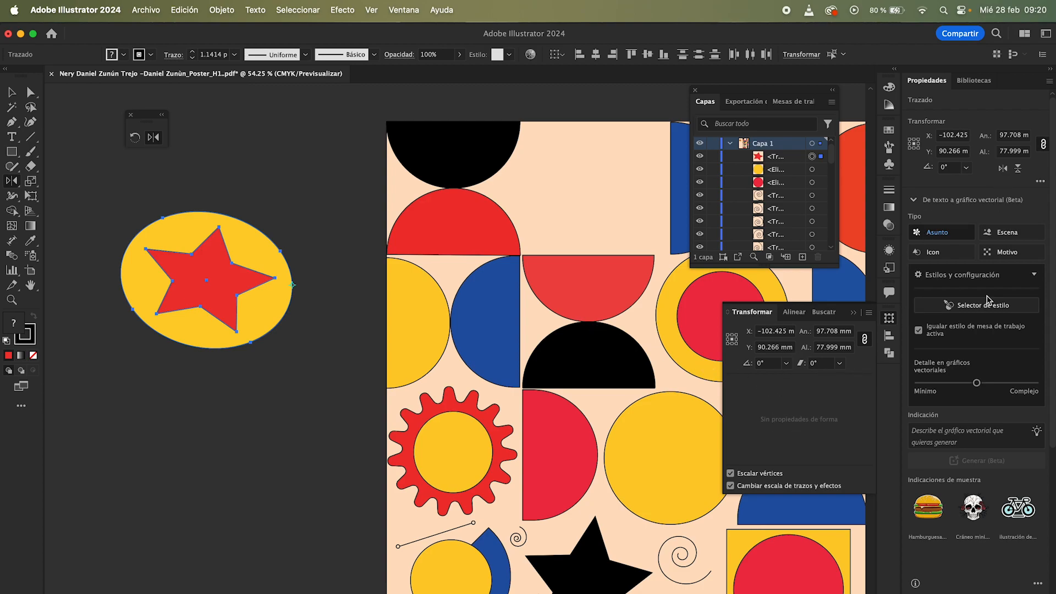
click(1002, 168)
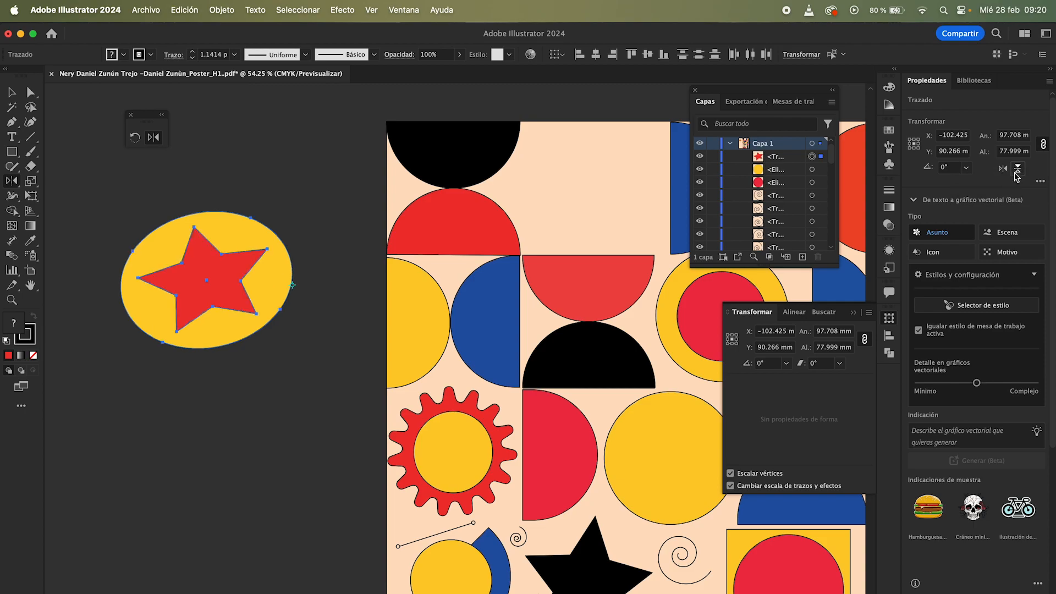
click(1017, 168)
Step: Distort the star by moving three of its anchor points with Direct Selection, then reselect the whole emblem
key(a)
click(273, 197)
drag(176, 229, 194, 218)
drag(264, 315, 239, 303)
drag(194, 337, 185, 312)
click(252, 189)
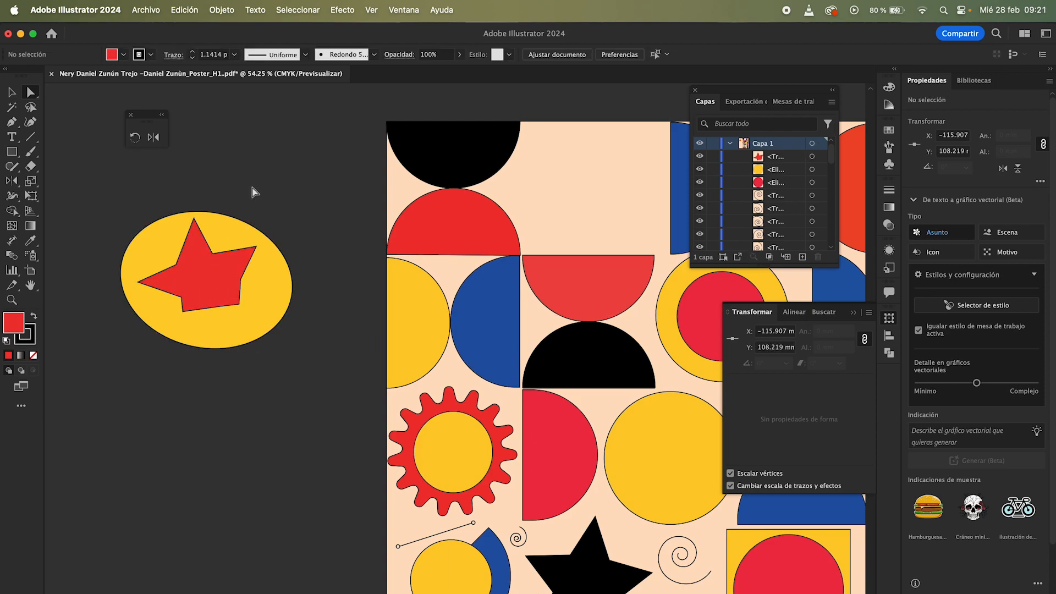
key(v)
click(196, 306)
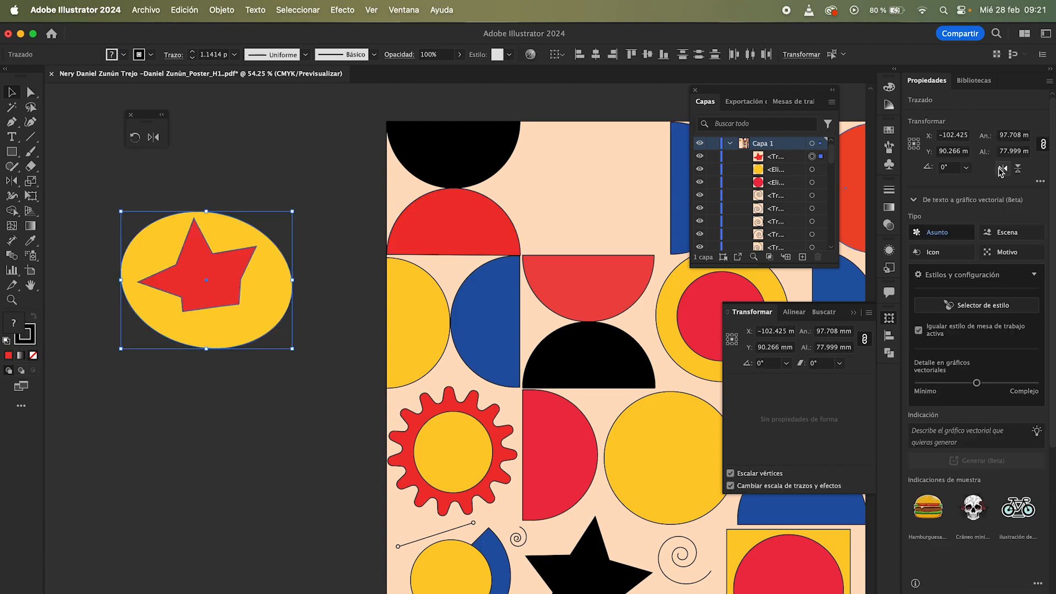
Step: Flip the emblem horizontally several times, then flip it vertically several times
click(1003, 169)
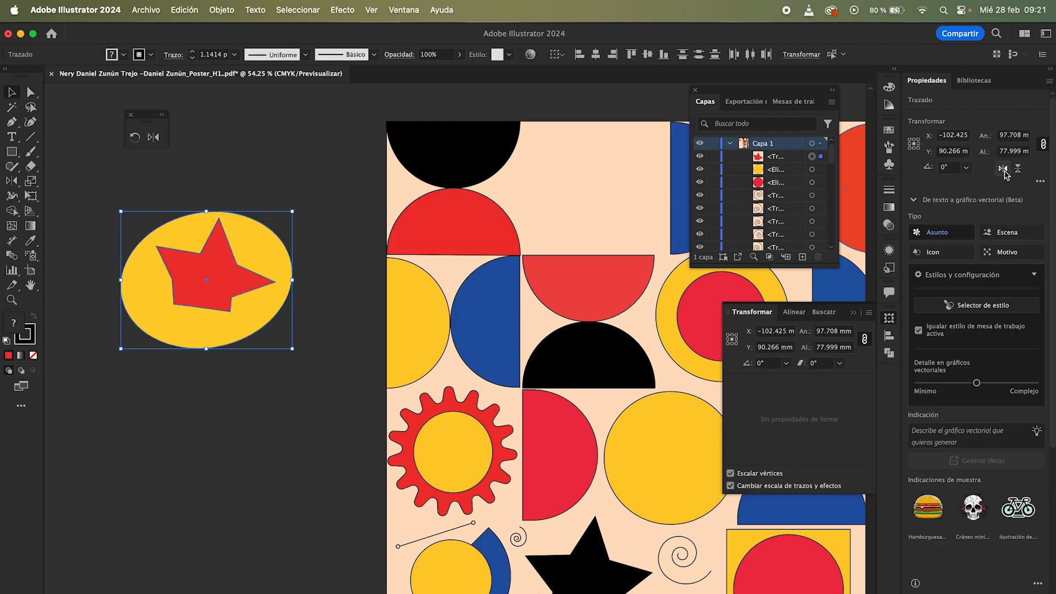
click(1002, 169)
click(1002, 169)
click(1003, 169)
click(1003, 168)
click(1002, 169)
click(1003, 168)
click(1003, 169)
click(1018, 170)
click(1018, 170)
click(1018, 169)
click(1018, 169)
click(1018, 170)
click(1018, 170)
click(1018, 169)
click(1018, 169)
click(1018, 170)
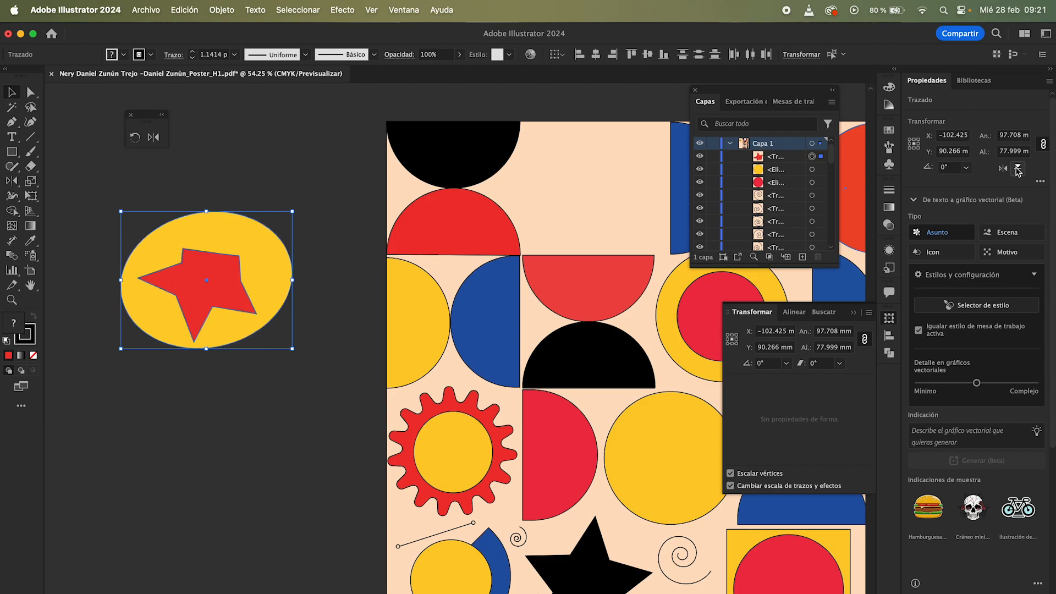
click(337, 170)
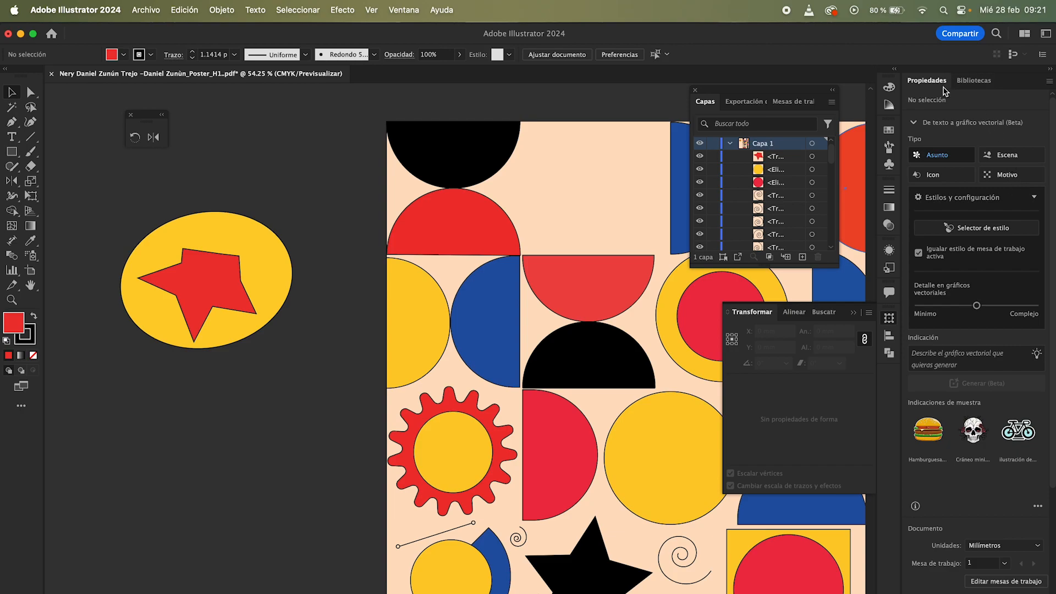
click(199, 330)
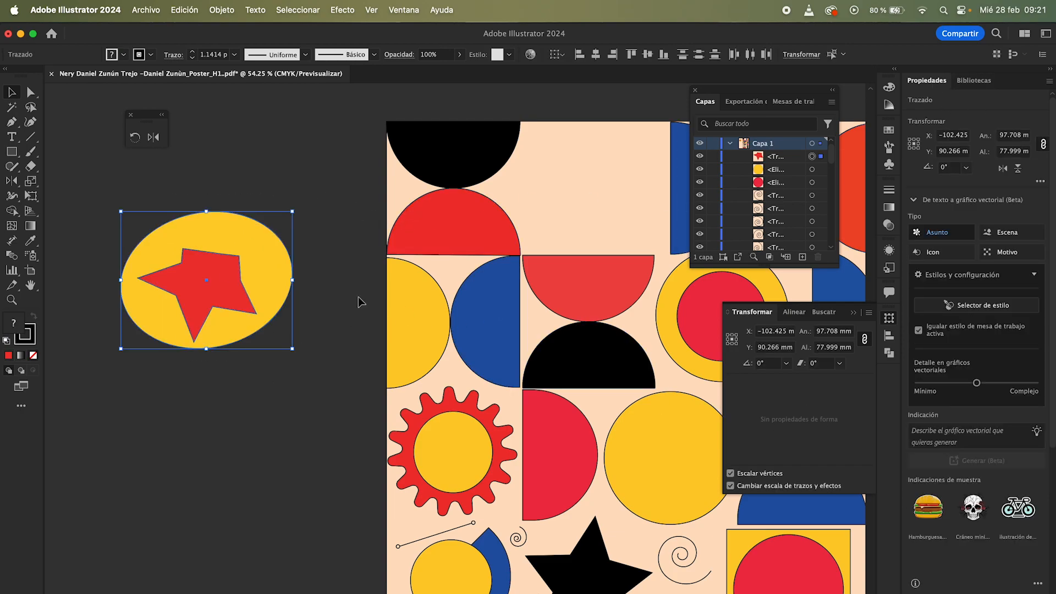
click(335, 255)
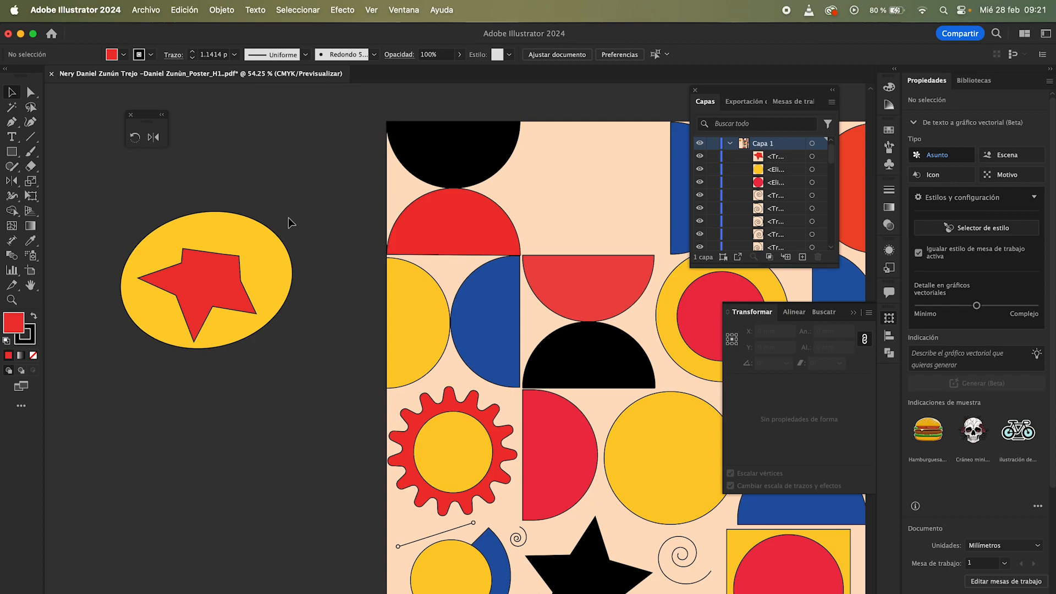
click(208, 314)
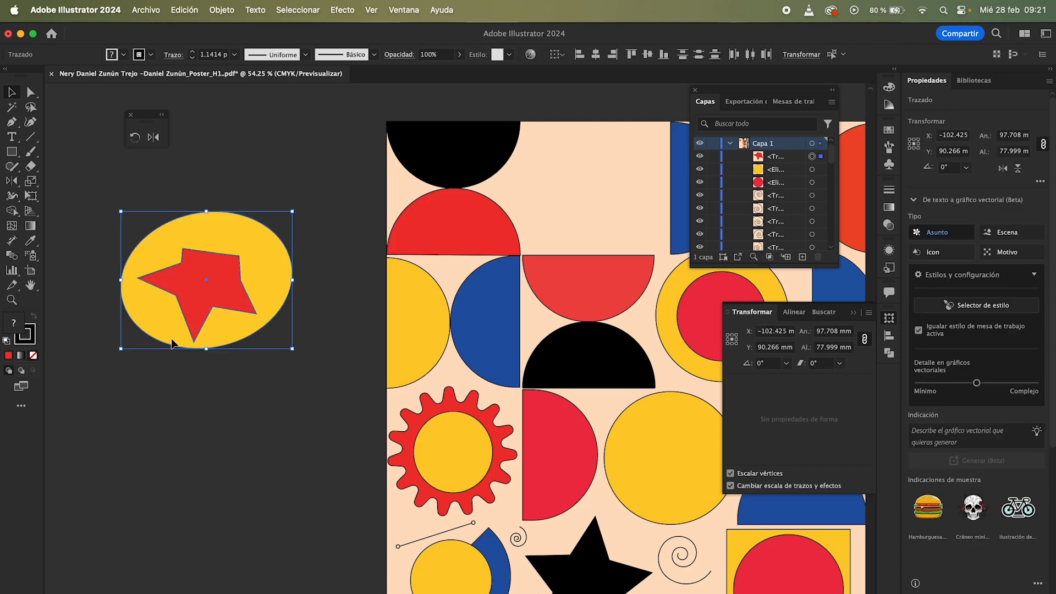
right_click(208, 313)
mouse_move(281, 556)
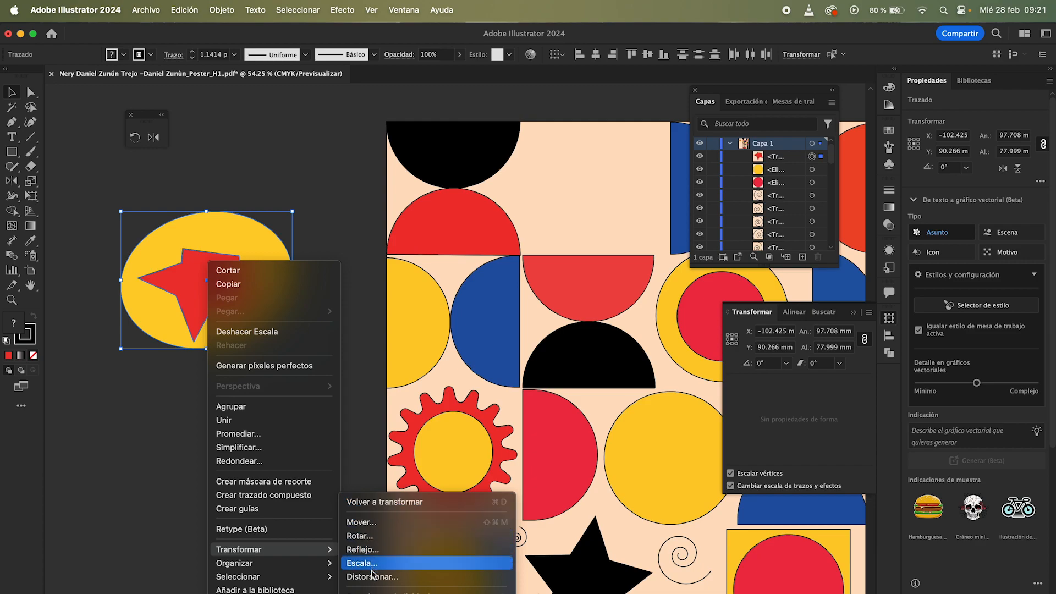
click(358, 411)
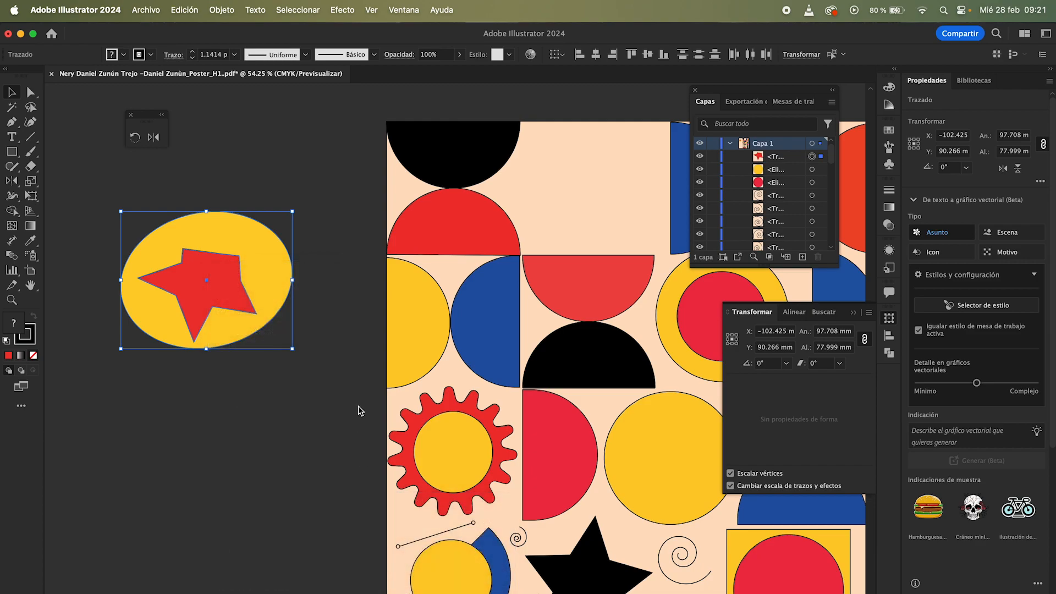
click(222, 11)
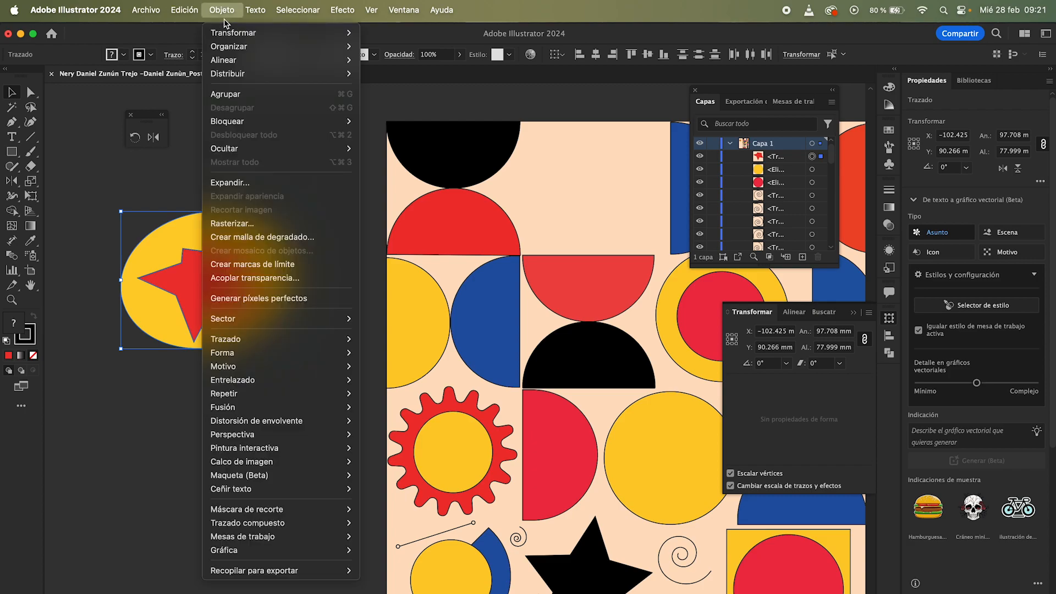
mouse_move(251, 33)
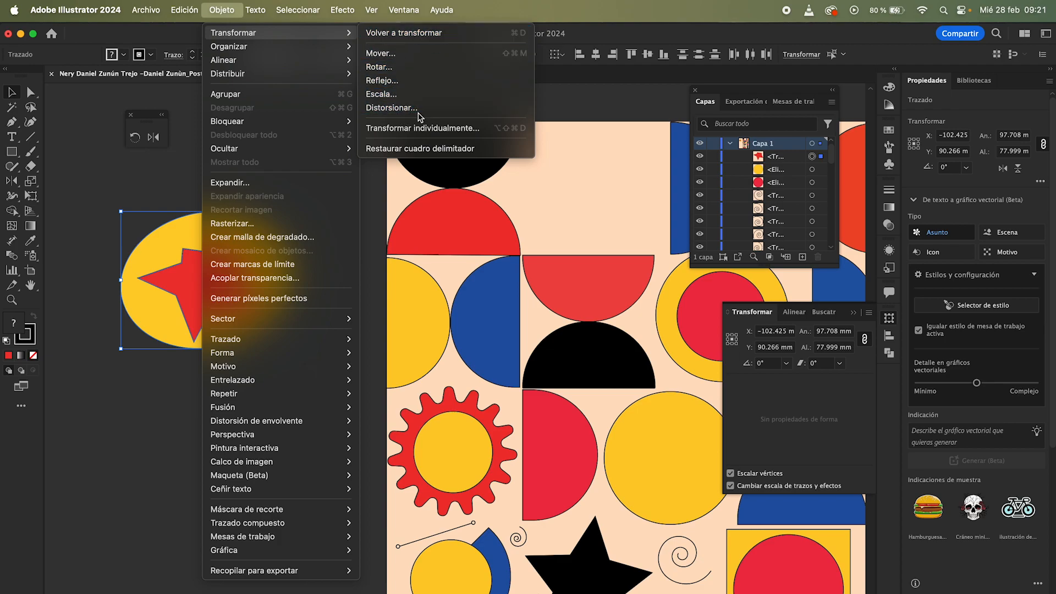
click(392, 108)
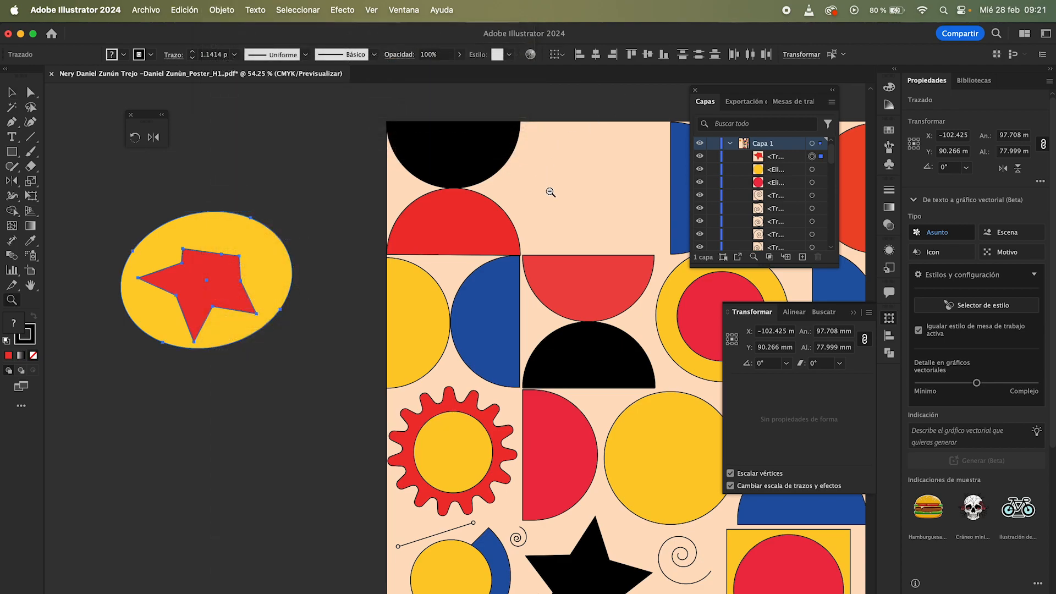
Step: Move the red sun gear from the poster onto the empty pasteboard above it
alt+click(550, 192)
alt+click(544, 191)
alt+click(428, 185)
drag(355, 187, 190, 272)
key(c)
key(v)
click(312, 357)
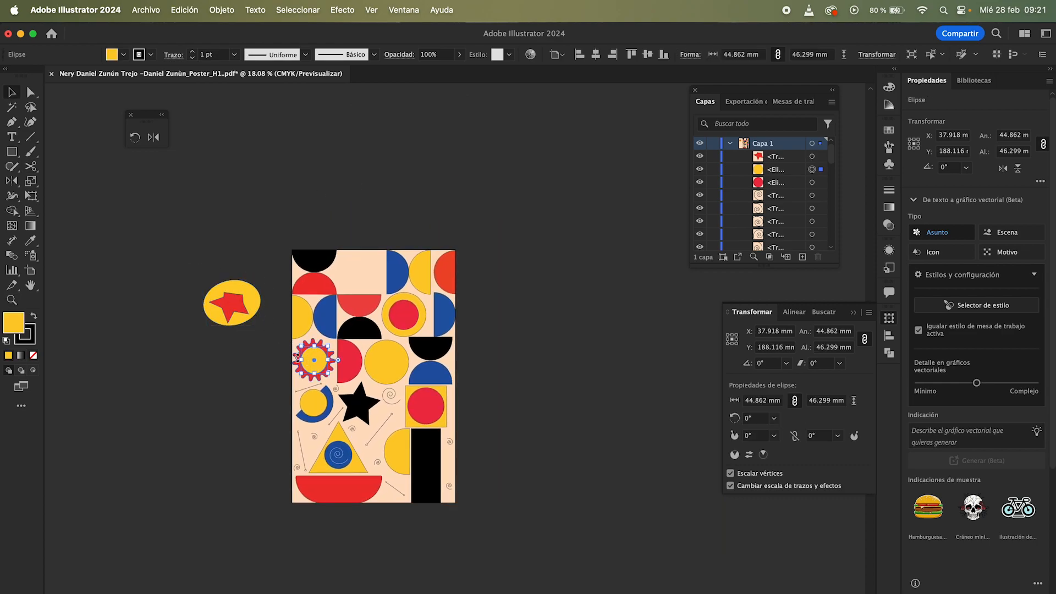
drag(312, 369, 354, 216)
scroll(295, 168, up, 2)
key(z)
drag(353, 216, 312, 248)
key(v)
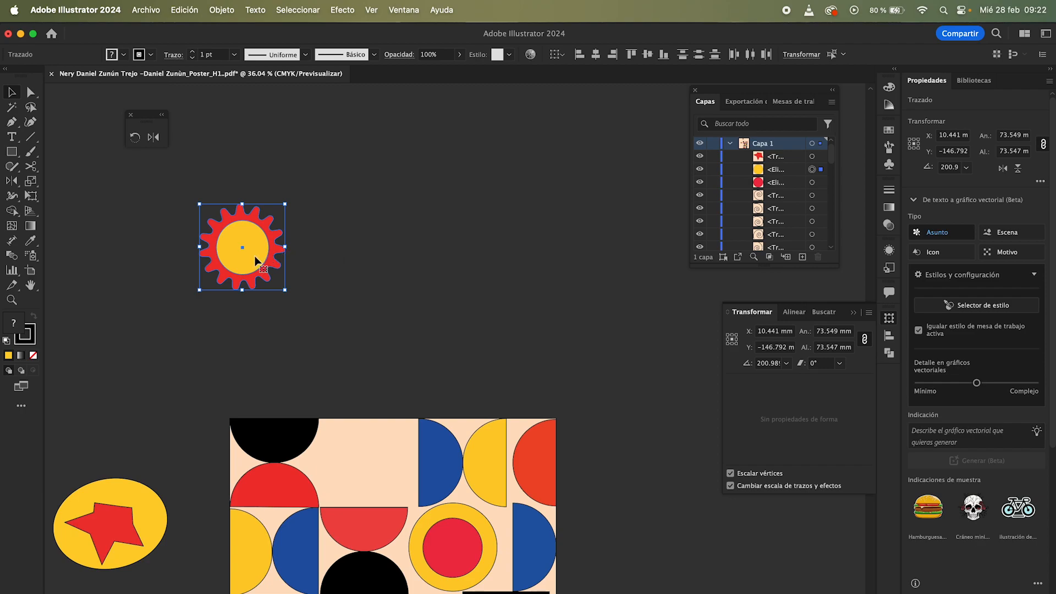
Step: Copy the gear to its right and repeat the transformation several times to form a row of gears
drag(255, 257, 351, 257)
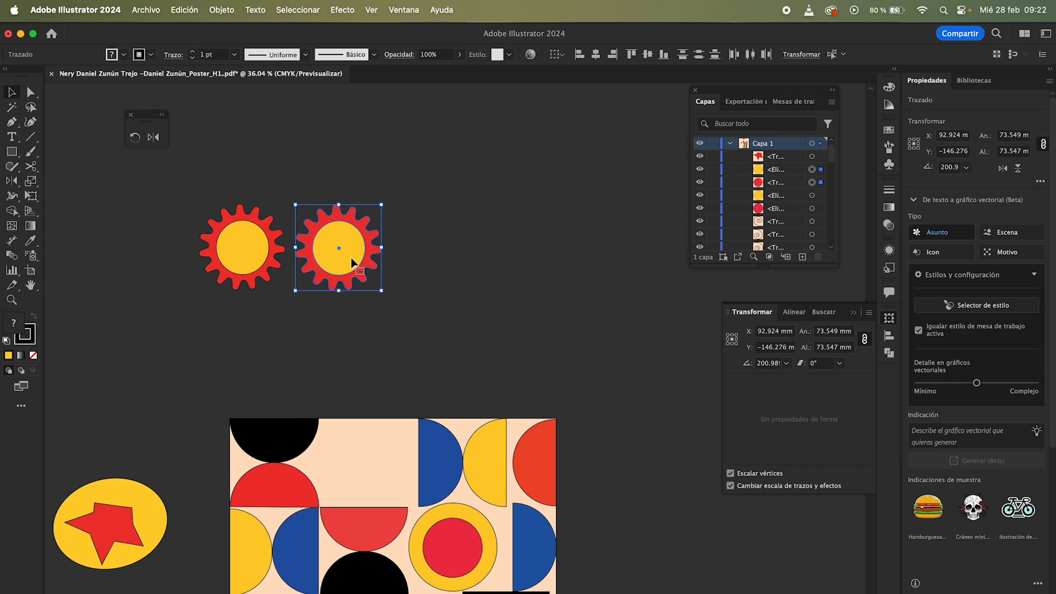
click(221, 10)
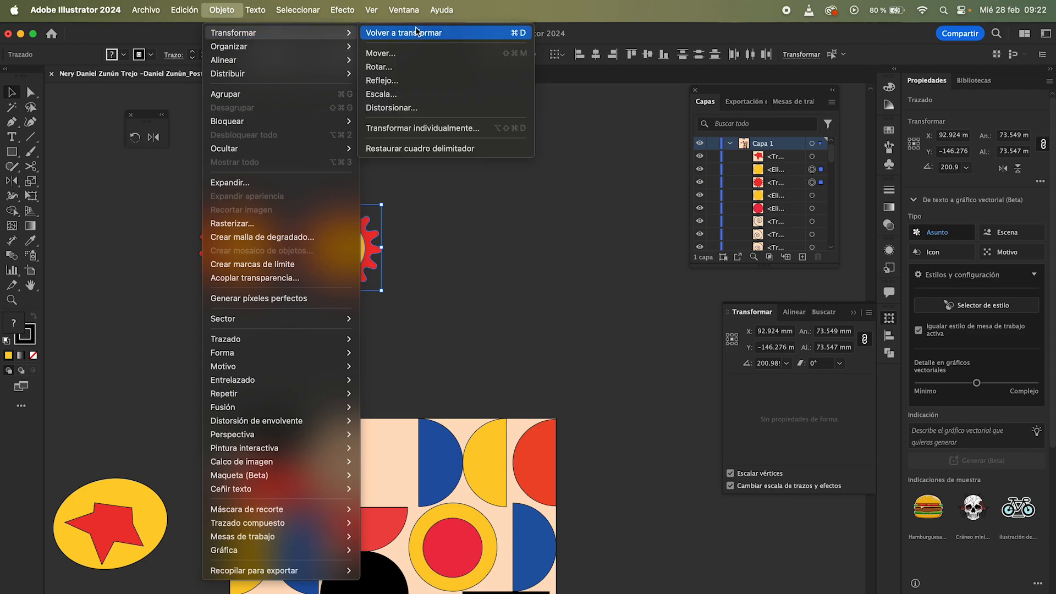
click(605, 135)
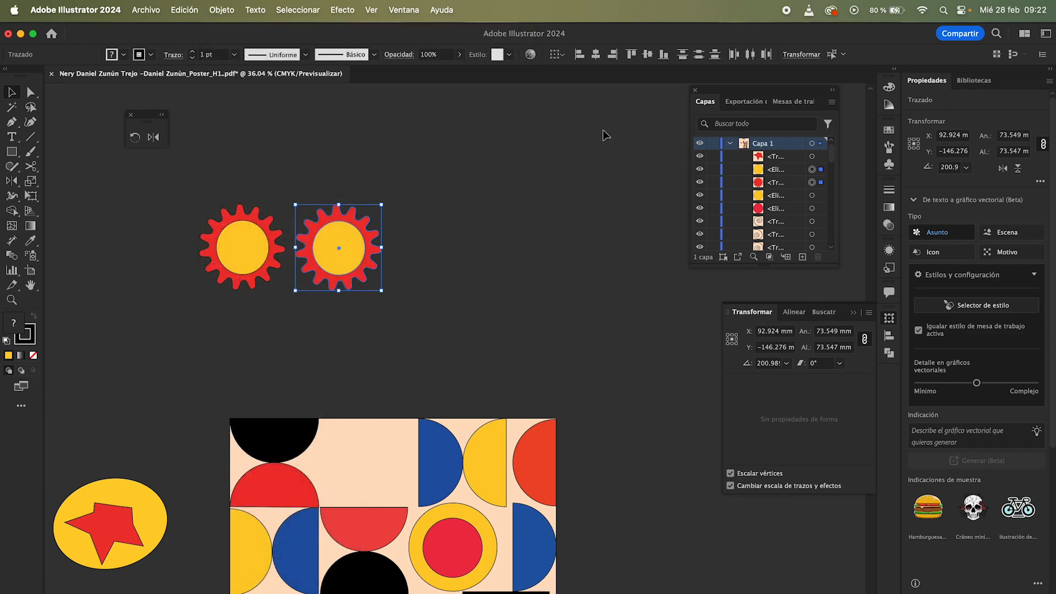
scroll(603, 130, right, 3)
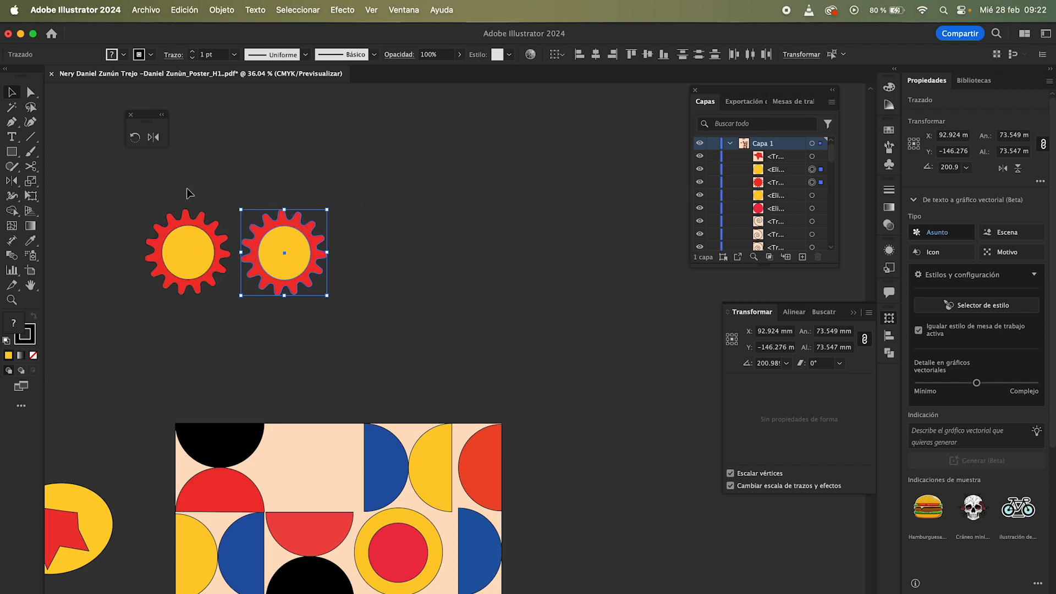
key(super+d)
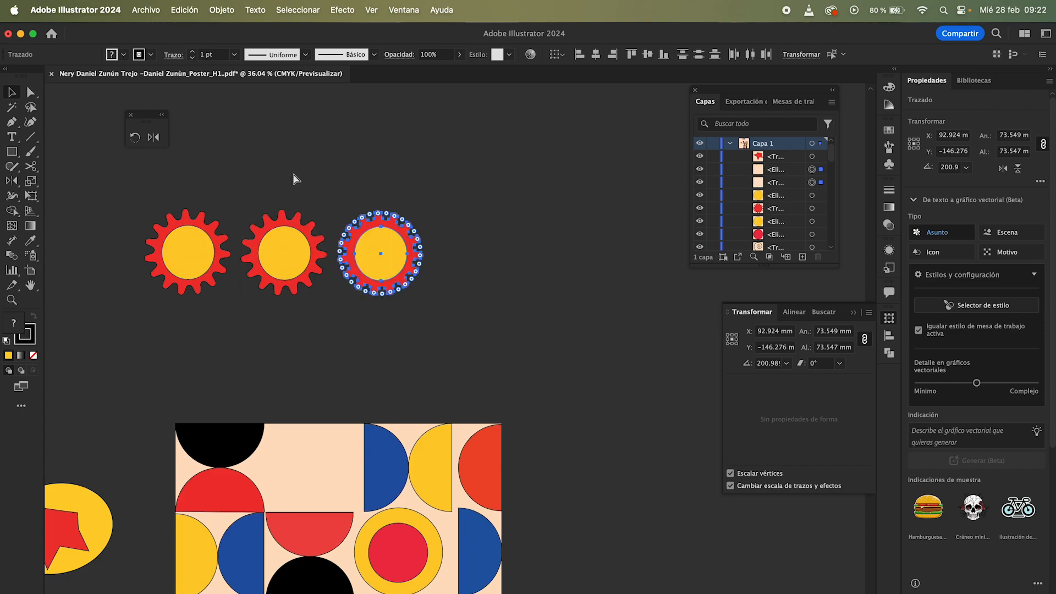
key(super+d)
scroll(294, 174, right, 2)
scroll(293, 174, right, 3)
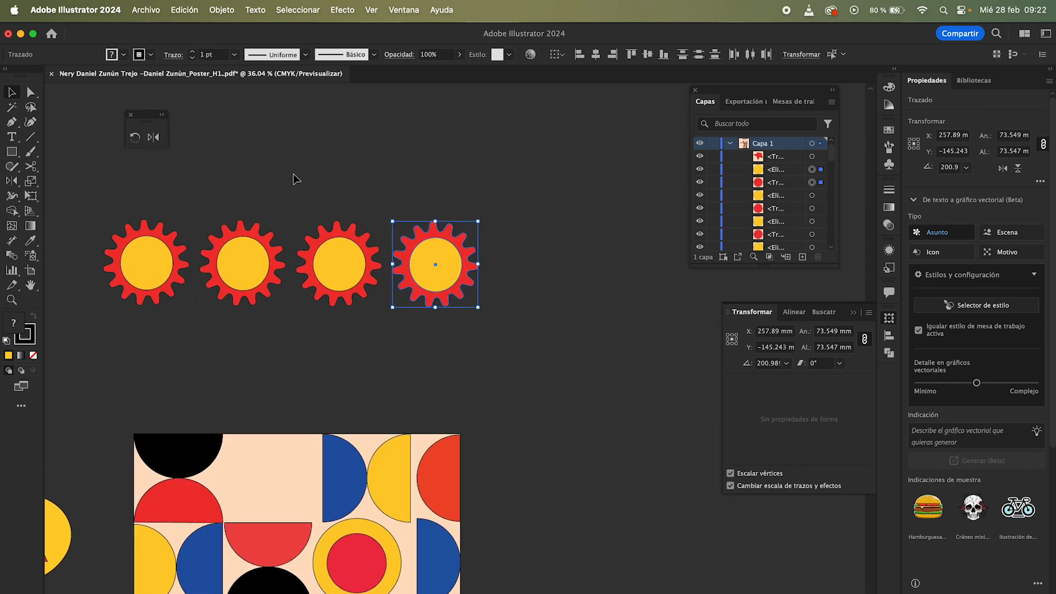
key(super+d)
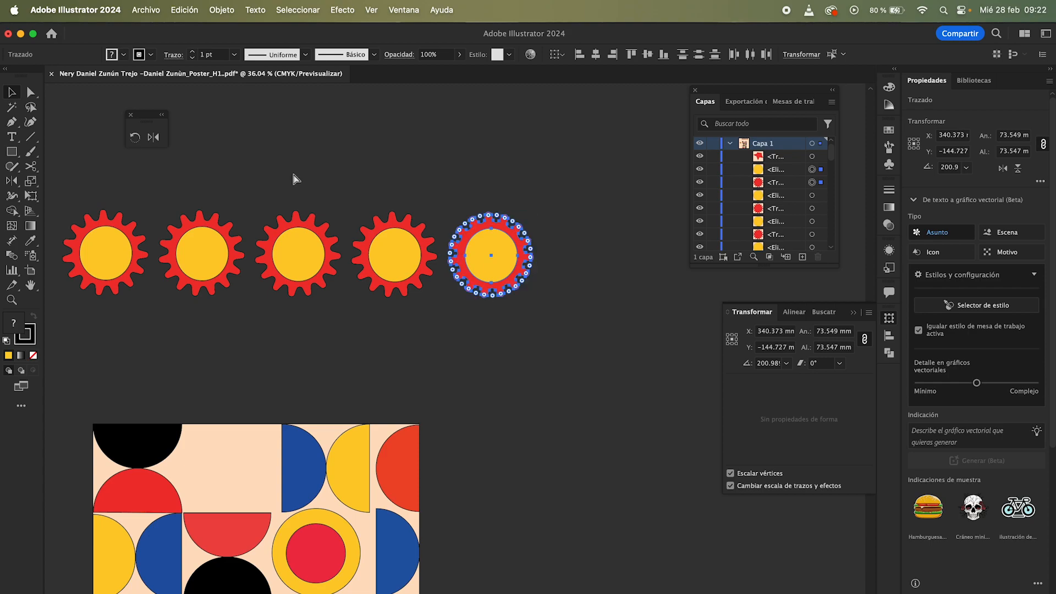
key(super+d)
key(super+d)
Step: Select all the duplicated gears in the row and delete them, keeping only the original
key(z)
drag(350, 220, 187, 226)
key(v)
drag(253, 206, 483, 268)
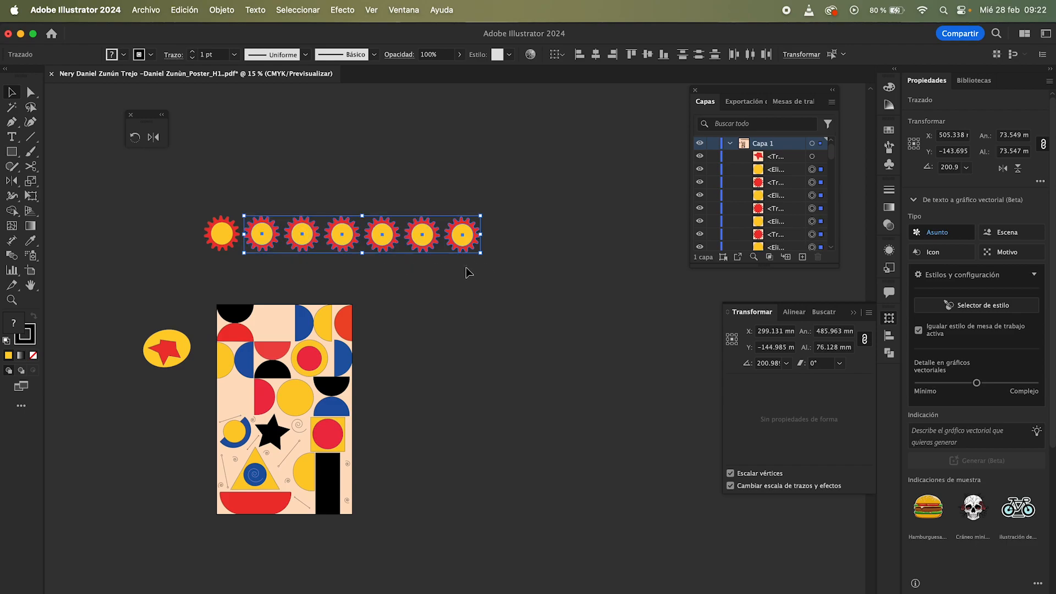
key(Delete)
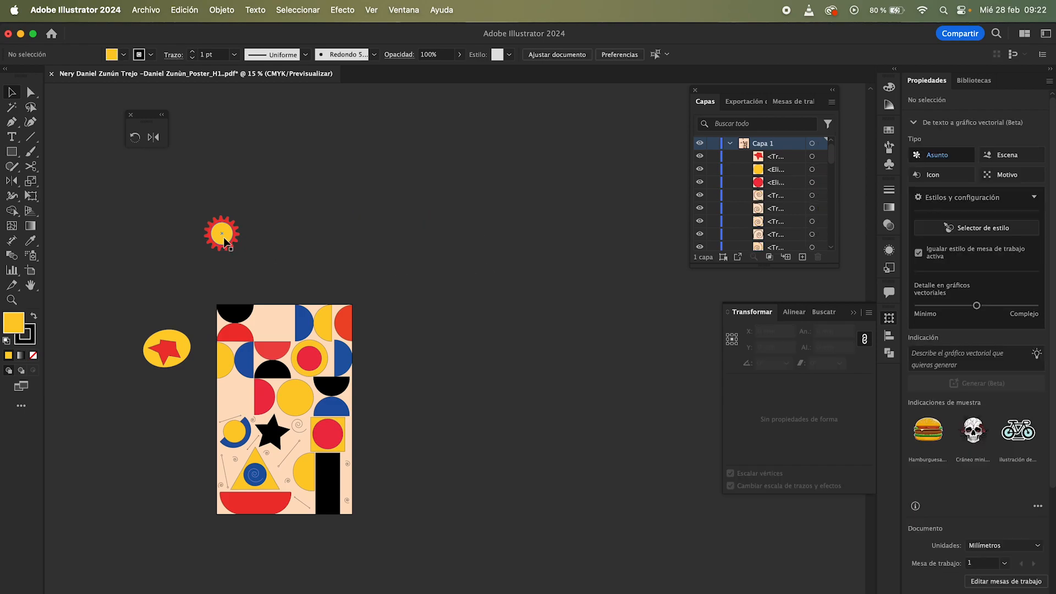
Step: Copy the gear diagonally downward and repeat the transformation to form a diagonal line of gears
drag(220, 245, 245, 216)
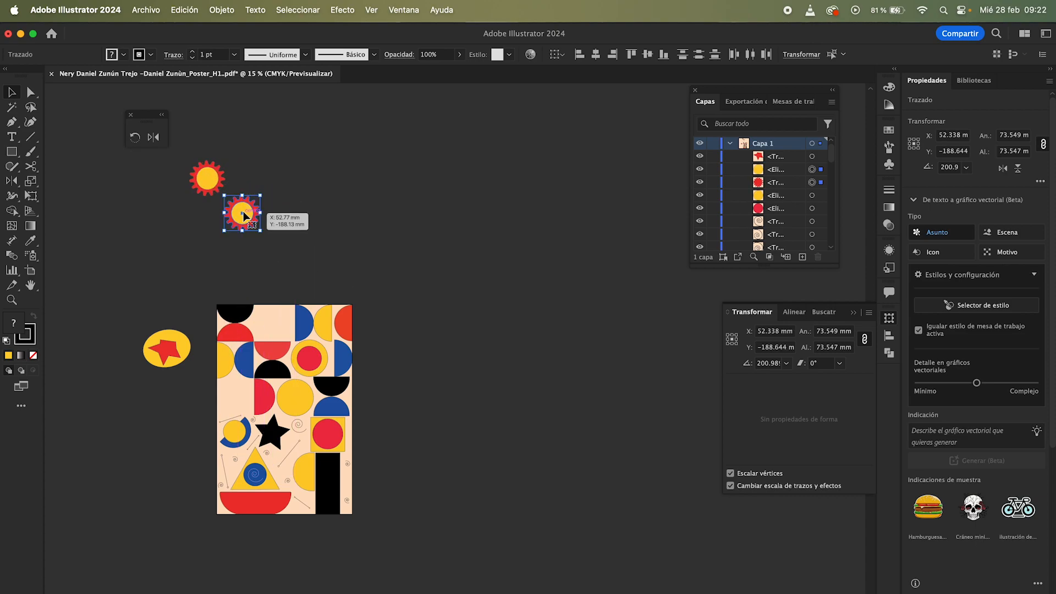
key(super+d)
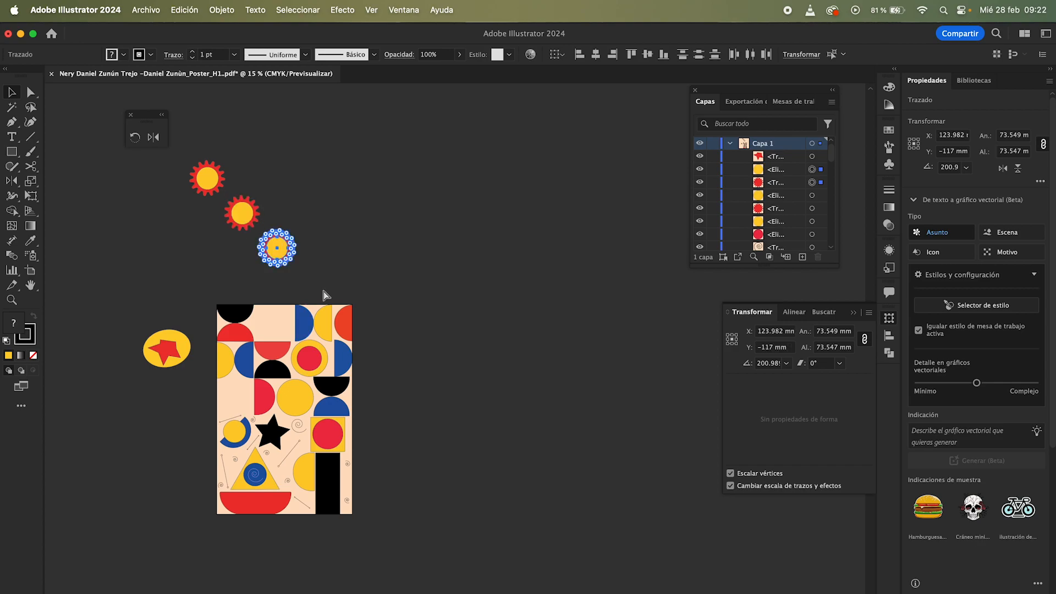
key(super+d)
key(super+d)
key(super+d)
key(super+d)
key(super+d)
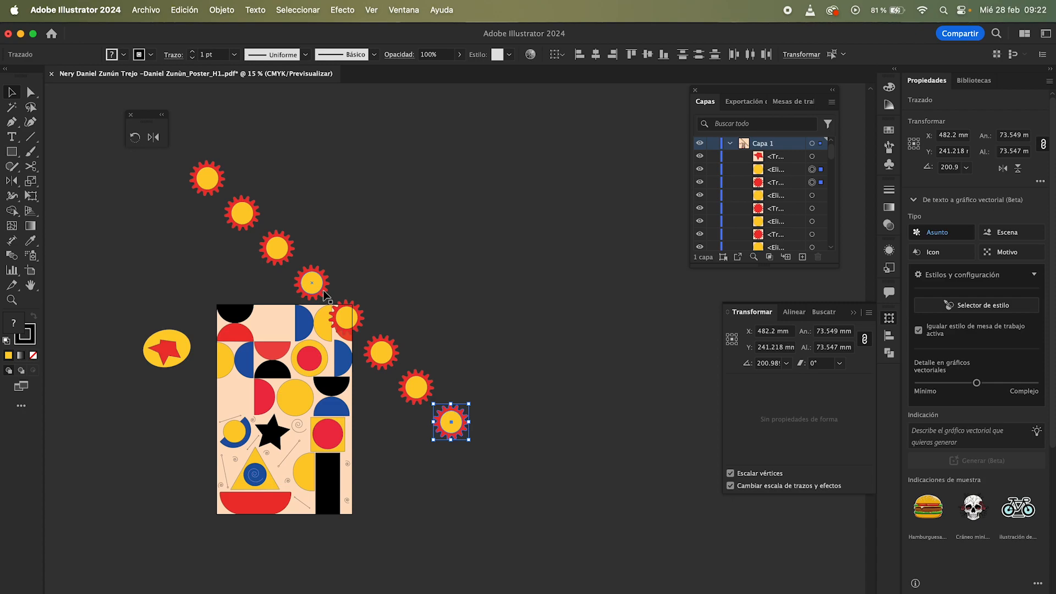
Step: Undo the diagonal gear copies back to the single original gear
key(super+z)
key(super+z)
key(super+z)
key(super+z)
key(super+z)
key(super+z)
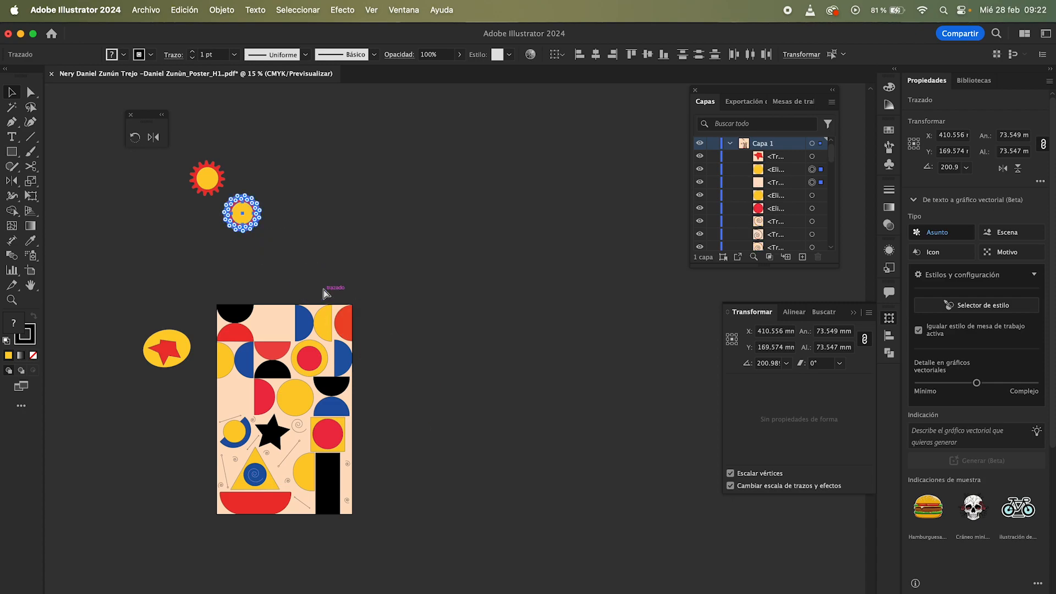
key(super+z)
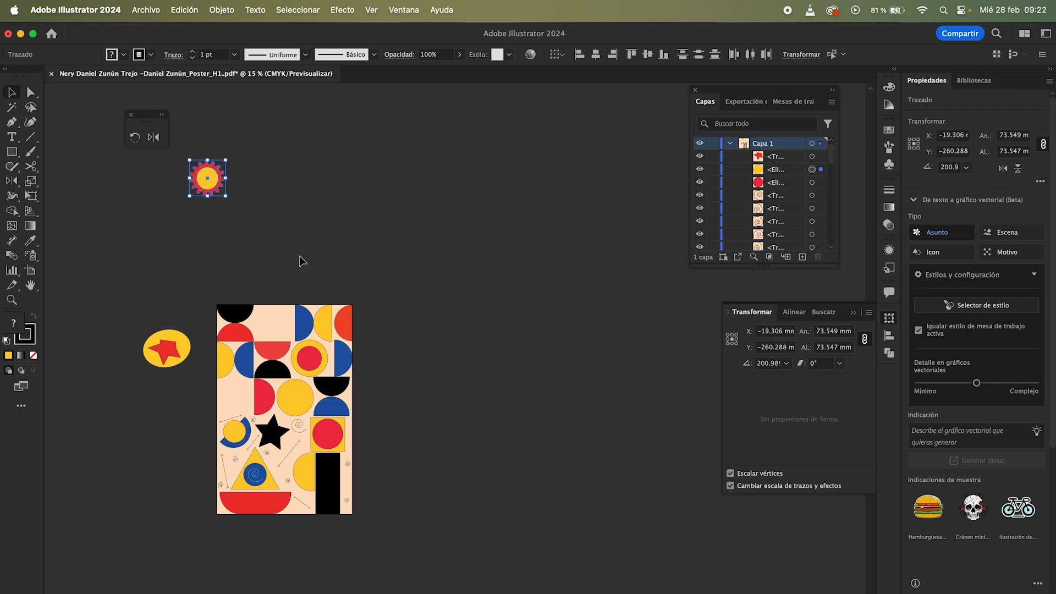
Step: Copy the gear upward and repeat the transformation to stack several gears vertically
key(z)
drag(294, 255, 328, 372)
key(v)
scroll(207, 292, left, 3)
scroll(207, 292, up, 1)
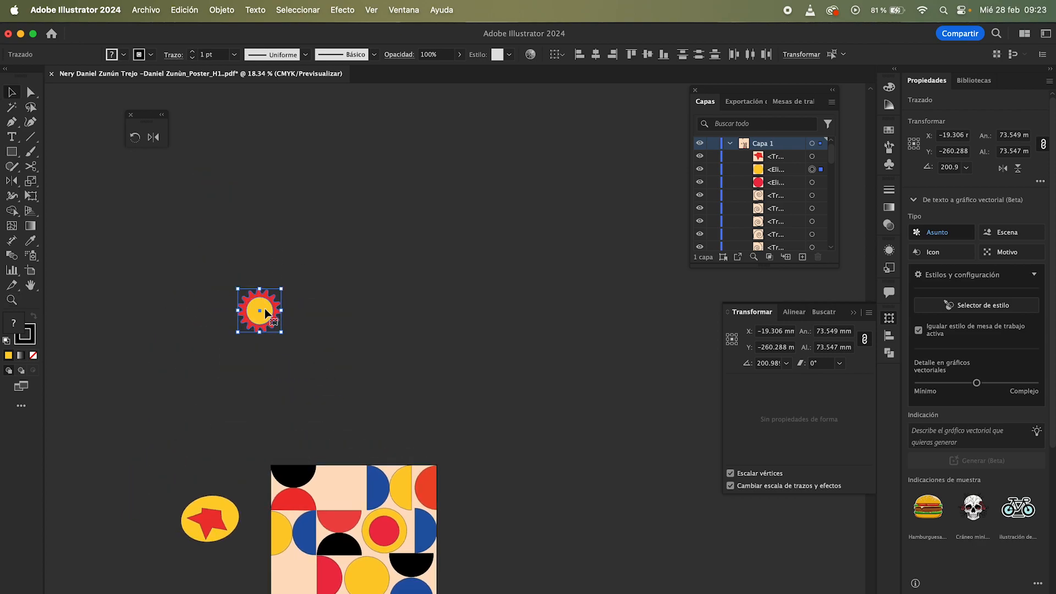
drag(265, 316, 266, 293)
drag(264, 295, 264, 295)
key(super+d)
key(super+d)
key(super+d)
key(super+d)
Step: Undo the vertical gear copies and deselect the gear
key(super+z)
key(super+z)
key(super+z)
key(super+z)
key(super+z)
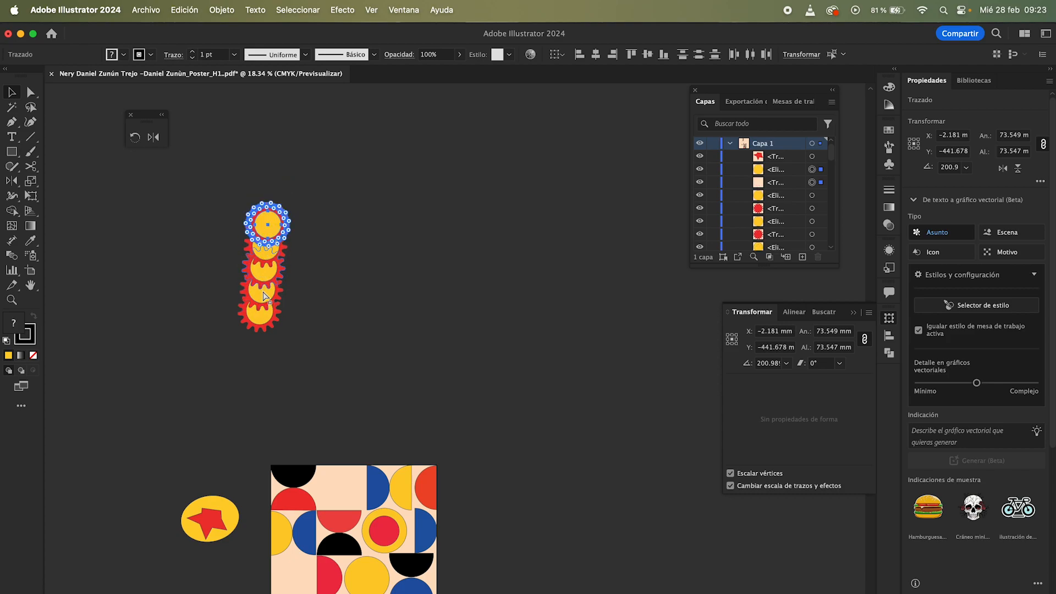
click(309, 298)
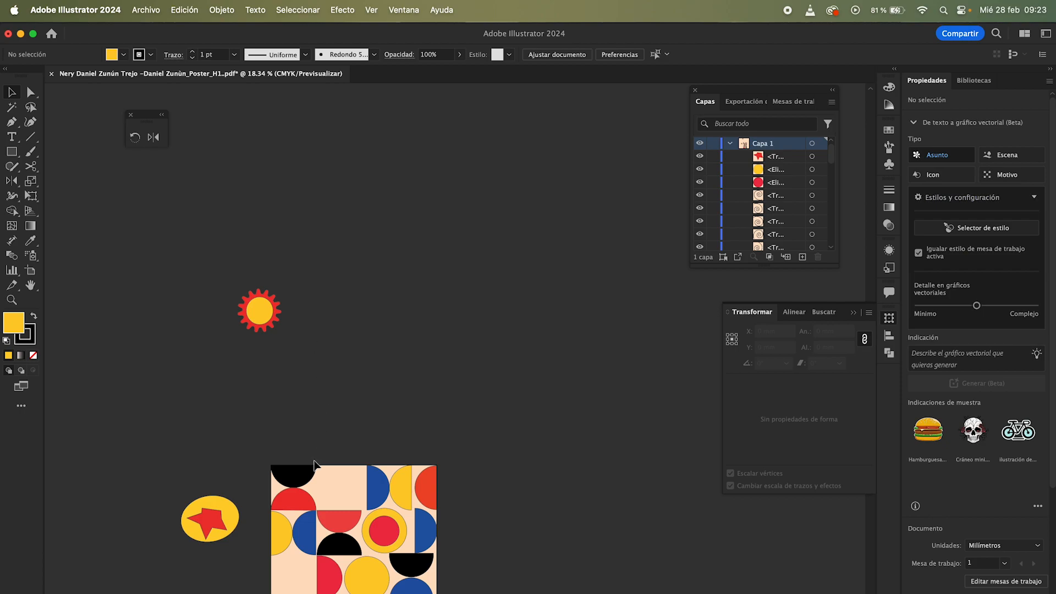
scroll(327, 441, down, 3)
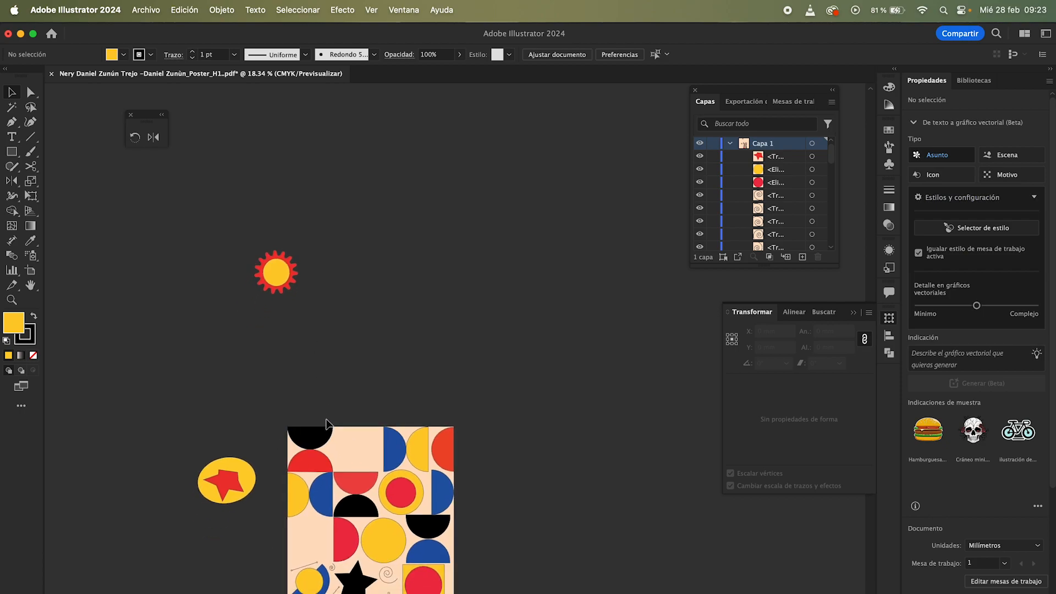
scroll(328, 424, down, 1)
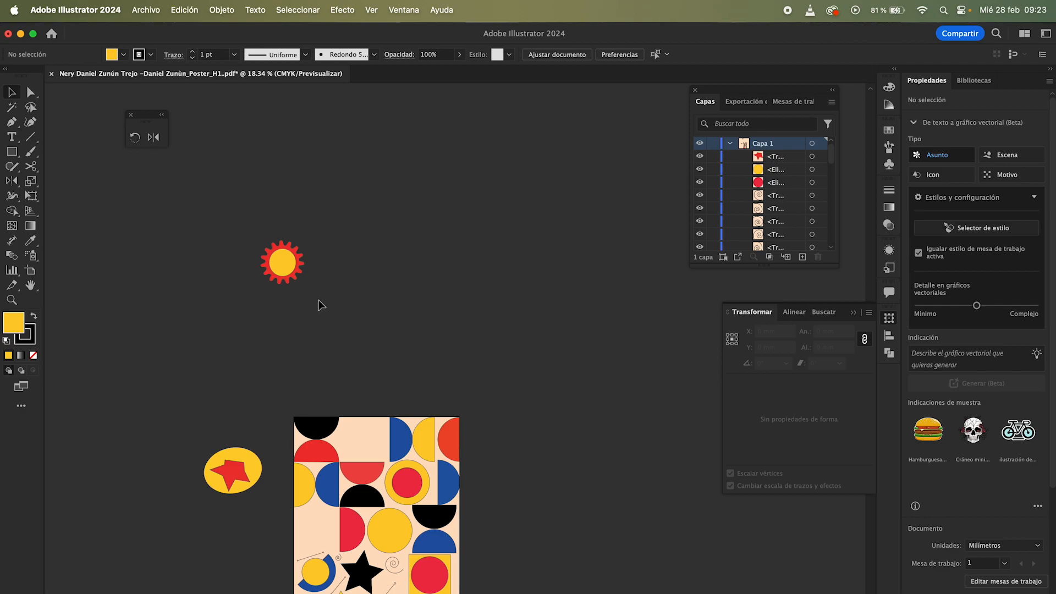
drag(259, 222, 249, 218)
drag(290, 261, 331, 243)
key(super+z)
Step: With the Rotate tool, set a pivot point below-right of the gear and rotate a copy of the gear around it
click(136, 137)
key(z)
drag(290, 249, 466, 344)
click(135, 137)
click(334, 327)
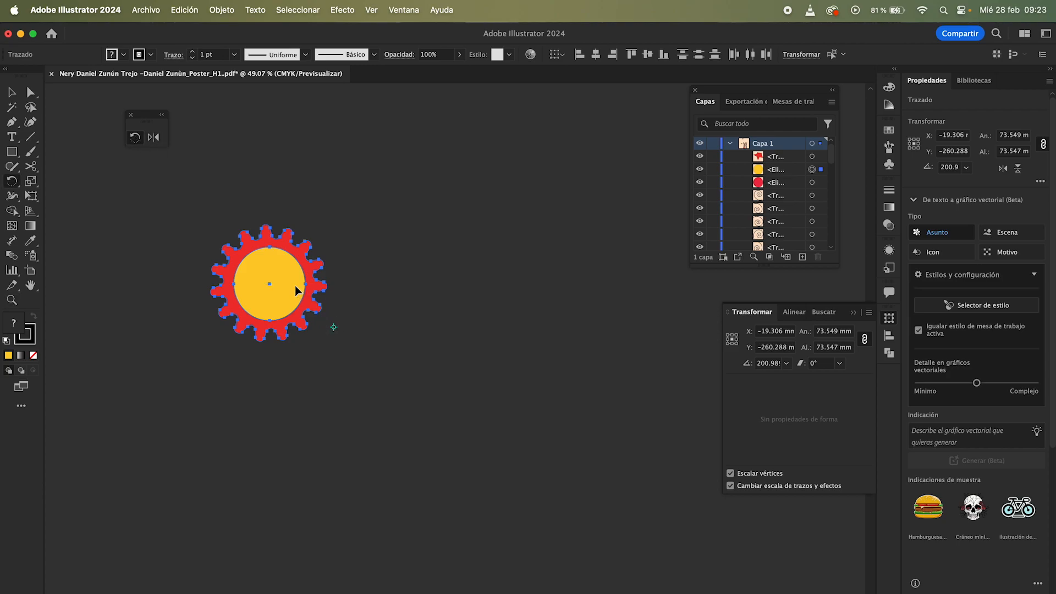
drag(295, 286, 355, 265)
Step: Repeat the rotate-and-copy transformation several times to arrange gears in a ring around the pivot
key(super+d)
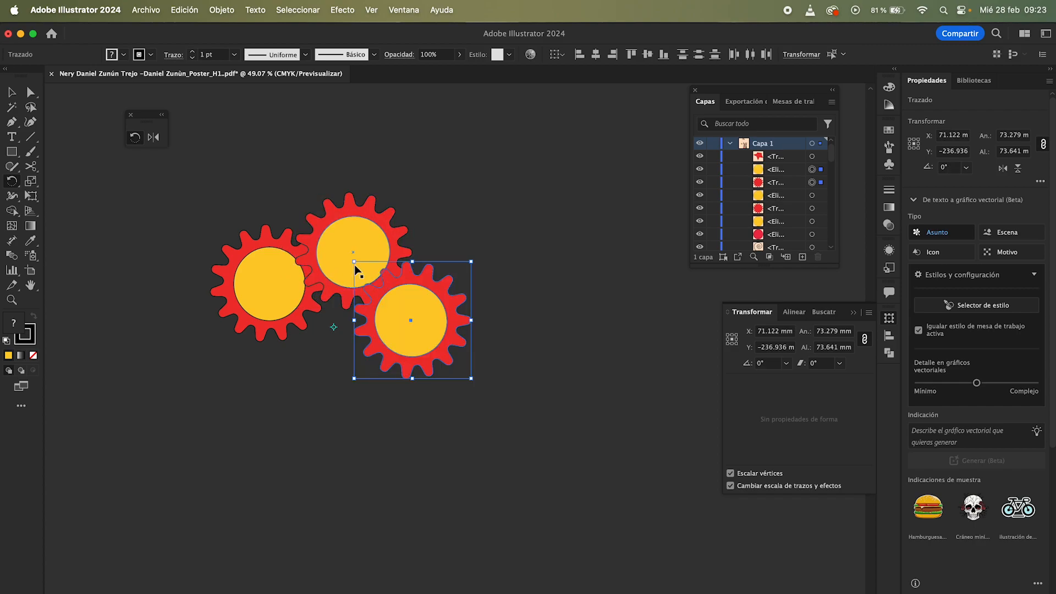
key(super+d)
key(super+d)
key(super+d)
key(super+d)
key(super+d)
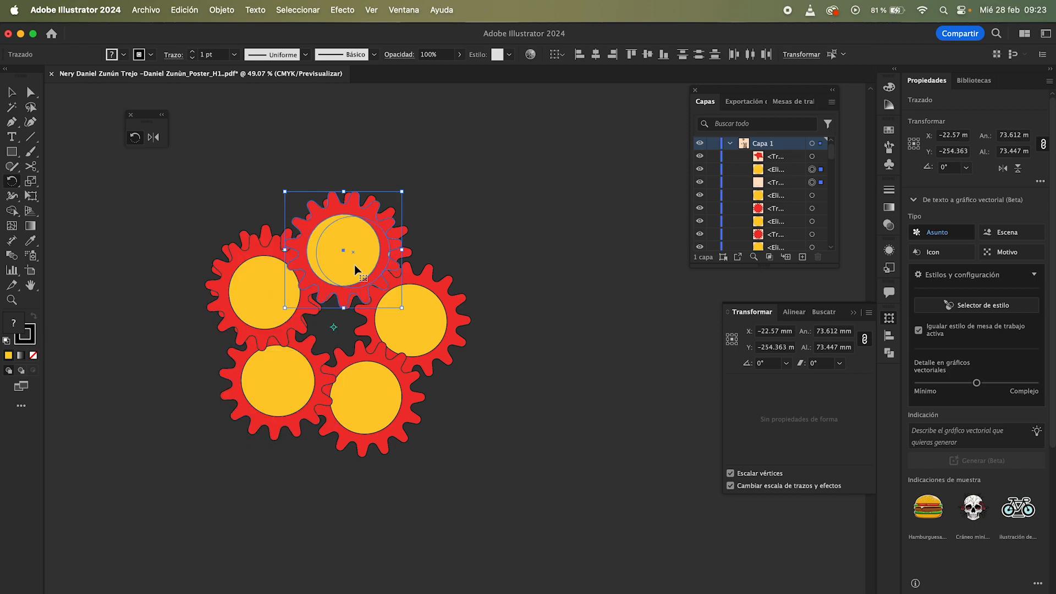
Step: Repeat the rotate-and-copy transformation several more times, then deselect the gears
key(super+d)
key(super+d)
key(super+d)
key(super+d)
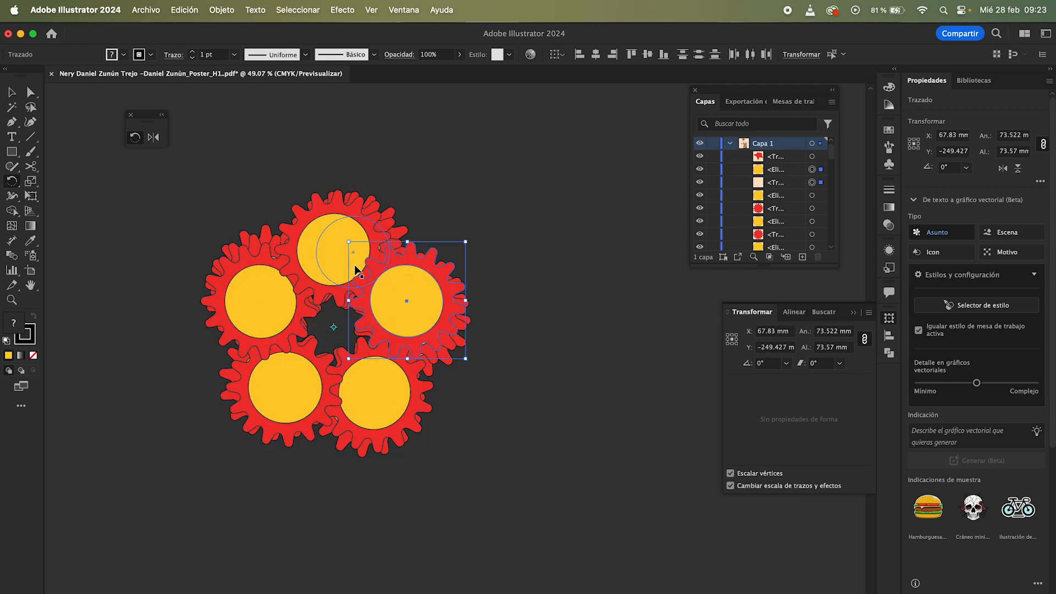
key(super+d)
key(super+d)
key(super+d)
key(super+d)
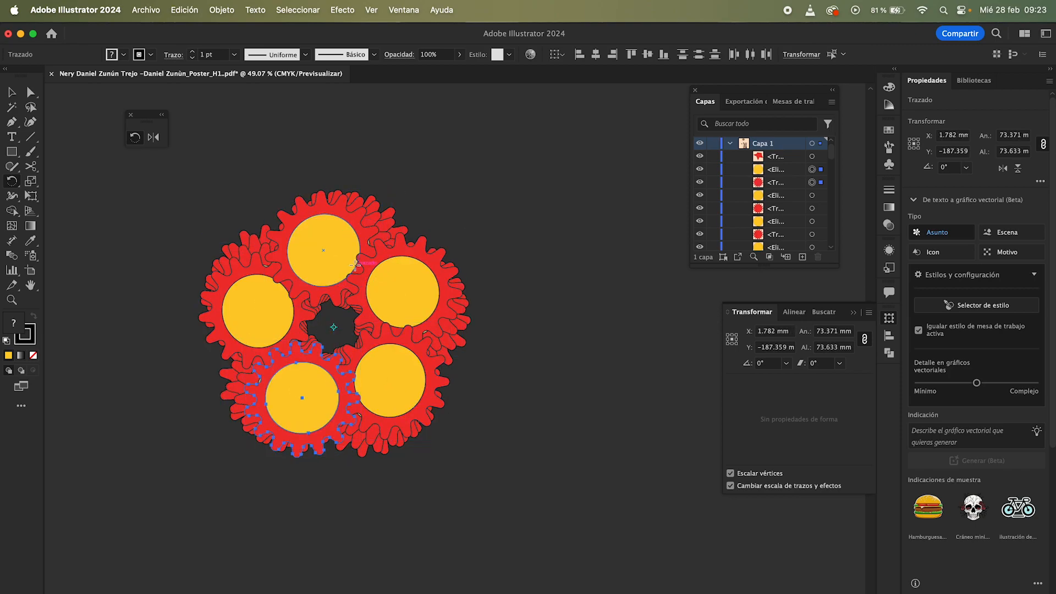
key(v)
click(278, 161)
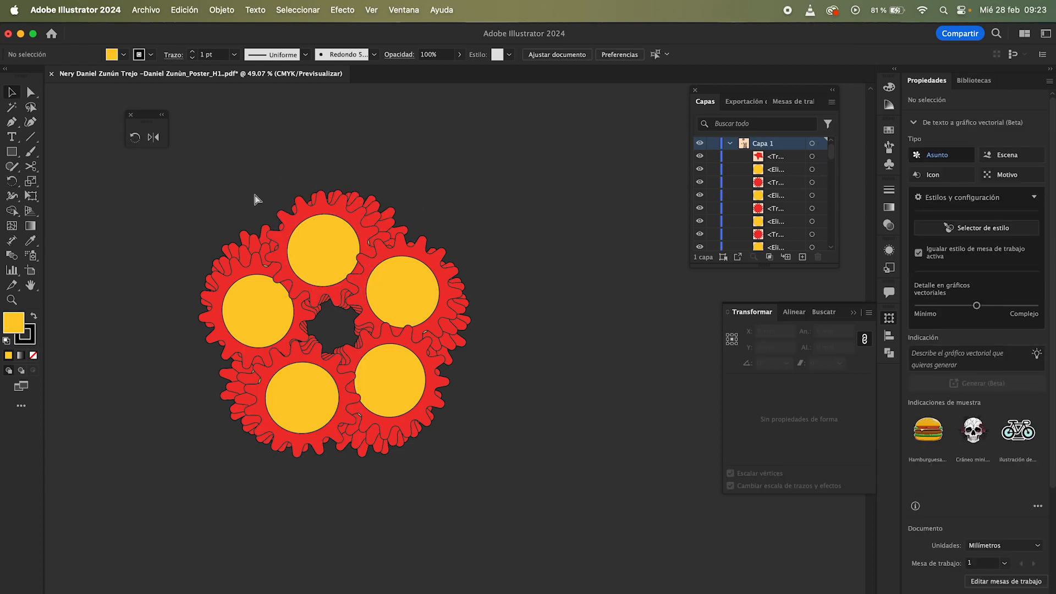
Step: Undo all the rotated gear copies back to the single original gear
key(super+z)
key(super+z)
key(super+z)
key(super+z)
key(super+z)
key(super+z)
key(super+z)
key(super+z)
key(super+z)
key(super+z)
key(super+z)
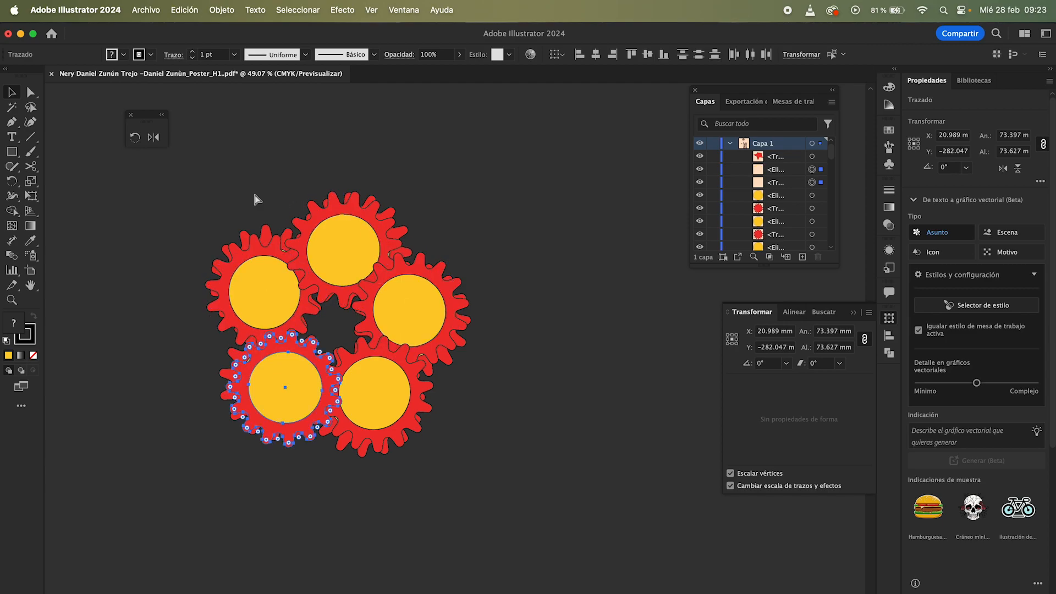
key(super+z)
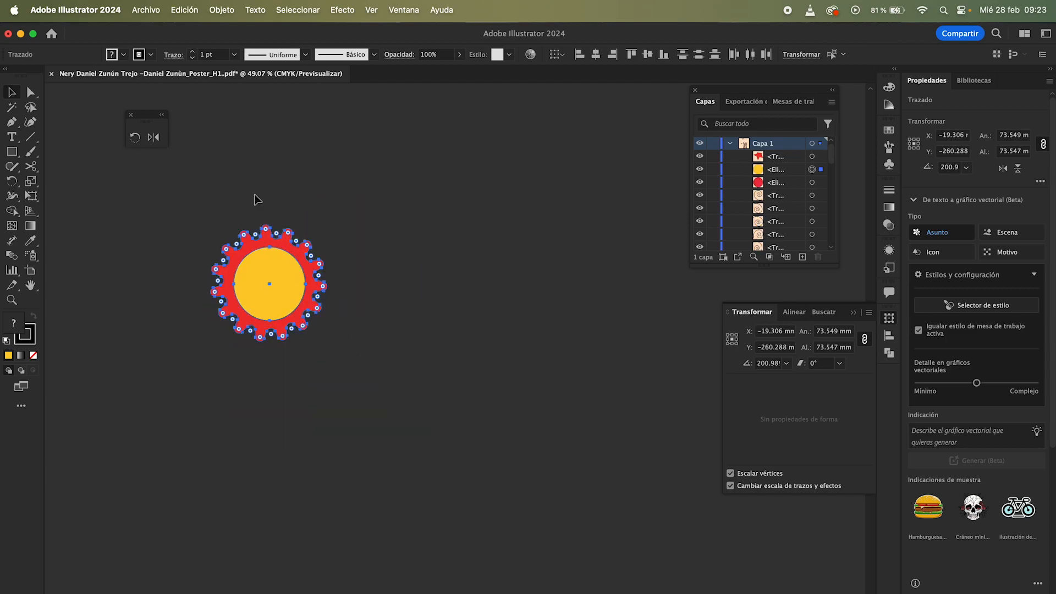
Step: Select the gear and, with the Rotate tool, rotate a copy of it around a pivot point to its right
click(404, 201)
drag(185, 213, 355, 376)
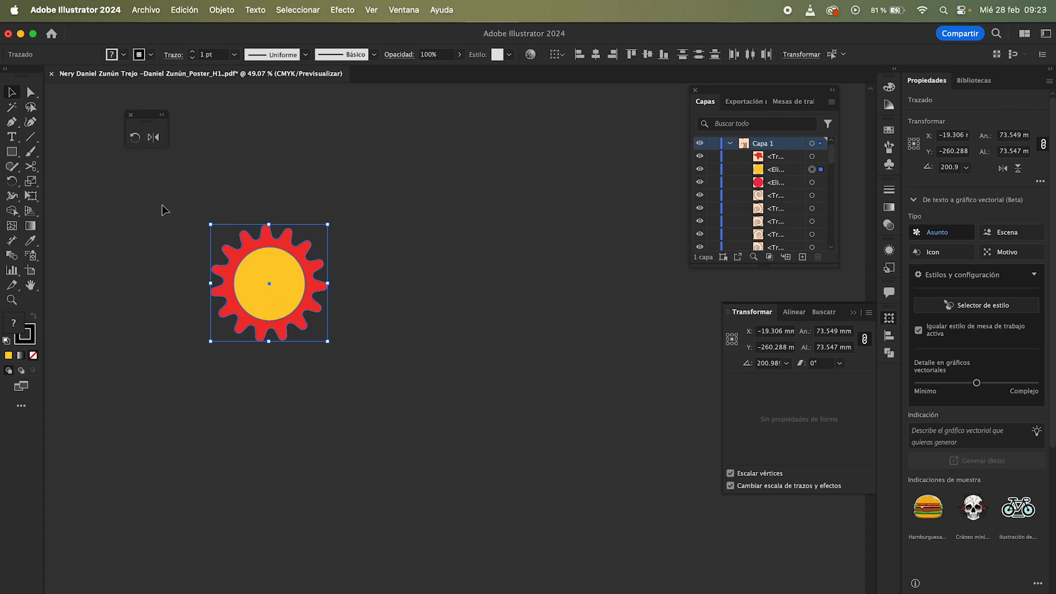
click(135, 138)
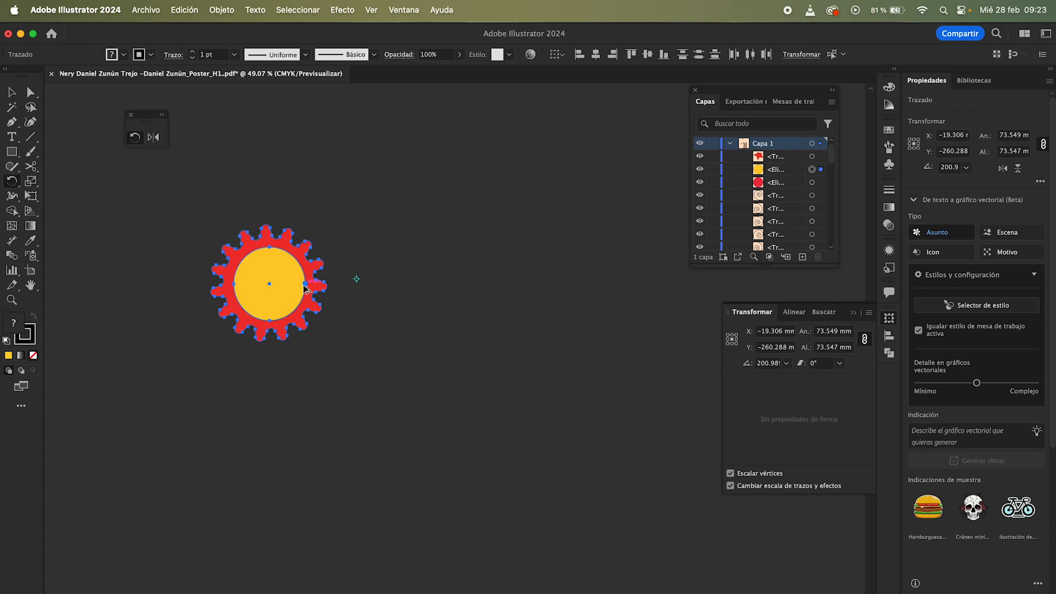
drag(302, 286, 321, 252)
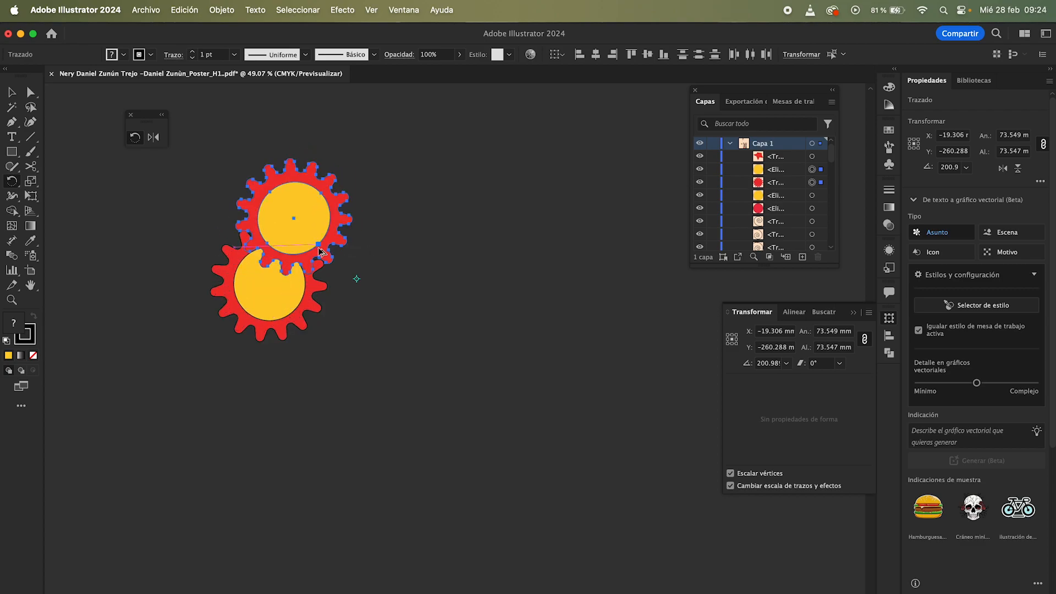
Step: Repeat the rotate-and-copy transformation many times to build a dense ring of overlapping gears
key(super+d)
key(super+d)
key(super+d)
key(super+d)
key(super+d)
key(super+d)
key(super+d)
key(super+d)
key(super+d)
key(super+d)
key(super+d)
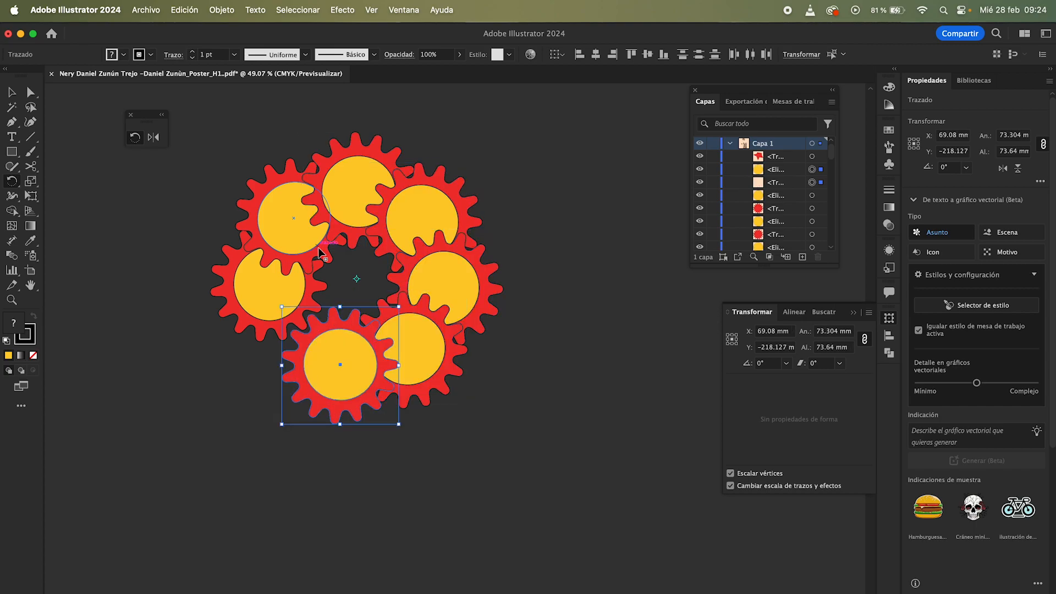
key(super+d)
key(super+d)
key(super+d)
key(super+d)
key(super+d)
key(super+d)
key(super+d)
key(super+d)
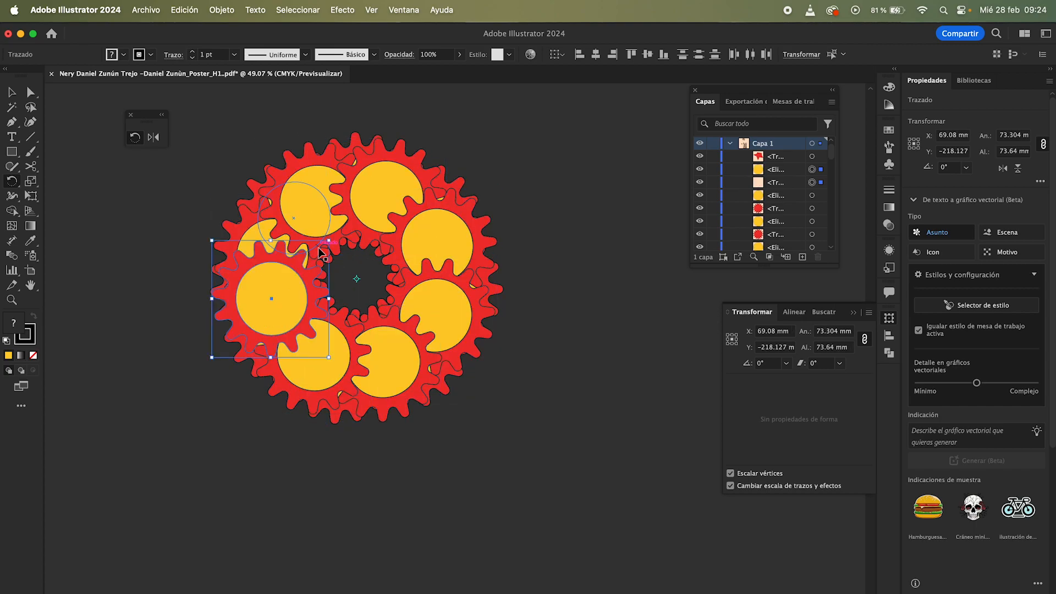
key(super+d)
key(super+d)
key(super+d)
key(super+d)
key(super+d)
key(super+d)
key(super+d)
key(super+d)
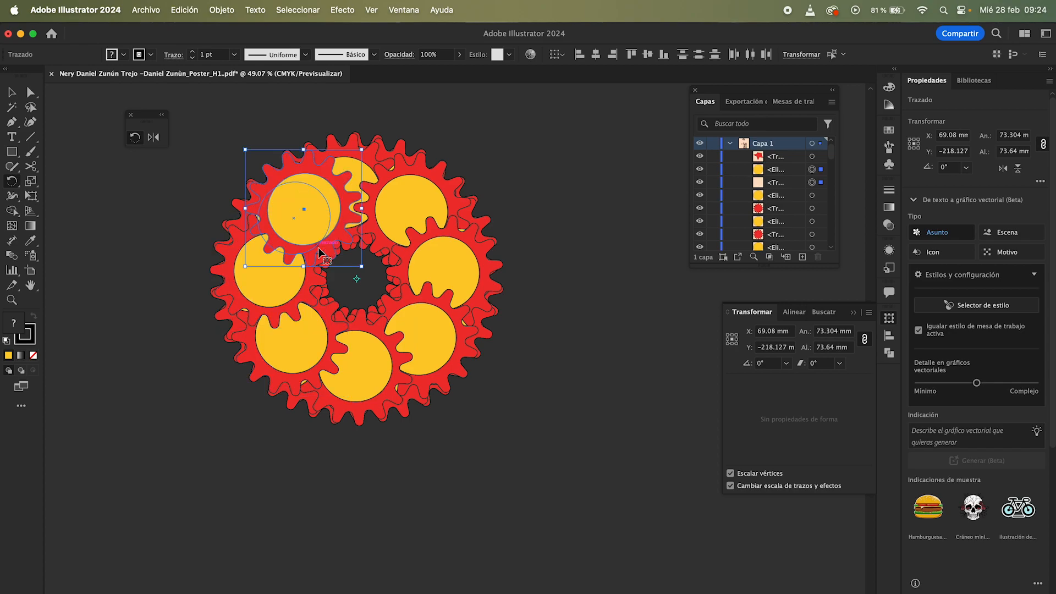
key(super+d)
key(super+d)
key(super+d)
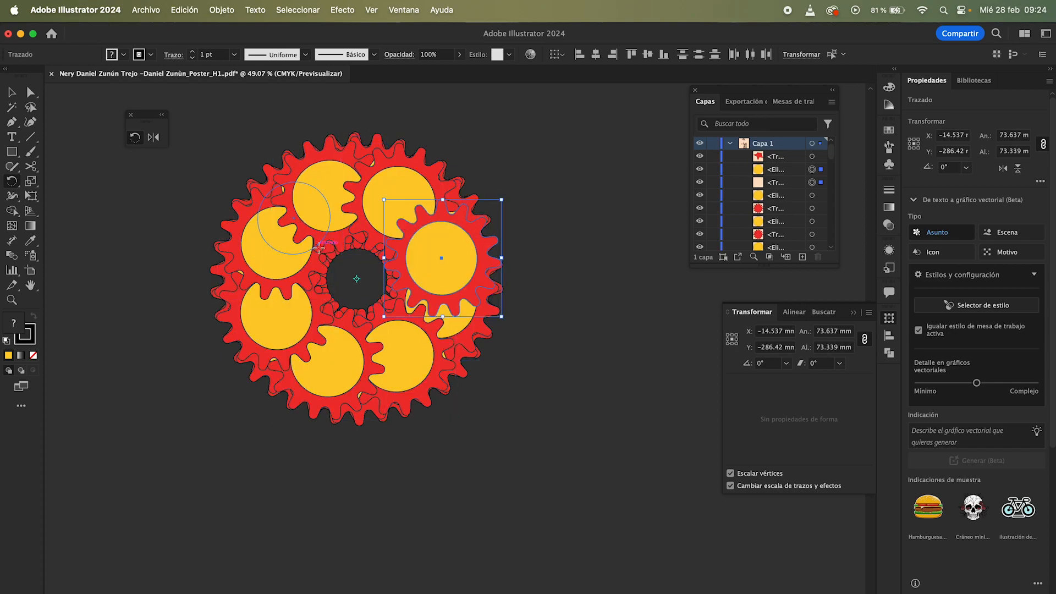
Step: Select the whole gear ring, sample the emblem's yellow, and swap it to a yellow stroke with no fill
key(v)
click(480, 156)
key(z)
drag(481, 156, 250, 168)
key(v)
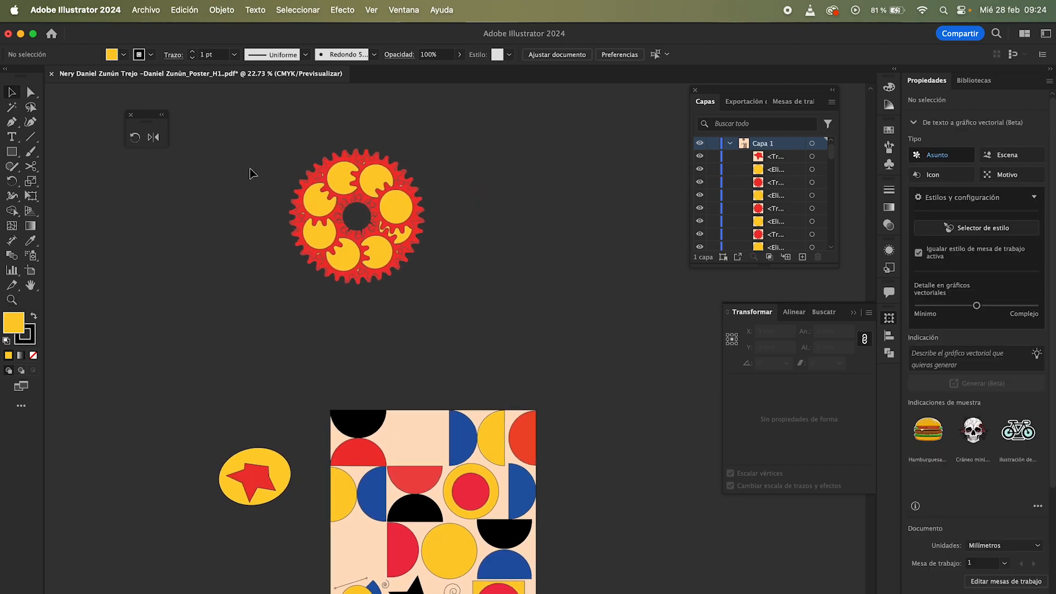
drag(410, 293, 413, 294)
key(i)
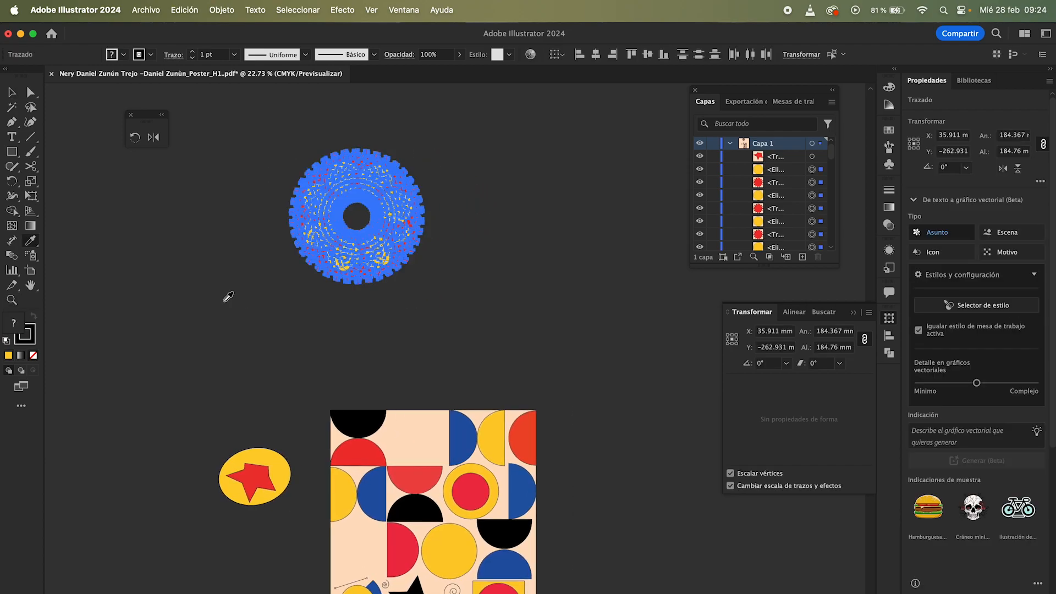
click(278, 466)
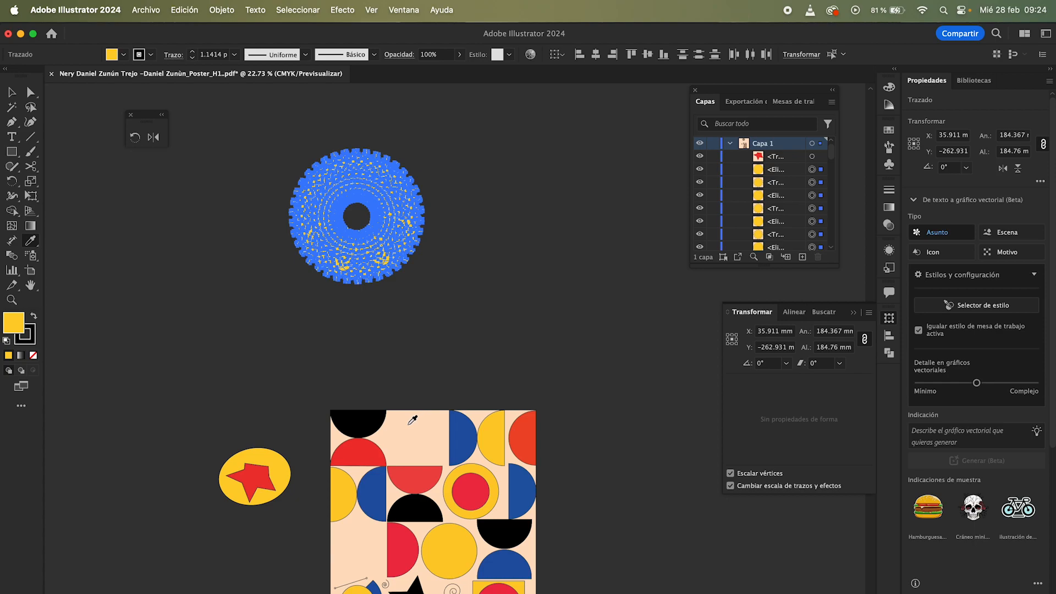
click(33, 354)
key(z)
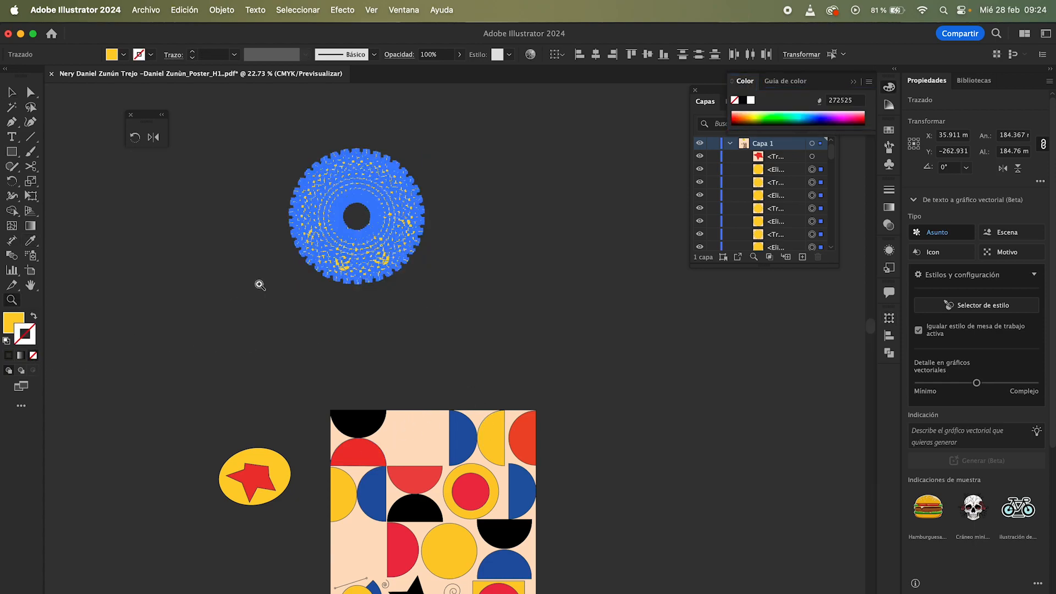
drag(259, 285, 461, 311)
key(shift+x)
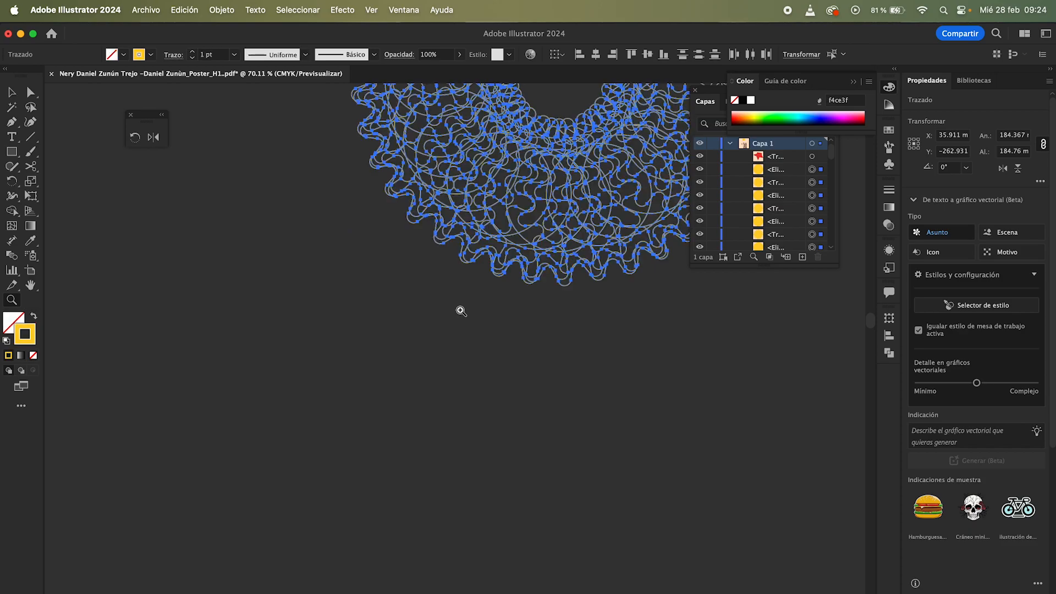
Step: Zoom and pan around the outlined gear ring to examine it
alt+click(422, 417)
key(space)
drag(399, 391, 285, 438)
key(v)
click(566, 279)
key(z)
drag(564, 276, 509, 262)
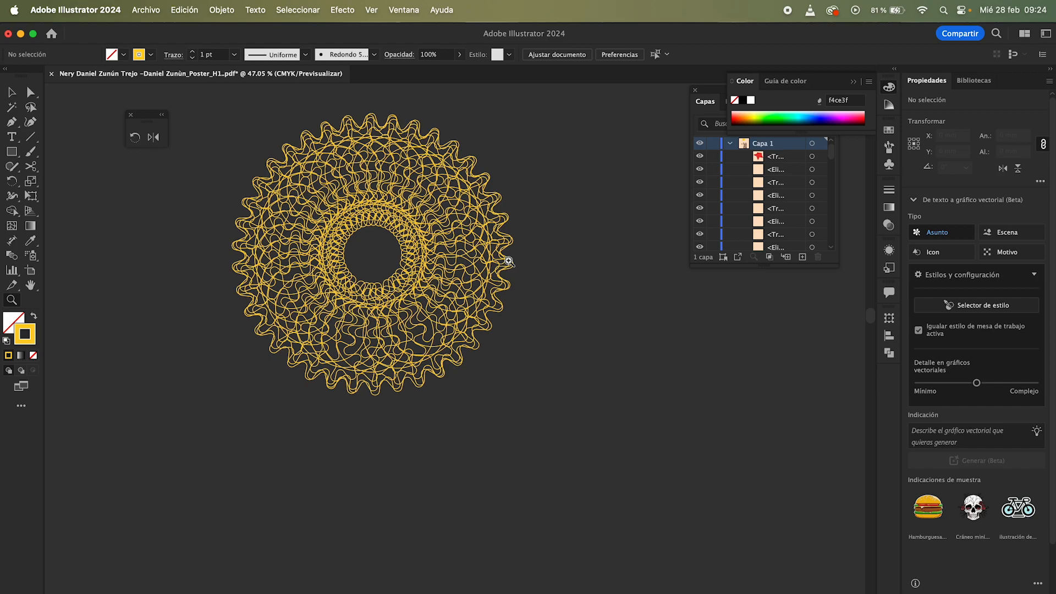
Step: Select the gear ring and delete it
drag(524, 123, 396, 150)
key(space)
key(v)
mouse_move(264, 134)
mouse_down()
mouse_move(471, 365)
mouse_move(493, 373)
mouse_move(493, 346)
mouse_move(250, 134)
mouse_up()
key(shift+x)
click(495, 365)
key(z)
key(v)
key(Delete)
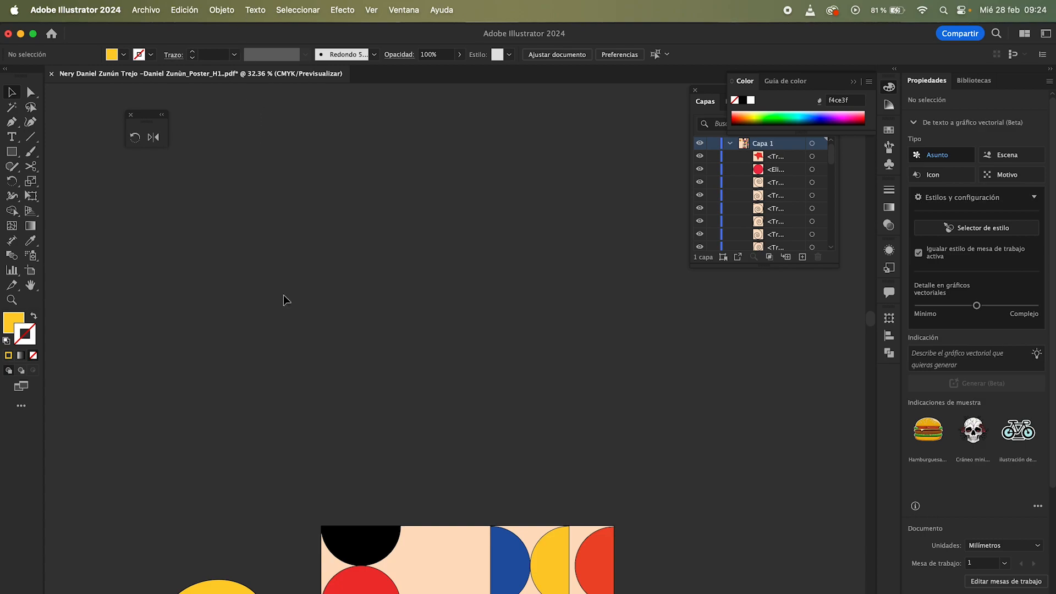
Step: Move the yellow-and-blue circle group out of the poster to the empty area above it
scroll(282, 295, down, 2)
scroll(283, 295, down, 10)
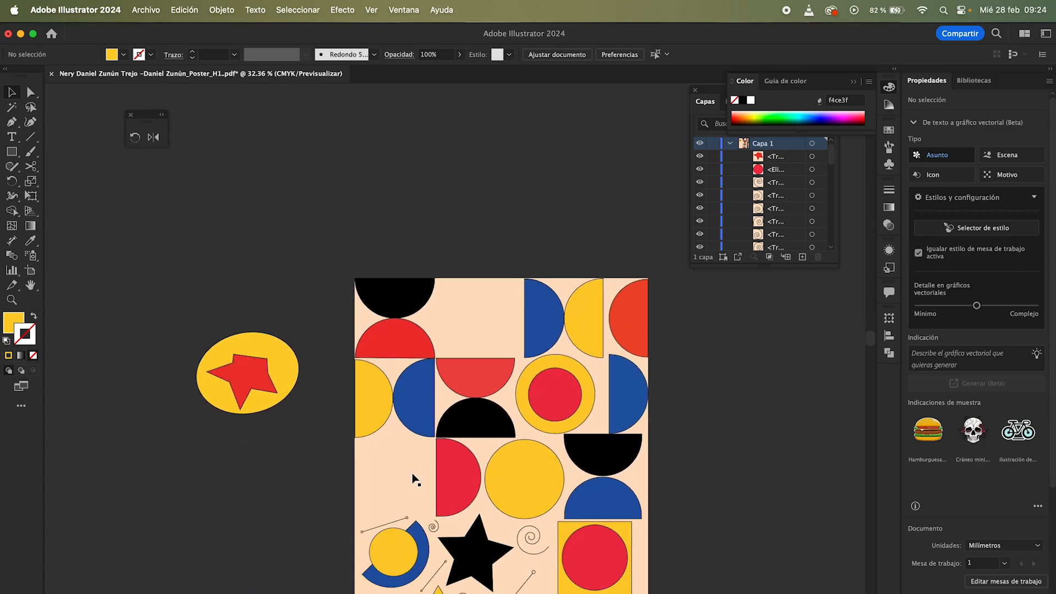
drag(410, 568, 433, 196)
scroll(423, 201, up, 4)
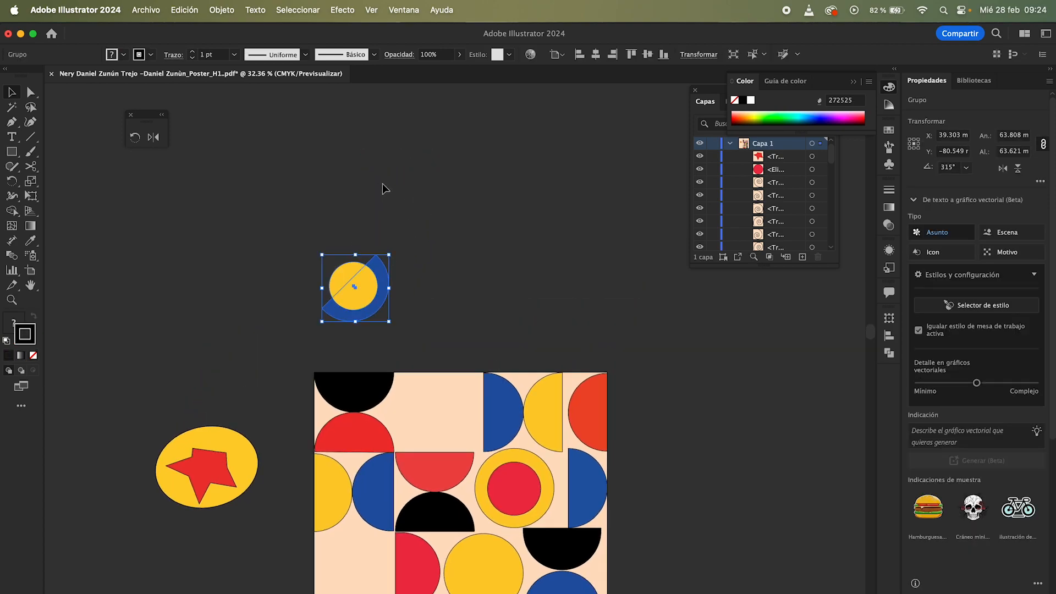
Step: Open the Move transformation dialog for the selected group with preview enabled
click(222, 10)
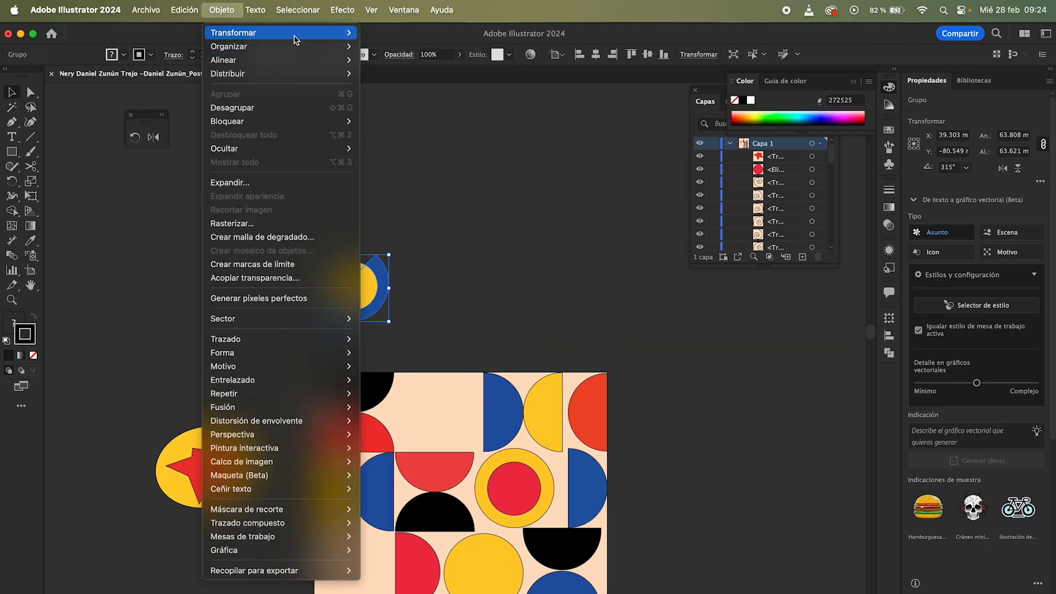
mouse_move(317, 36)
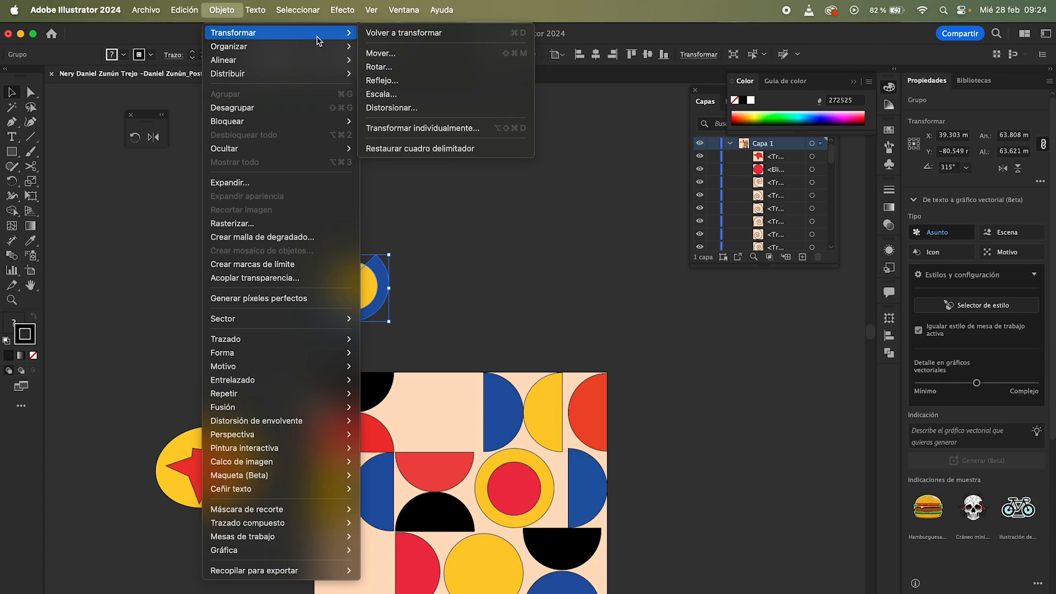
click(401, 58)
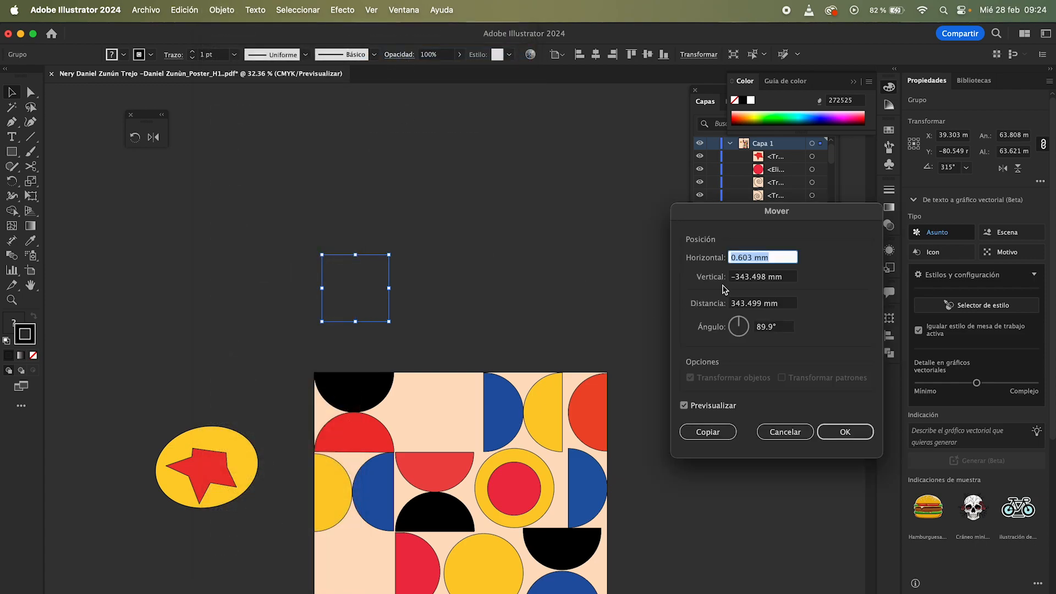
drag(770, 224, 536, 322)
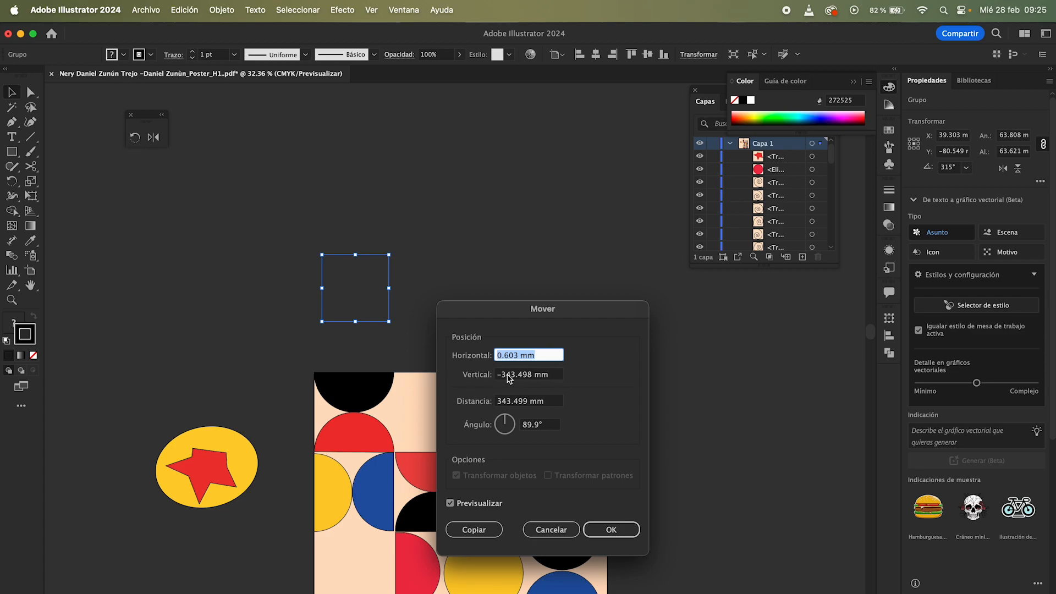
click(520, 402)
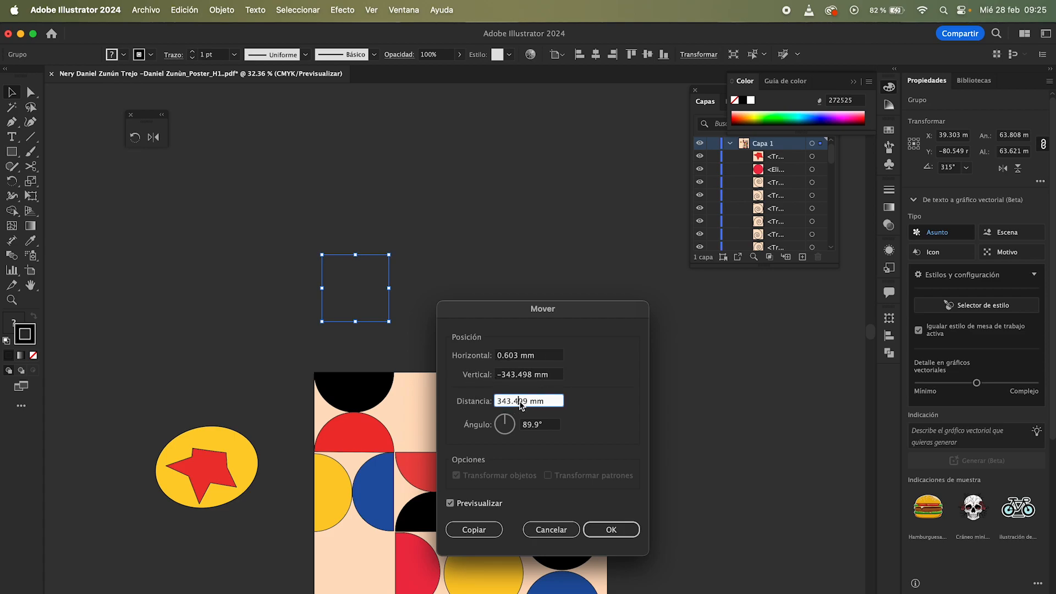
click(450, 502)
click(450, 503)
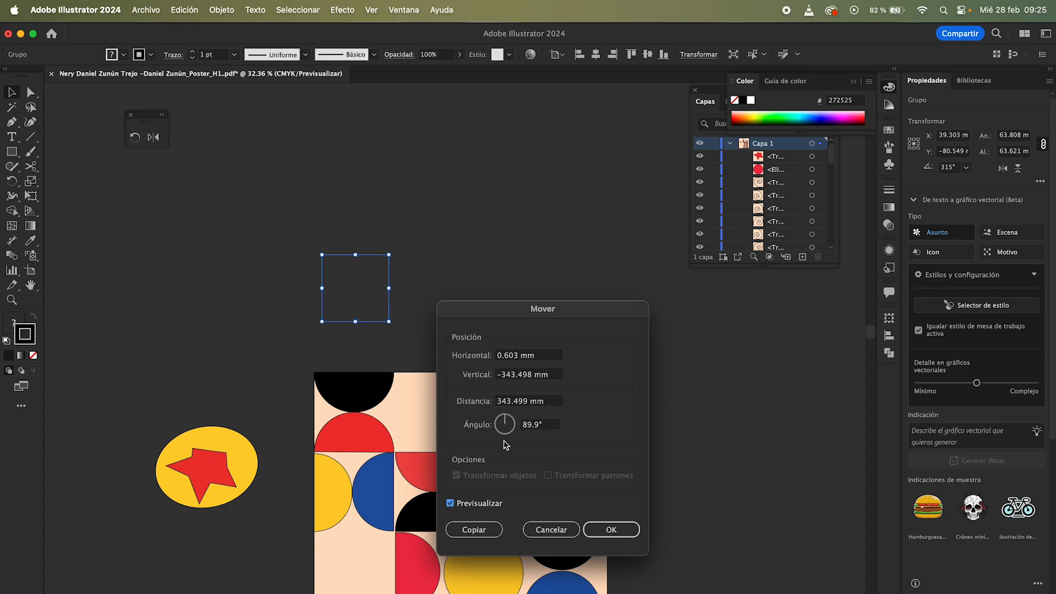
Step: Set the move angle to 360° and the distance to 100 mm
mouse_move(504, 421)
mouse_down()
mouse_move(533, 405)
mouse_move(493, 405)
mouse_up()
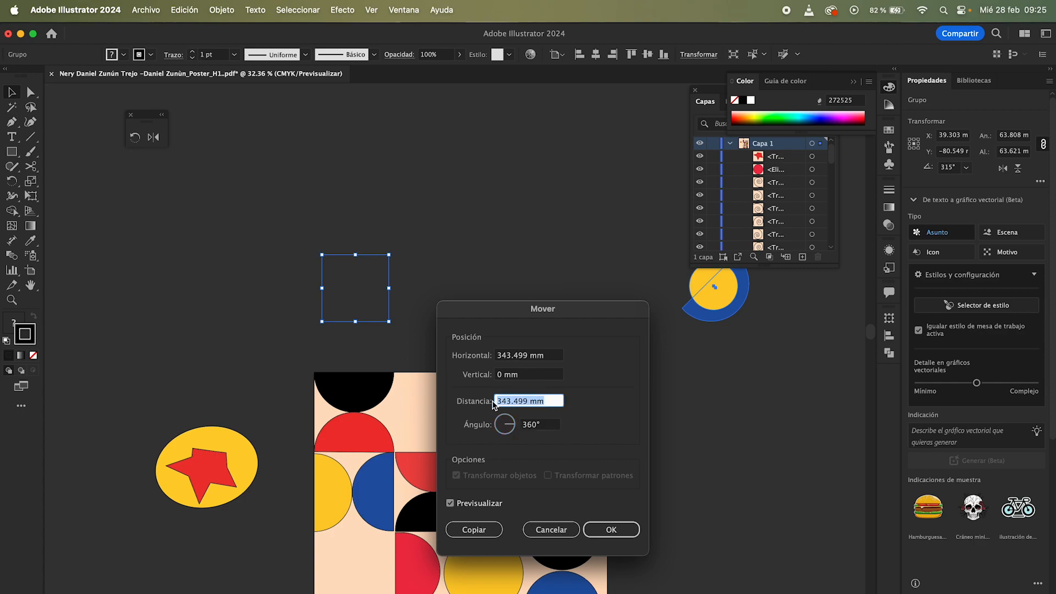
text(220)
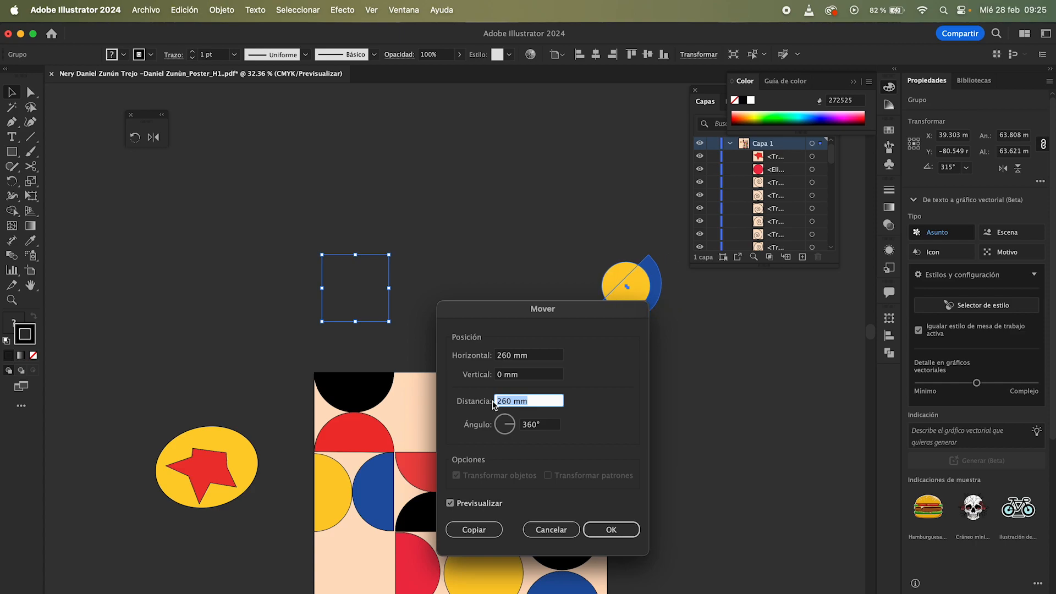
text(120)
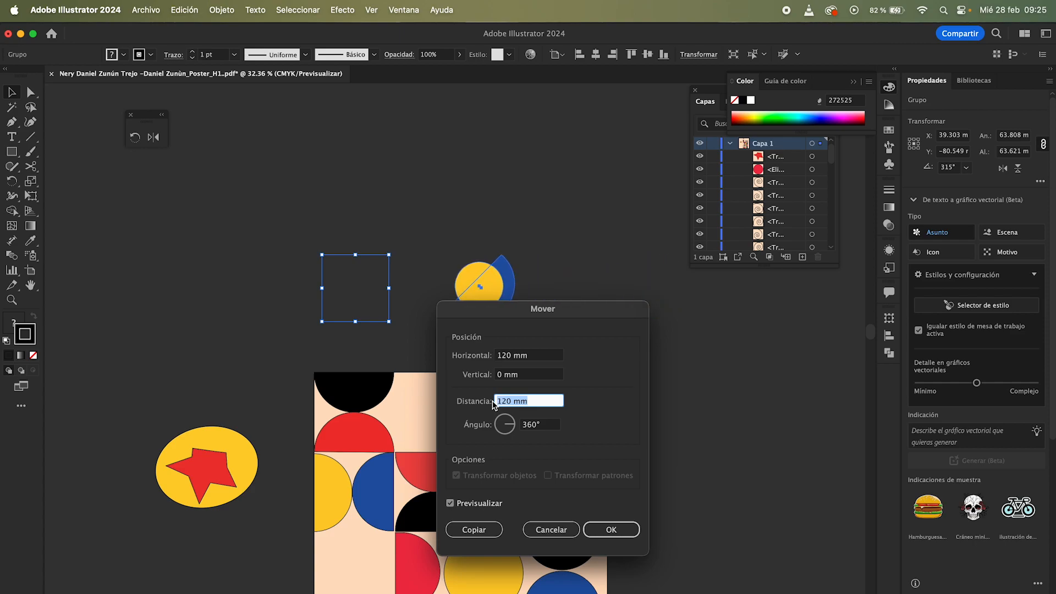
text(100)
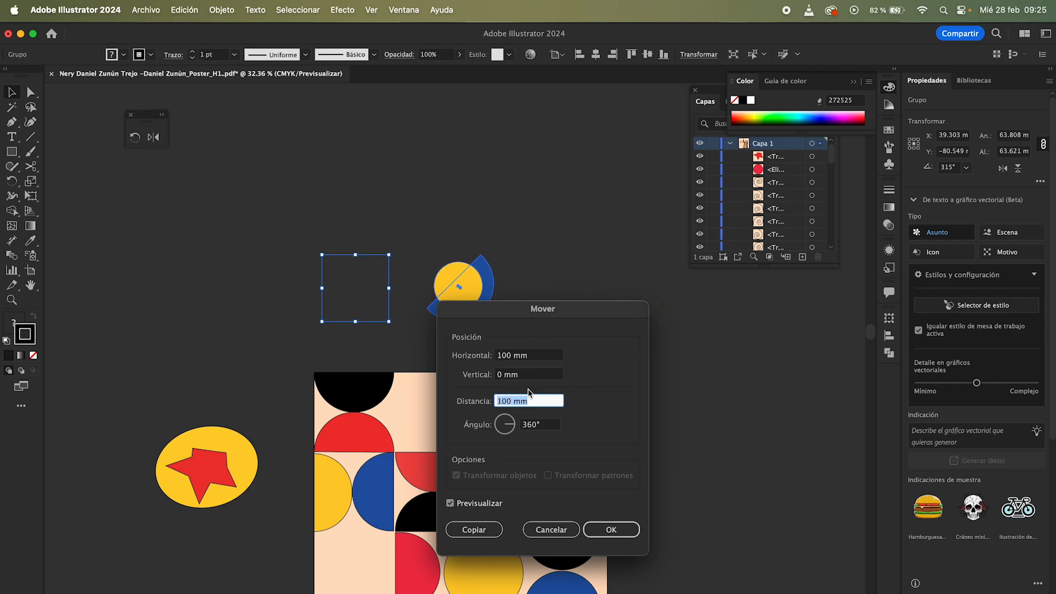
Step: Set the vertical move to -40 mm and the horizontal move to 70 mm
click(522, 374)
text(20)
key(shift+Down)
key(shift+Down)
key(shift+Down)
key(shift+Down)
key(shift+Down)
key(shift+Tab)
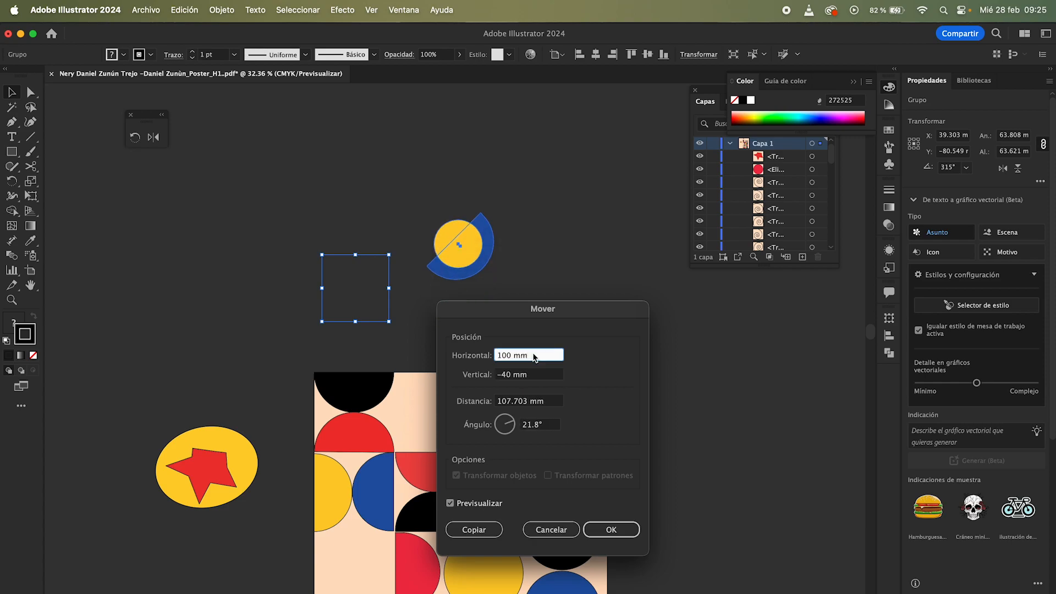
key(shift+Down)
key(shift+Down)
key(shift+Down)
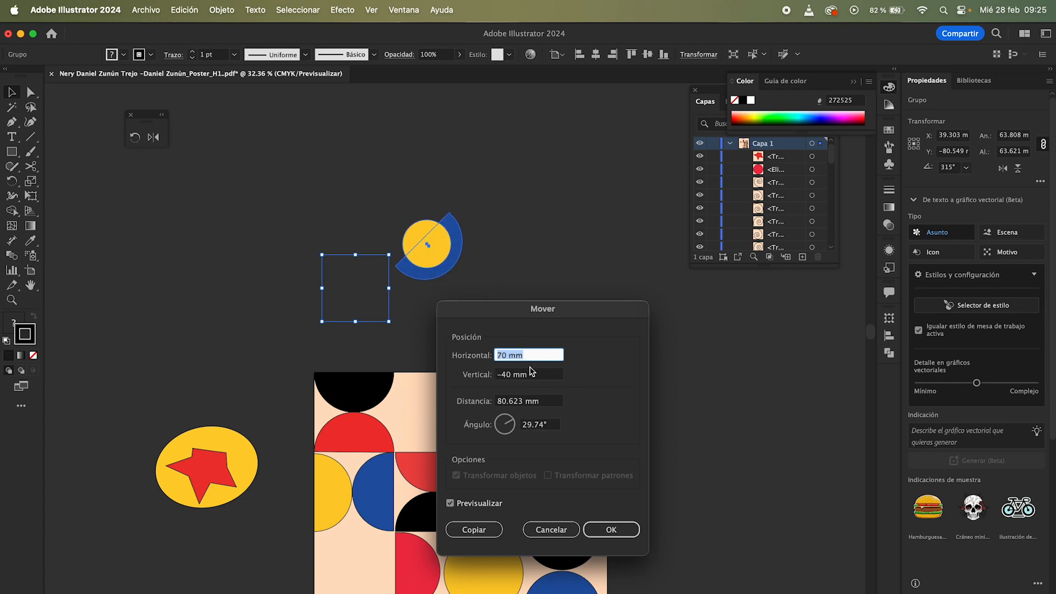
Step: Move the circle group horizontally by setting the move angle to 0°, then undo the move
click(515, 429)
drag(515, 424, 514, 424)
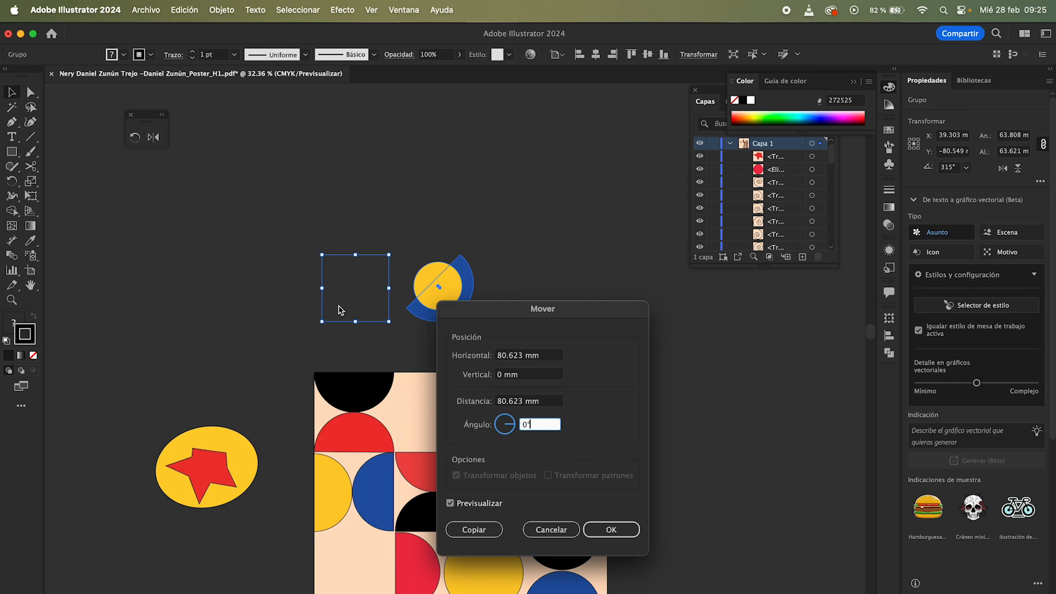
click(455, 509)
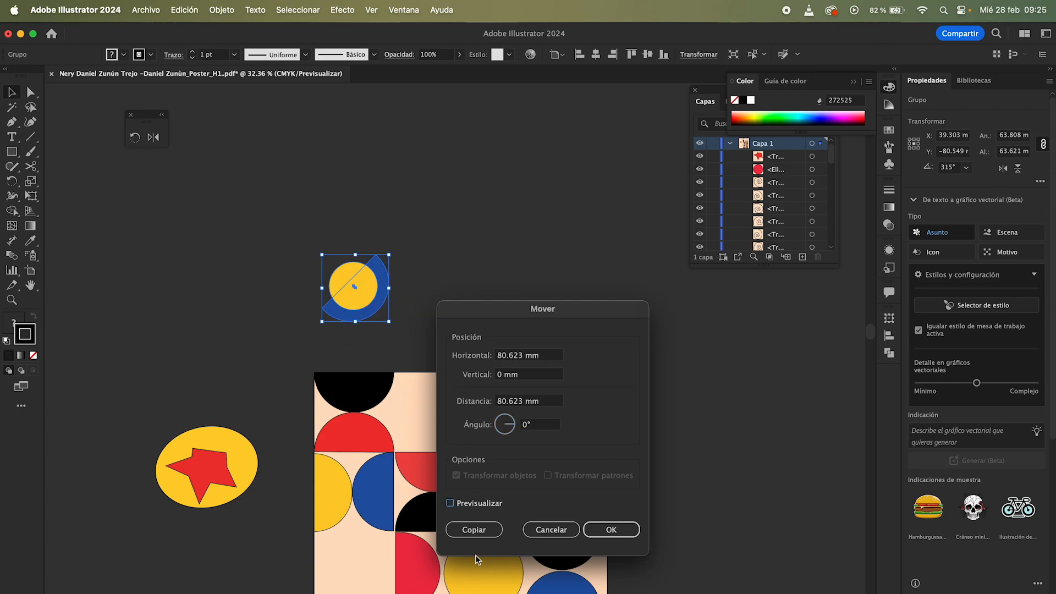
click(451, 503)
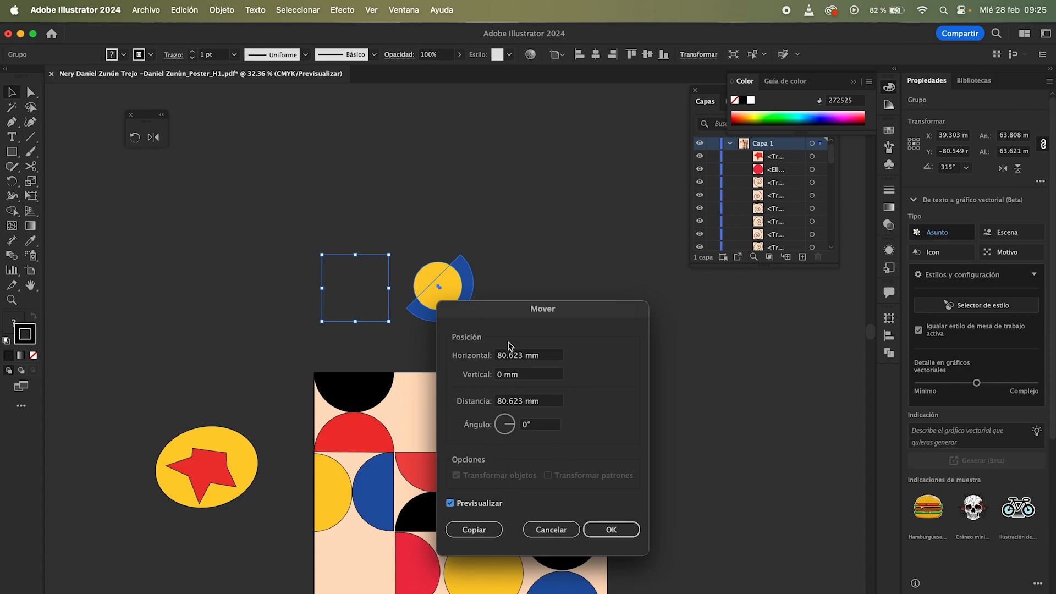
click(614, 531)
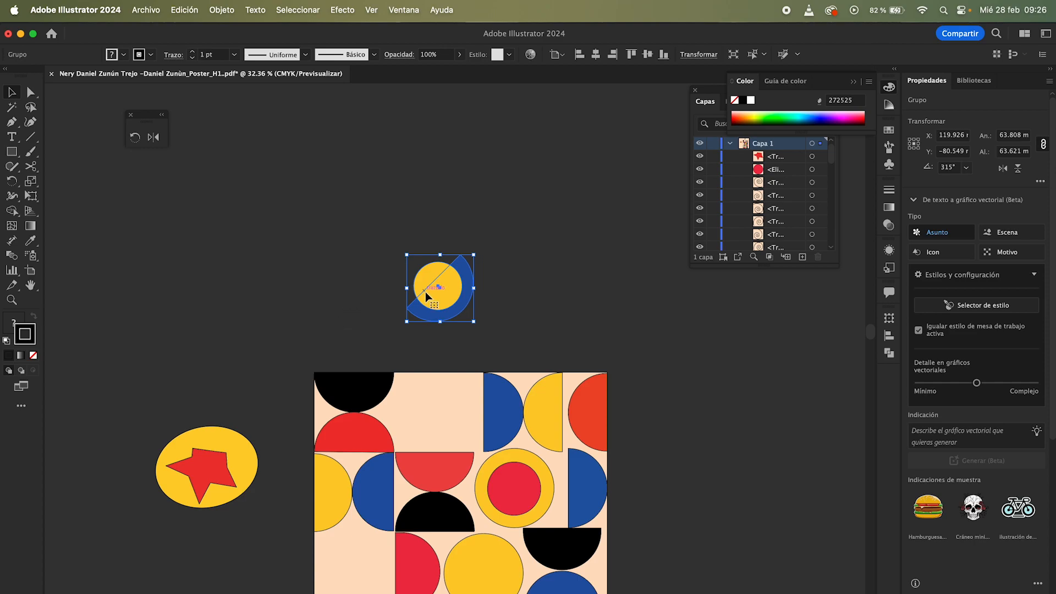
key(super+z)
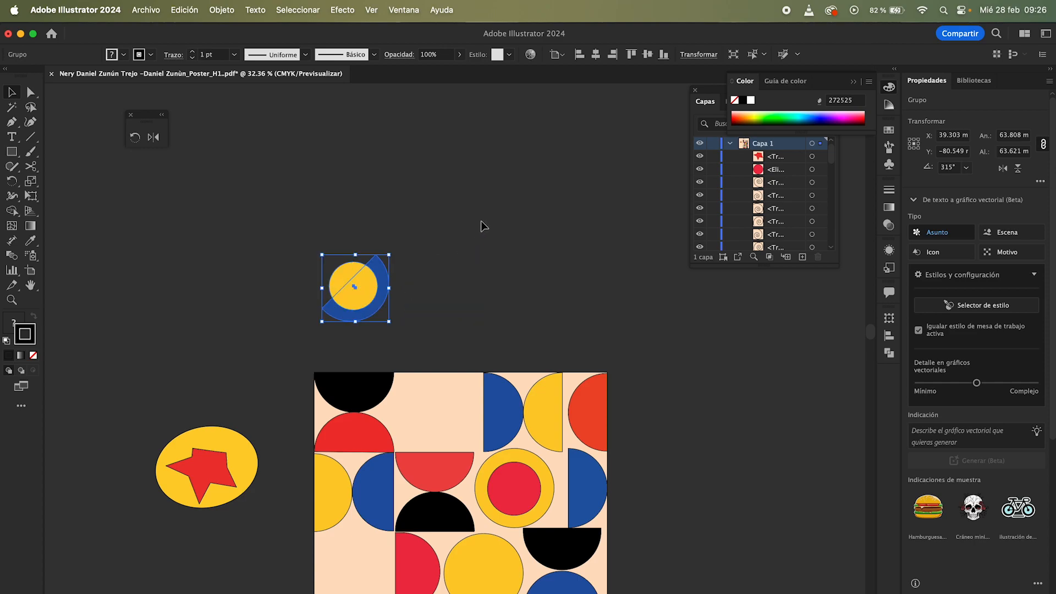
Step: Copy the circle group with the Move dialog's current offset, undoing and redoing the copy
key(Return)
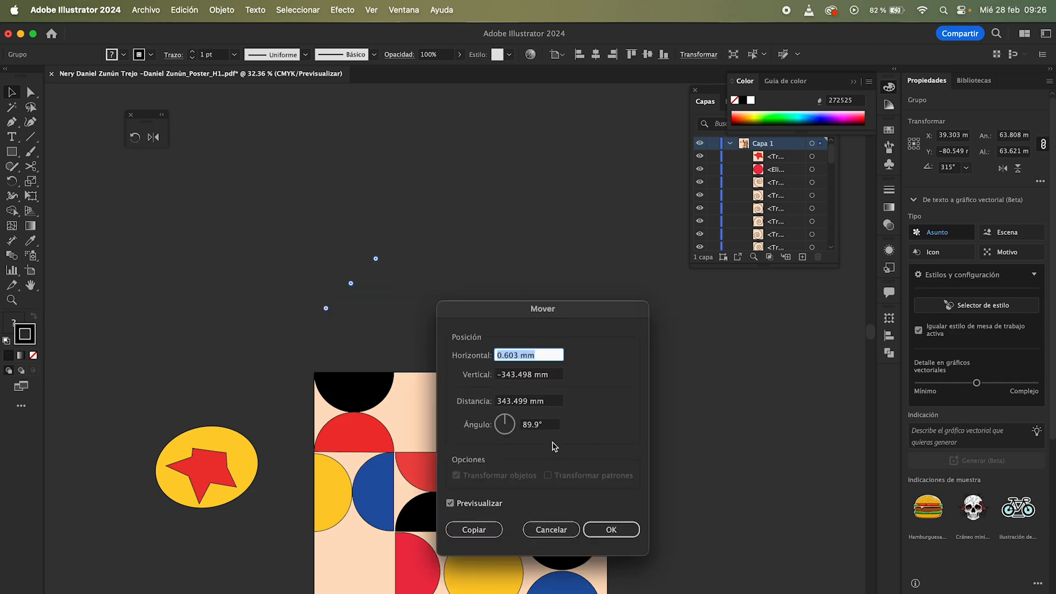
click(471, 532)
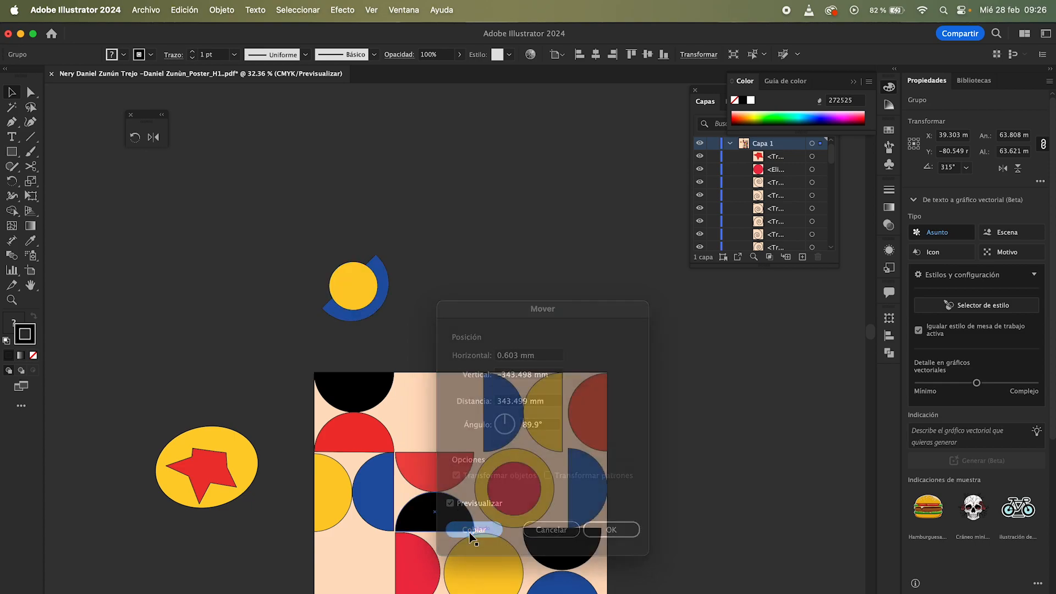
key(super+z)
key(super+shift+z)
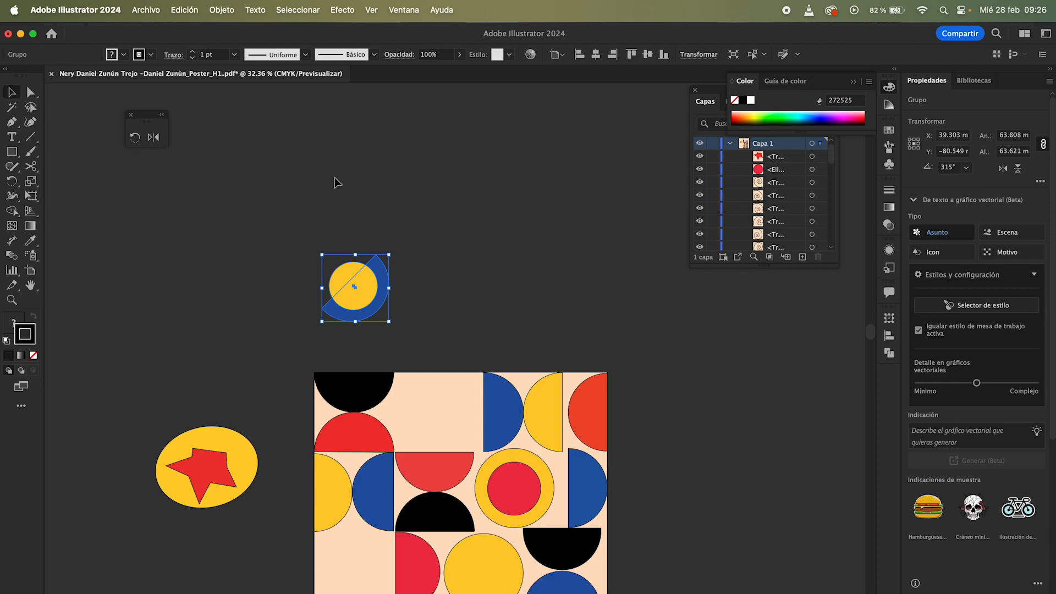
Step: Copy the circle group 110 mm at a 35° angle with the Move dialog
click(191, 12)
mouse_move(222, 10)
mouse_move(300, 33)
click(394, 55)
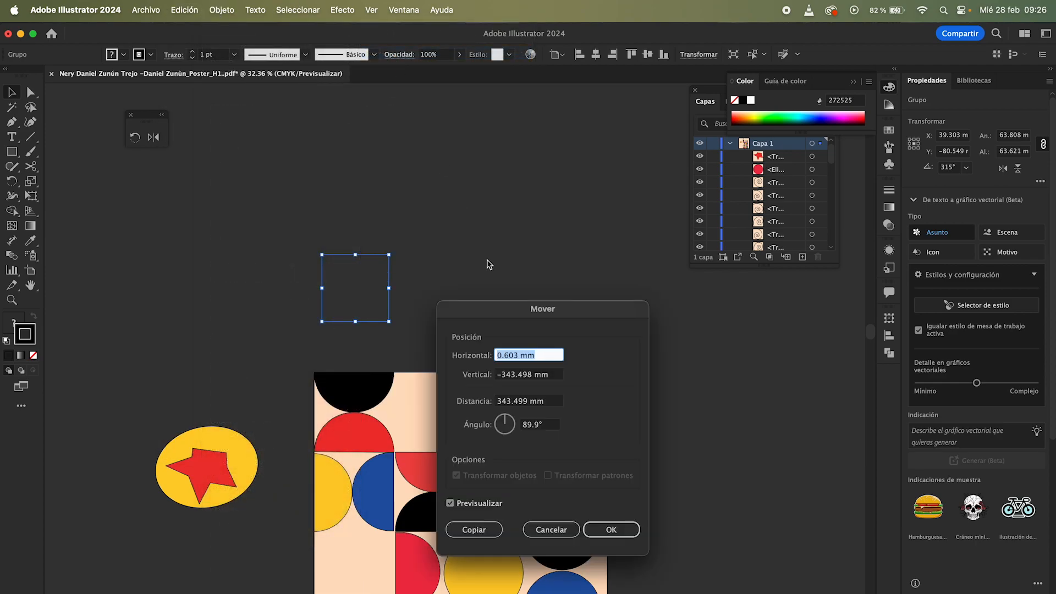
click(535, 402)
key(shift+Down)
key(shift+Down)
key(shift+Down)
key(shift+Down)
key(shift+Down)
key(shift+Down)
key(shift+Down)
key(shift+Down)
key(shift+Down)
key(shift+Down)
key(shift+Down)
key(shift+Down)
key(shift+Down)
key(shift+Down)
key(shift+Down)
key(shift+Down)
key(shift+Down)
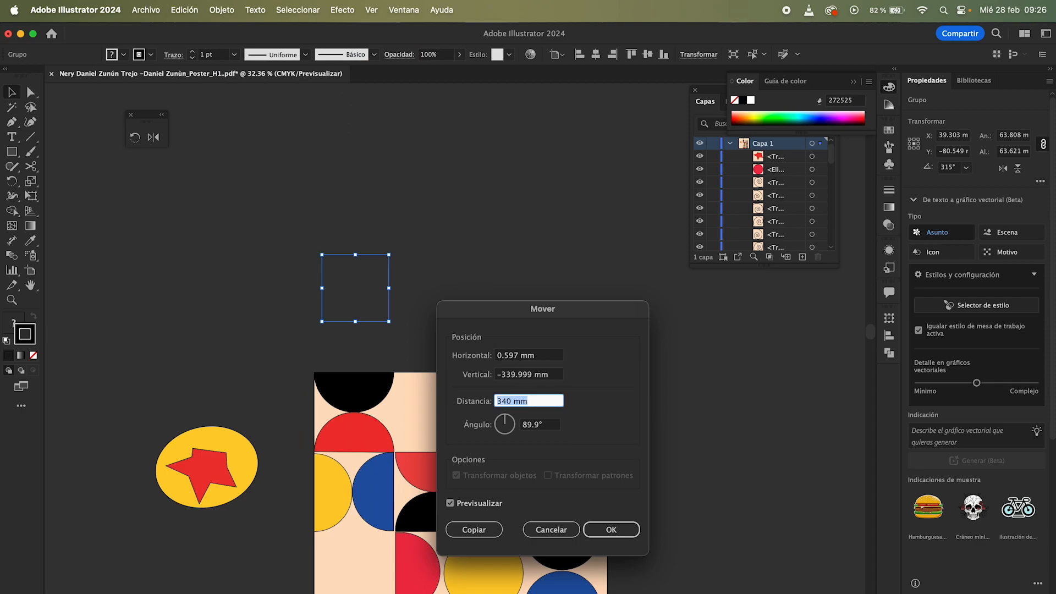
key(shift+Down)
key(shift+Down)
key(shift+Down)
key(shift+Down)
key(shift+Down)
key(shift+Down)
key(shift+Down)
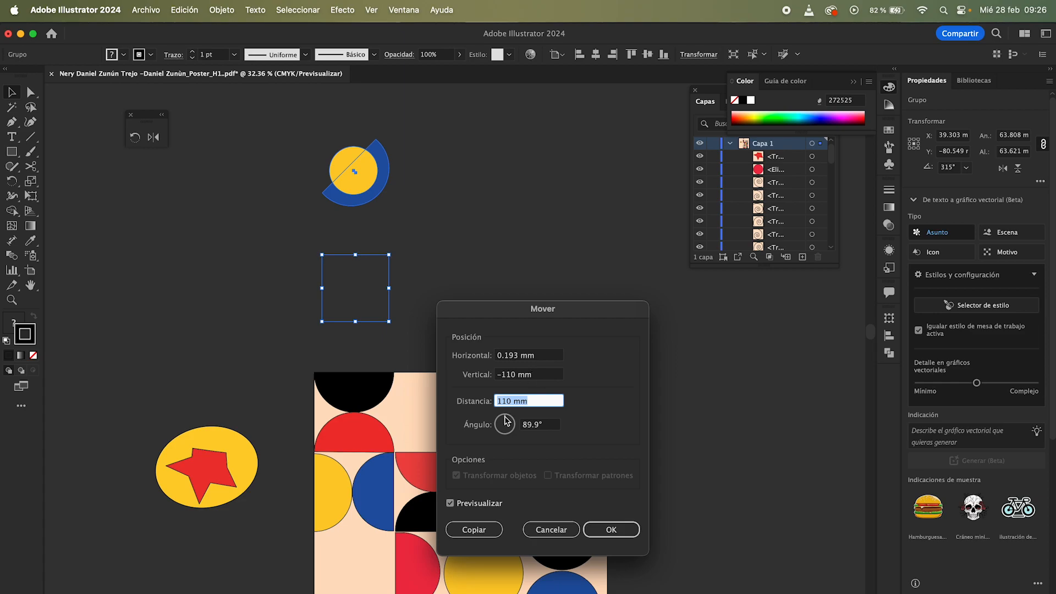
key(Tab)
text(60)
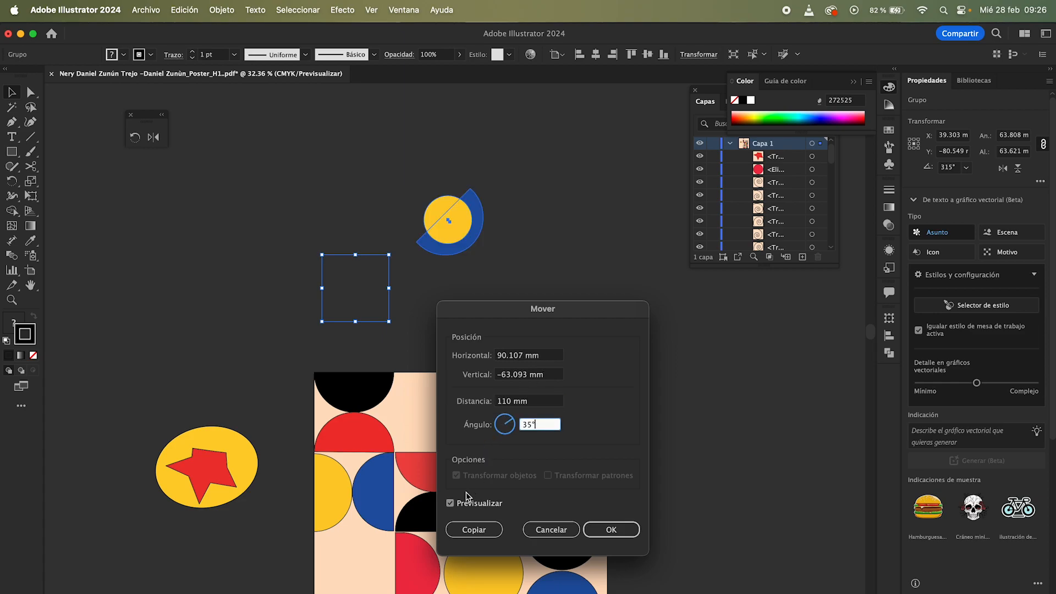
click(472, 529)
Step: Repeat the moved copy three more times along the diagonal, then undo the repeats
key(z)
drag(482, 360, 281, 454)
key(v)
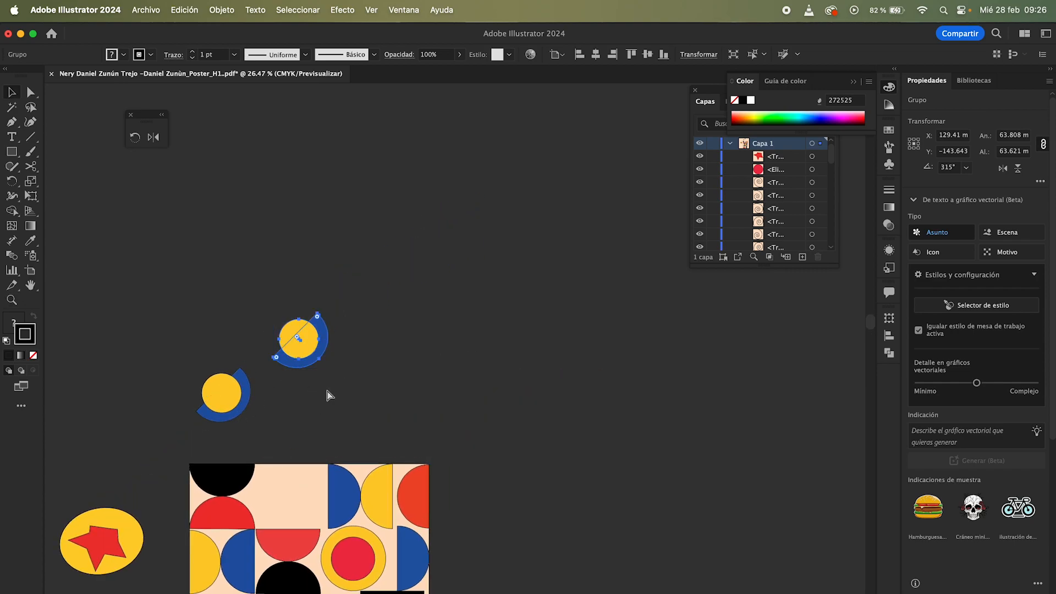
key(super+d)
key(super+d)
key(super+d)
key(super+z)
key(super+z)
key(super+z)
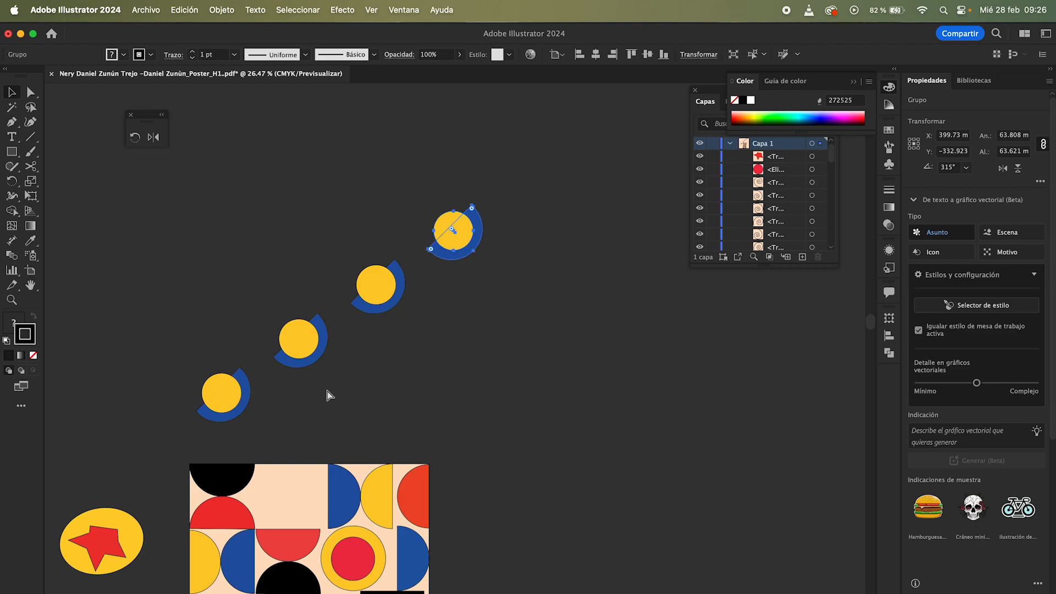
Step: Delete the diagonal copy of the circle group
click(357, 353)
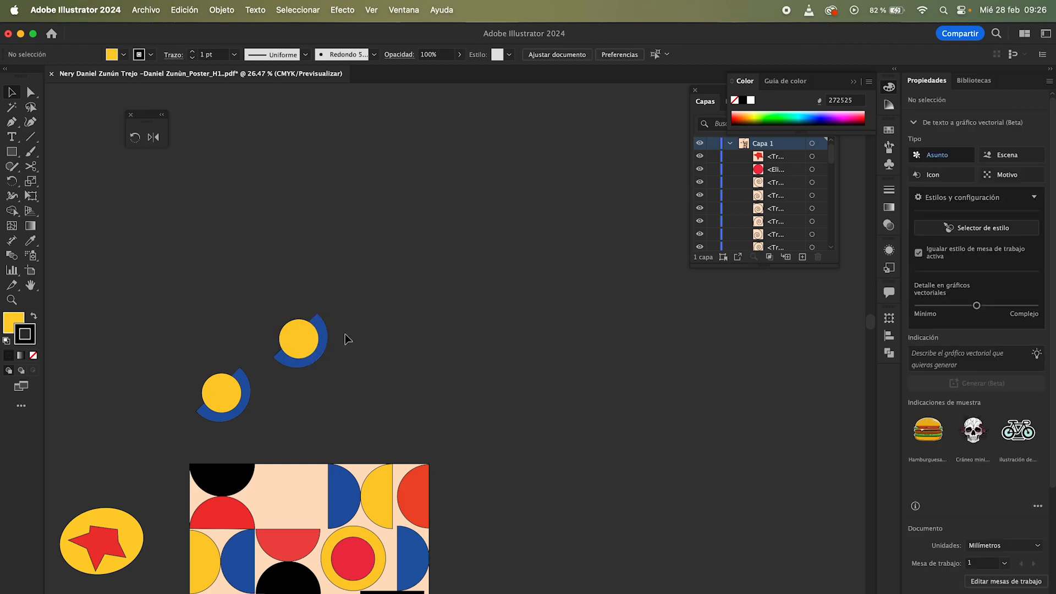
drag(345, 278, 291, 385)
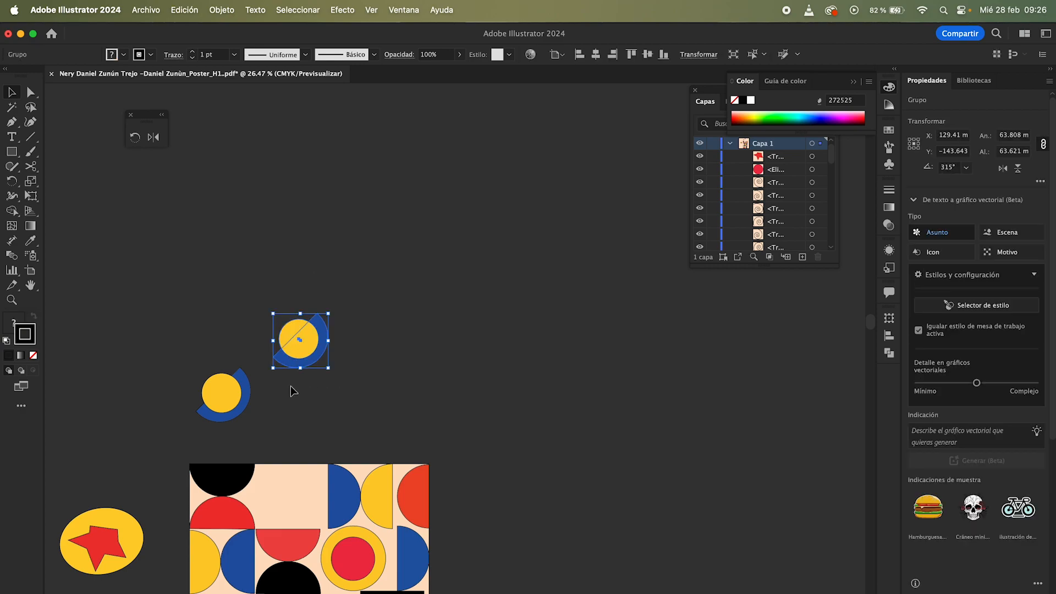
key(Delete)
Step: Rotate a copy of the circle group with the Rotate dialog and repeat it five times into a ring
drag(191, 342, 269, 419)
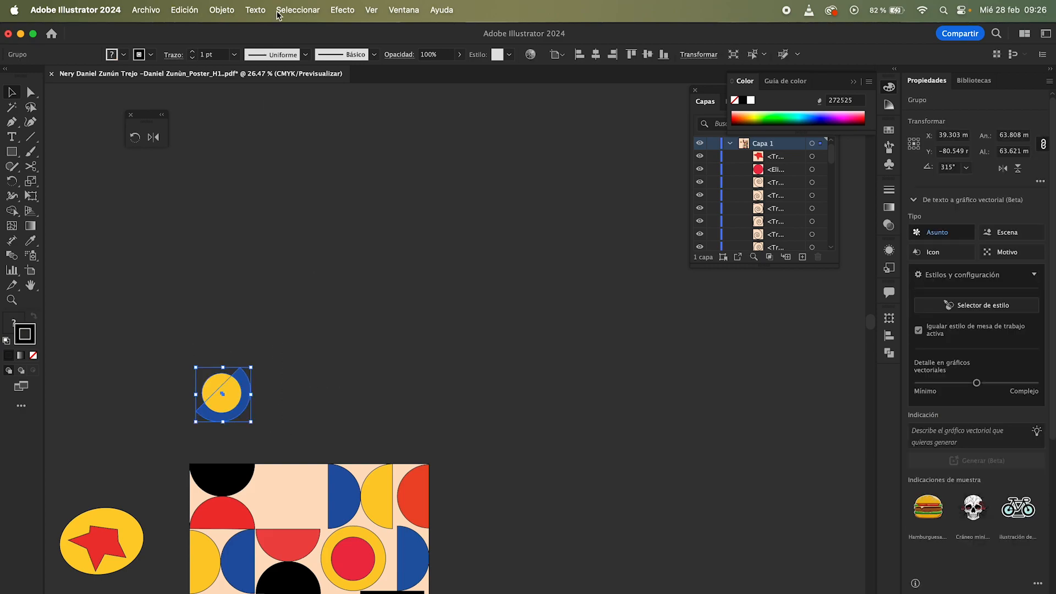
click(214, 15)
mouse_move(248, 33)
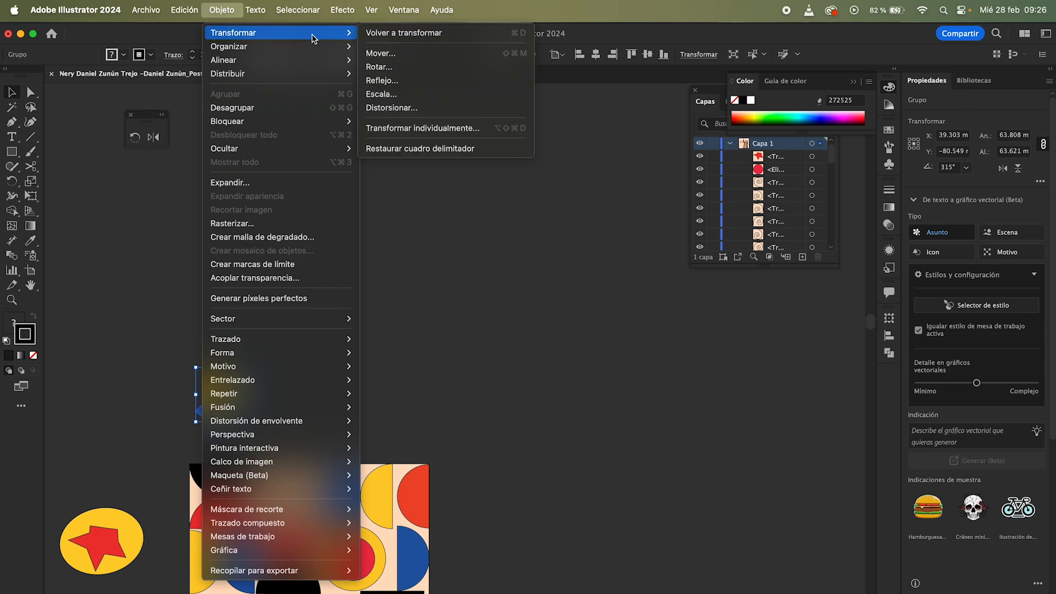
click(389, 67)
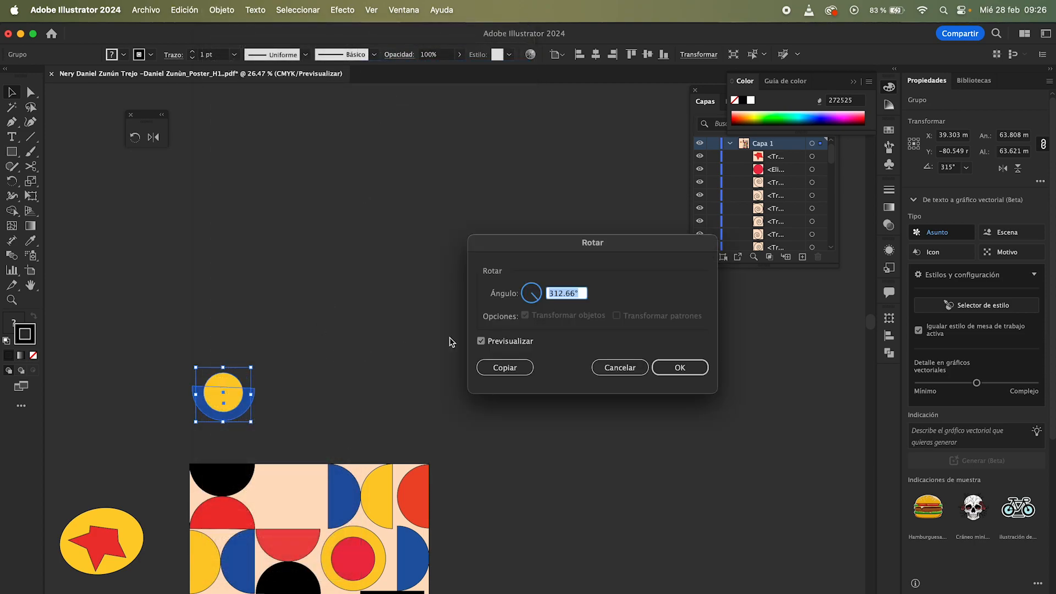
mouse_move(539, 305)
mouse_down()
mouse_move(526, 287)
mouse_move(540, 287)
mouse_up()
click(511, 369)
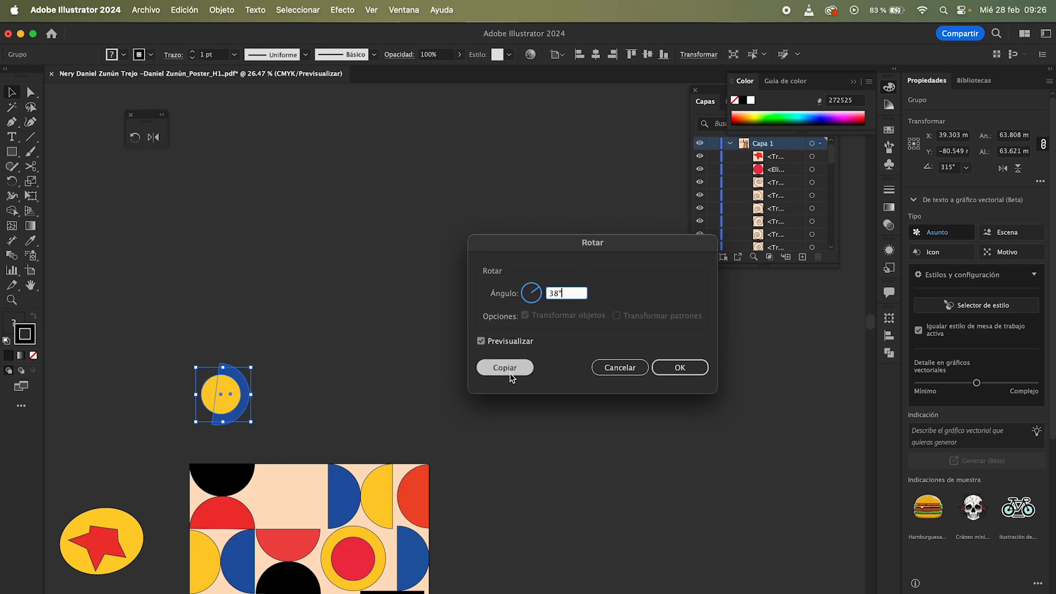
key(super+d)
key(super+d)
key(super+d)
key(super+d)
key(super+d)
click(333, 370)
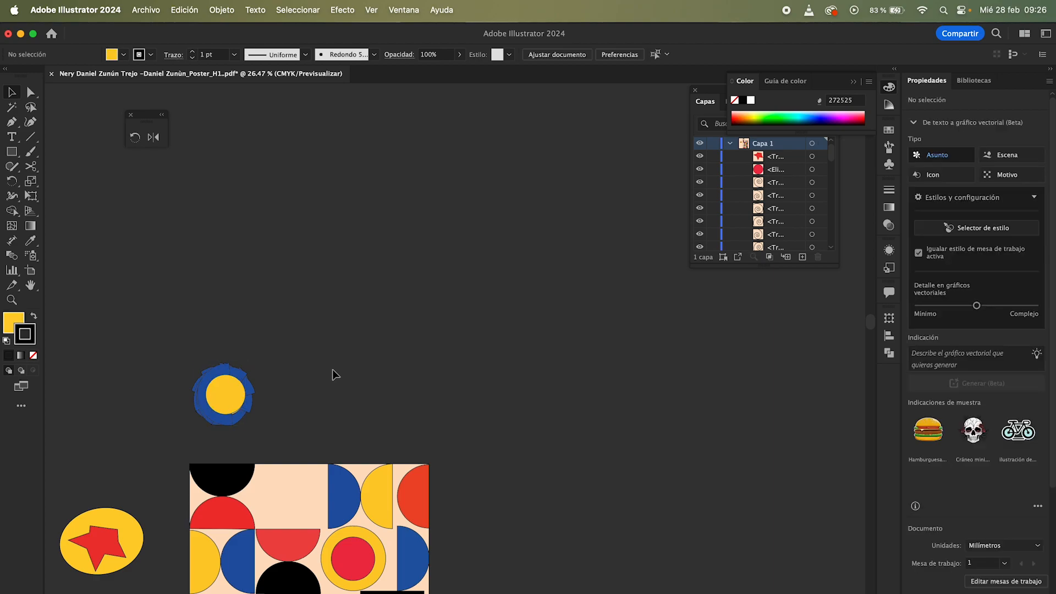
Step: Undo the rotated copies of the circle group
key(z)
drag(183, 358, 312, 429)
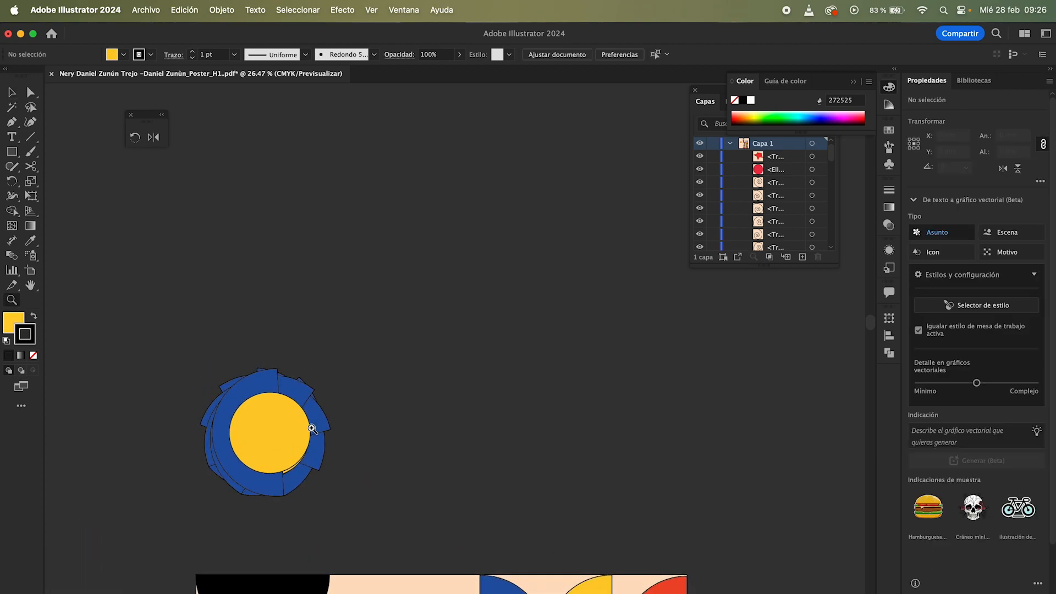
scroll(311, 428, down, 3)
key(v)
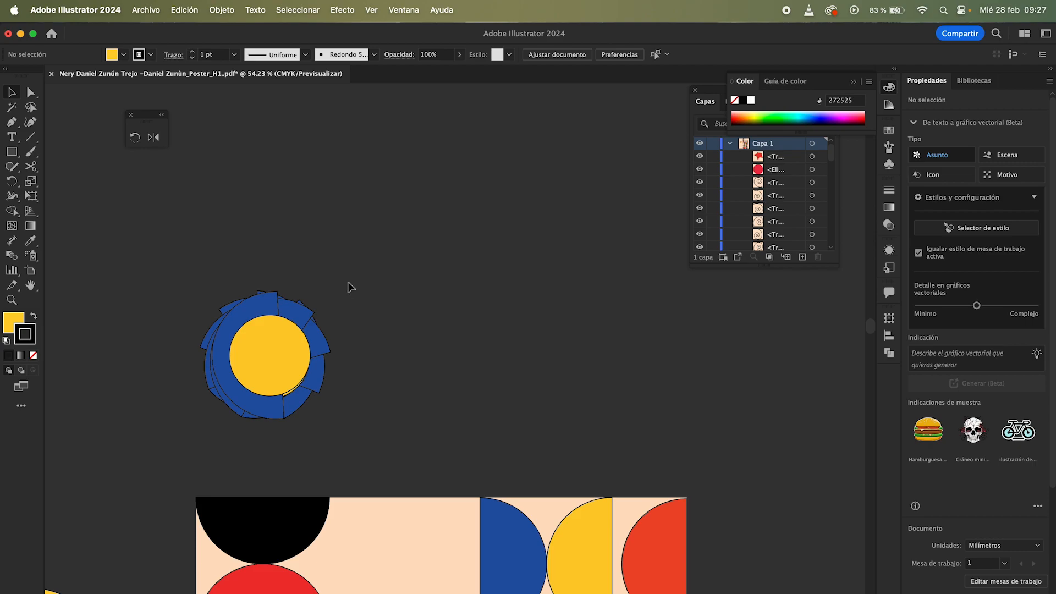
key(super+z)
key(super+z)
key(super+z)
key(super+z)
key(super+z)
key(super+z)
key(super+z)
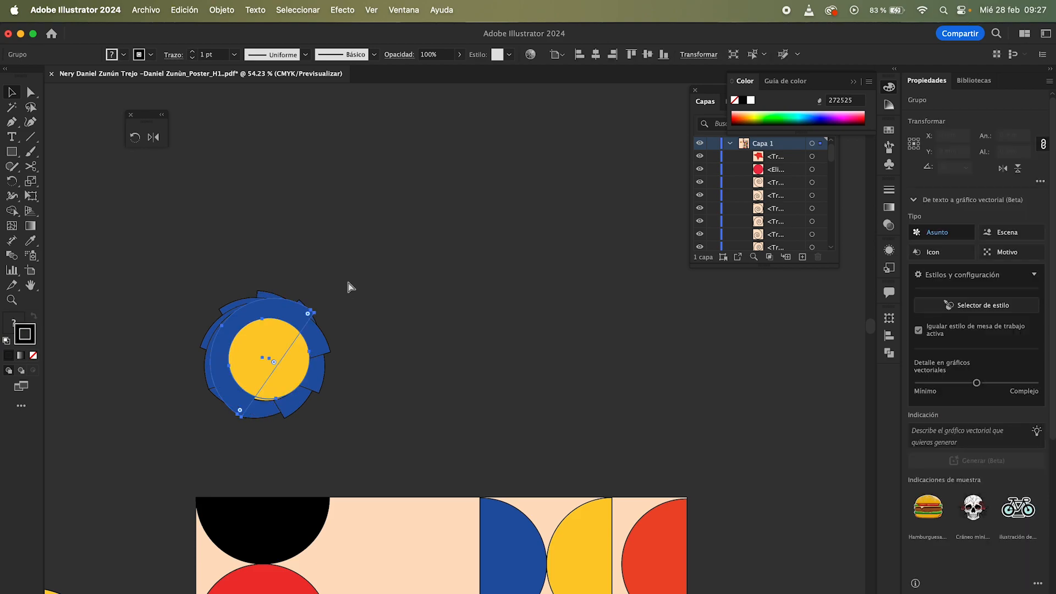
Step: Ungroup the circle group and select the blue arc shape
click(338, 321)
click(280, 344)
right_click(310, 348)
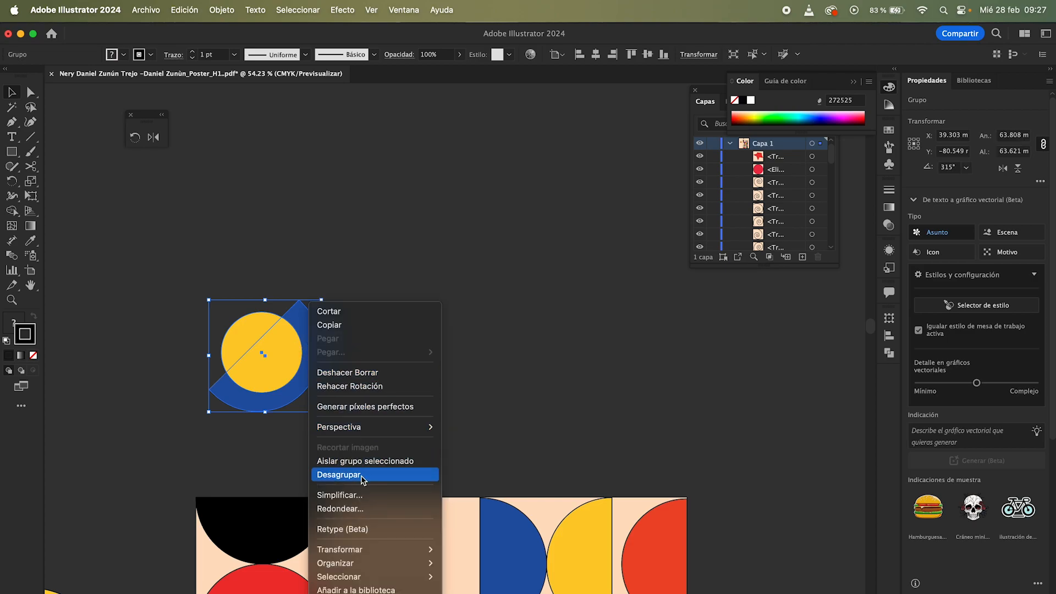
click(339, 474)
click(377, 354)
click(318, 341)
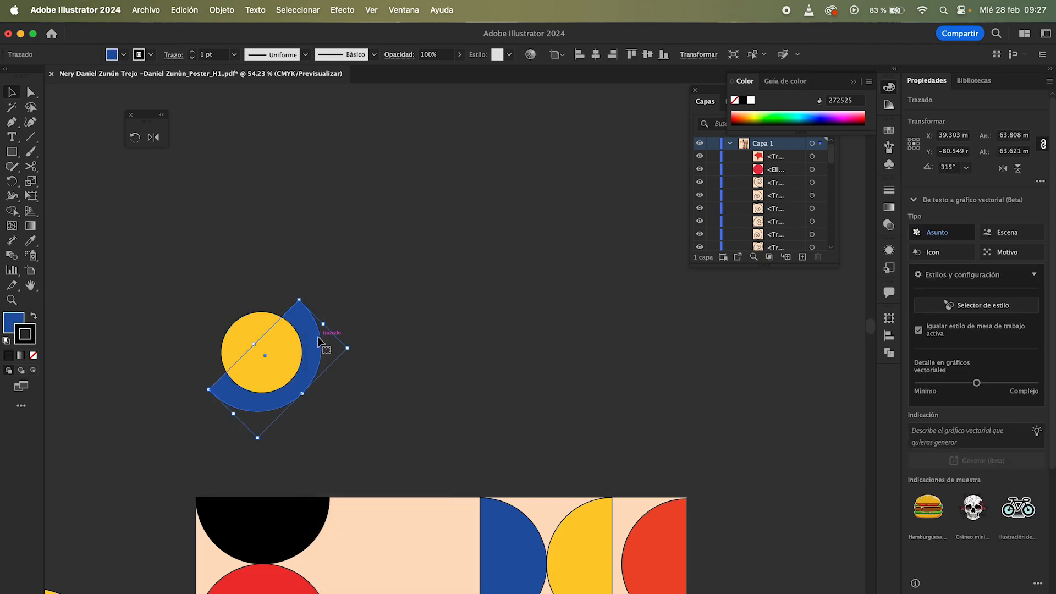
Step: Rotate a copy of the blue arc 312.66° with the Rotate dialog
click(221, 10)
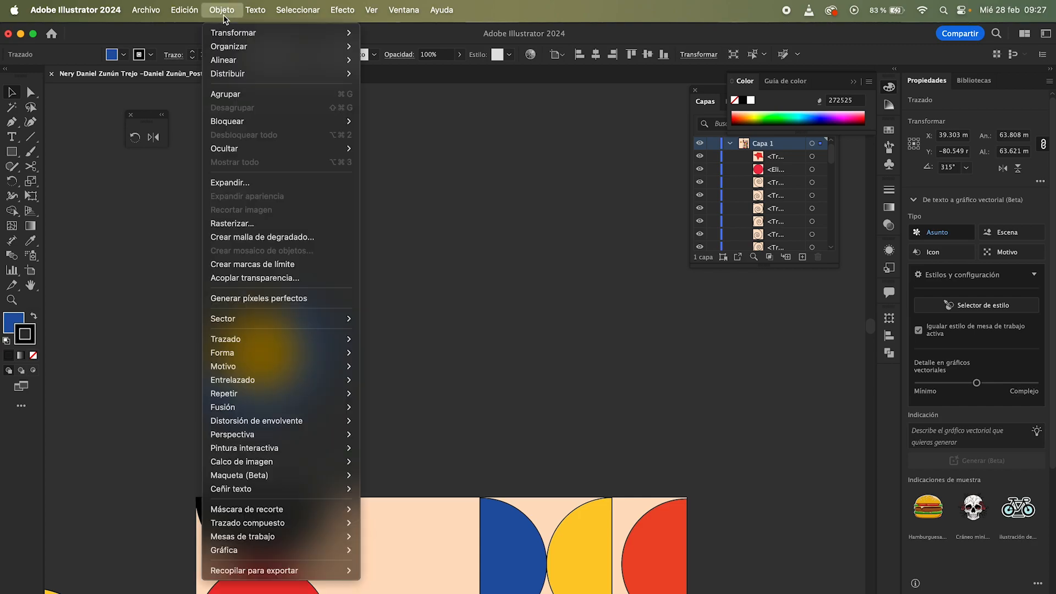
mouse_move(242, 33)
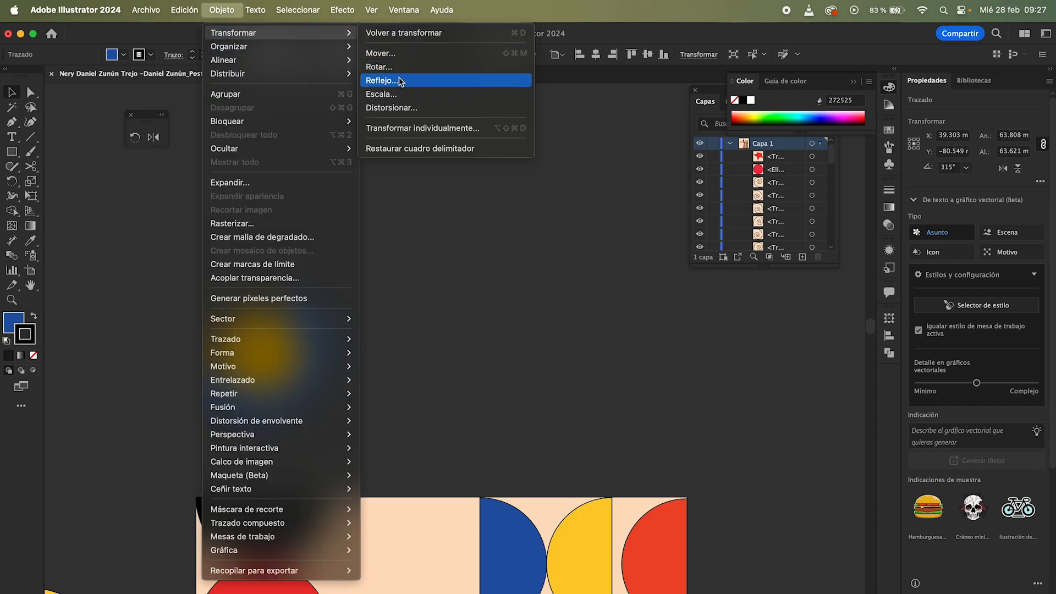
click(385, 67)
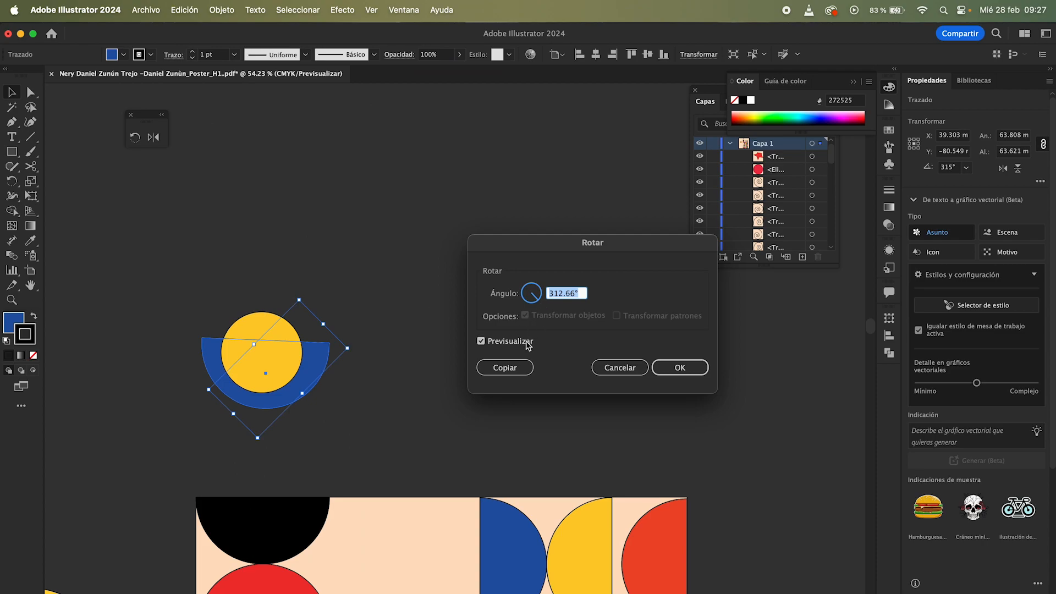
click(495, 368)
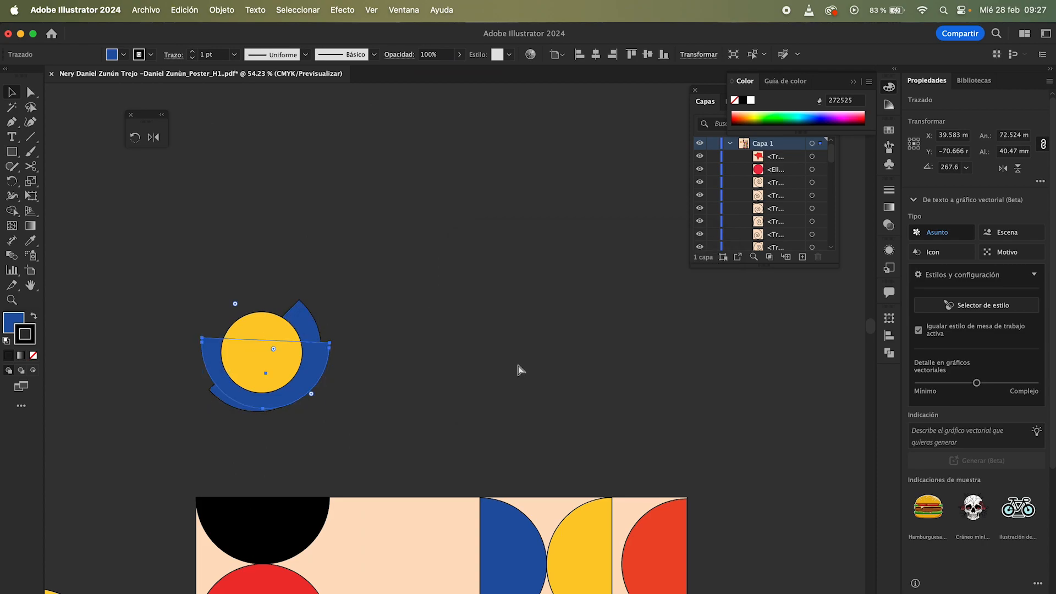
Step: Repeat the rotated copy of the blue arc three times around the yellow circle
key(super+d)
key(super+d)
key(super+d)
key(super+d)
click(520, 334)
scroll(394, 325, down, 2)
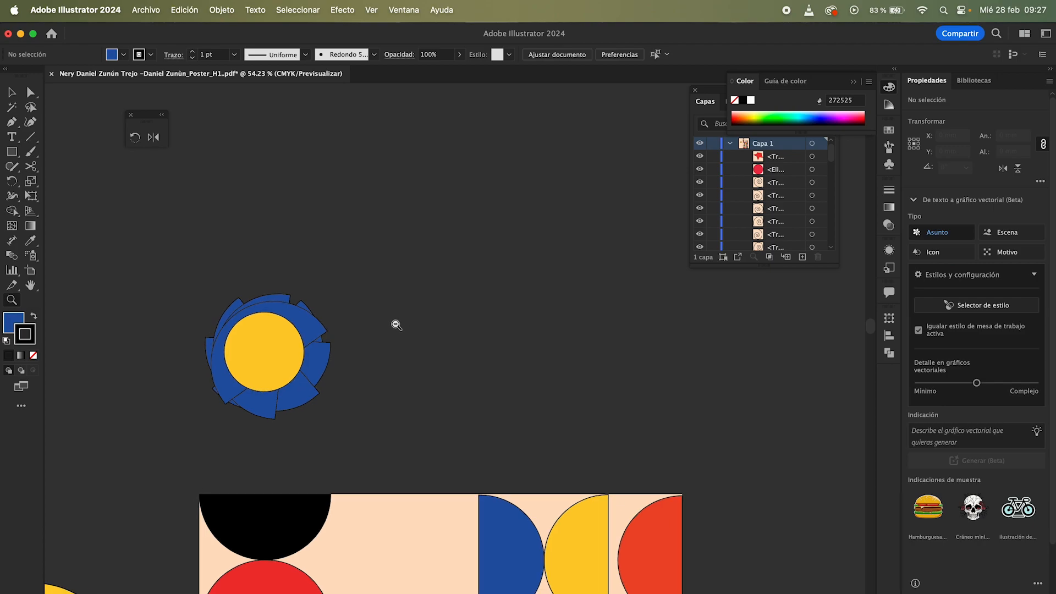
Step: Select the blue arc copies and unite them into one ring shape with Pathfinder
click(328, 306)
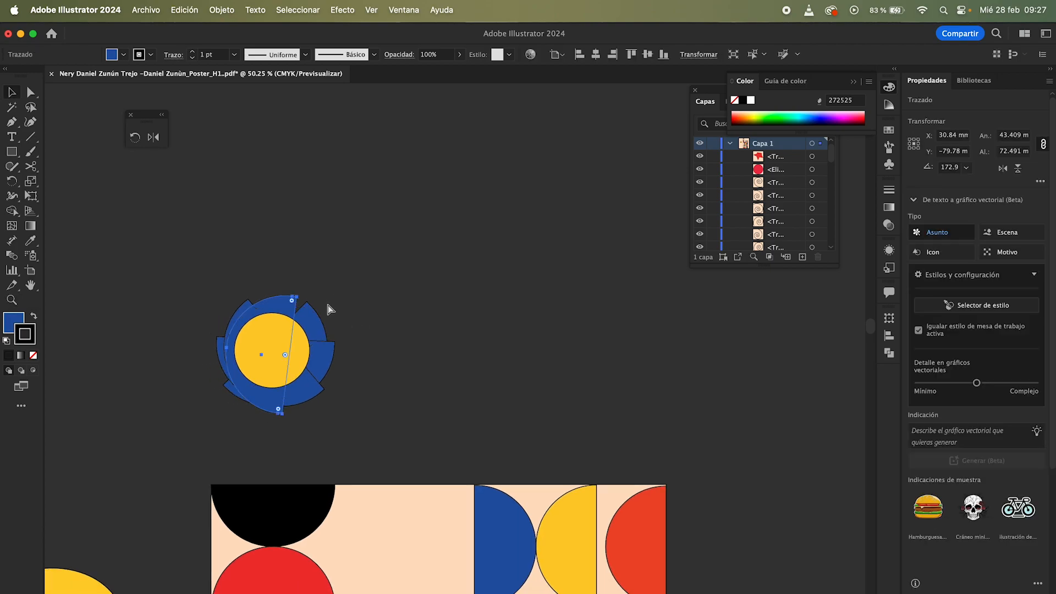
click(351, 267)
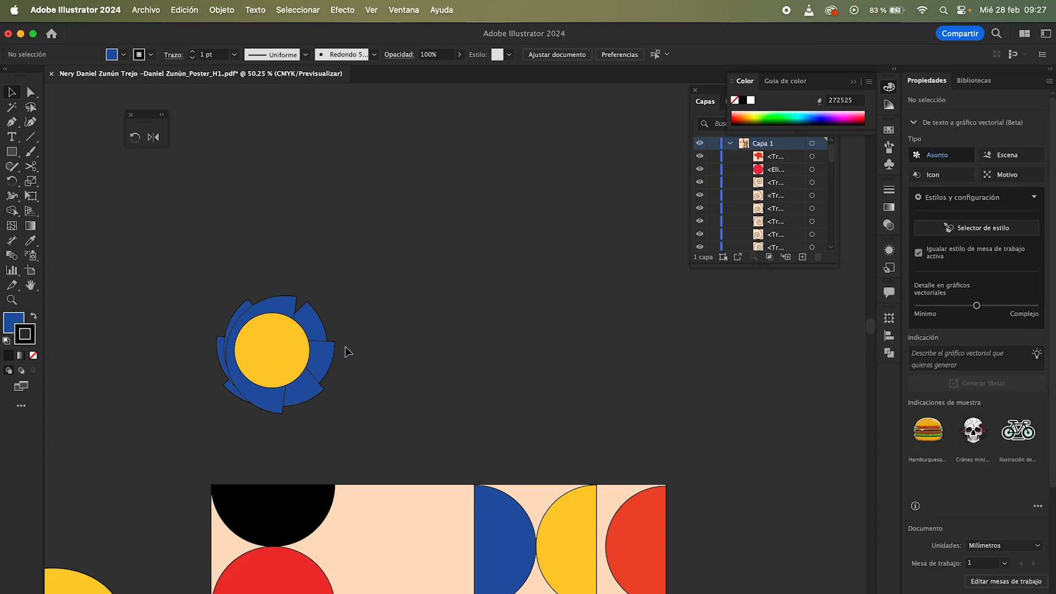
click(264, 304)
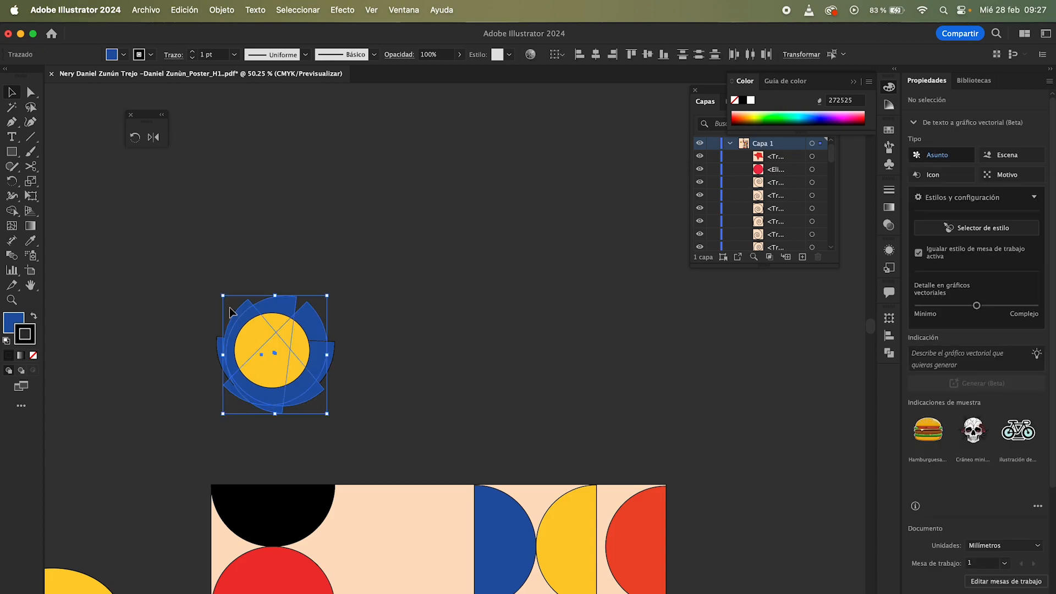
click(335, 350)
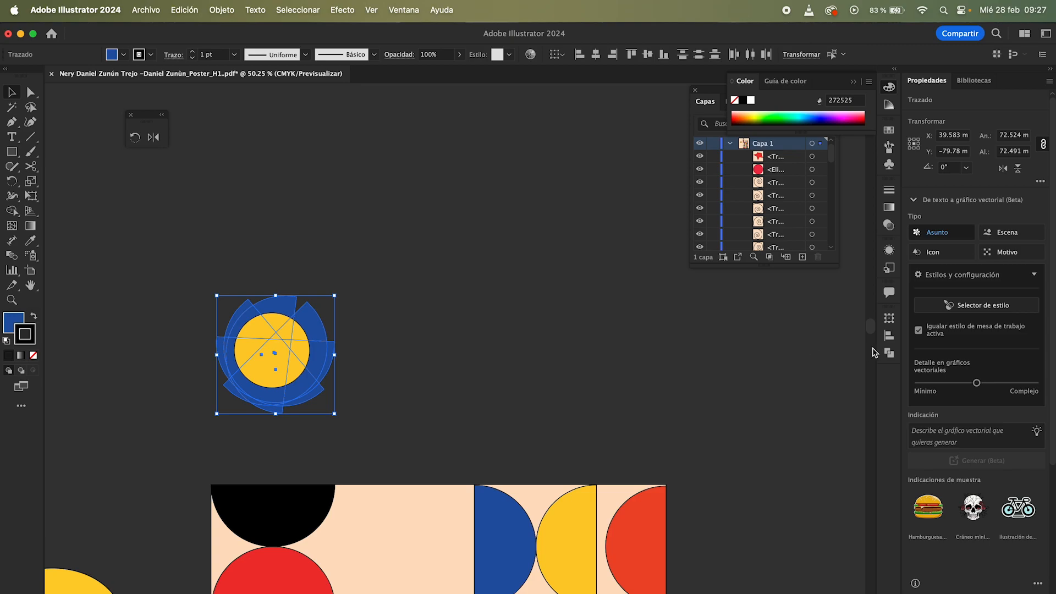
click(882, 353)
click(738, 345)
click(489, 360)
key(z)
drag(332, 335, 384, 353)
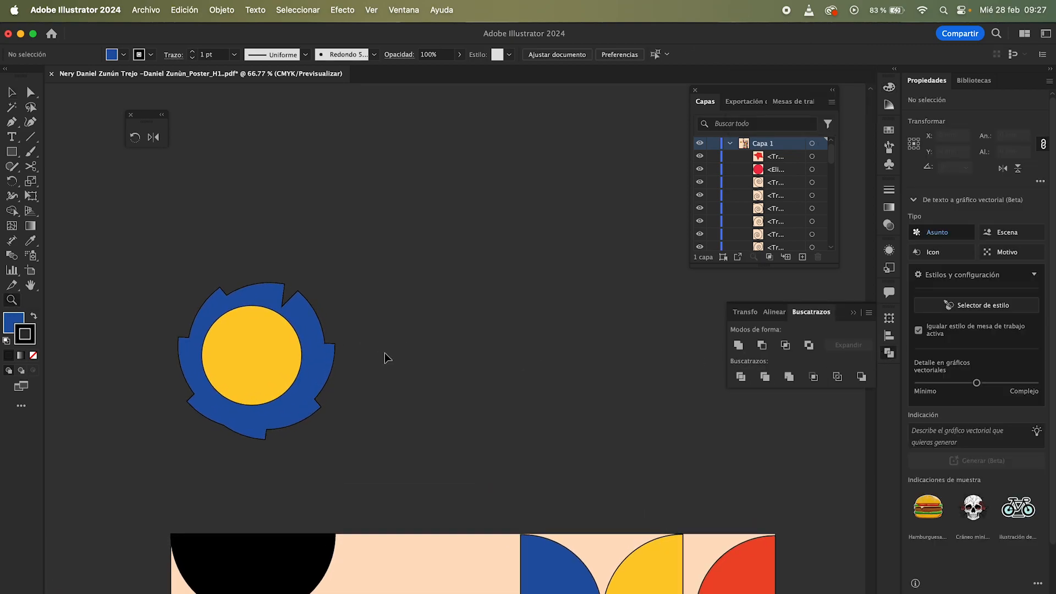
Step: Undo the merge and earlier edits to restore the grouped yellow circle and blue arc, then deselect
key(super+z)
key(super+z)
key(super+z)
key(super+z)
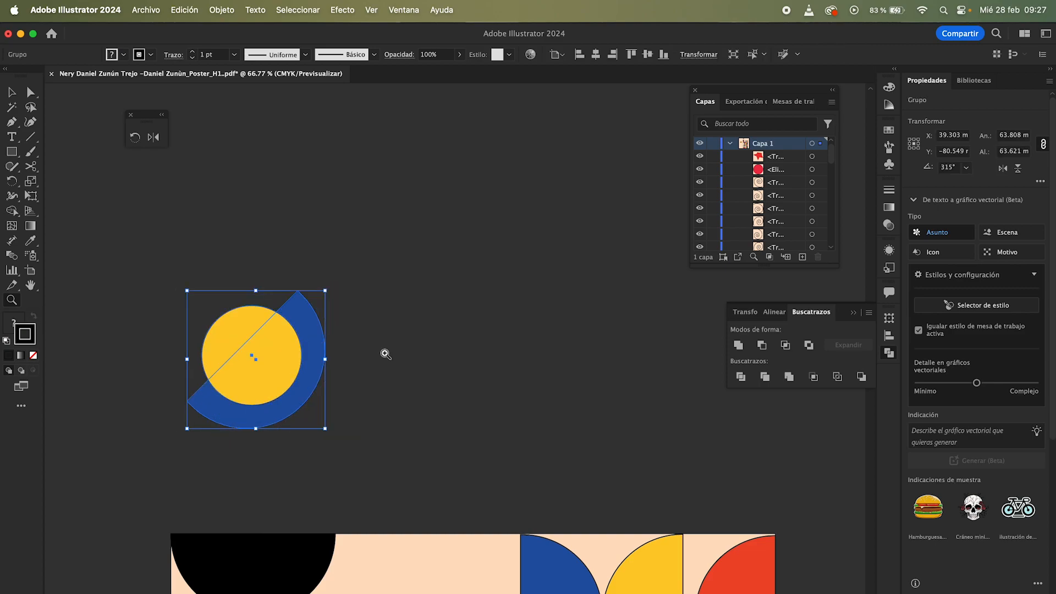
key(v)
click(384, 352)
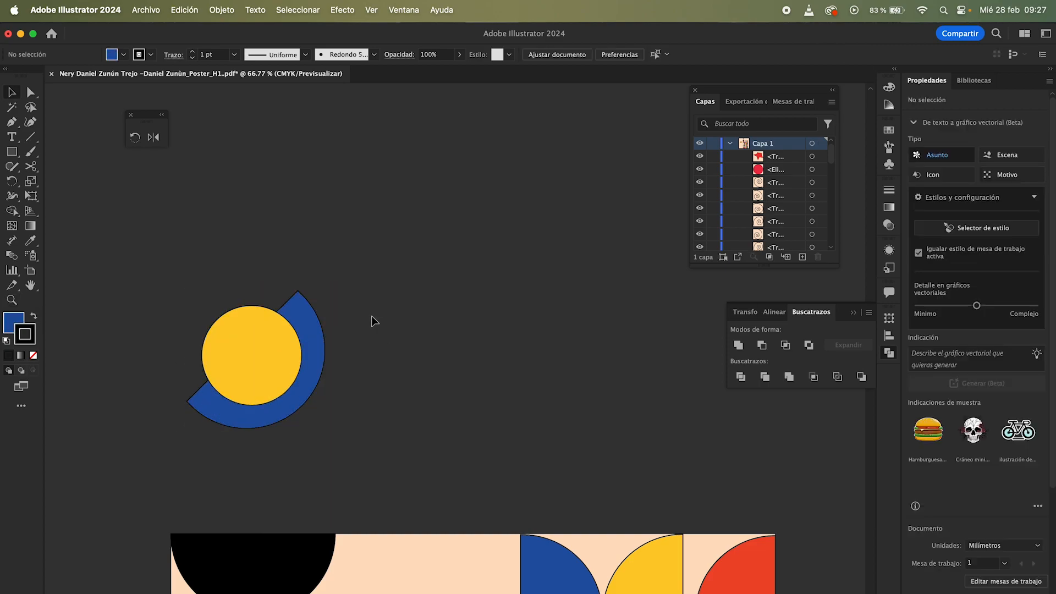
Step: Open Reflect for the circle group and preview horizontal and vertical axes, toggling the preview
click(277, 303)
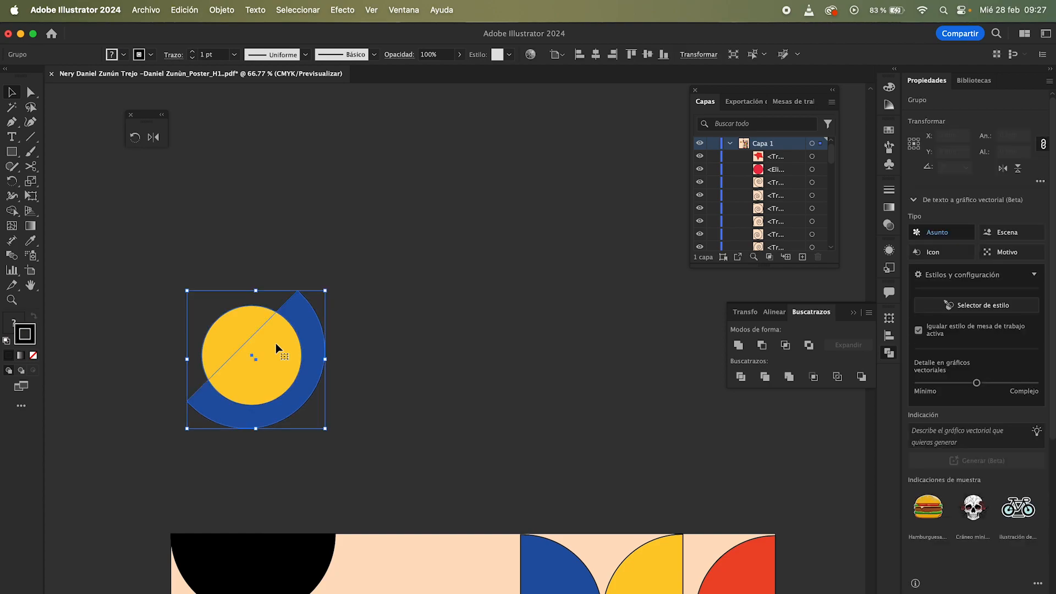
right_click(277, 348)
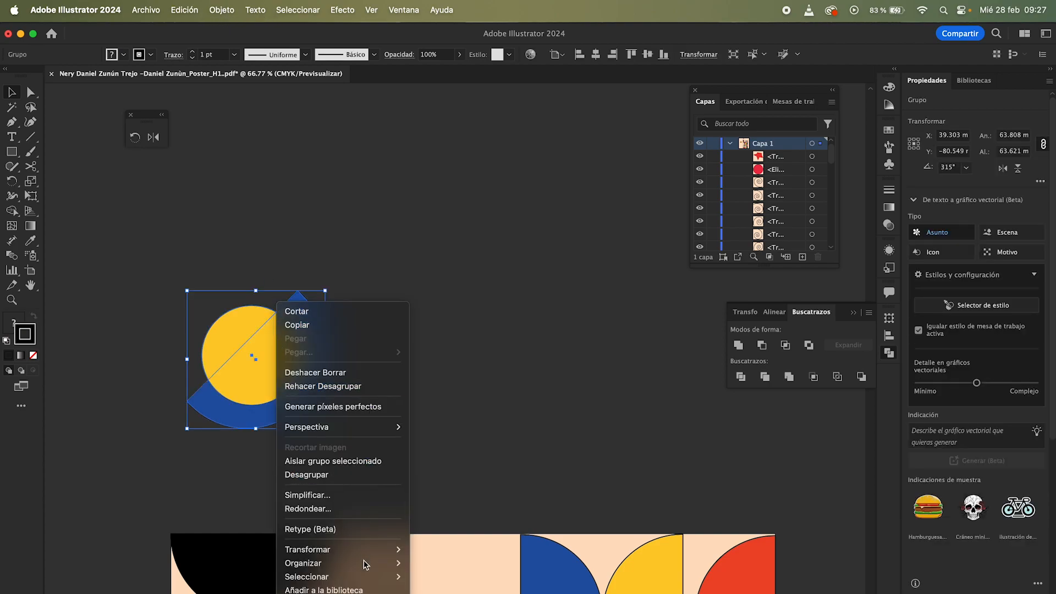
mouse_move(378, 557)
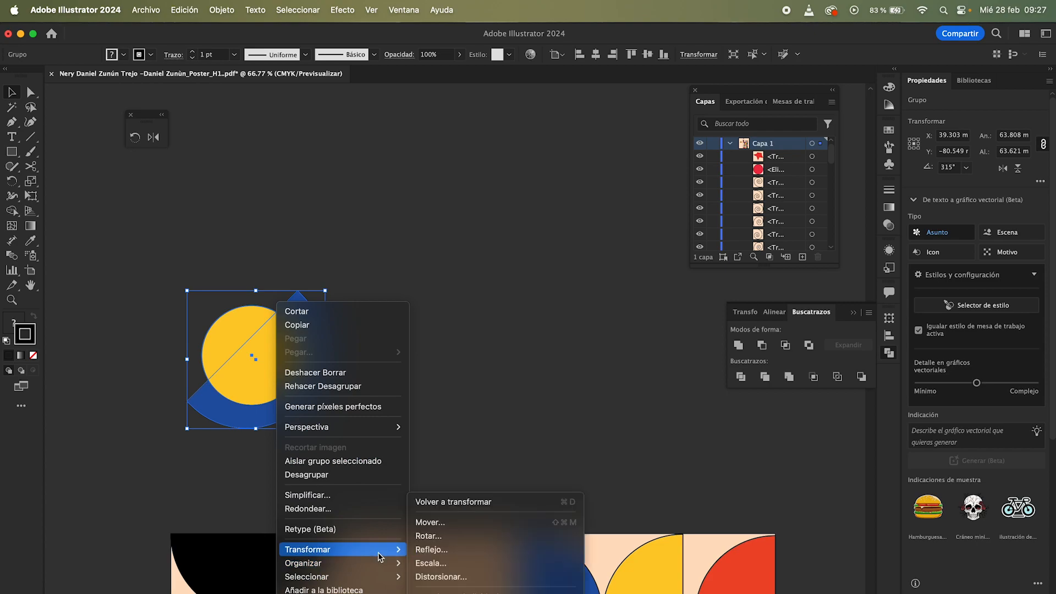
click(431, 550)
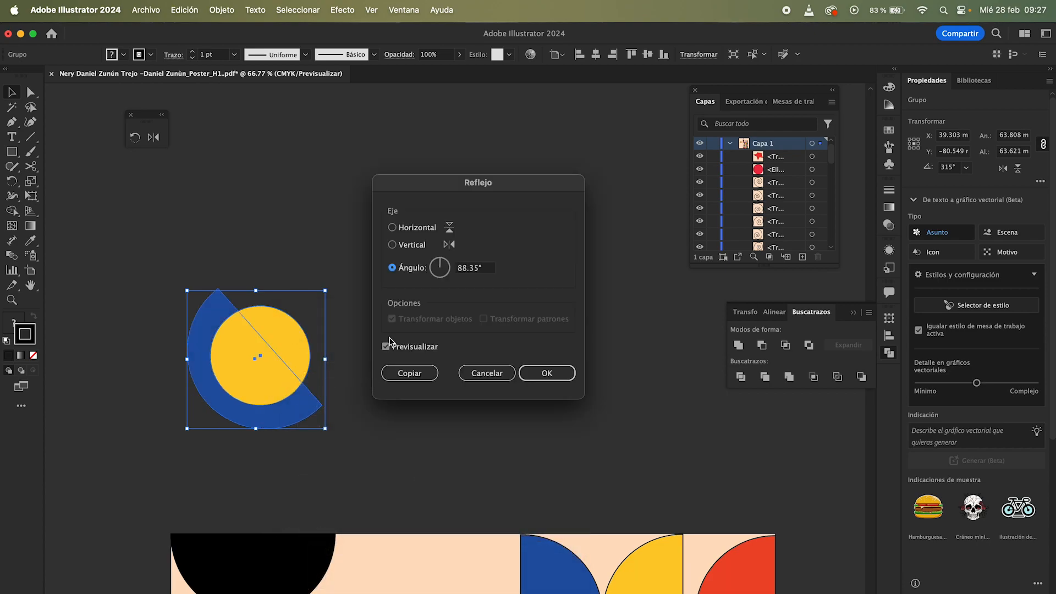
click(386, 347)
click(386, 347)
click(386, 348)
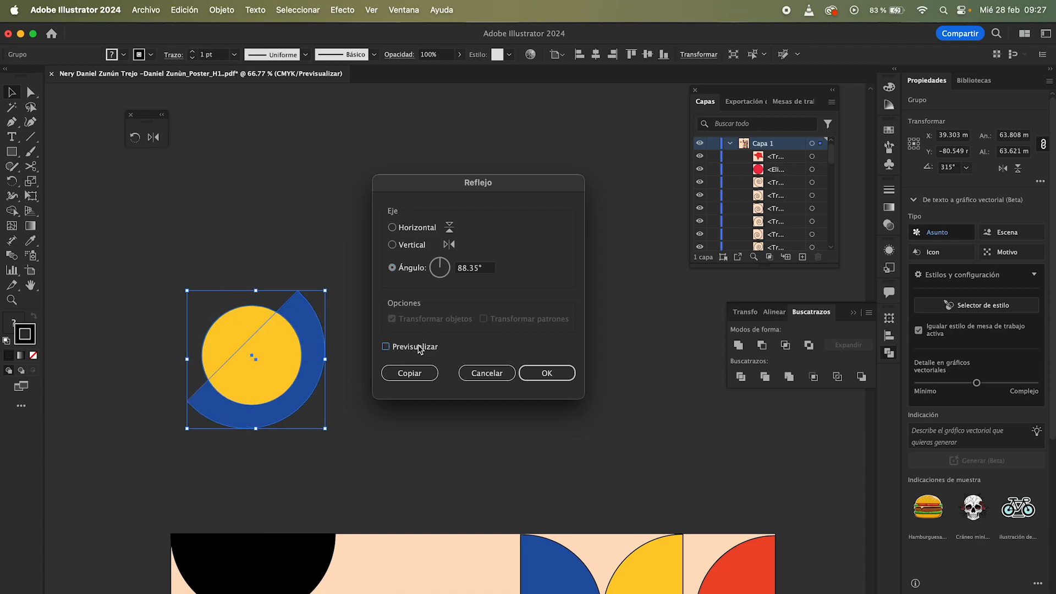
click(386, 347)
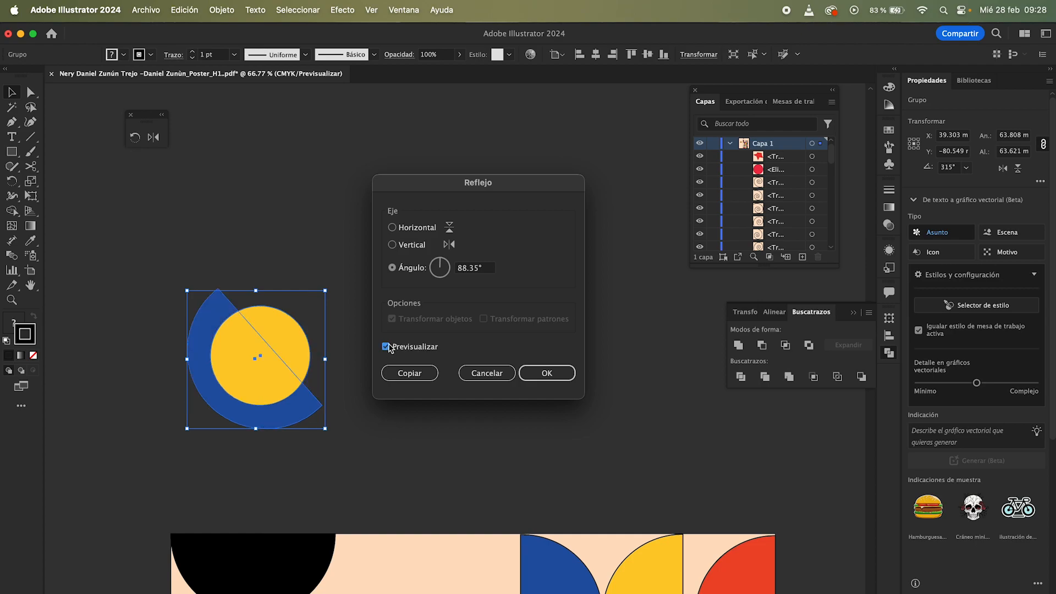
click(392, 228)
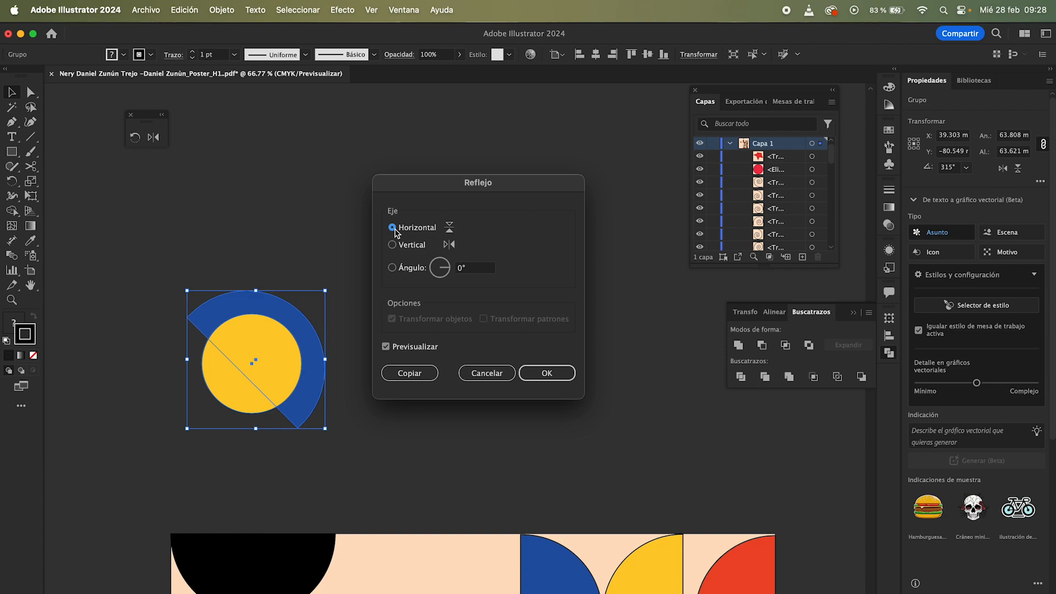
click(393, 245)
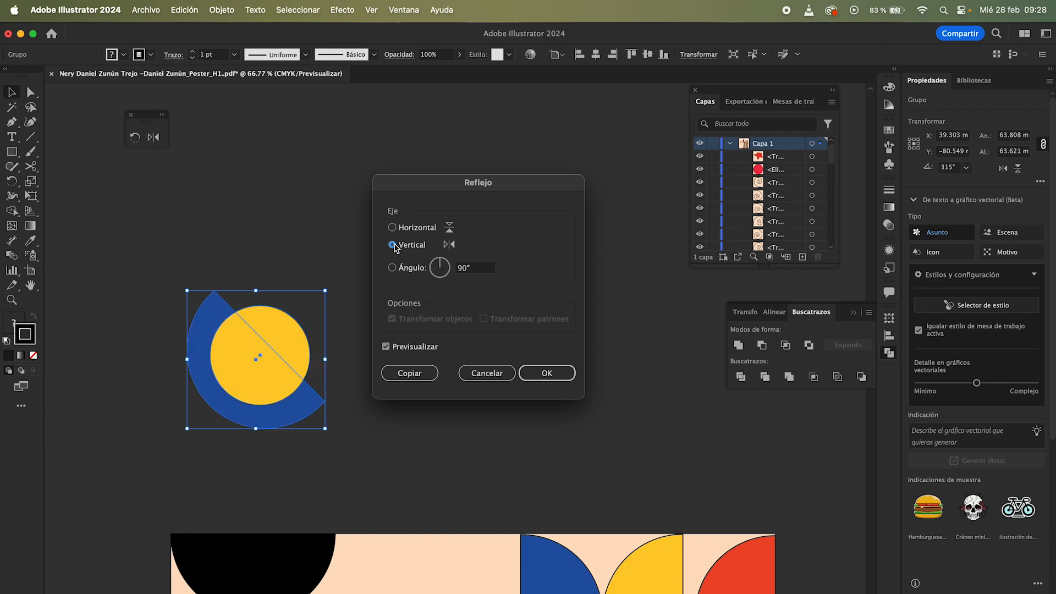
click(393, 228)
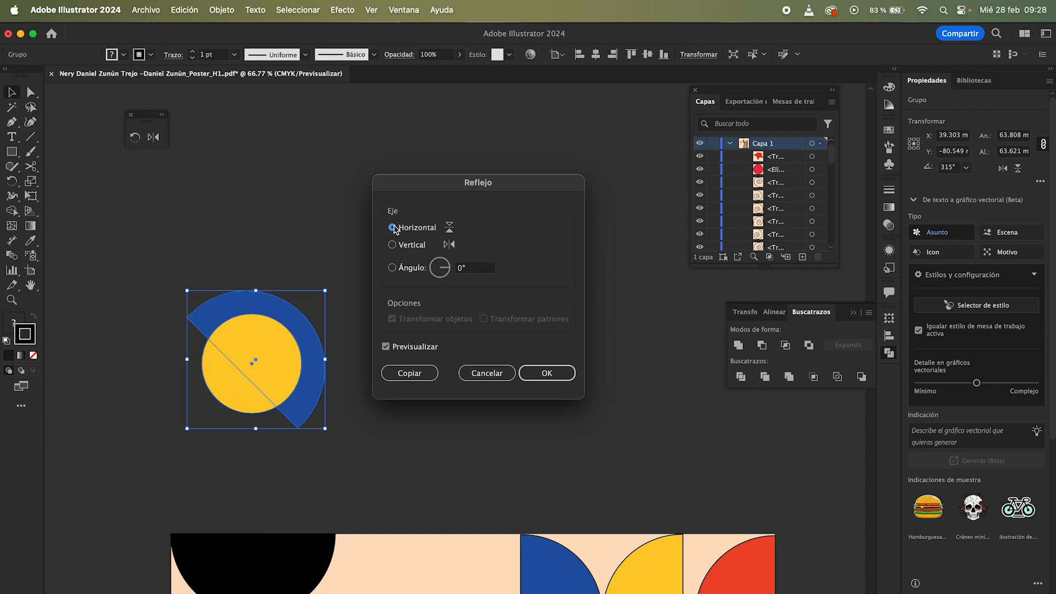
click(386, 347)
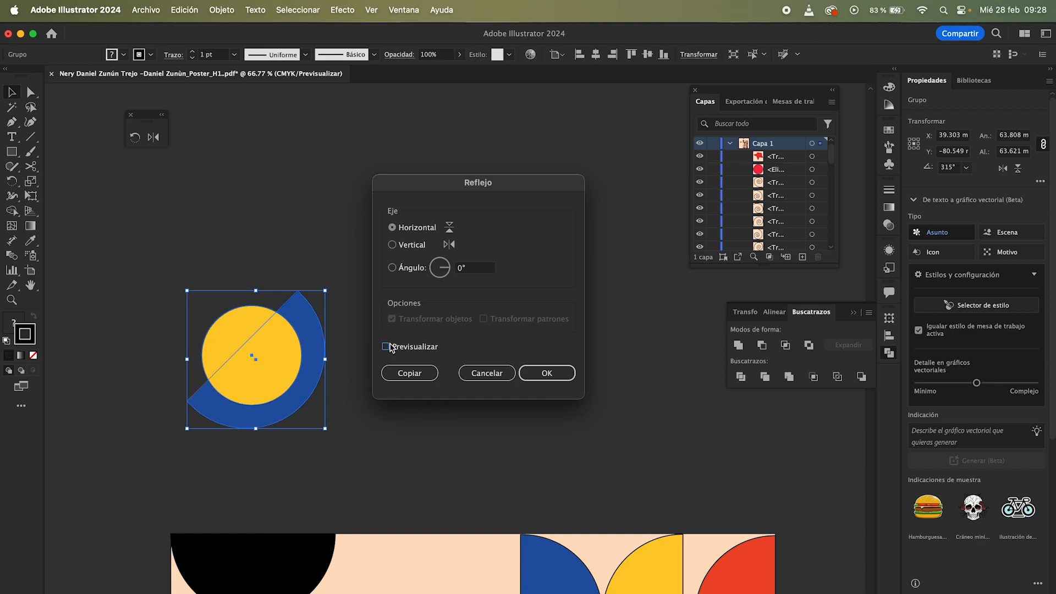
click(390, 347)
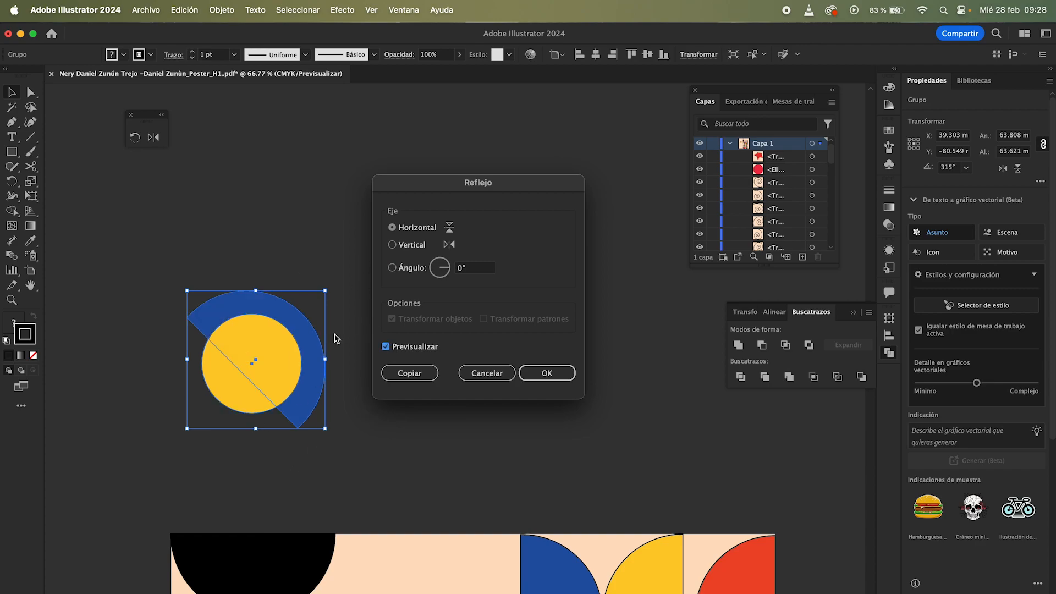
click(387, 348)
Step: Reflect the circle group across a 41° axis
click(392, 245)
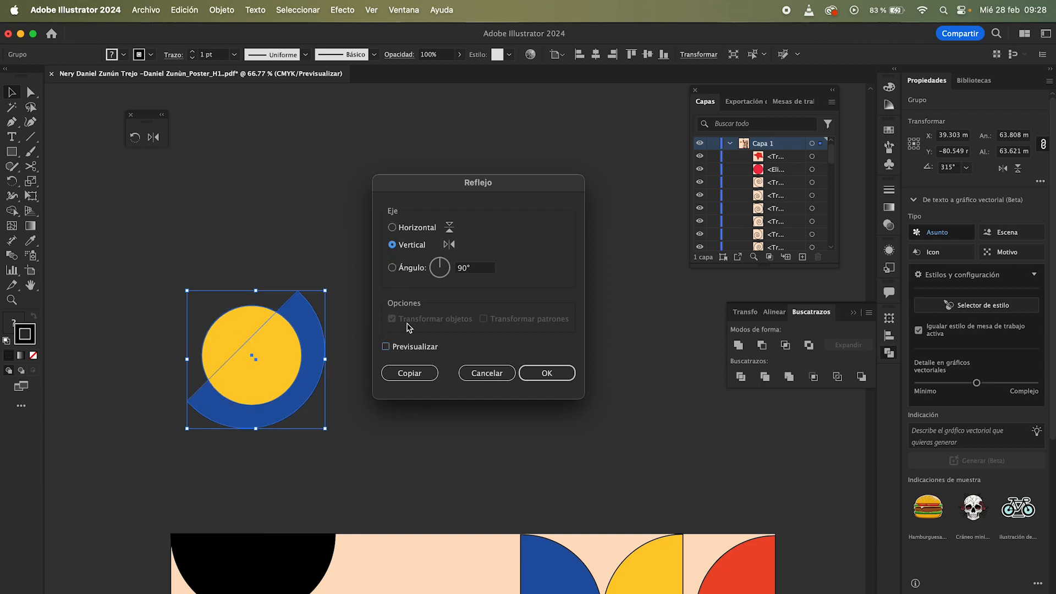
click(386, 347)
click(385, 347)
click(386, 346)
click(386, 346)
click(386, 347)
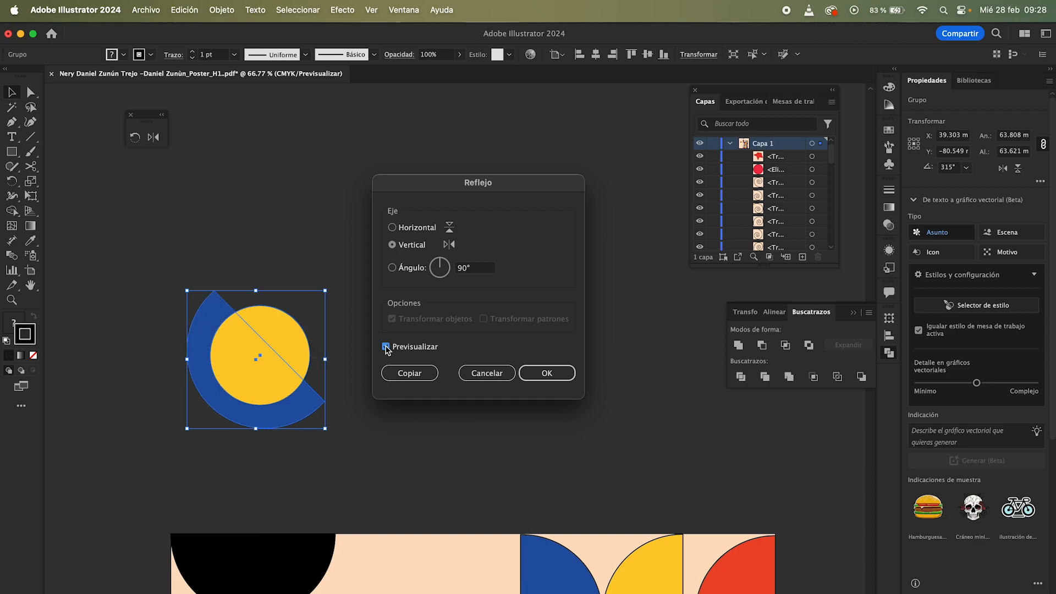
click(441, 268)
drag(442, 268, 443, 267)
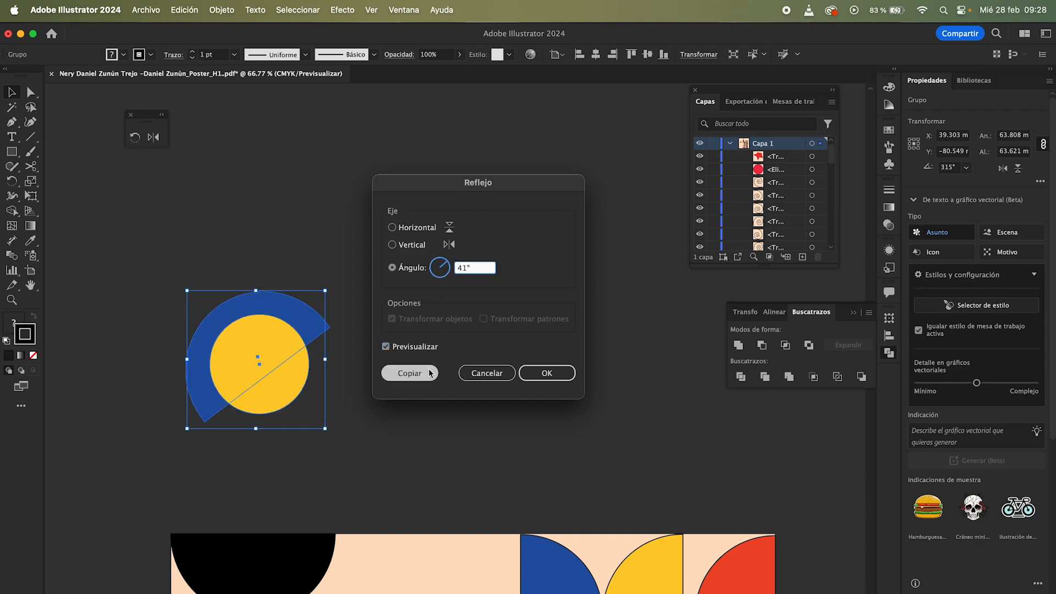
click(542, 382)
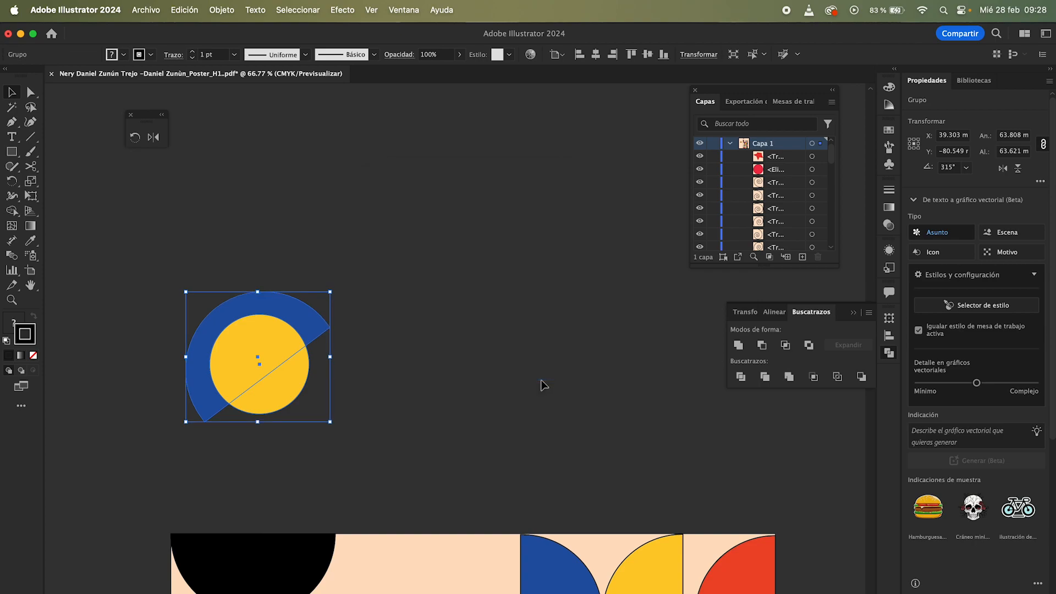
Step: Open Scale for the circle group and preview uniform scaling values, stopping at 80%
click(412, 342)
click(241, 415)
right_click(267, 332)
mouse_move(330, 549)
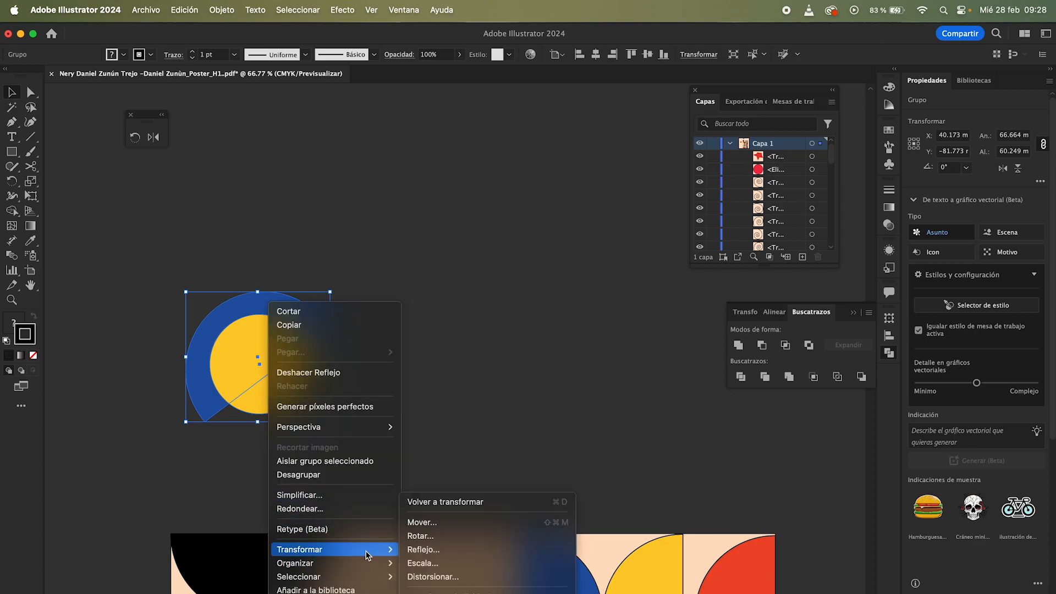
click(422, 562)
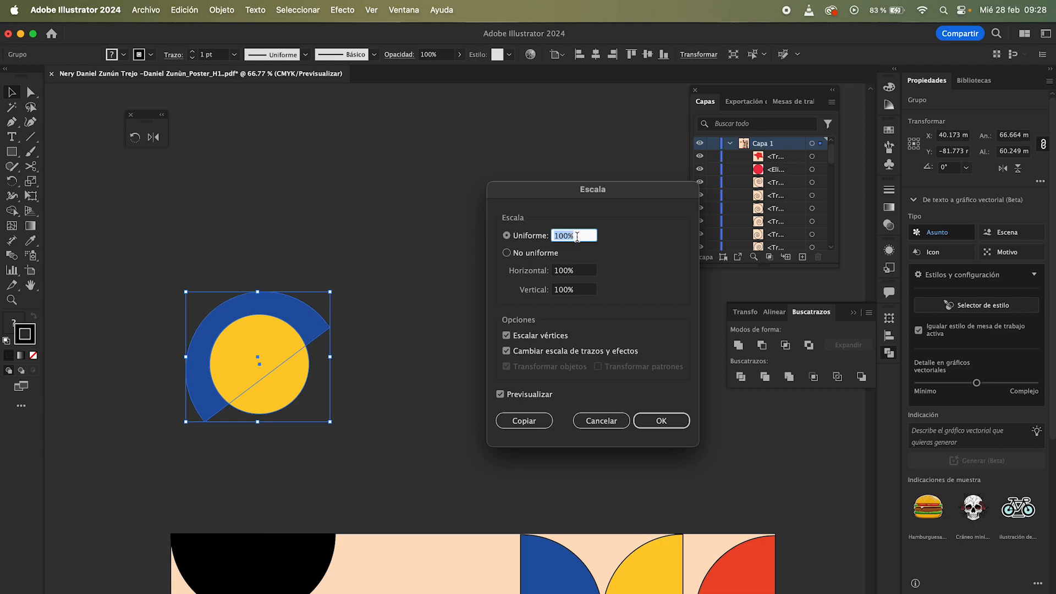
key(shift+Up)
key(shift+Up)
key(shift+Up)
key(shift+Up)
key(shift+Up)
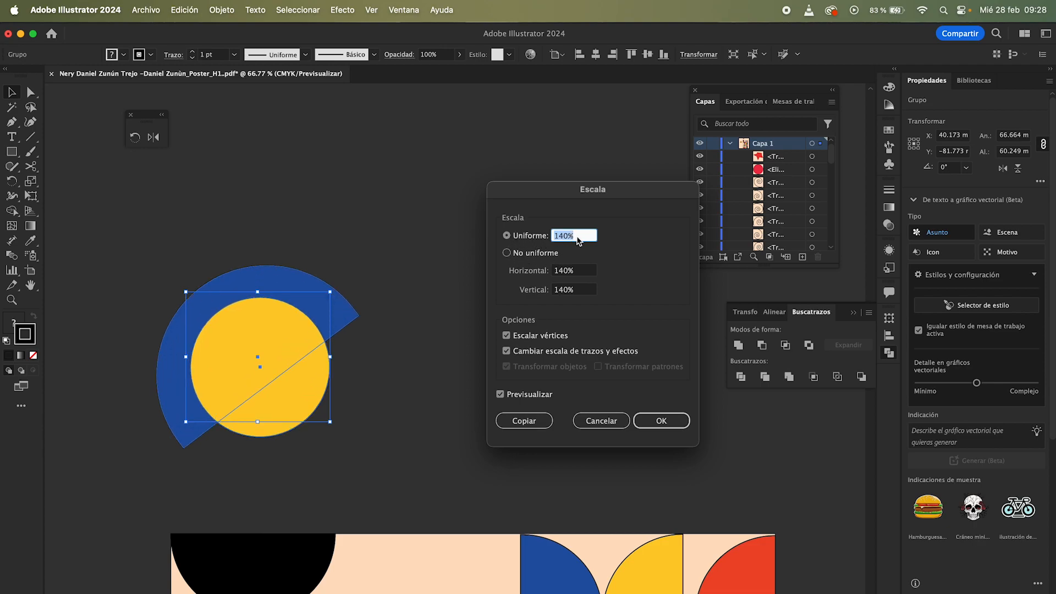
key(shift+Down)
key(shift+Down)
key(shift+Down)
key(shift+Down)
key(shift+Down)
key(shift+Down)
key(shift+Down)
key(shift+Down)
key(shift+Up)
Step: Scale the circle group non-uniformly to 100% horizontal and 90% vertical
click(512, 254)
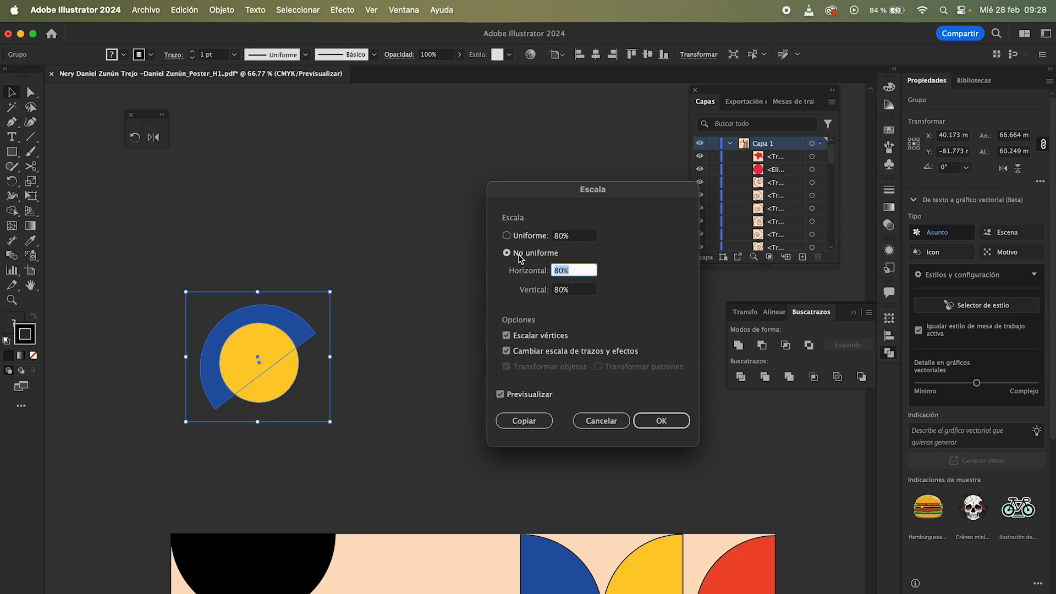
key(shift+Up)
key(shift+Up)
key(shift+Up)
key(shift+Up)
key(shift+Up)
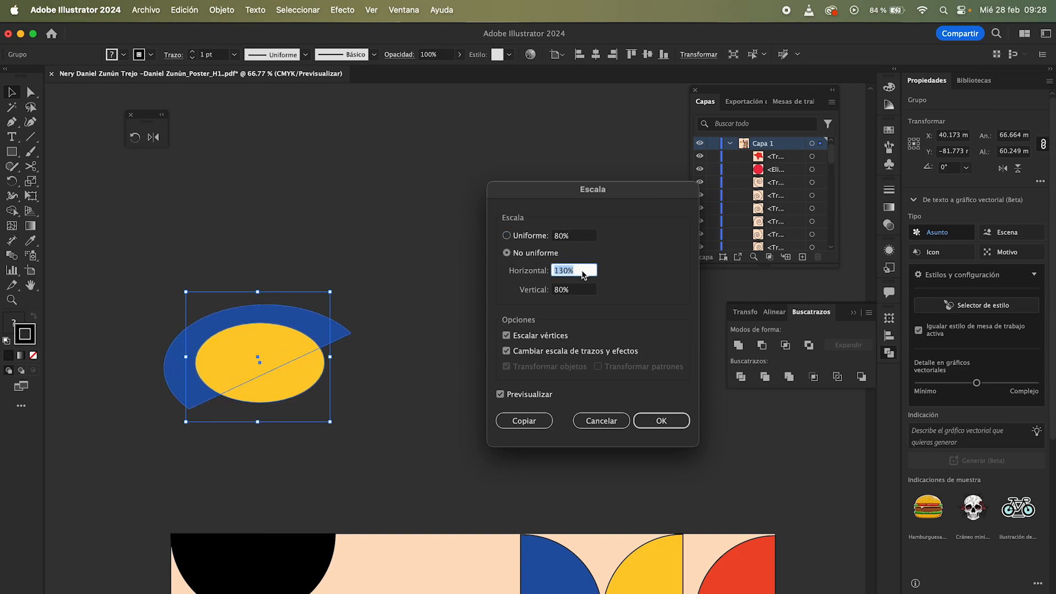
key(shift+Down)
key(shift+Down)
key(shift+Down)
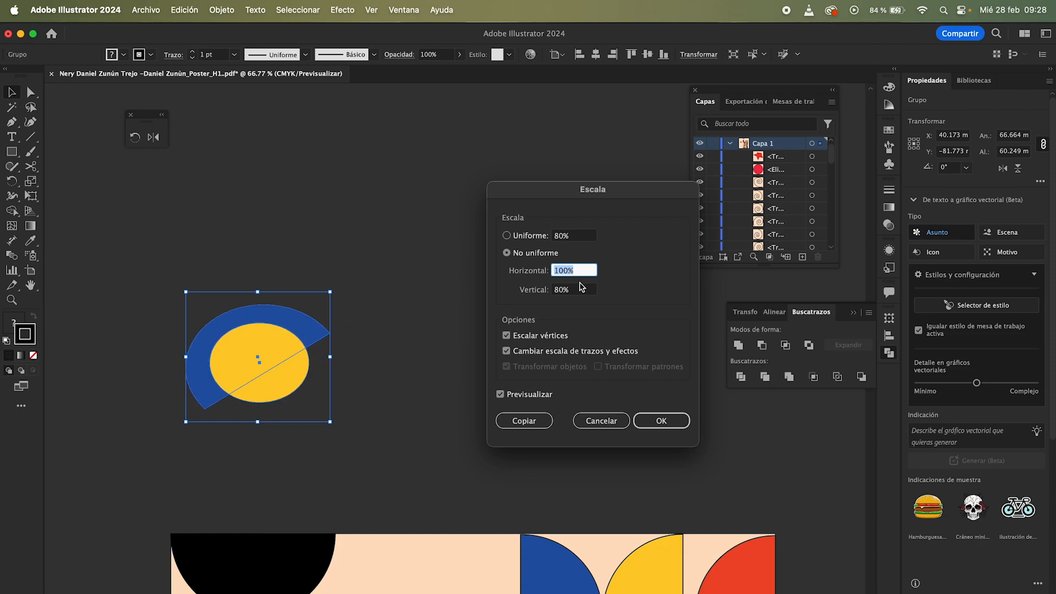
click(582, 291)
key(shift+Down)
key(shift+Down)
key(shift+Down)
key(shift+Up)
key(shift+Up)
key(shift+Up)
key(shift+Up)
key(shift+Up)
key(shift+Down)
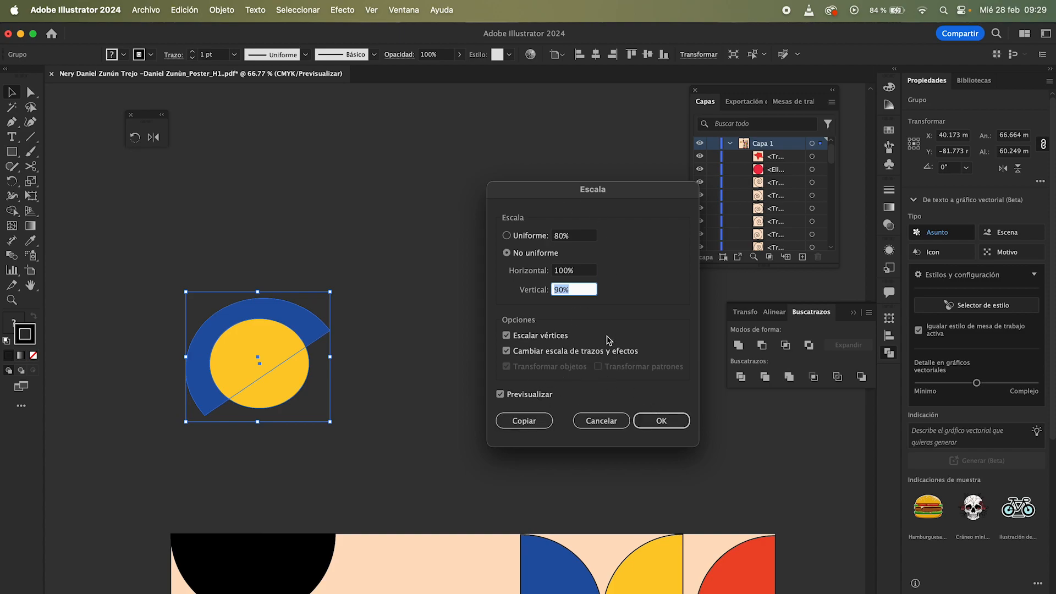
click(661, 421)
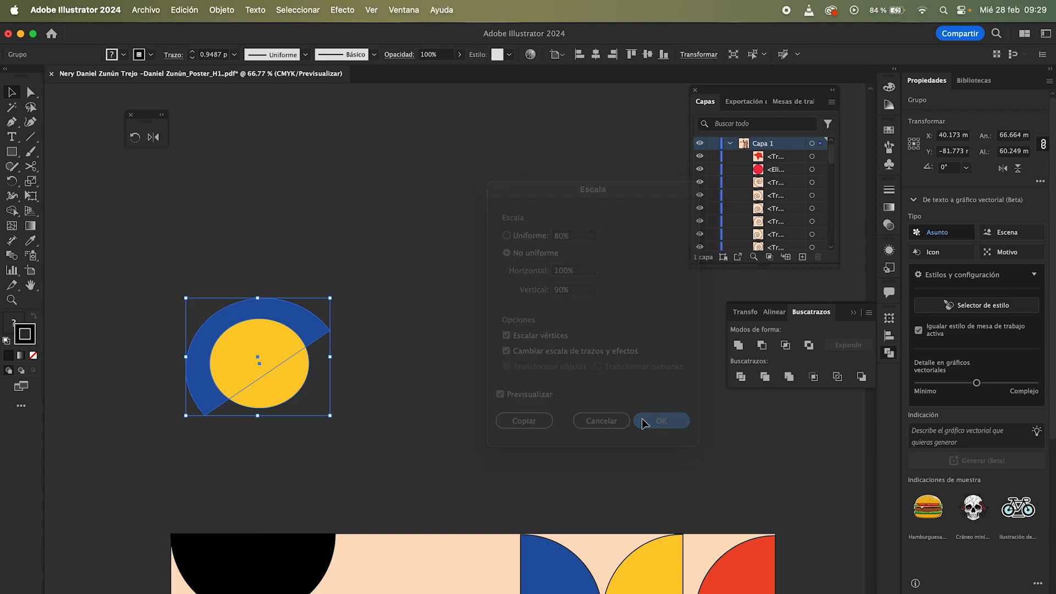
Step: Open Shear for the blue arc and circle group and enter a 35° shear angle
click(355, 281)
click(279, 330)
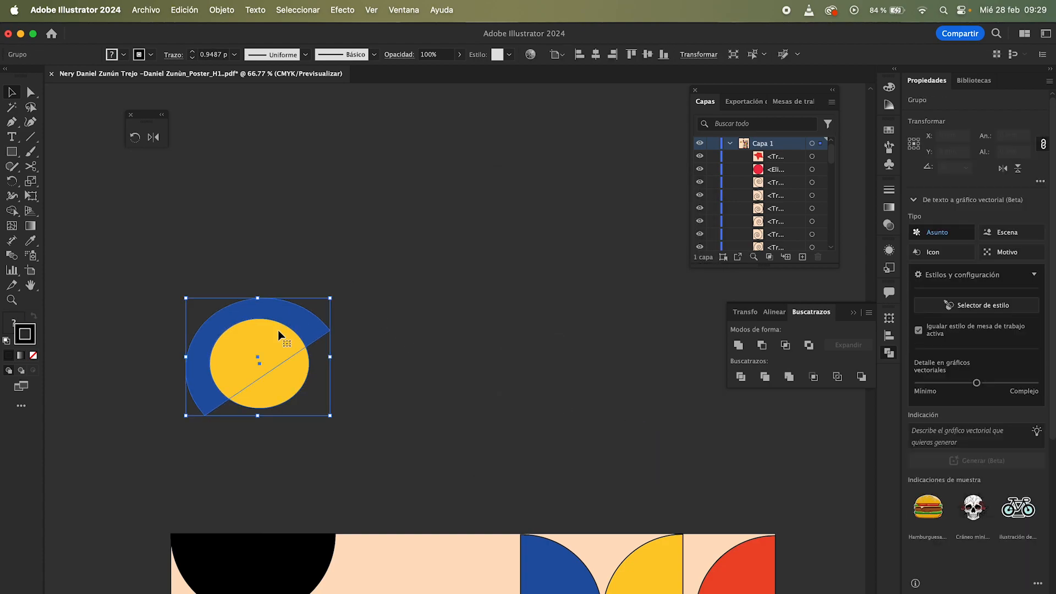
right_click(279, 330)
mouse_move(341, 549)
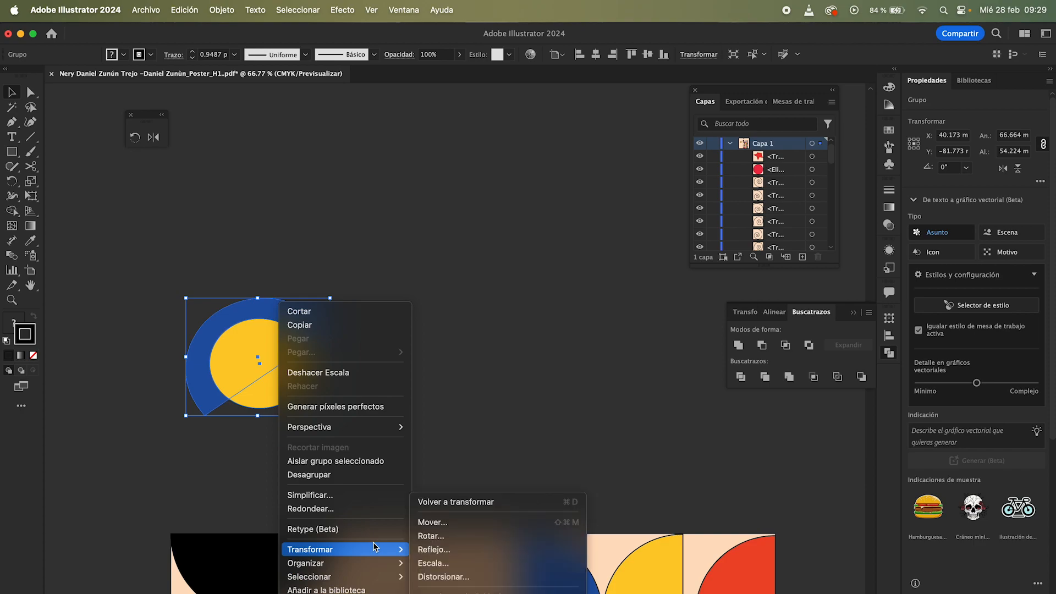
click(454, 577)
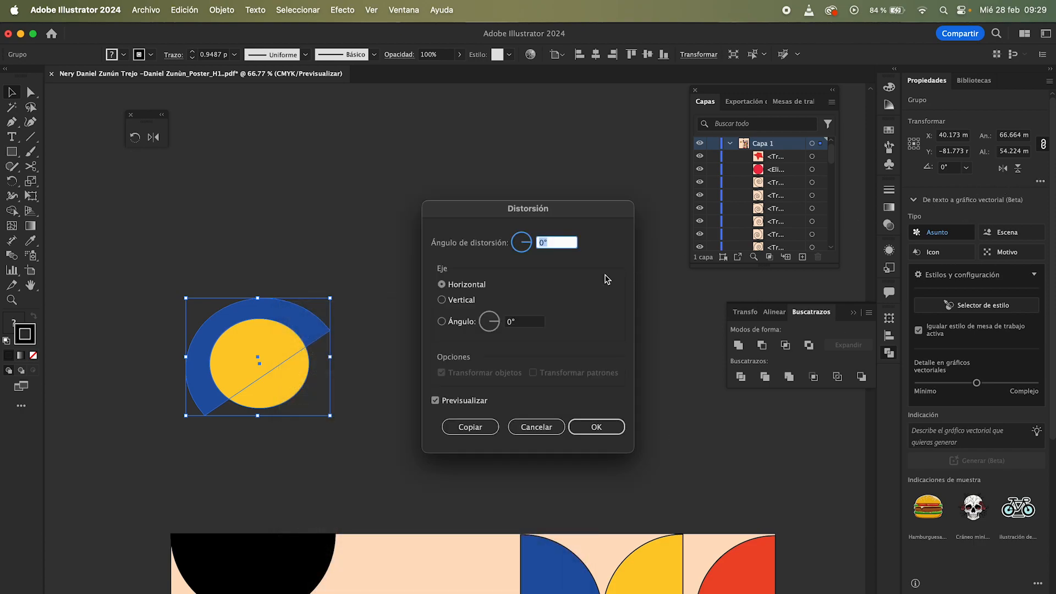
text(35)
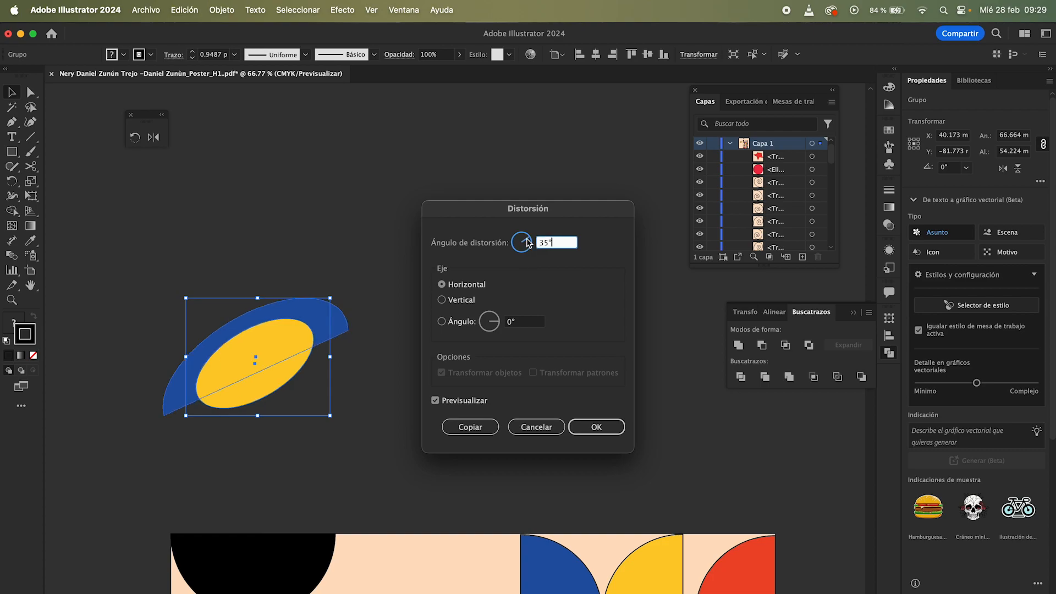
Step: Preview the horizontal, vertical and angle axes with preview toggled, then apply the 35° shear along a 0° angle axis
click(512, 321)
text(45)
click(454, 300)
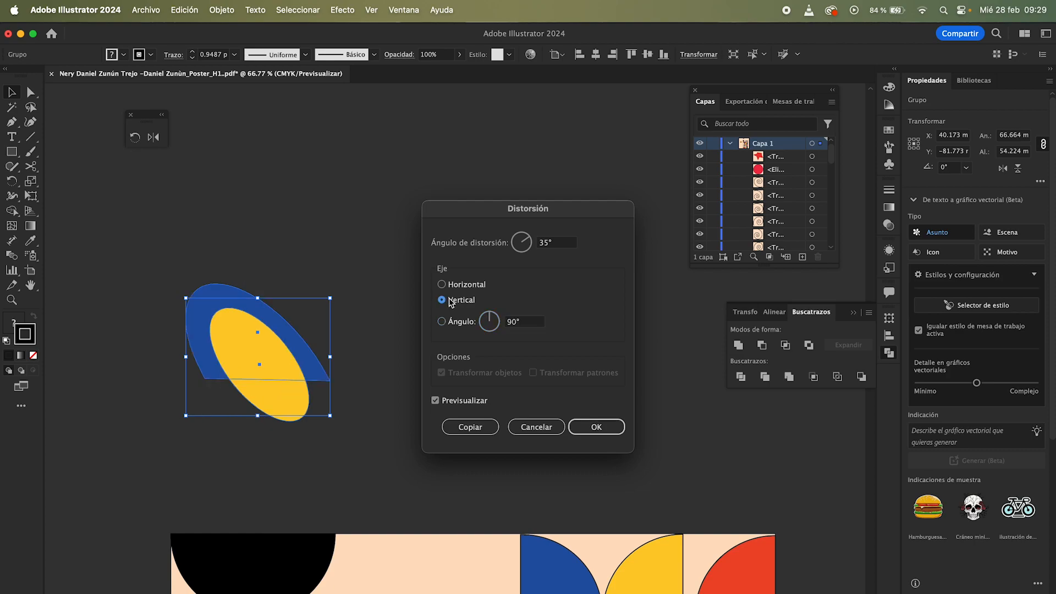
click(442, 285)
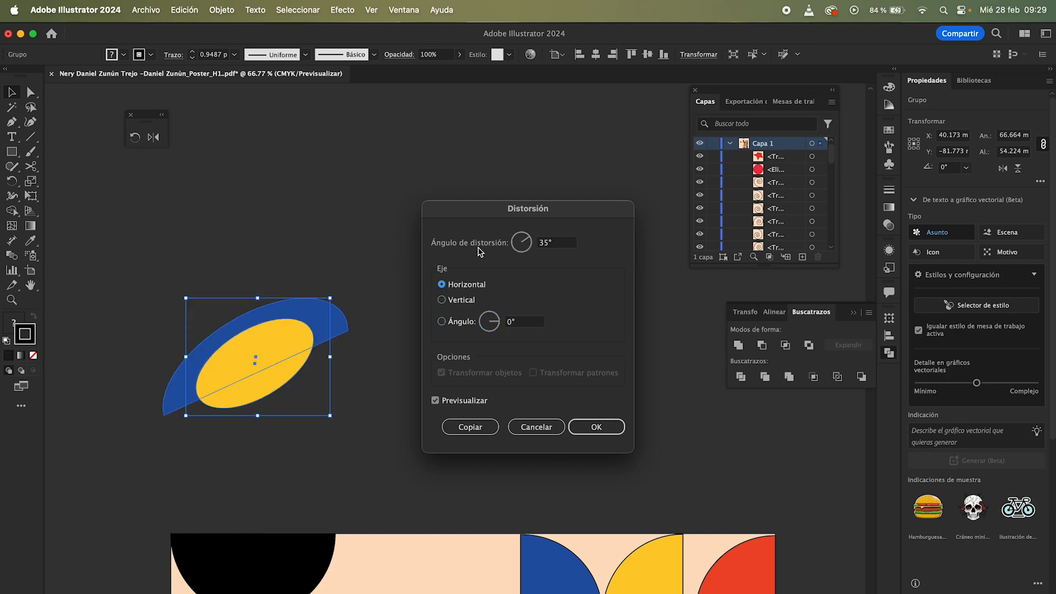
click(450, 301)
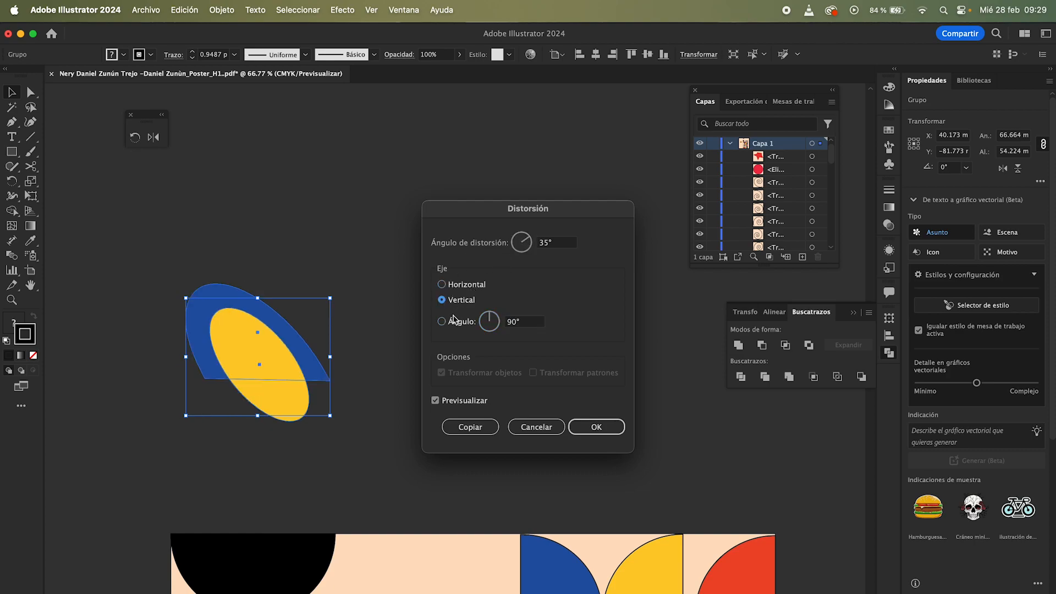
click(450, 322)
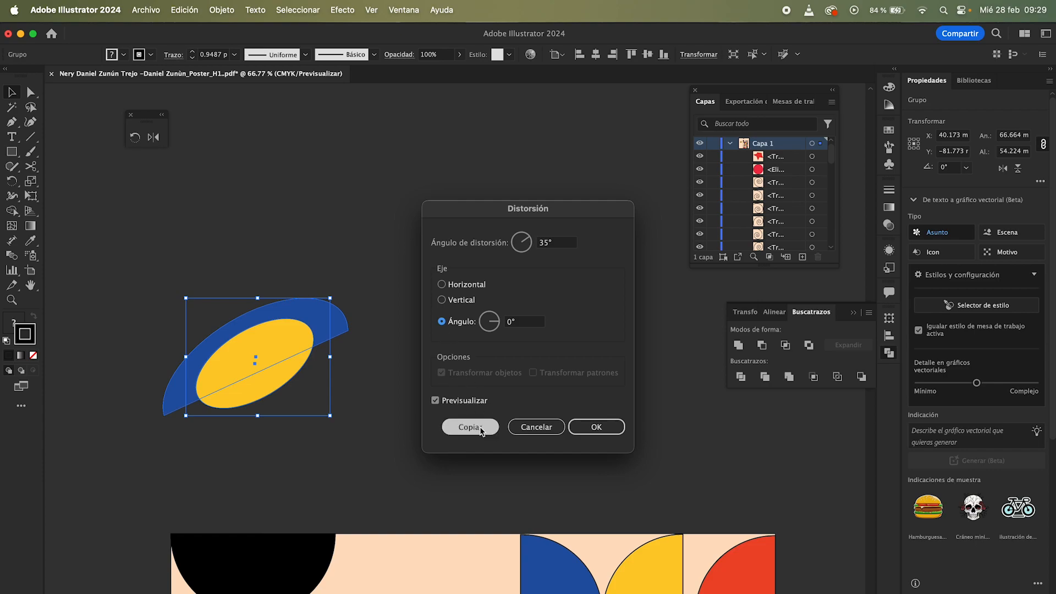
click(455, 404)
click(455, 404)
click(455, 404)
click(455, 404)
click(456, 404)
click(597, 426)
Step: Delete the sheared arc and circle group
click(463, 355)
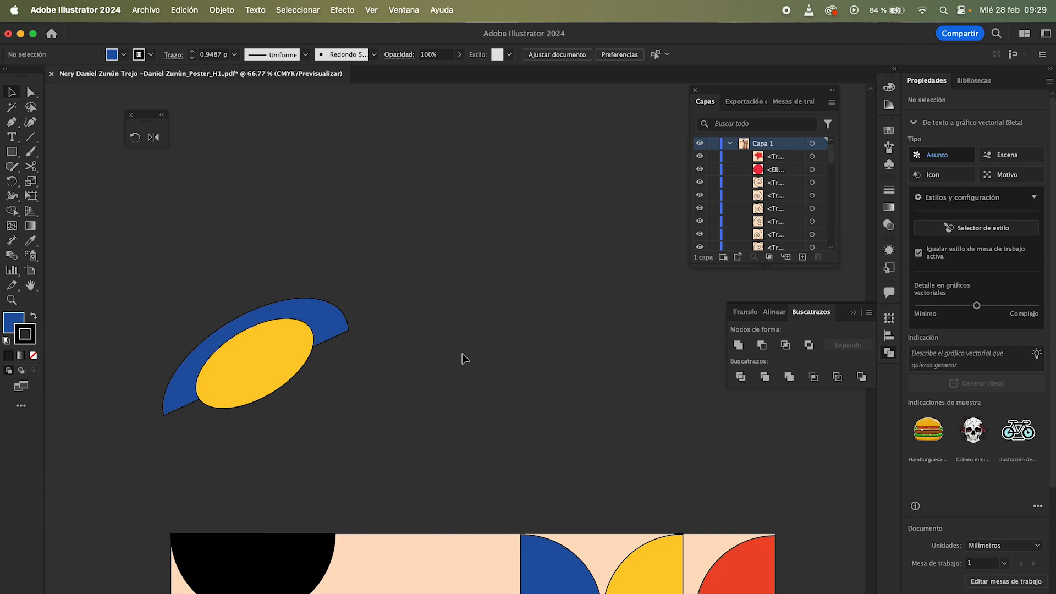
scroll(453, 354, down, 1)
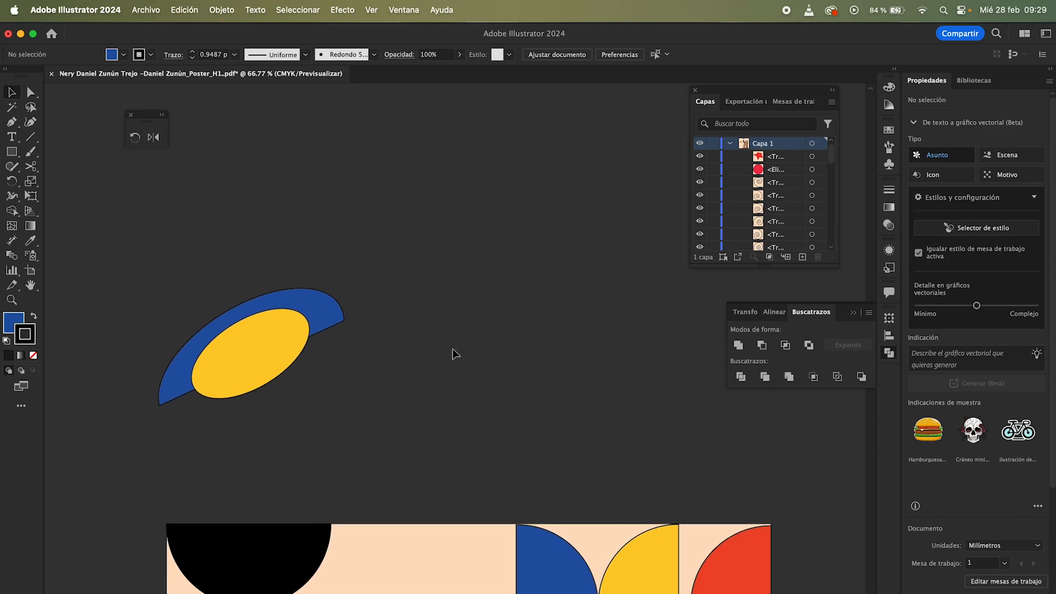
click(273, 306)
right_click(272, 305)
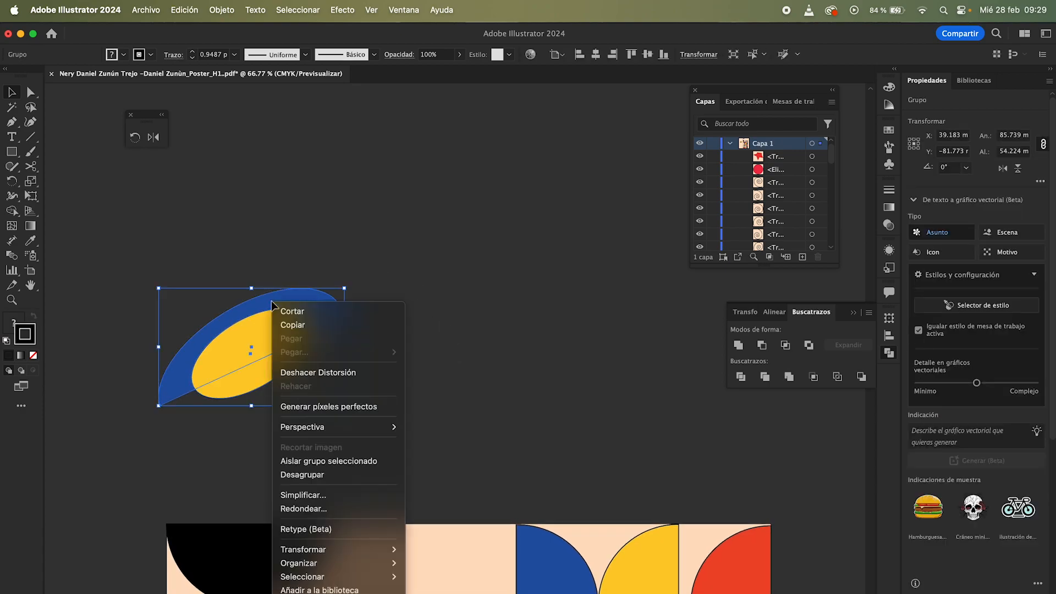
mouse_move(383, 547)
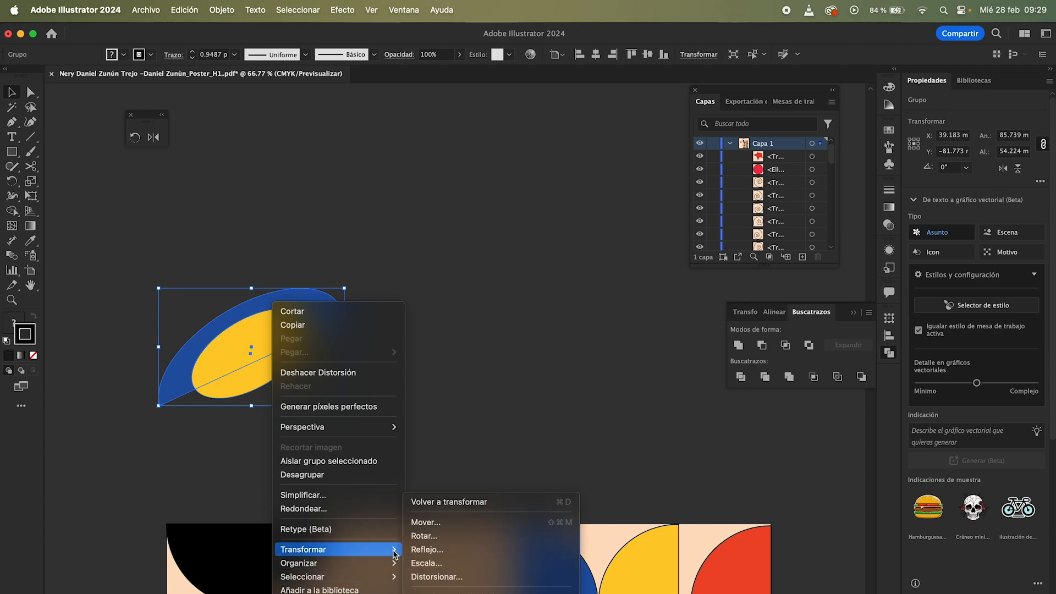
click(511, 399)
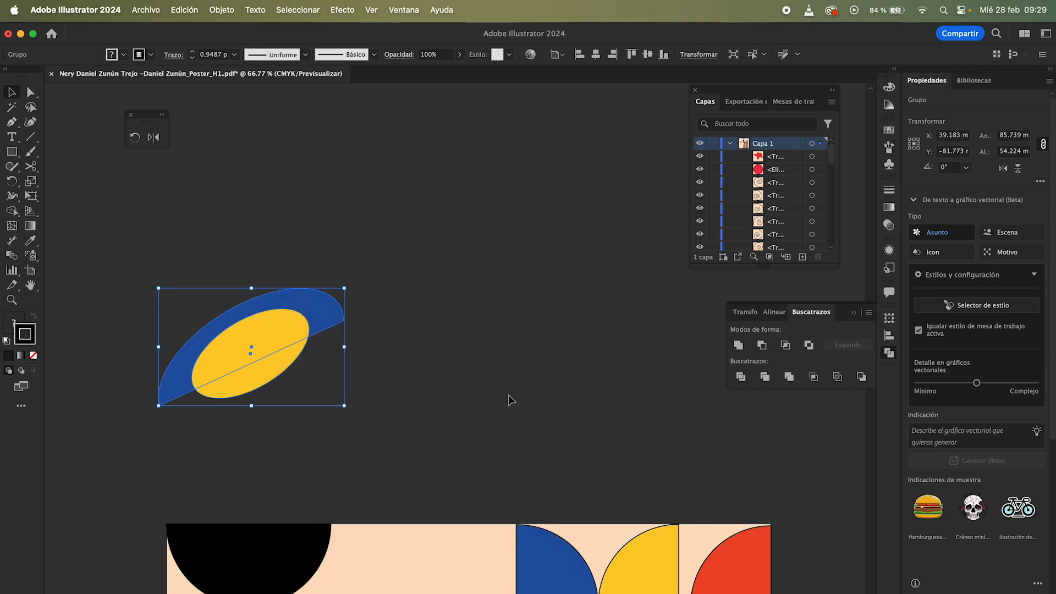
click(431, 318)
click(237, 388)
key(Delete)
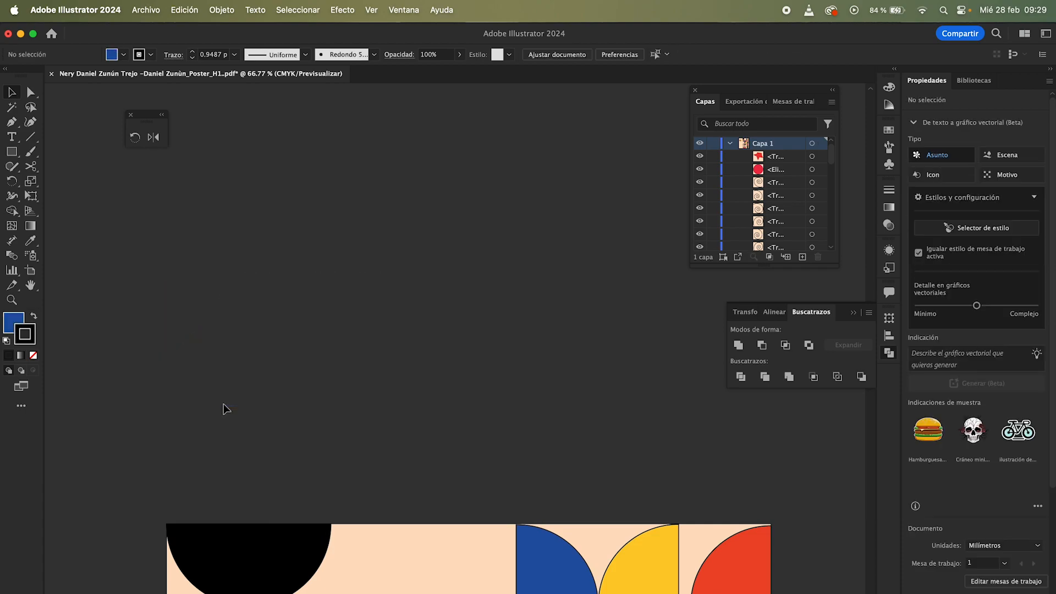
key(z)
drag(224, 404, 112, 403)
drag(405, 377, 333, 335)
key(space)
drag(373, 220, 396, 60)
drag(429, 234, 407, 233)
drag(349, 438, 391, 396)
key(v)
click(411, 446)
key(z)
key(v)
click(421, 397)
key(z)
key(v)
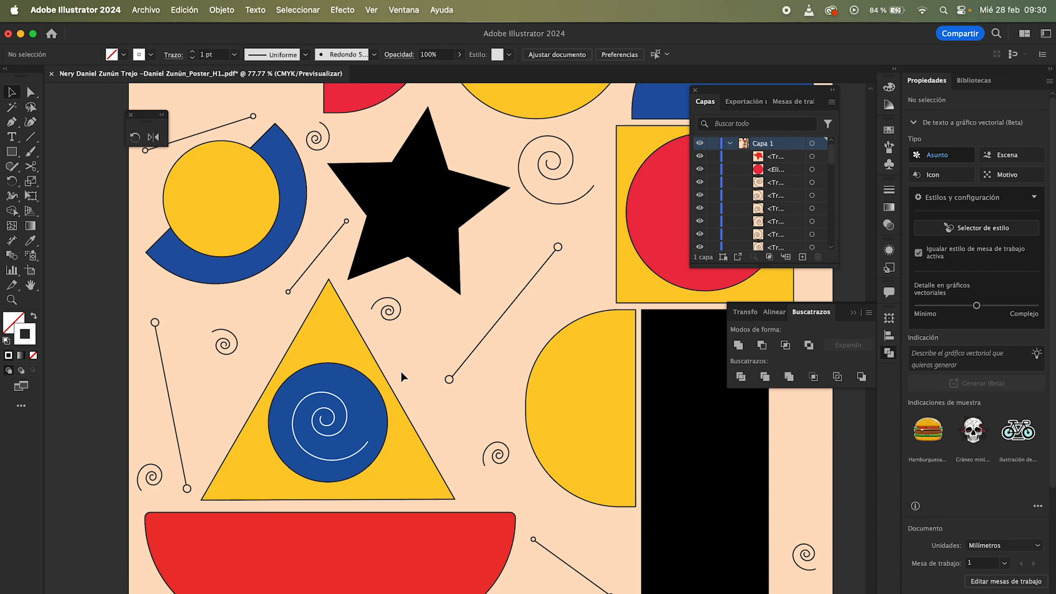
scroll(402, 374, down, 2)
key(z)
drag(402, 374, 330, 378)
key(v)
Step: Try moving the yellow triangle to the right, then undo the move
click(312, 390)
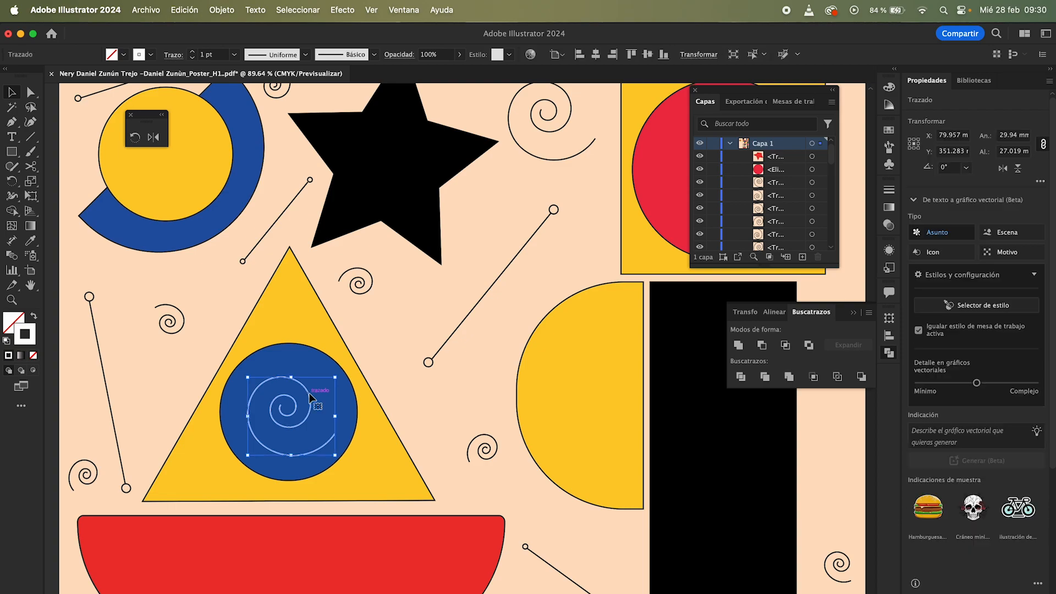
click(310, 359)
click(295, 328)
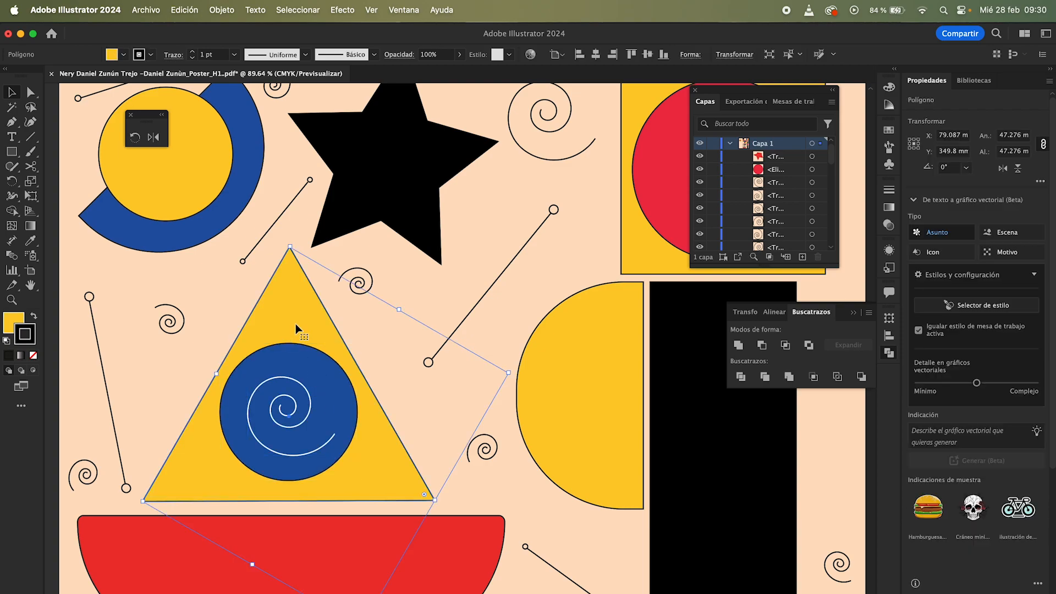
drag(305, 329, 421, 329)
key(super+z)
click(381, 341)
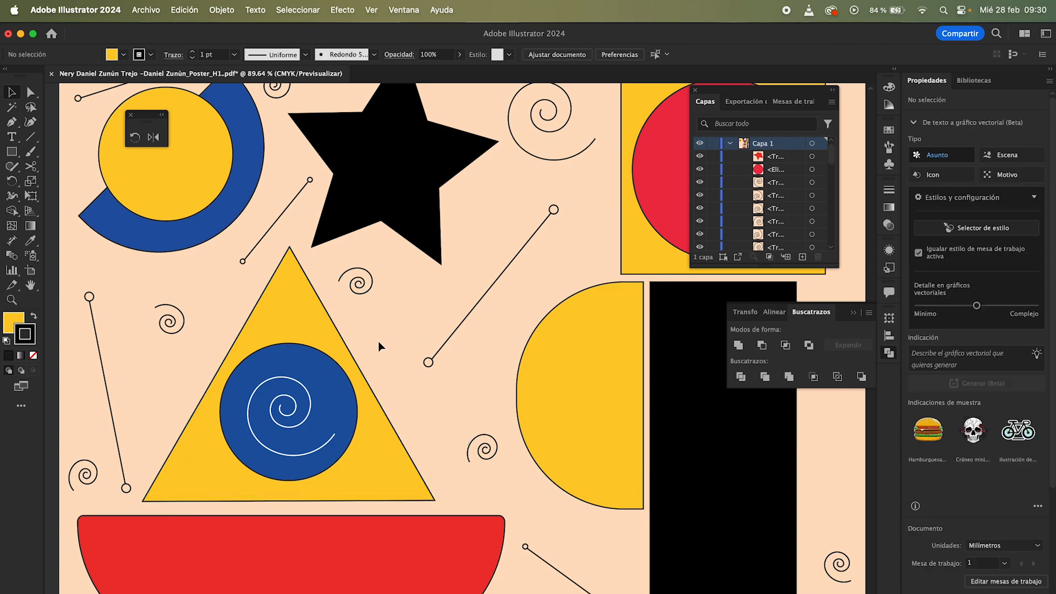
scroll(378, 341, left, 1)
scroll(378, 342, down, 1)
drag(206, 346, 591, 323)
key(super+z)
key(z)
drag(316, 322, 198, 412)
key(v)
click(238, 387)
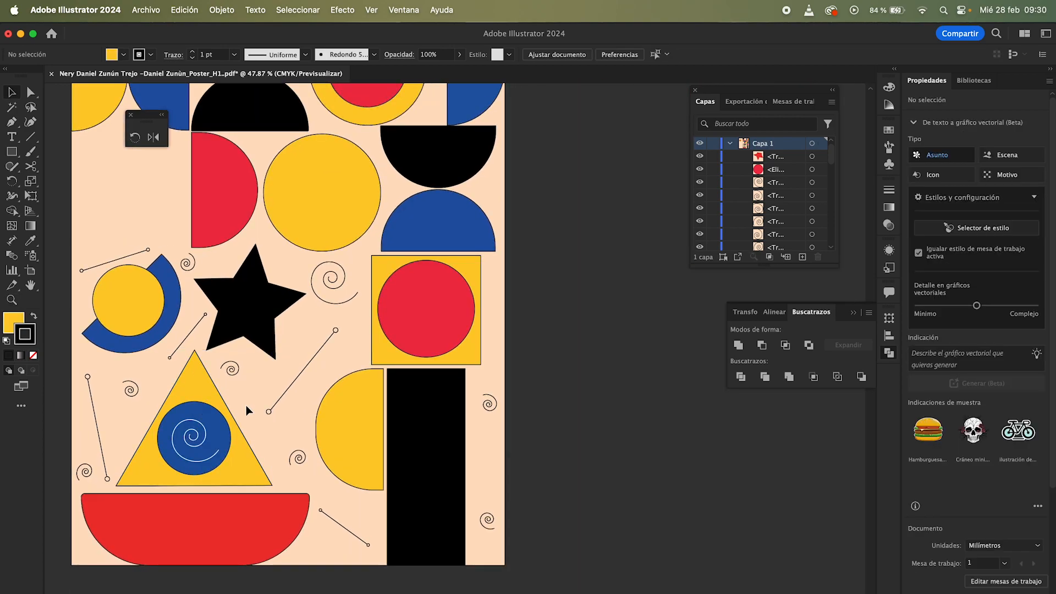
Step: Select several spirals across the poster together, then deselect them
click(297, 459)
shift+click(492, 523)
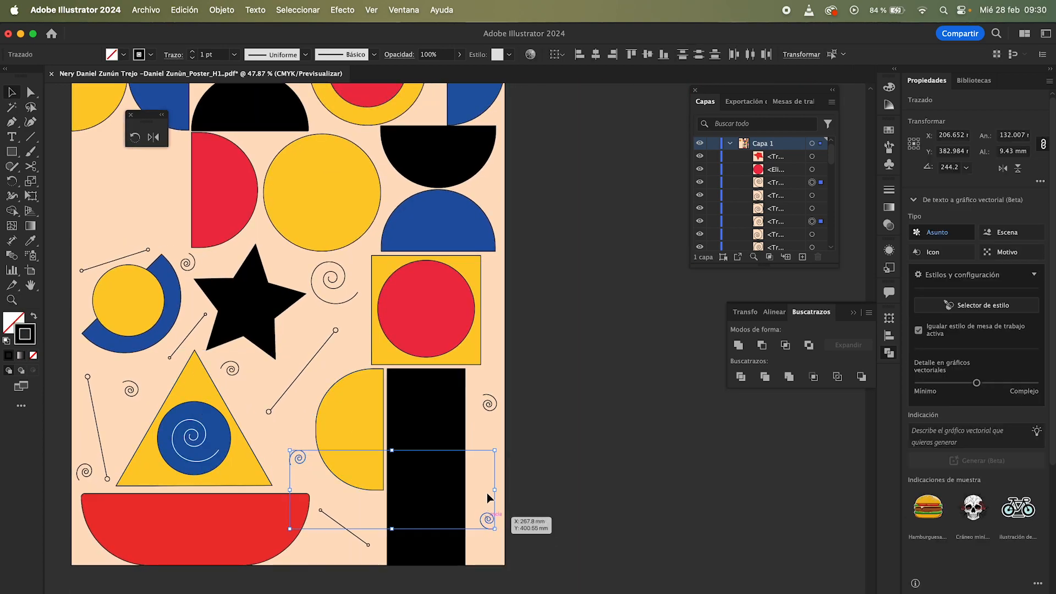
shift+click(491, 406)
shift+click(333, 301)
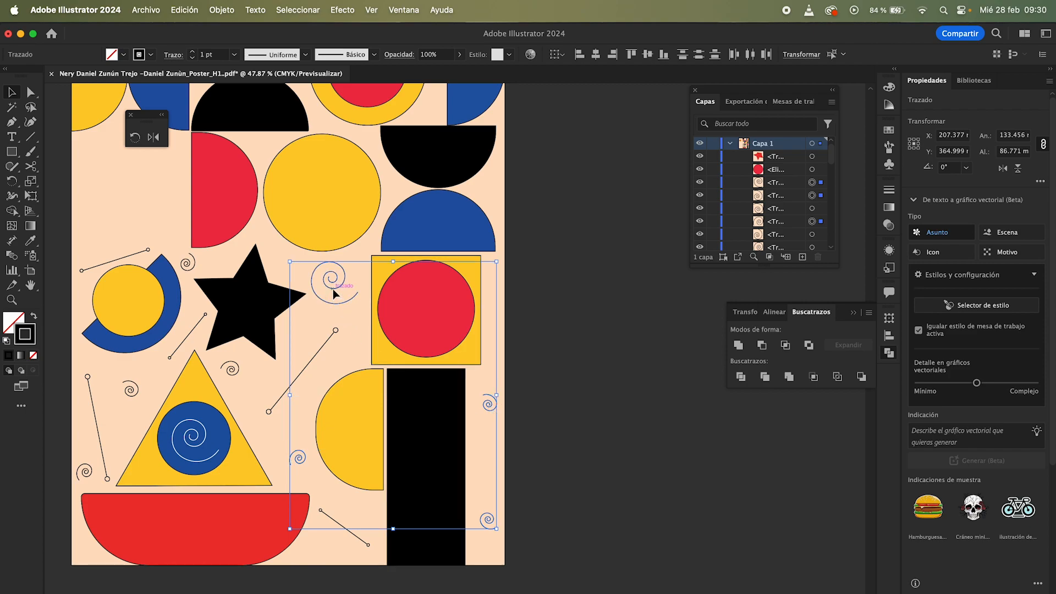
shift+click(184, 270)
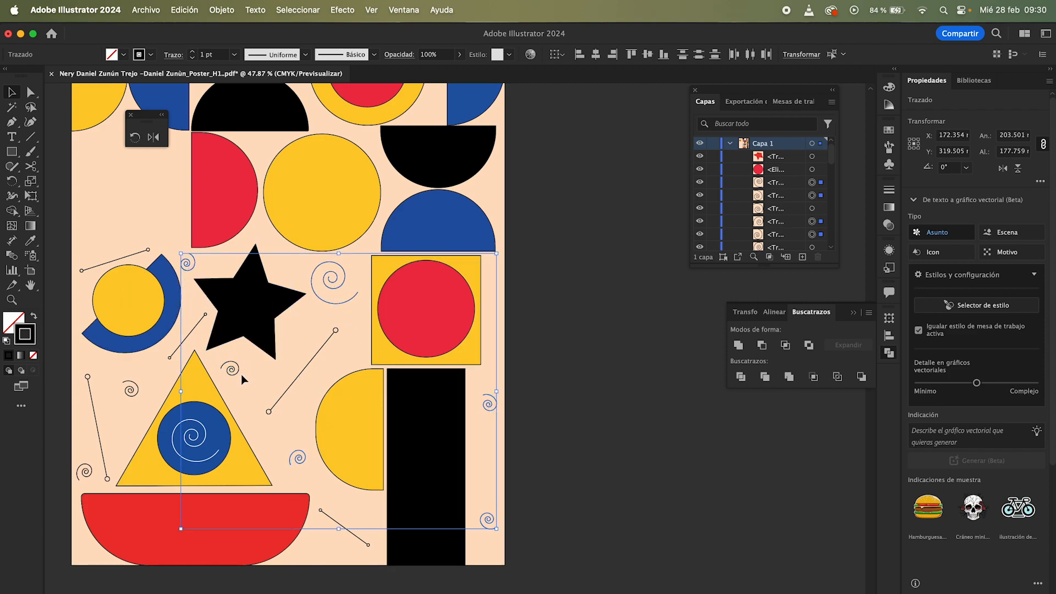
click(119, 421)
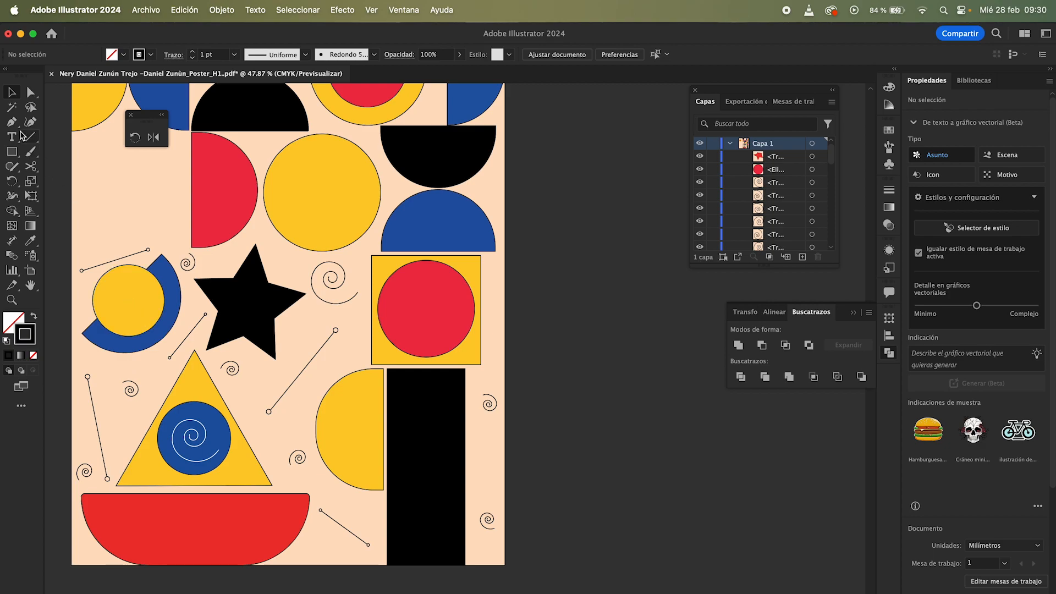
Step: Select all matching spirals and lines with the Magic Wand tool, then deselect
click(13, 114)
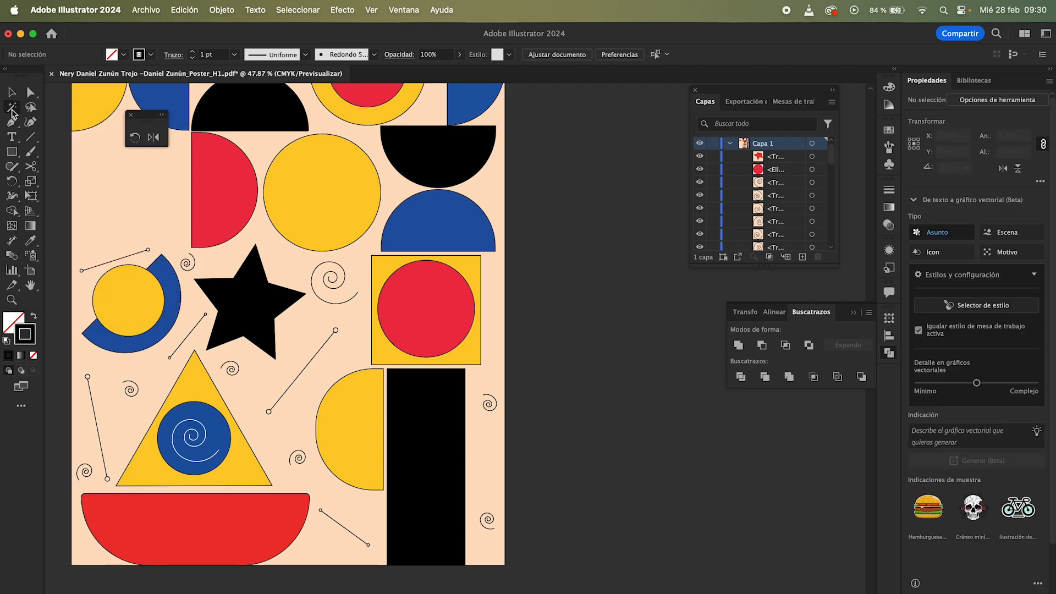
click(136, 388)
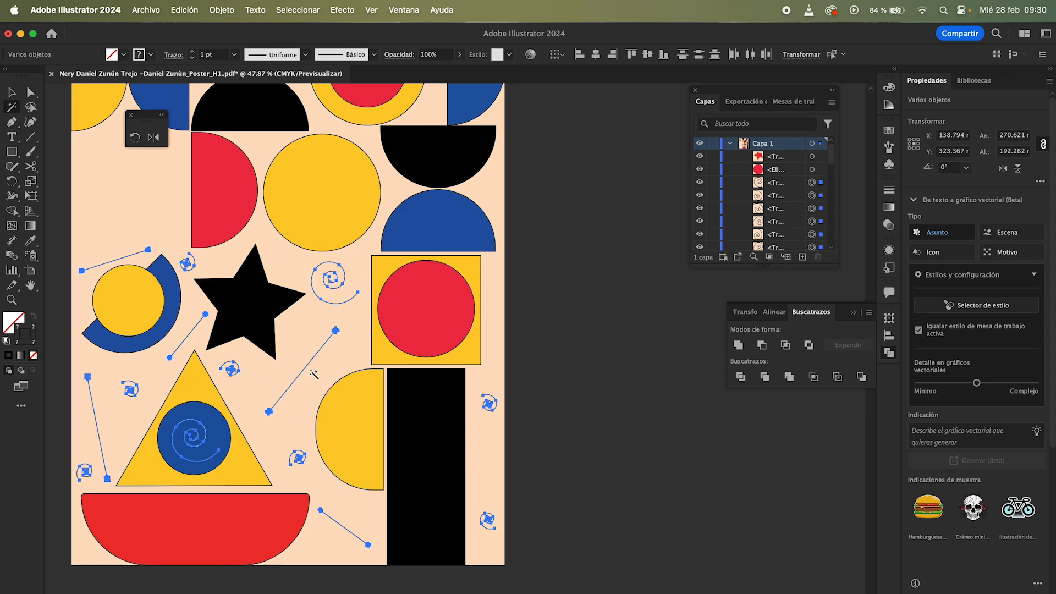
scroll(314, 375, up, 3)
scroll(314, 375, left, 5)
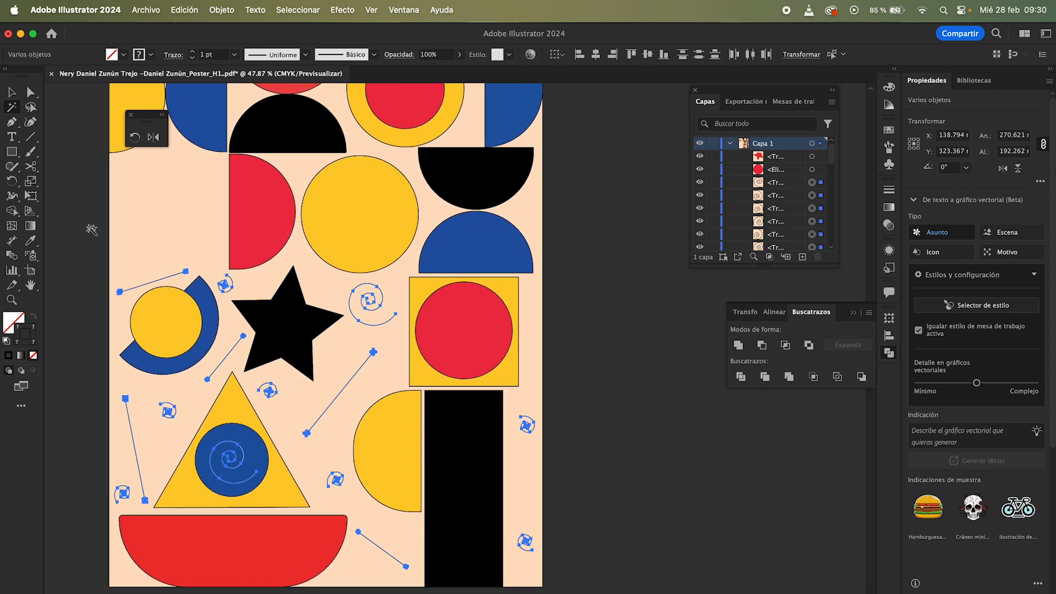
click(12, 93)
click(174, 216)
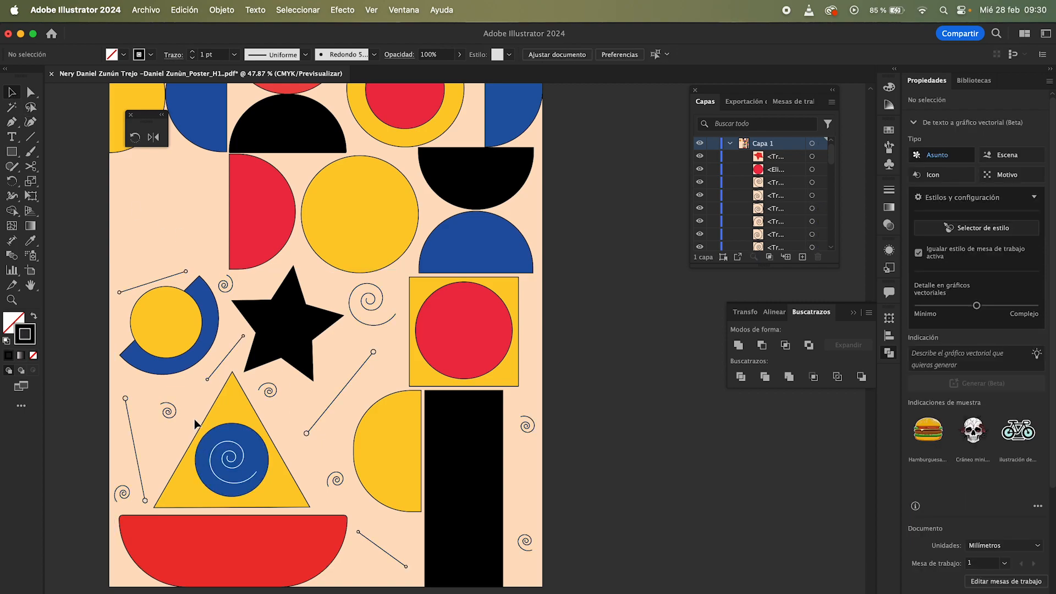
Step: Group the yellow triangle with the blue spiral circle inside it
click(274, 483)
right_click(264, 471)
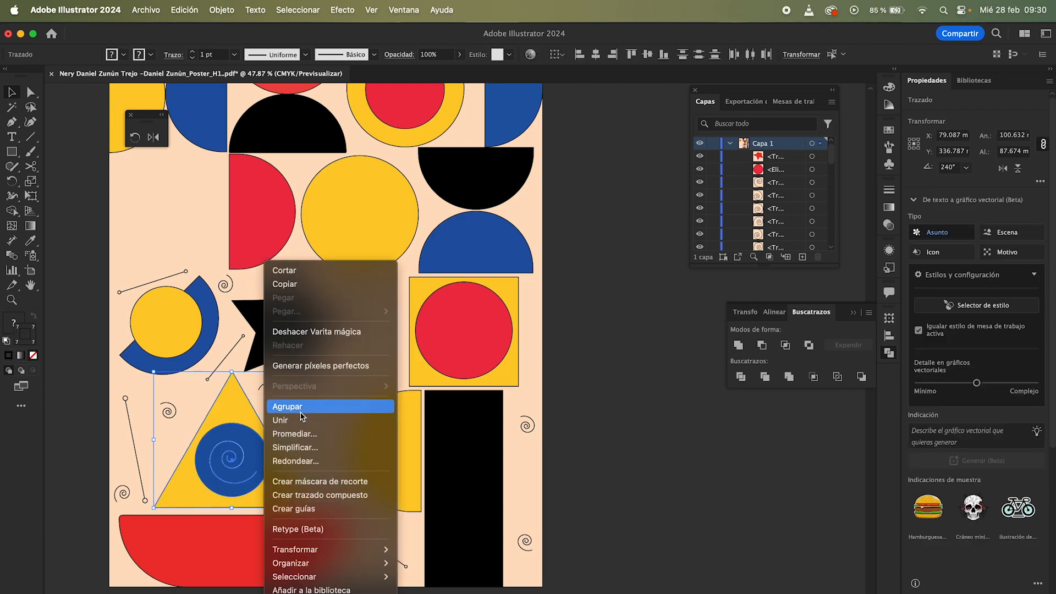
click(208, 12)
click(208, 12)
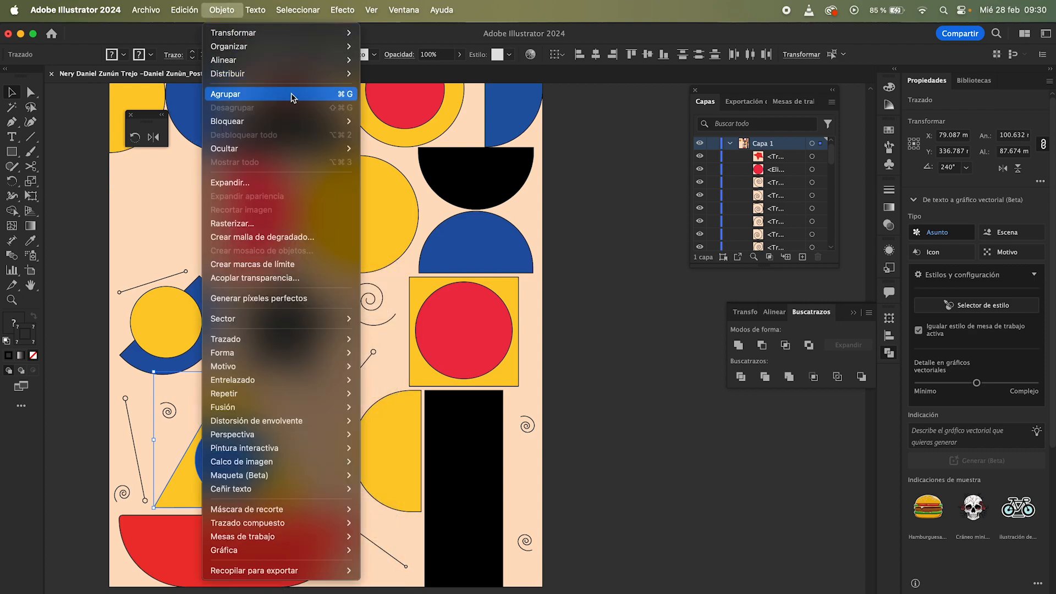
click(347, 95)
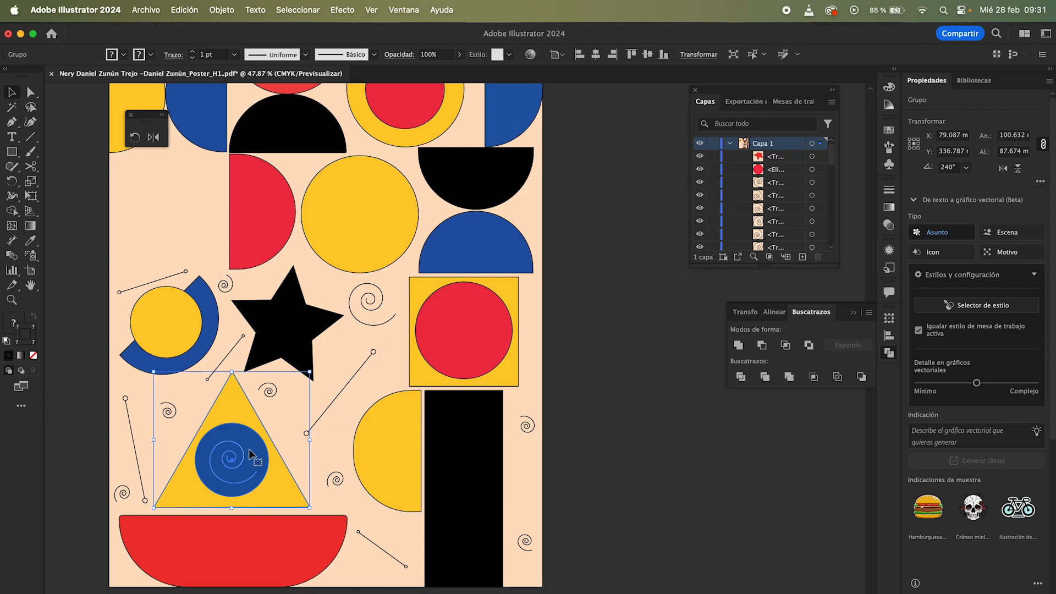
Step: Reposition the triangle and circle group slightly, undoing a larger first drag
drag(250, 449, 357, 428)
key(super+z)
click(357, 412)
mouse_move(233, 466)
mouse_down()
mouse_move(286, 344)
mouse_move(355, 312)
mouse_move(300, 242)
mouse_move(171, 234)
mouse_move(200, 411)
mouse_move(236, 484)
mouse_up()
click(225, 476)
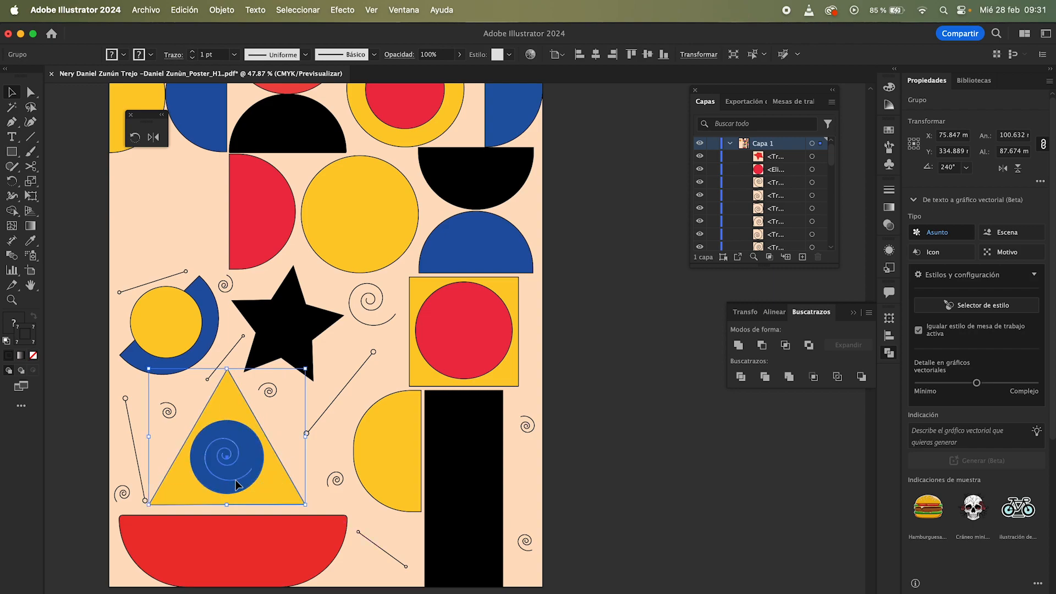
Step: Group the triangle group together with the black star and the neighbouring shapes
click(283, 422)
click(249, 438)
shift+click(288, 361)
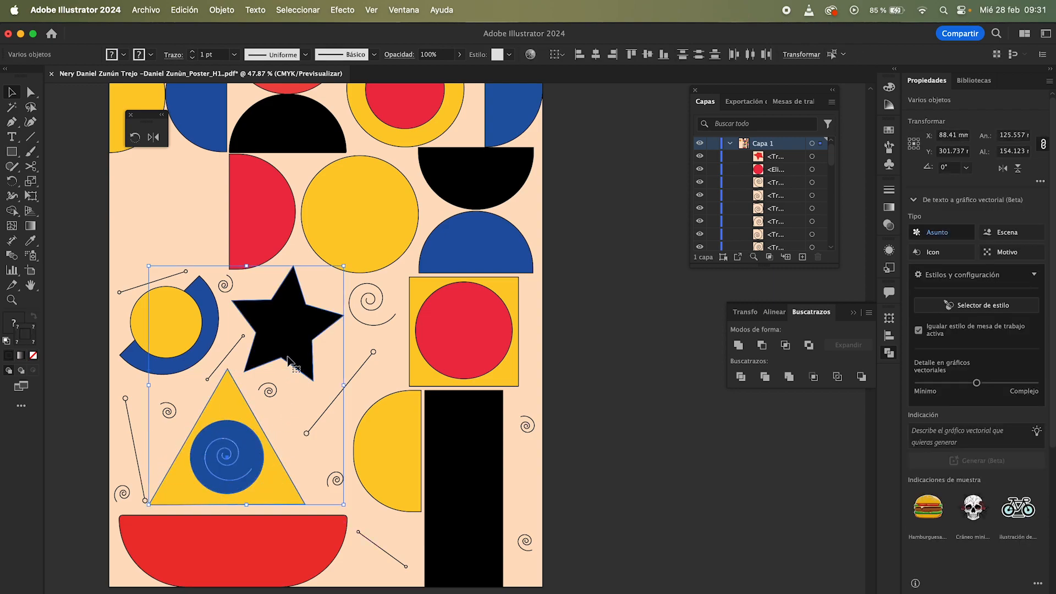
right_click(289, 361)
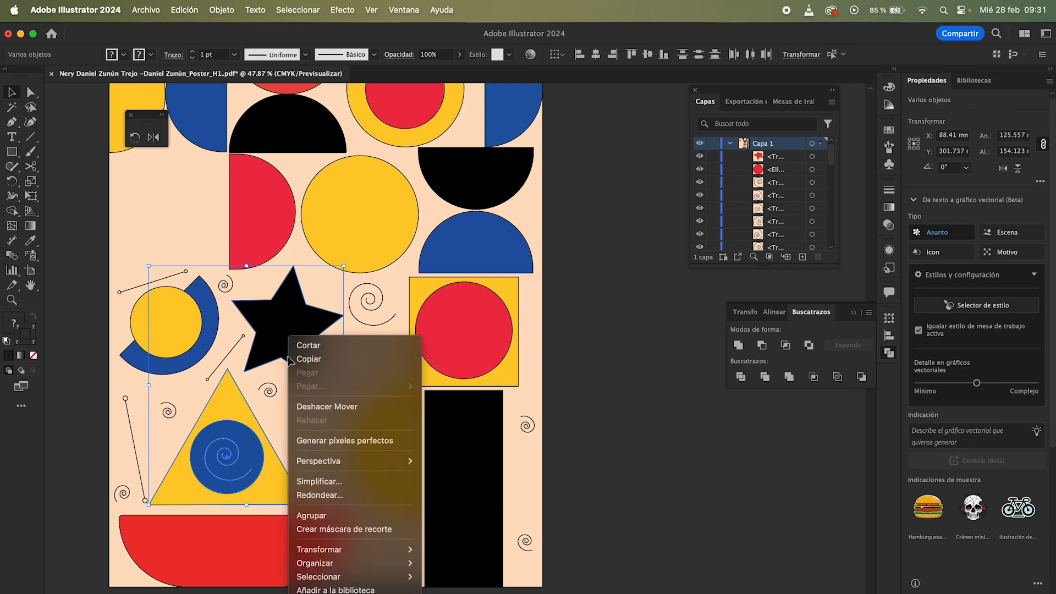
click(317, 518)
Step: Add the red half circle to the selection and group it with the star and triangle shapes
click(330, 293)
click(256, 227)
shift+click(277, 314)
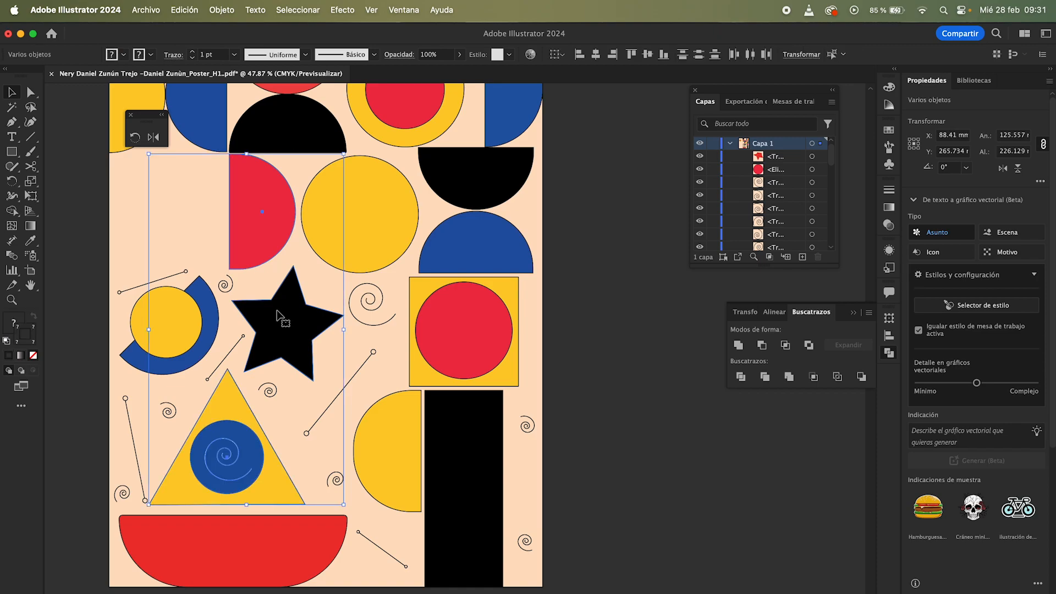
key(a)
key(v)
key(super+g)
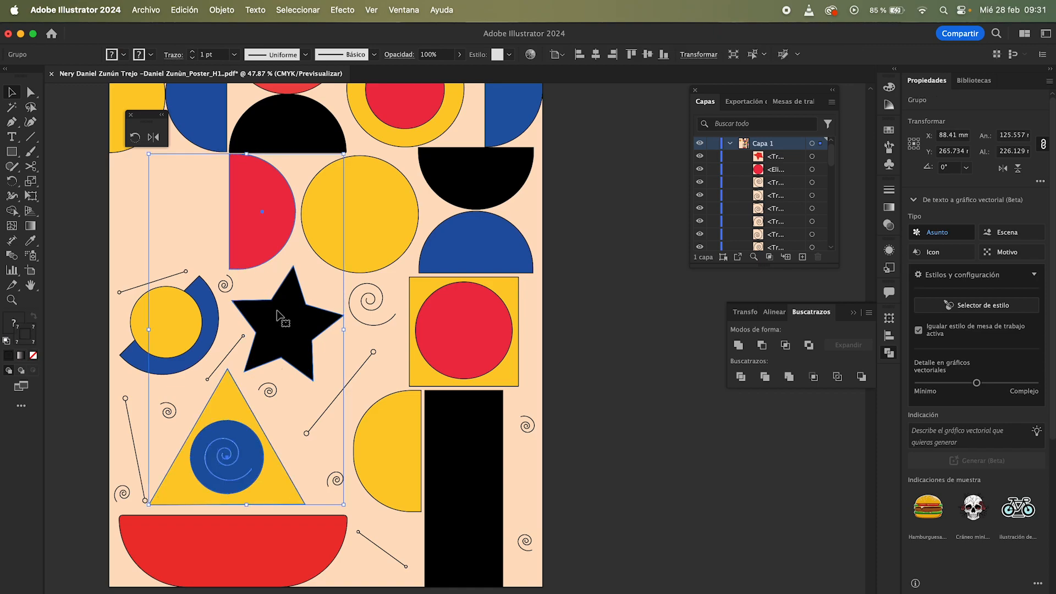
Step: Add the yellow and blue half circles to the star and triangle shape group and group everything together
scroll(247, 281, up, 1)
click(211, 250)
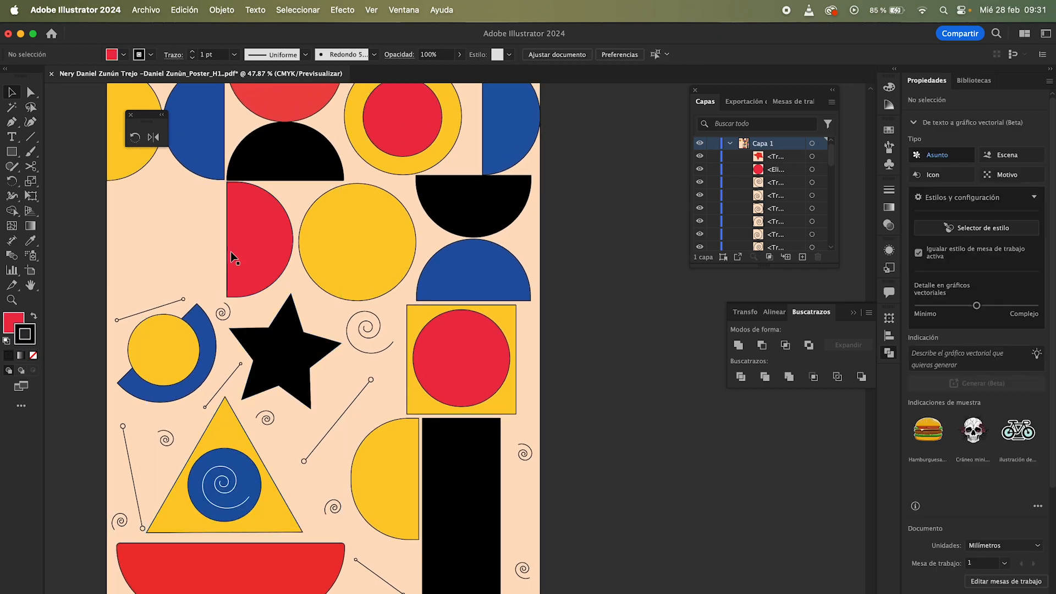
click(270, 348)
scroll(269, 352, up, 2)
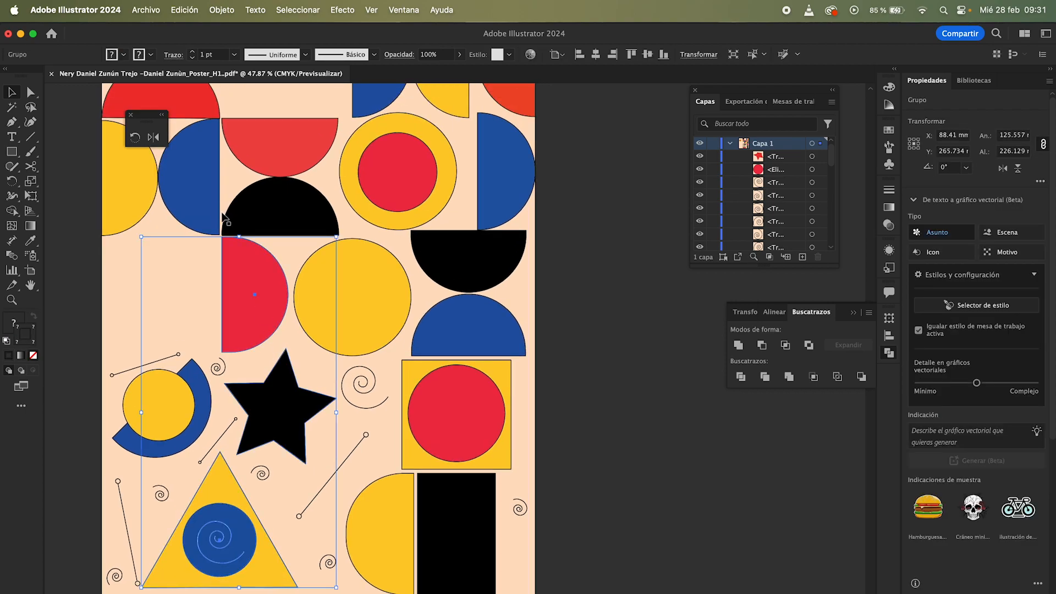
scroll(201, 211, up, 1)
shift+click(200, 209)
shift+click(137, 209)
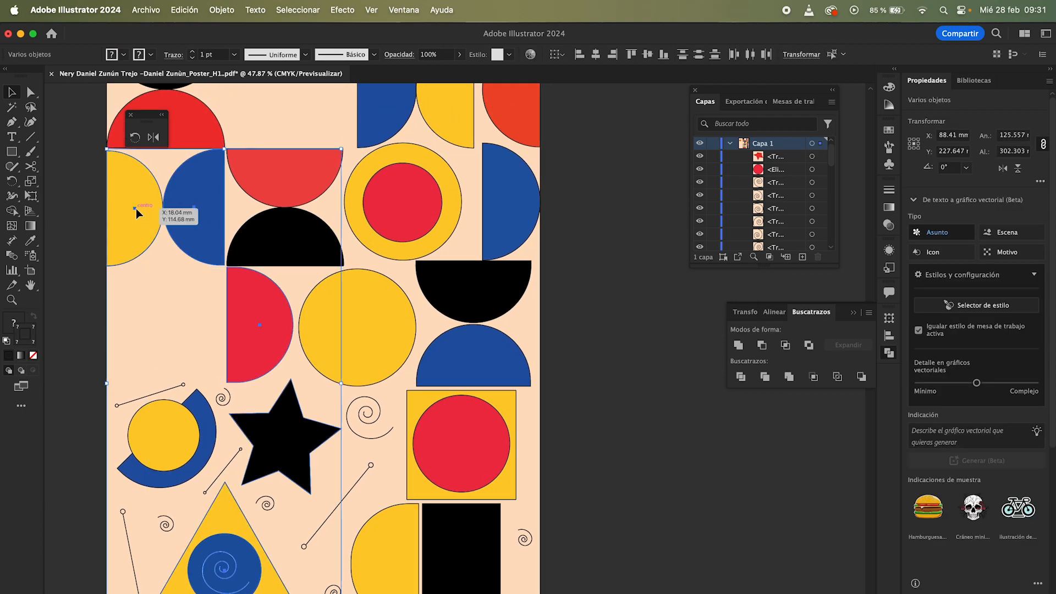
scroll(136, 209, up, 2)
click(222, 10)
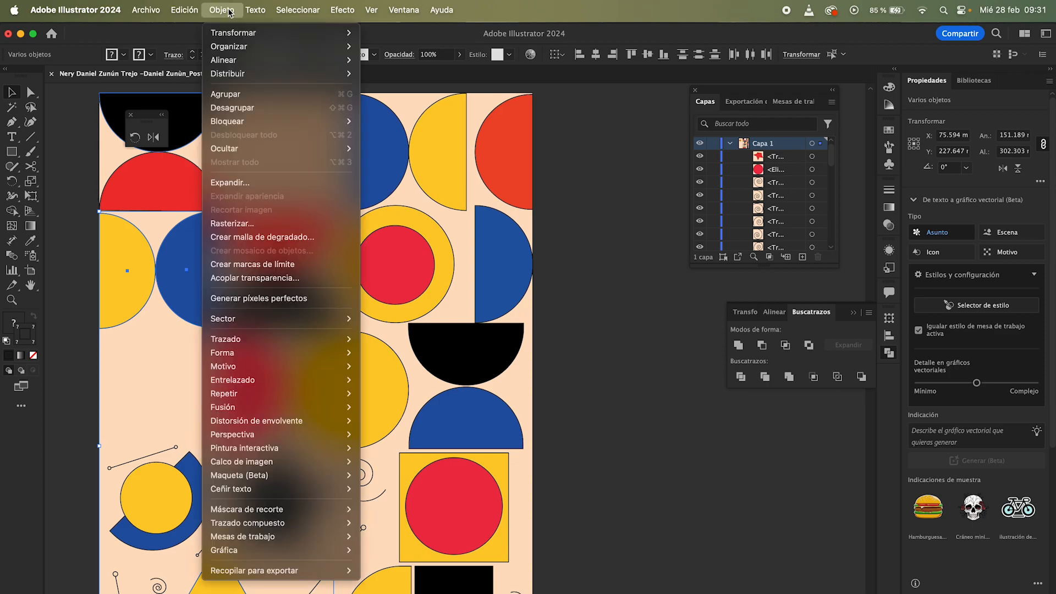
click(246, 95)
Step: Select the combined shape group and enter its isolation mode to edit the shapes inside
click(581, 317)
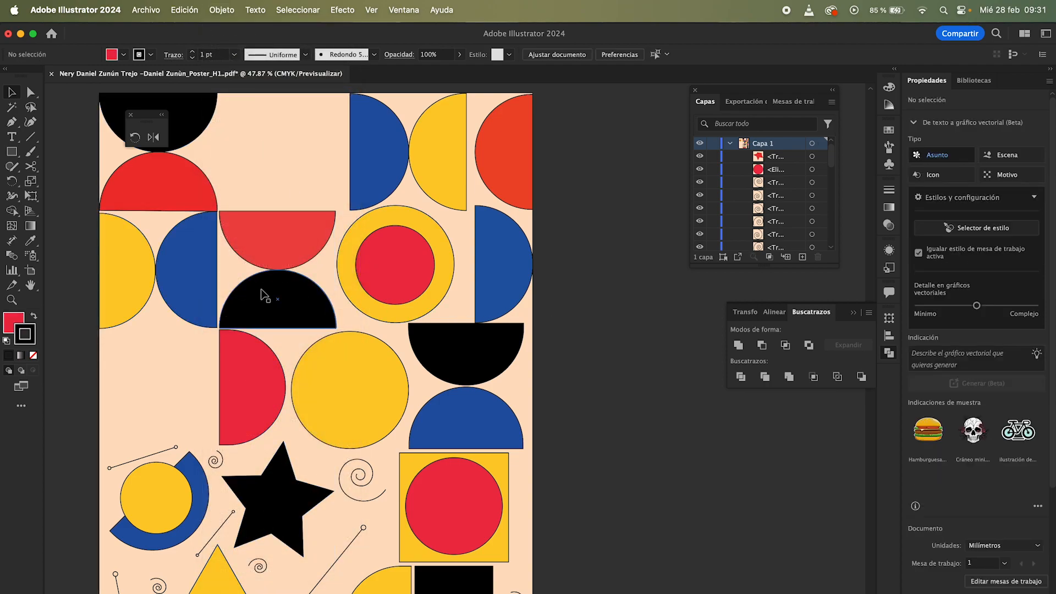
click(208, 286)
scroll(208, 285, left, 3)
scroll(208, 285, down, 2)
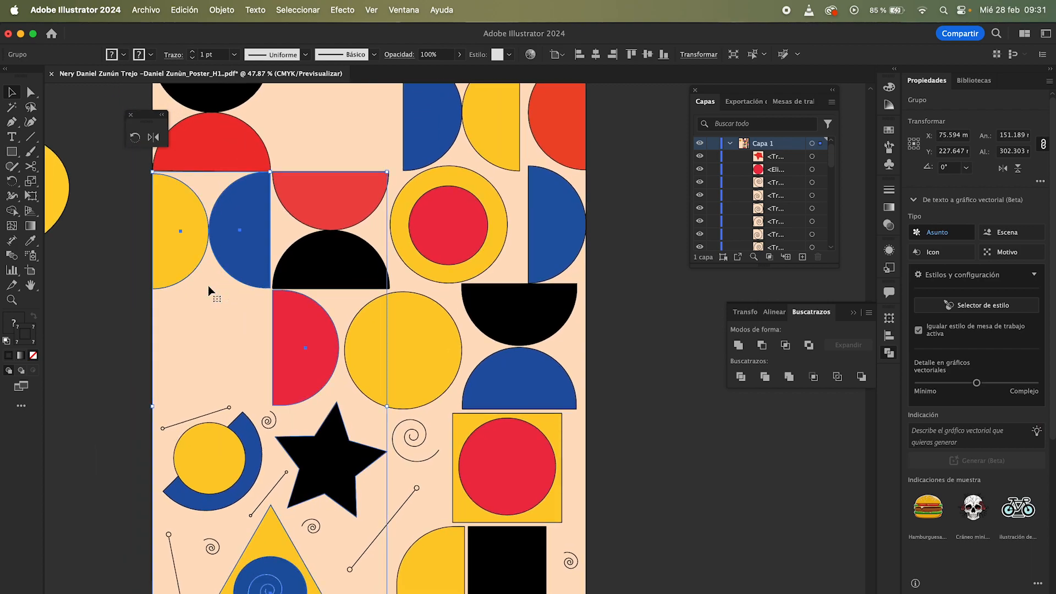
scroll(236, 273, down, 2)
scroll(236, 272, left, 1)
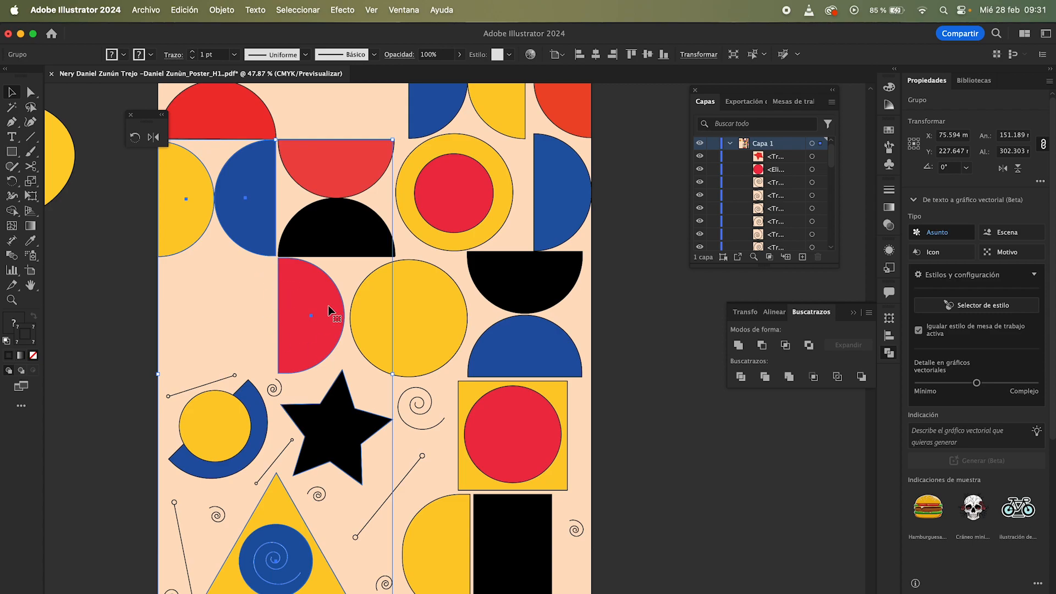
click(255, 291)
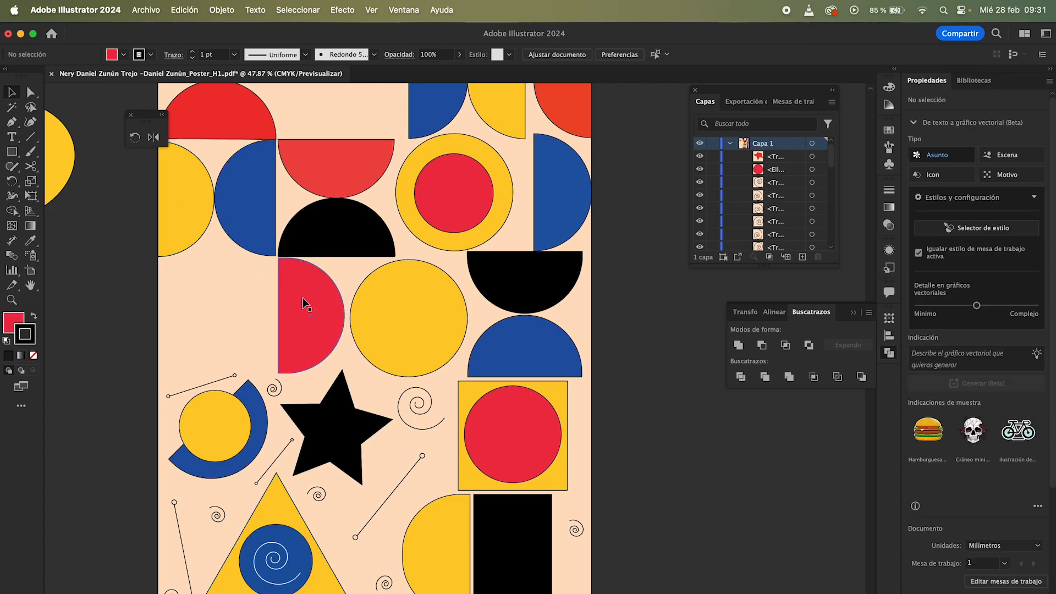
scroll(303, 301, left, 2)
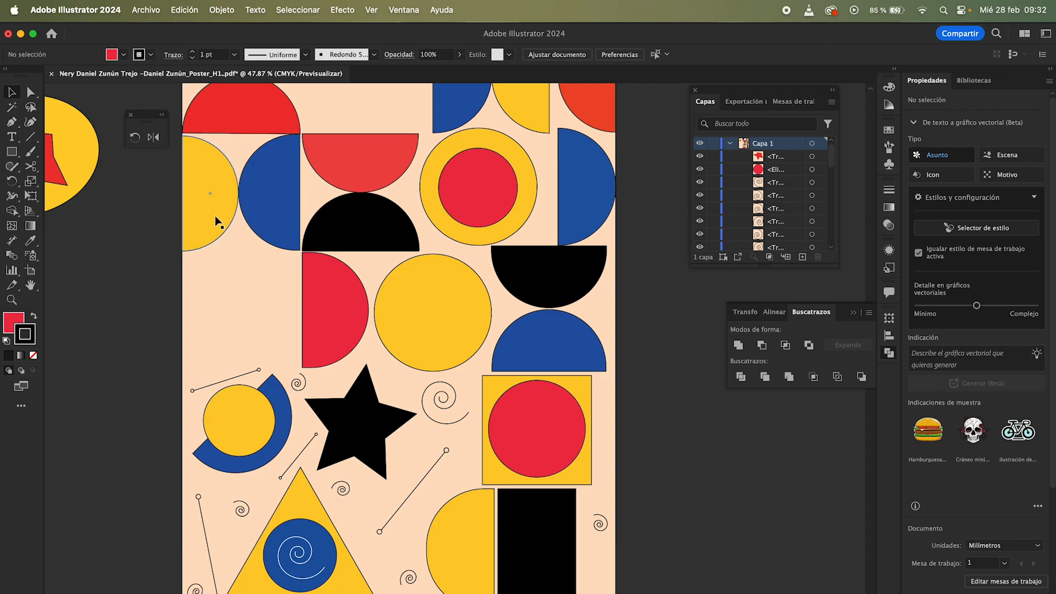
scroll(254, 299, up, 2)
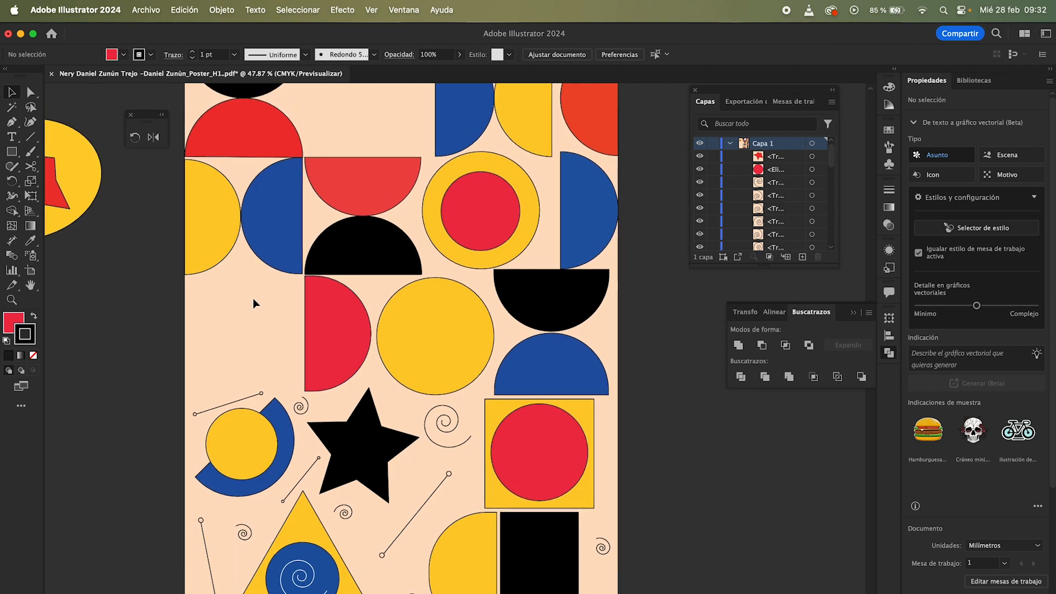
click(233, 227)
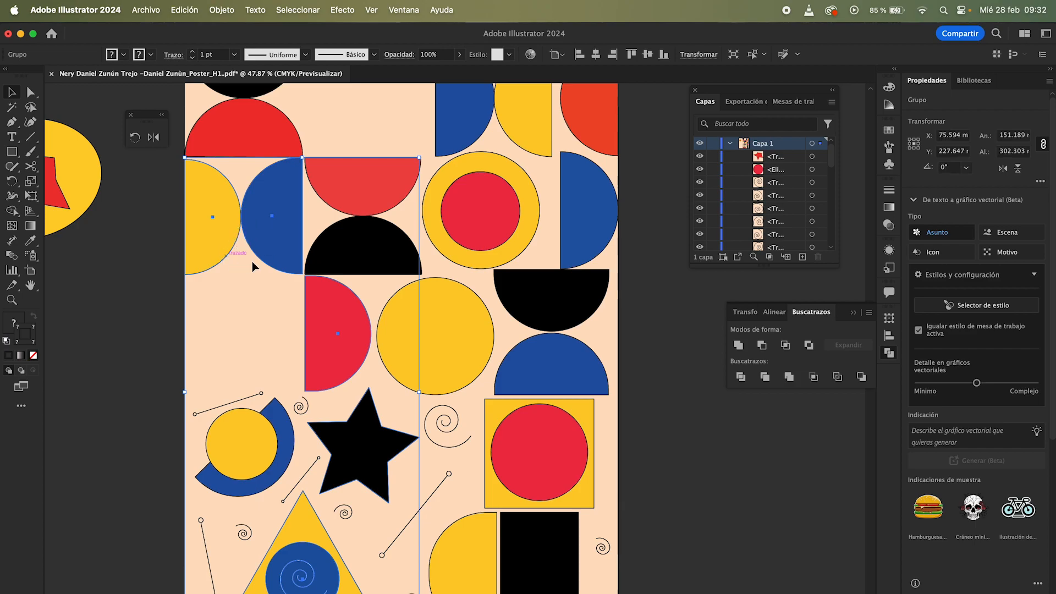
double_click(220, 230)
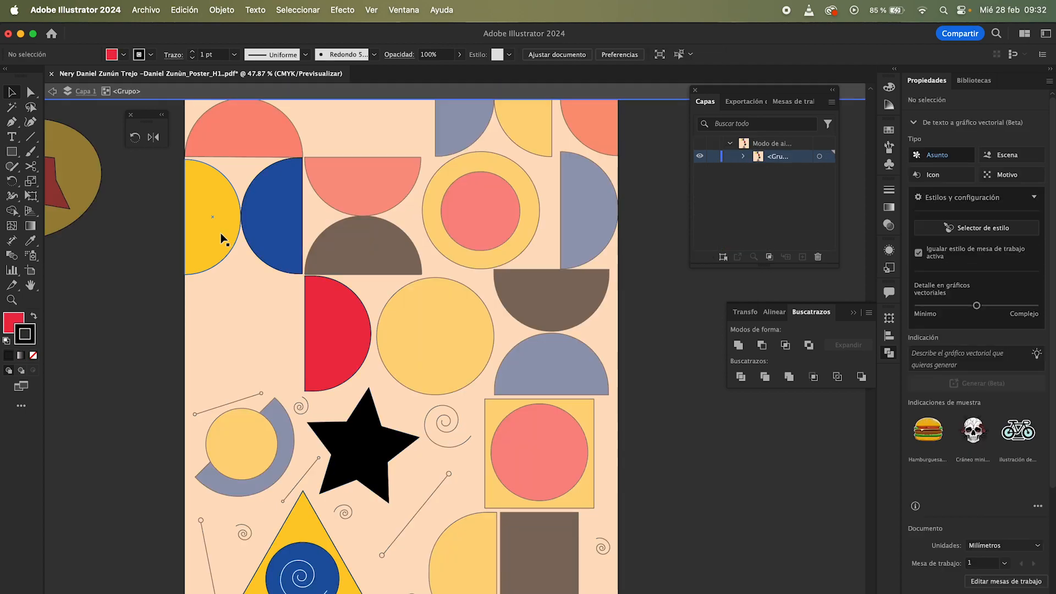
Step: Try to drag the inner star and triangle group to the right, undoing the move
scroll(267, 306, left, 2)
scroll(267, 306, up, 1)
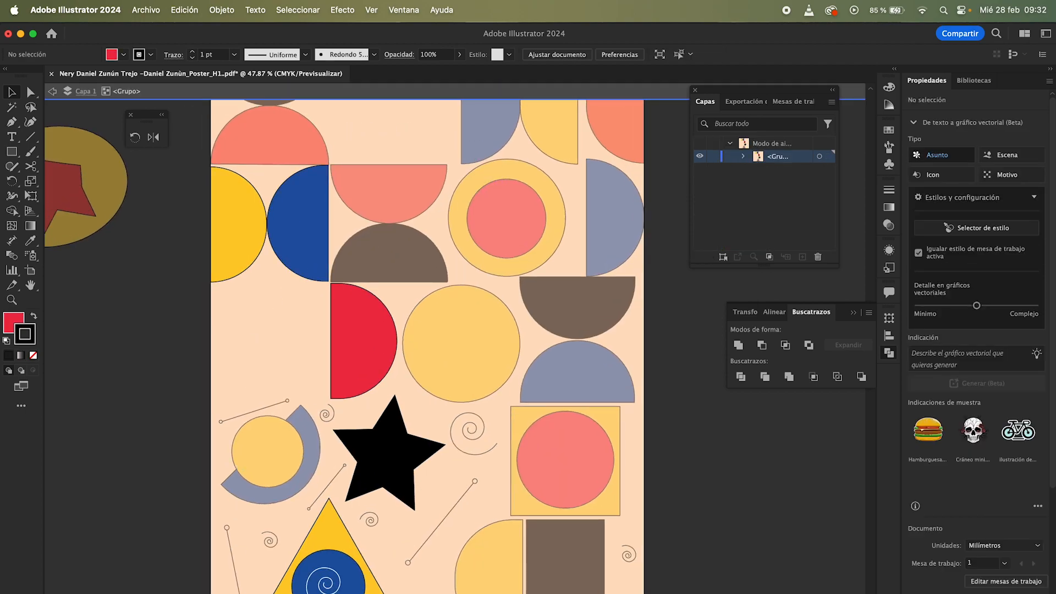
scroll(542, 284, right, 2)
scroll(543, 284, down, 1)
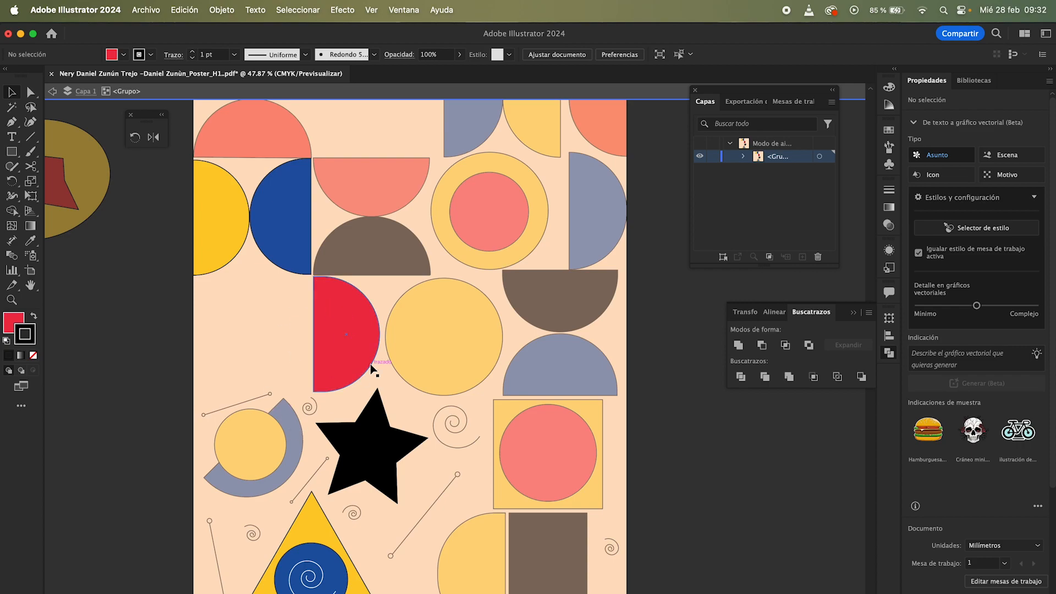
scroll(410, 267, left, 2)
scroll(410, 266, down, 2)
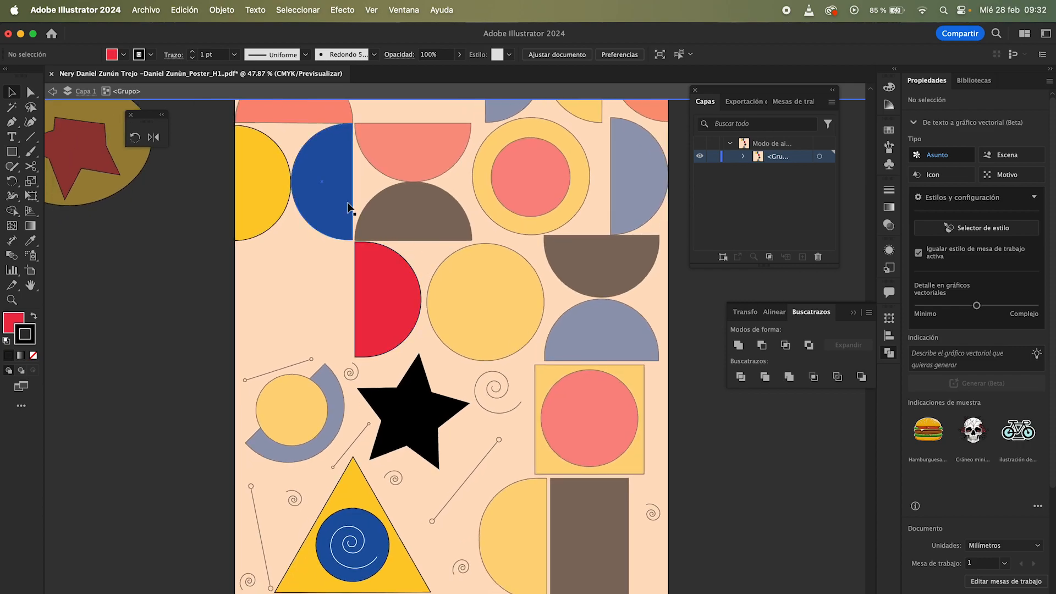
click(348, 208)
click(275, 192)
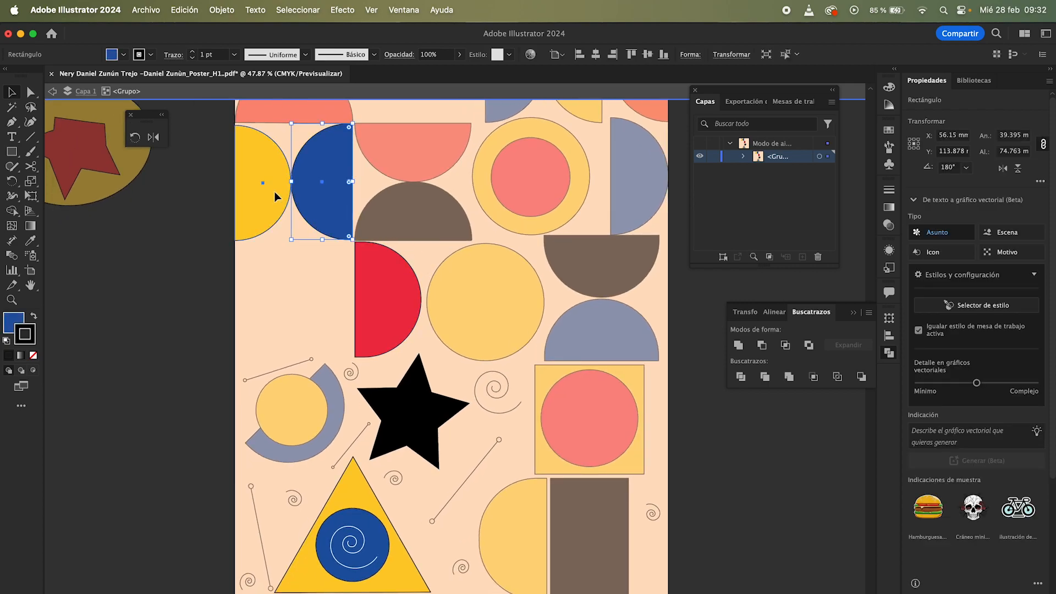
click(303, 189)
click(385, 306)
drag(385, 306, 560, 305)
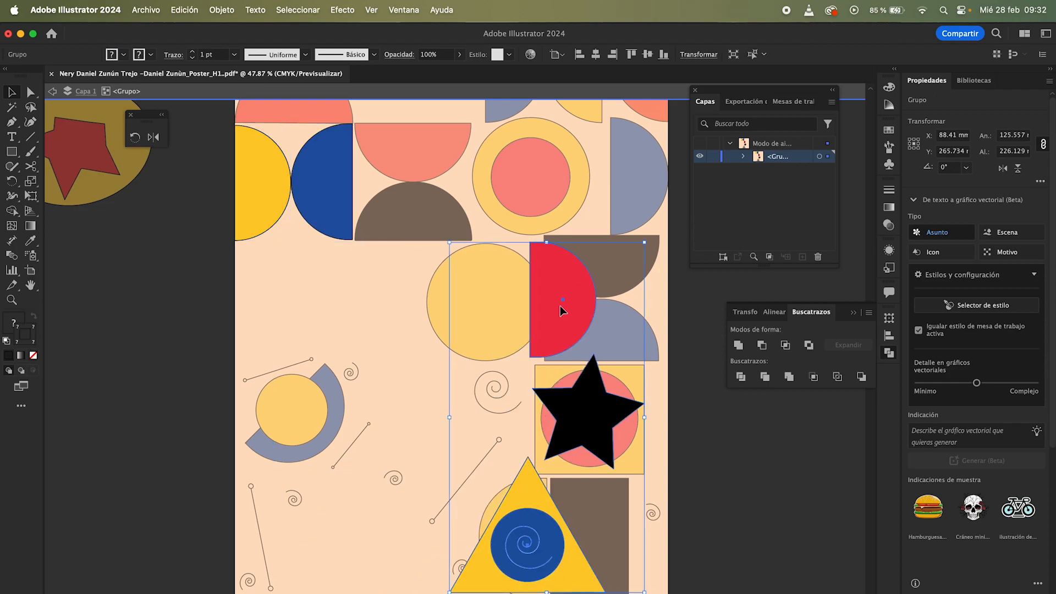
key(super+z)
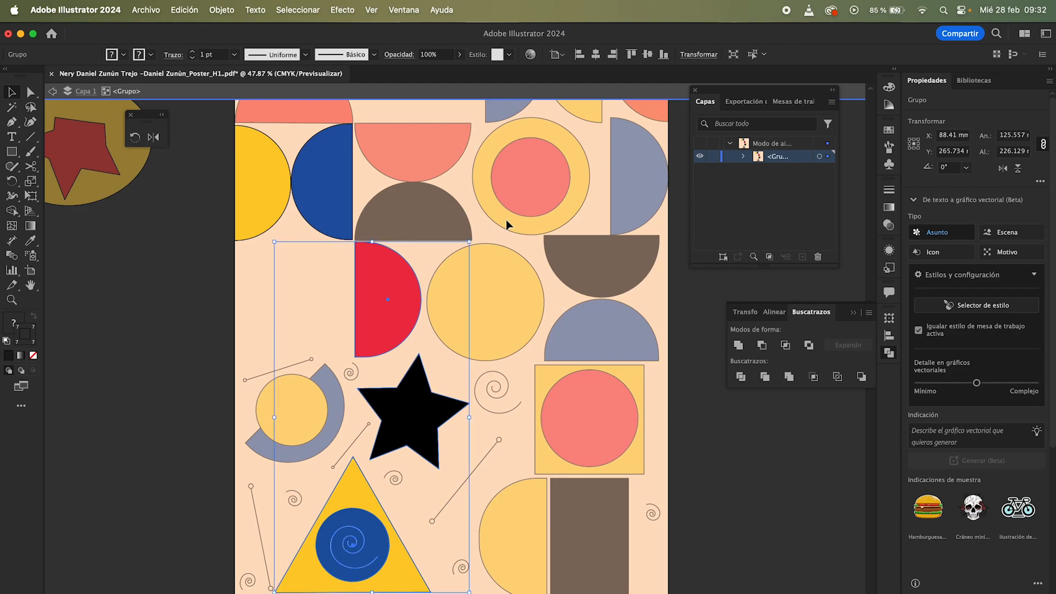
Step: Try moving the blue half circle and the triangle within the nested groups, undoing the changes
click(368, 196)
drag(344, 196, 292, 288)
click(342, 216)
click(372, 289)
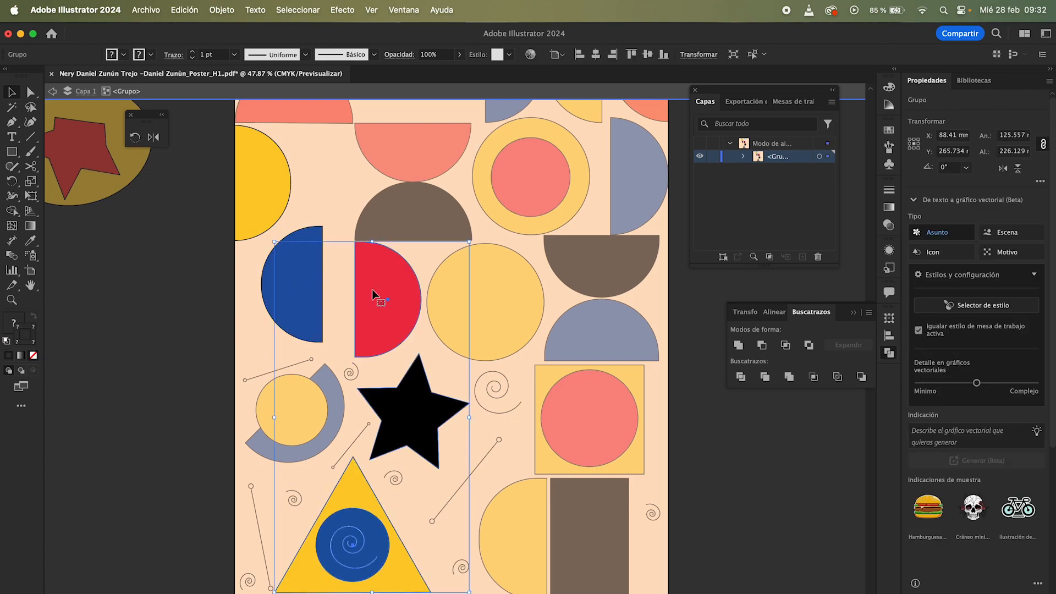
double_click(377, 326)
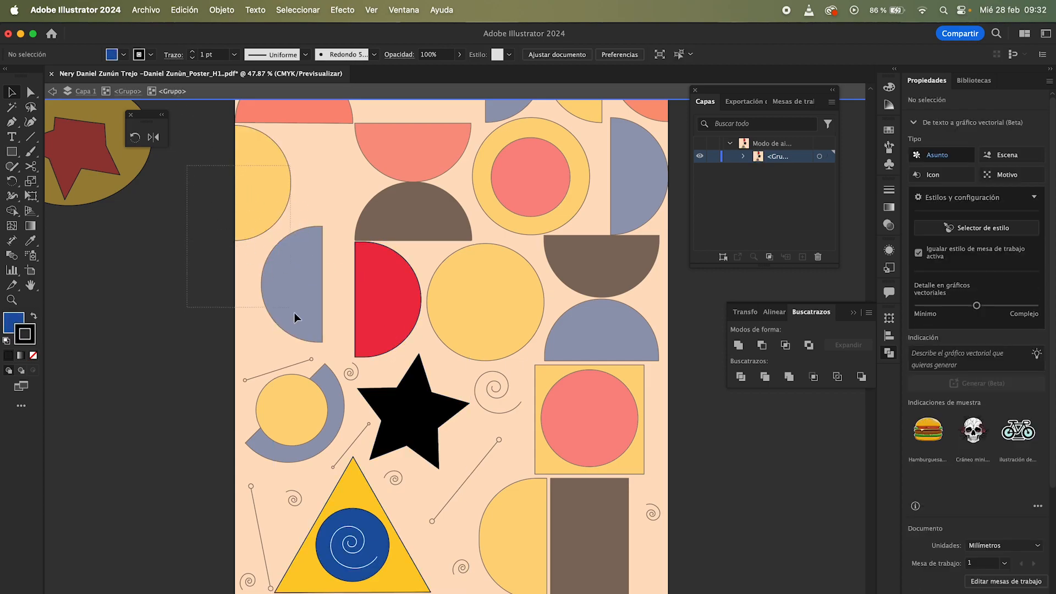
double_click(400, 406)
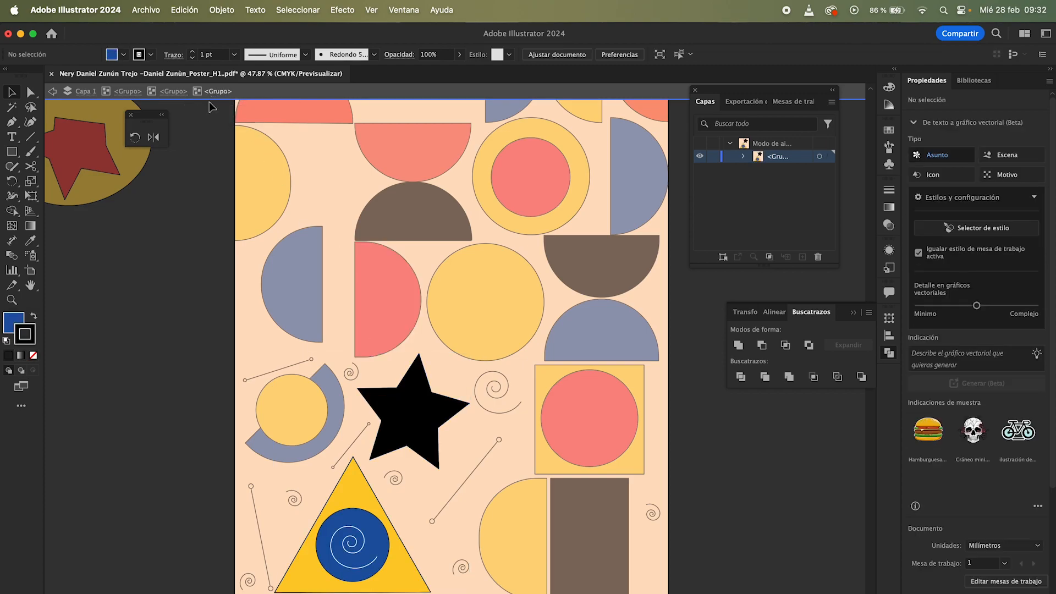
double_click(367, 499)
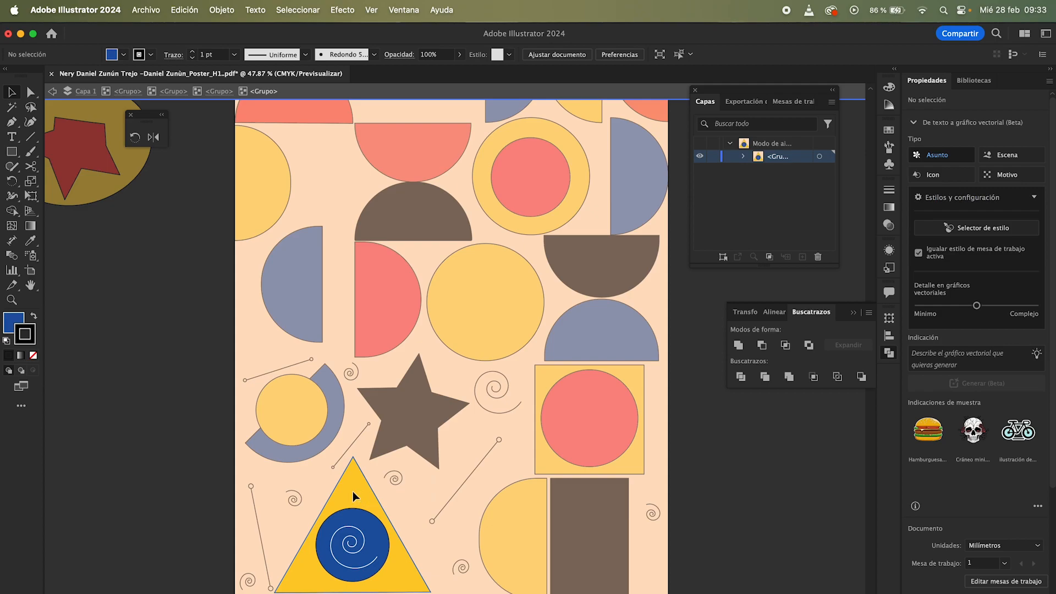
double_click(352, 490)
drag(366, 481, 491, 446)
key(super+z)
key(super+z)
key(super+z)
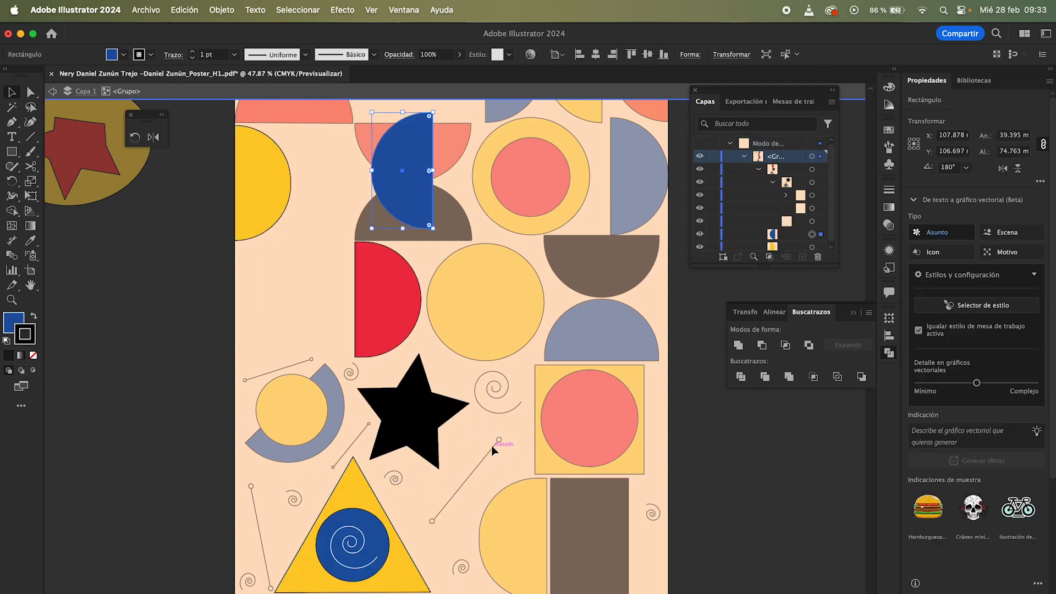
Step: Move the blue half circle down beside the red half circle and exit isolation mode
click(322, 325)
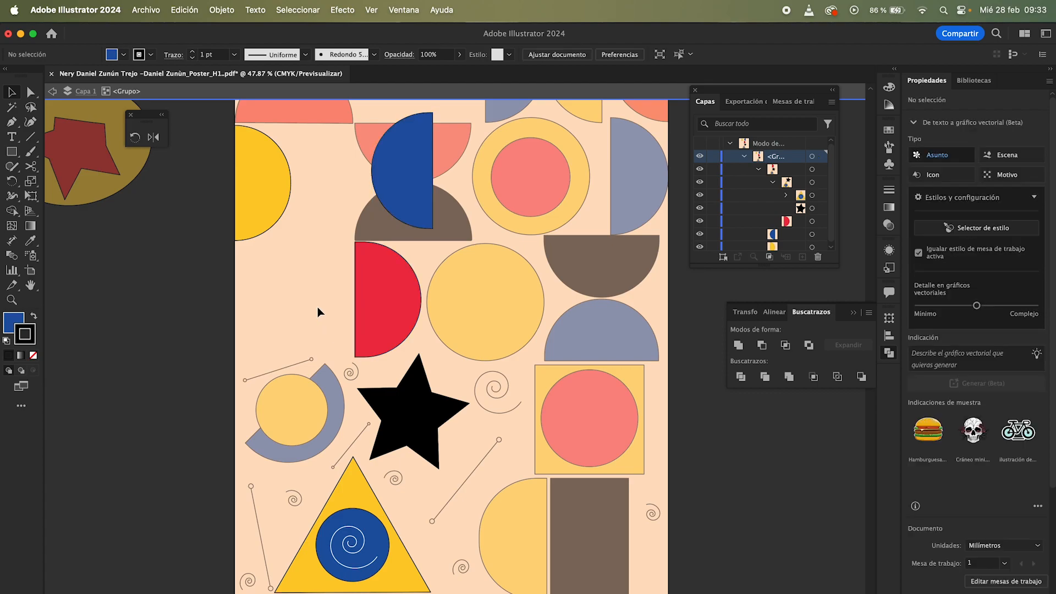
drag(394, 221, 286, 335)
double_click(198, 310)
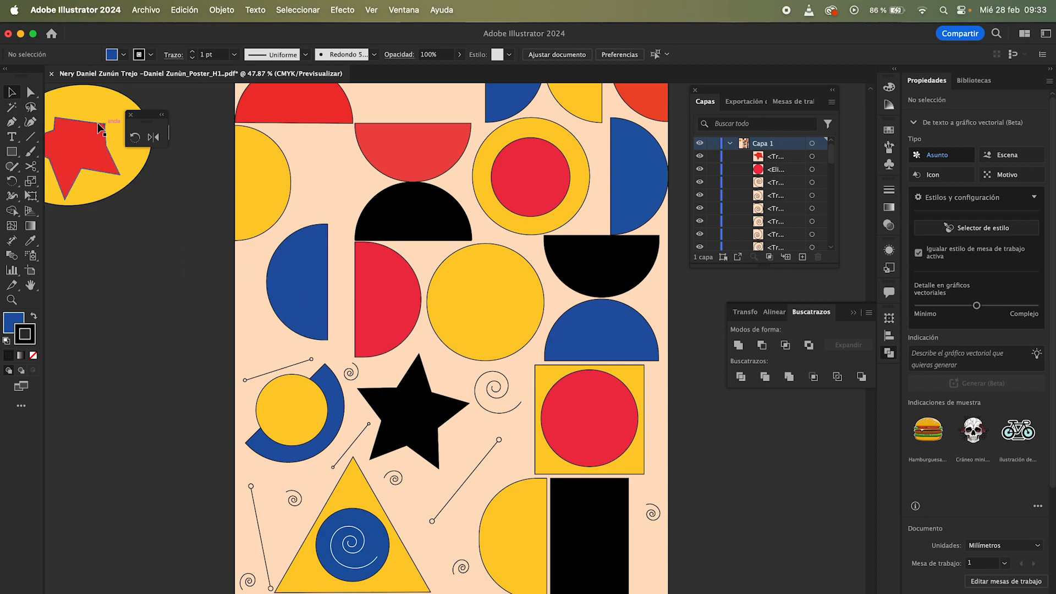
Step: With Direct Selection, nudge the blue, red and yellow half circles and the black star slightly
click(37, 98)
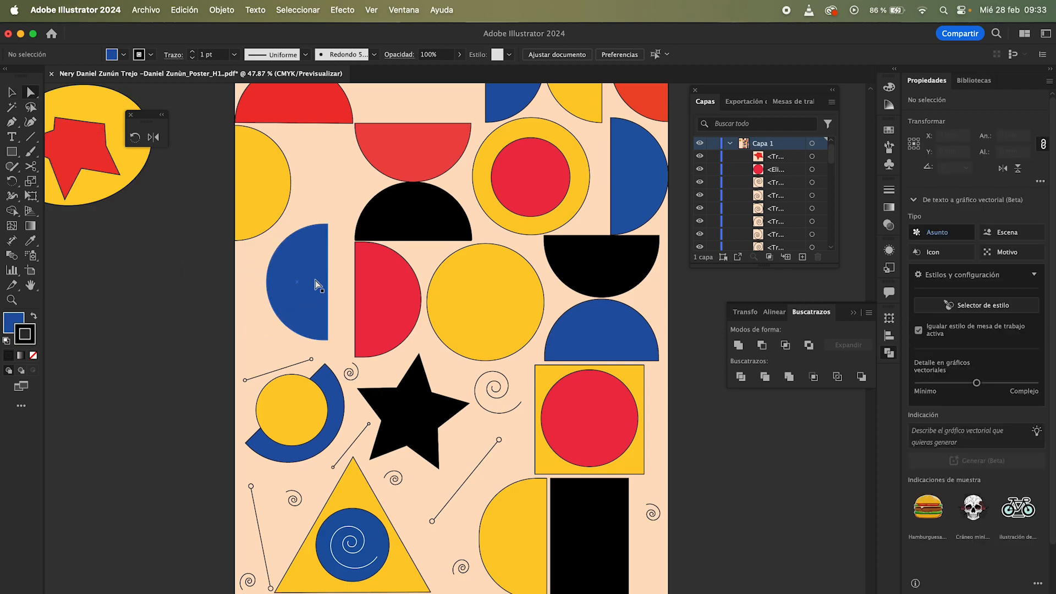
mouse_move(297, 268)
mouse_down()
mouse_move(265, 287)
mouse_move(303, 272)
mouse_up()
drag(387, 286, 377, 293)
mouse_move(266, 204)
mouse_down()
mouse_move(297, 202)
mouse_move(277, 203)
mouse_up()
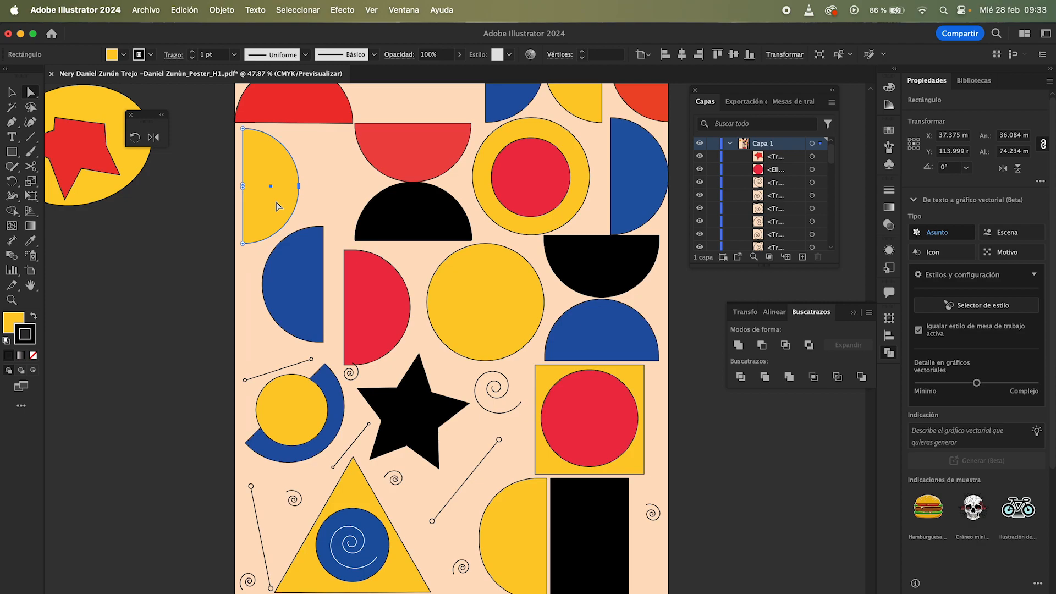
drag(404, 411, 407, 403)
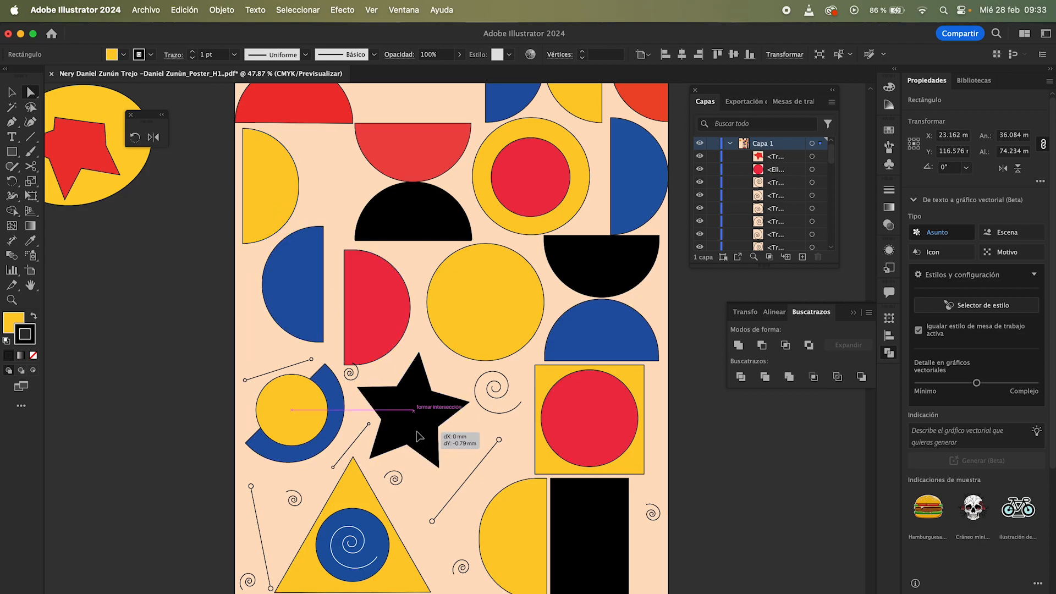
Step: Select anchor points on the spiral inside the blue circle
click(361, 535)
click(374, 532)
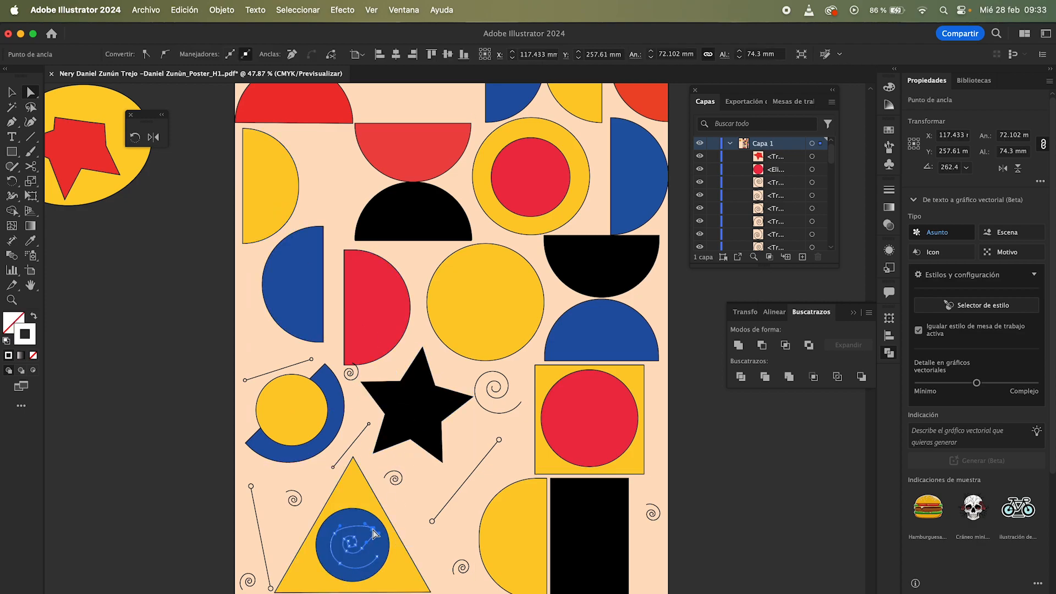
click(373, 530)
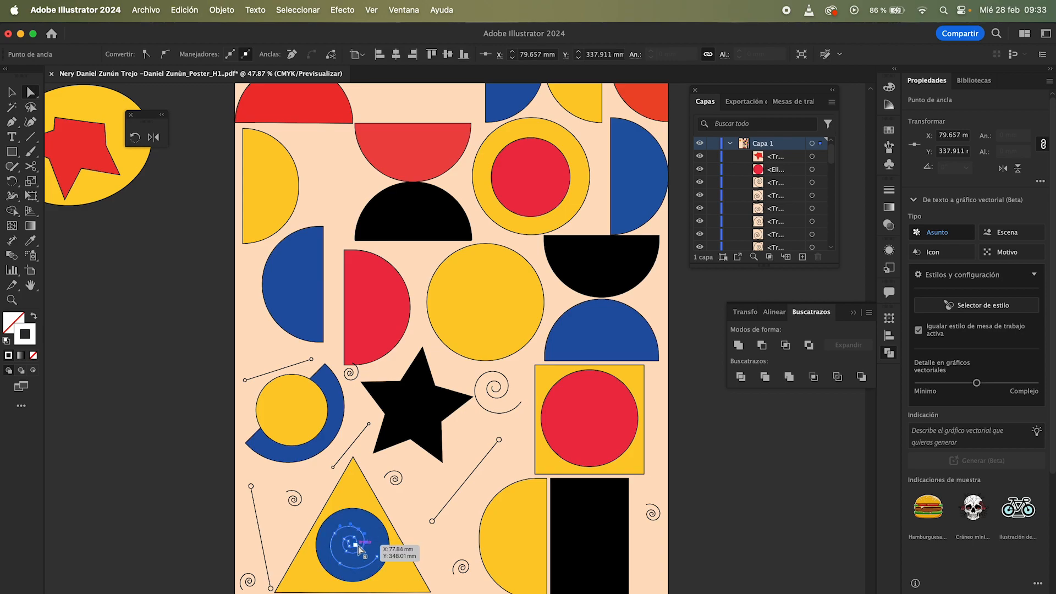
click(357, 569)
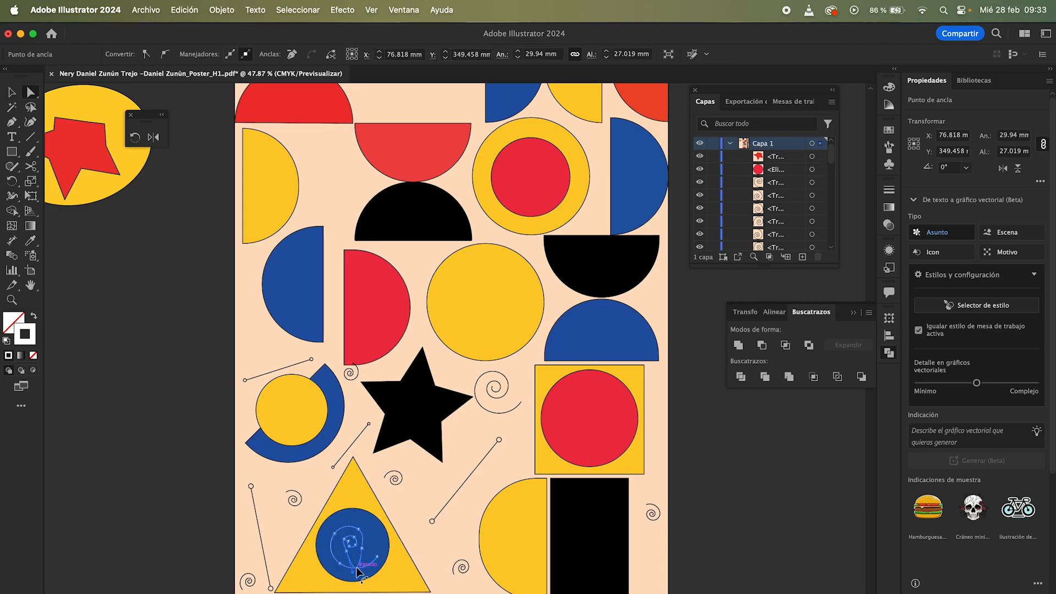
Step: Nudge the short line above the yellow circle slightly and reselect the whole shape group
key(v)
click(208, 496)
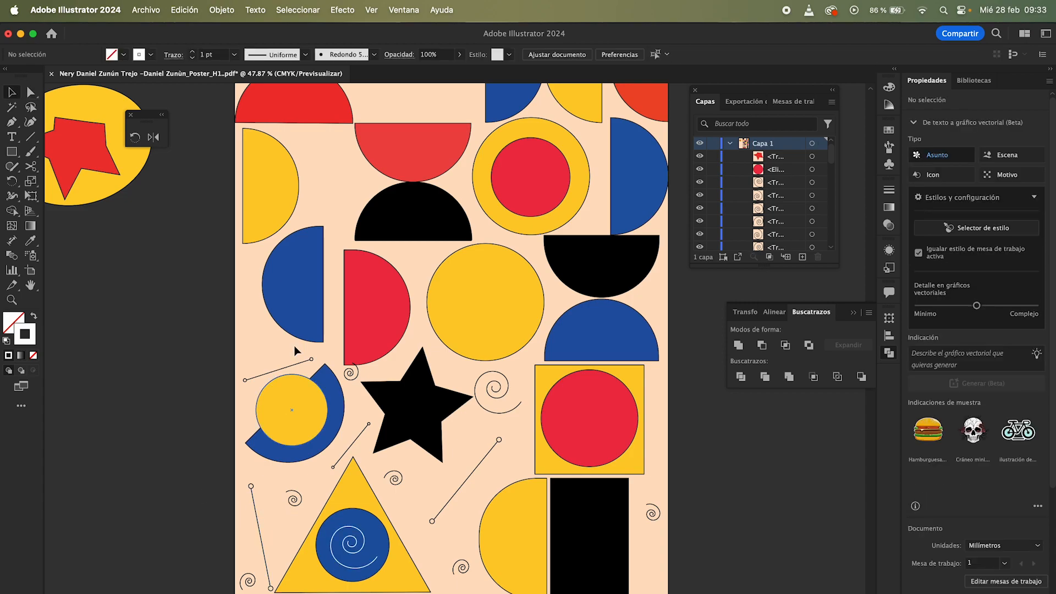
mouse_move(285, 365)
mouse_down()
mouse_move(199, 371)
mouse_move(200, 400)
mouse_move(256, 361)
mouse_move(282, 368)
mouse_up()
click(250, 330)
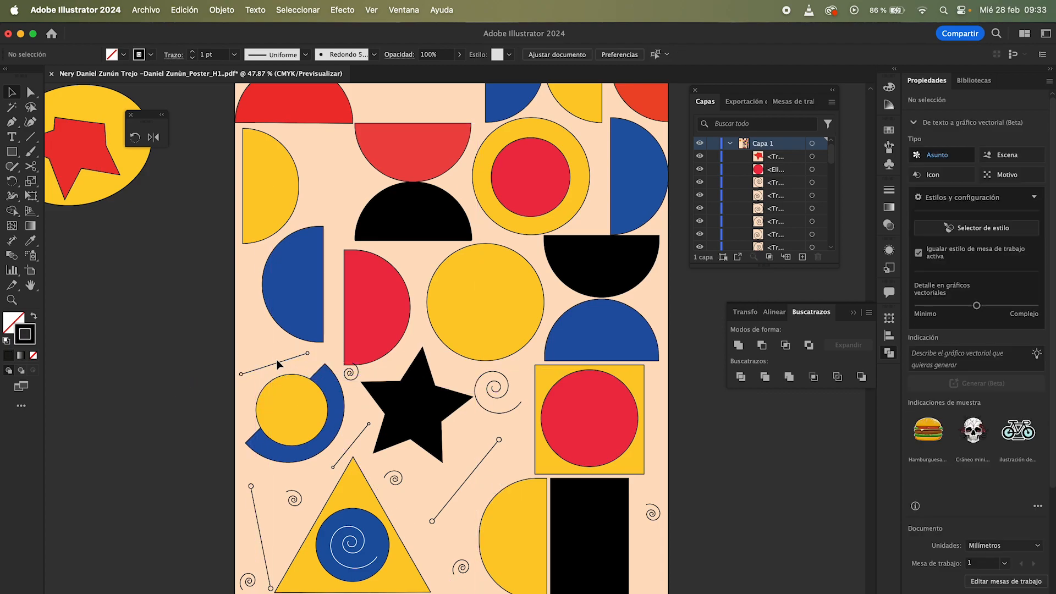
click(357, 532)
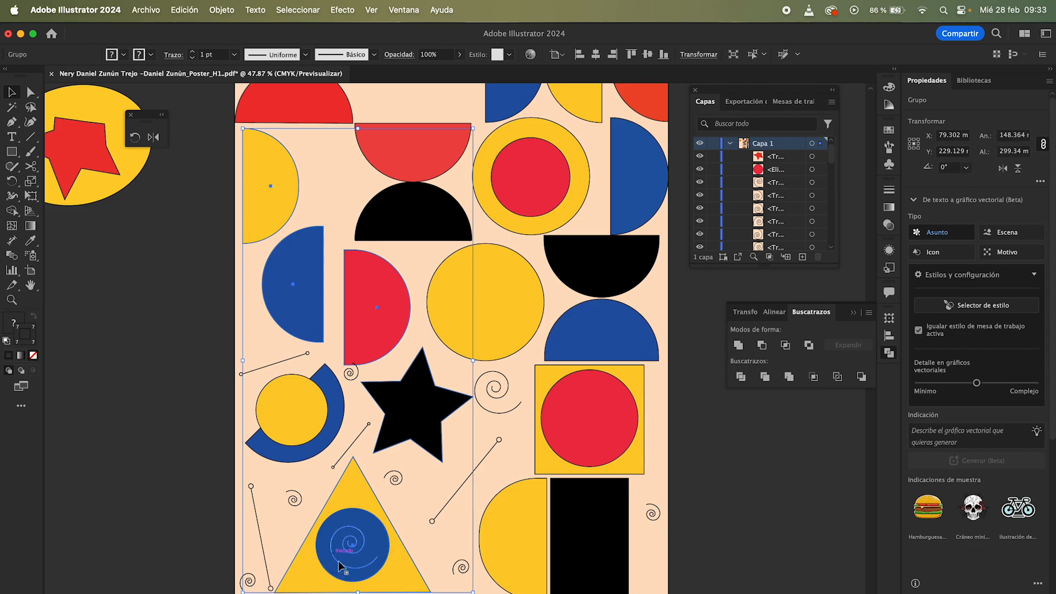
Step: Enter and exit isolation mode on the group containing the triangle
double_click(350, 526)
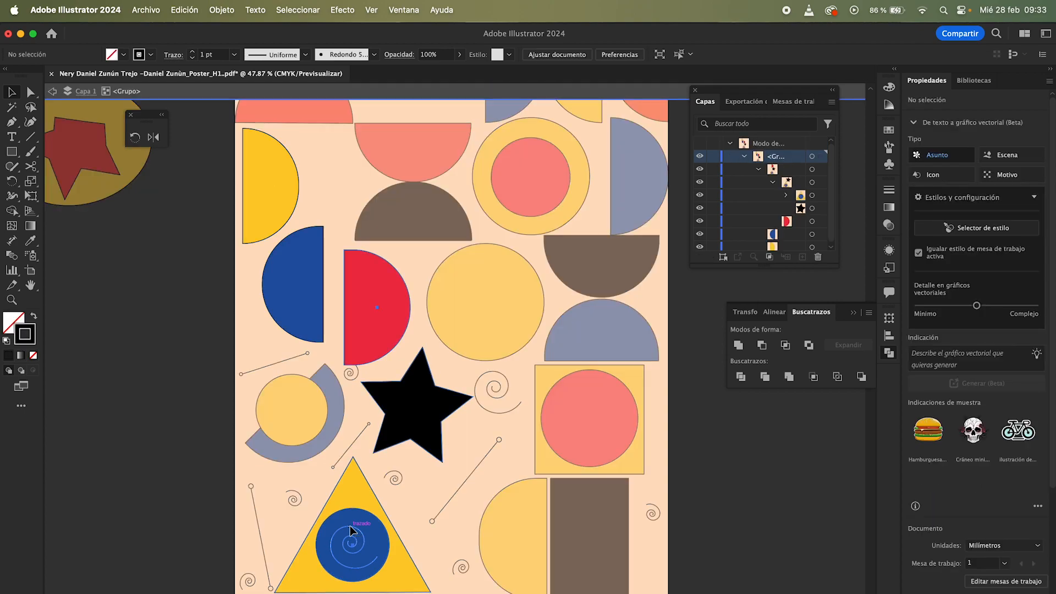
double_click(214, 473)
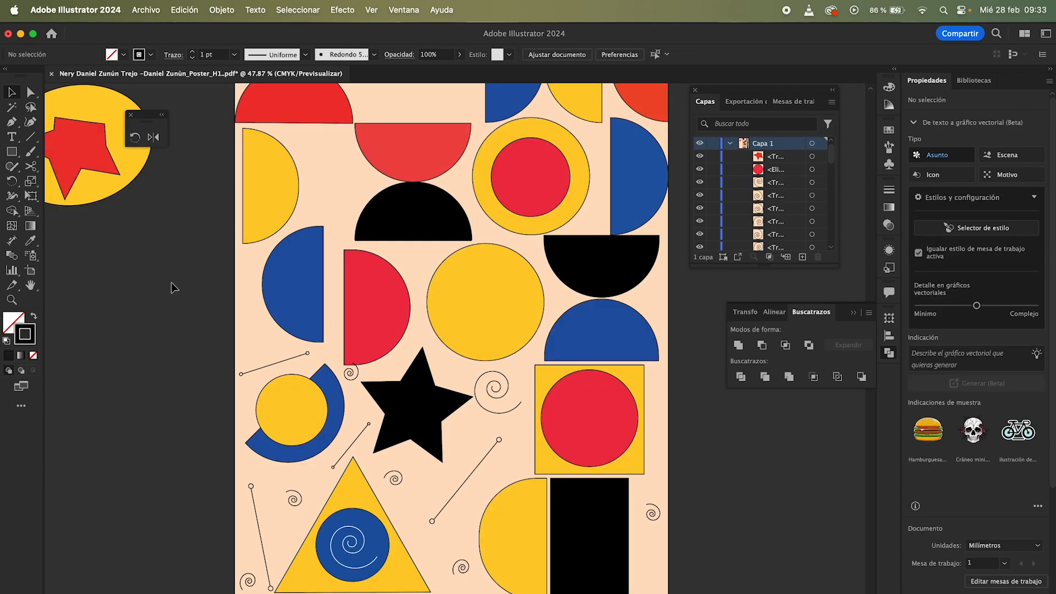
Step: Switch to the Group Selection tool, select the spiral inside the blue circle and nudge nearby grouped shapes slightly
click(35, 101)
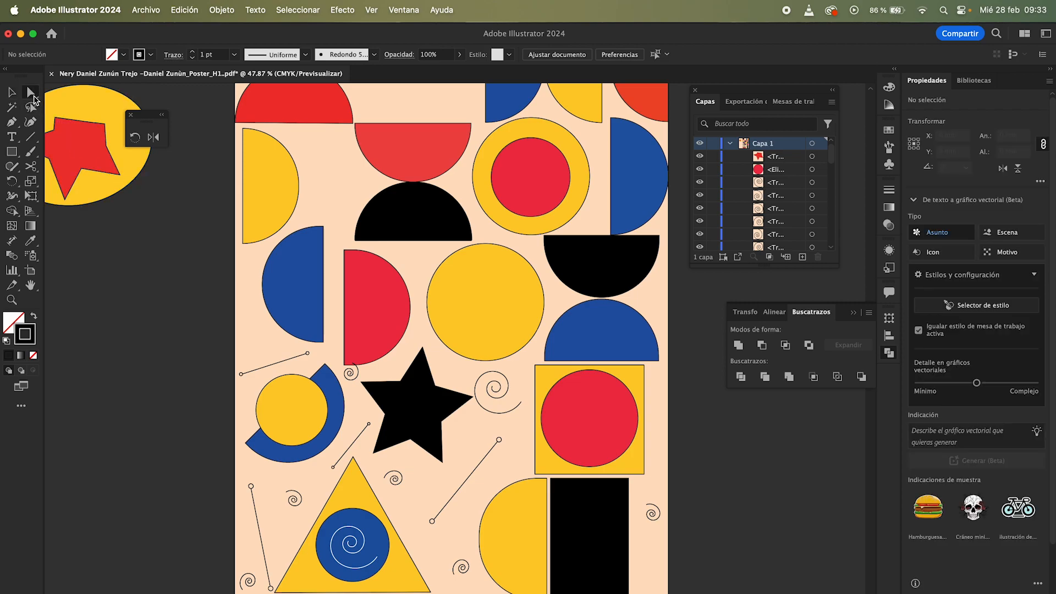
click(35, 101)
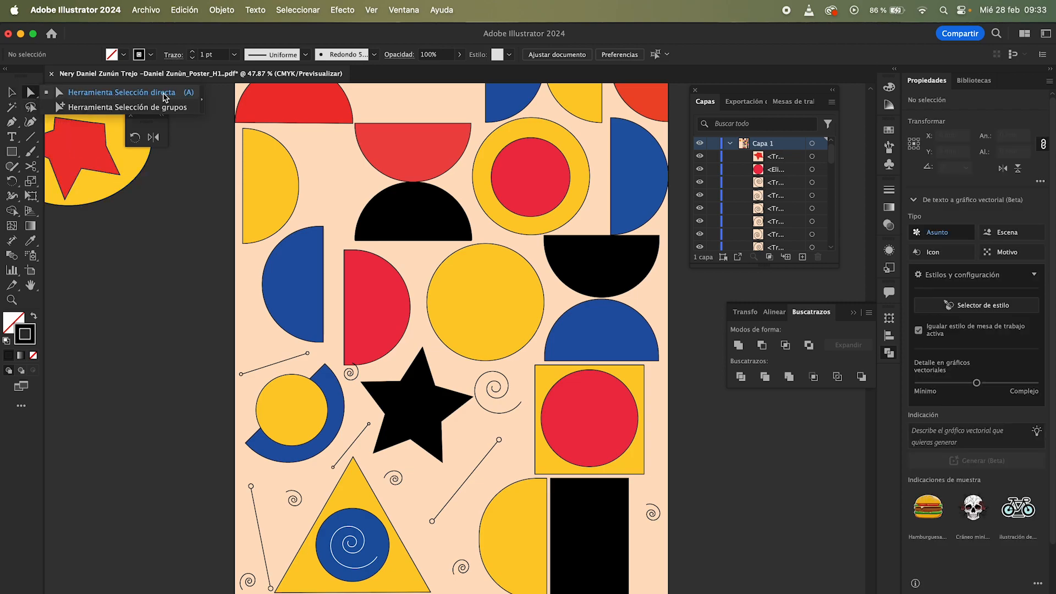
click(147, 112)
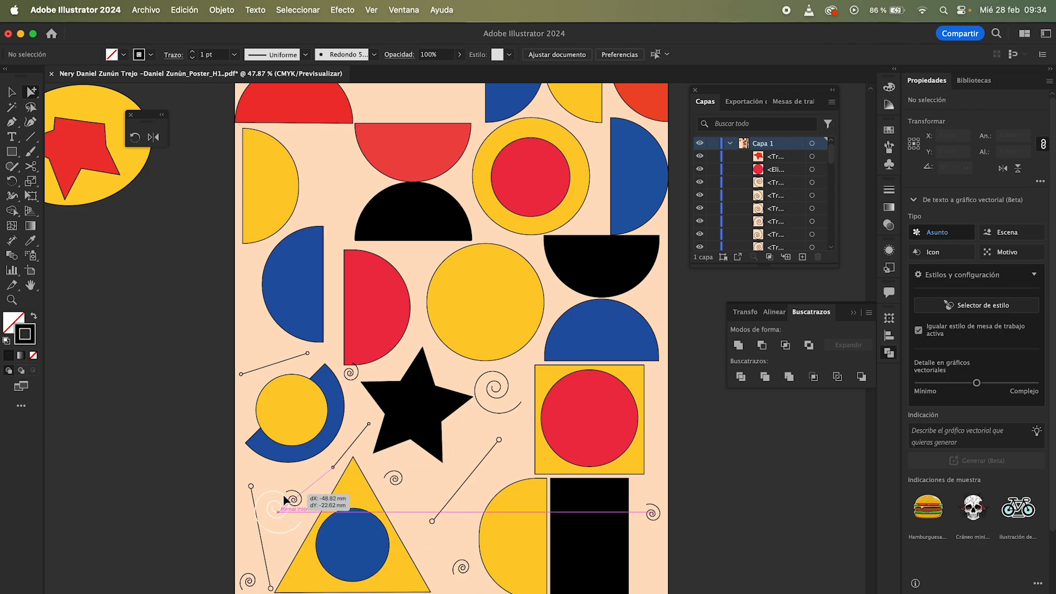
click(360, 535)
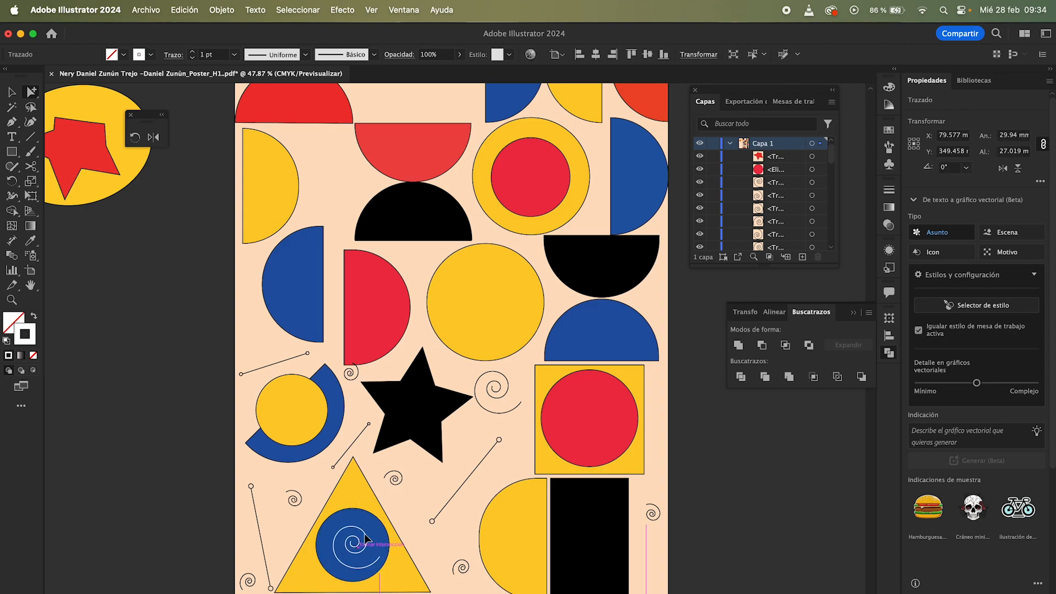
drag(418, 434, 415, 432)
drag(388, 335, 389, 325)
drag(320, 301, 348, 297)
Step: With the Group Selection tool, select and nudge the red and blue half circles, then select their enclosing group
click(382, 267)
drag(383, 267, 358, 292)
click(333, 231)
click(291, 272)
click(355, 290)
mouse_move(297, 272)
mouse_down()
mouse_move(310, 219)
mouse_move(295, 260)
mouse_up()
click(308, 233)
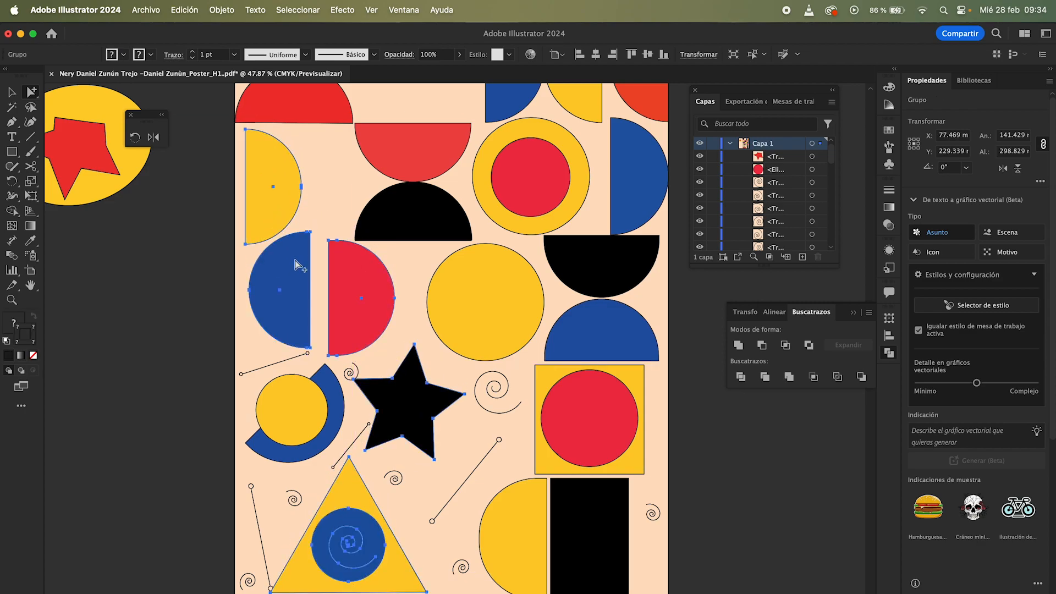
Step: Select the red half circle's group and move it slightly, then nudge the yellow triangle a little
click(387, 375)
click(395, 304)
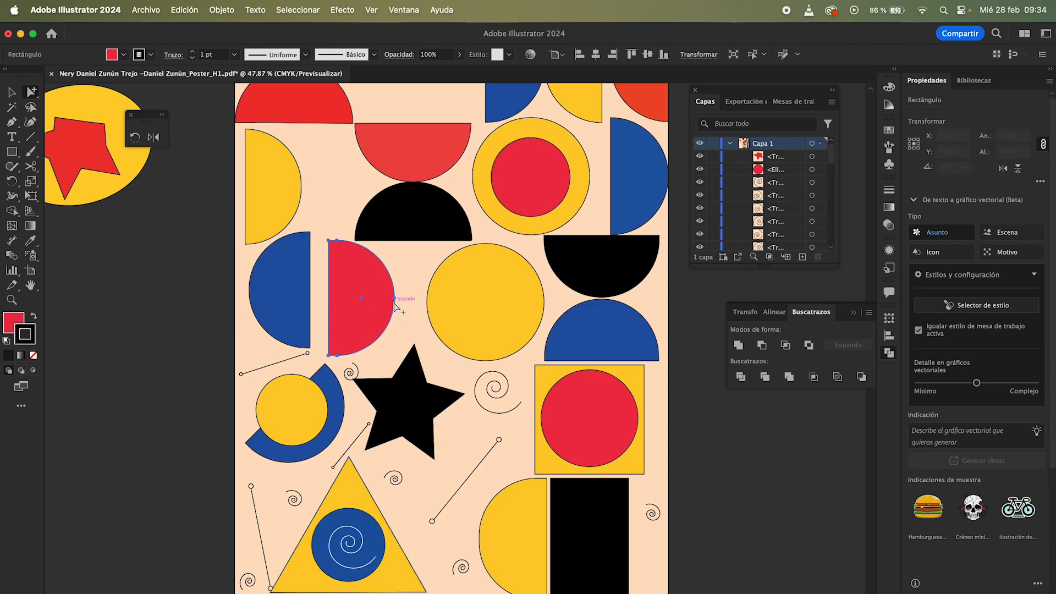
shift+click(421, 394)
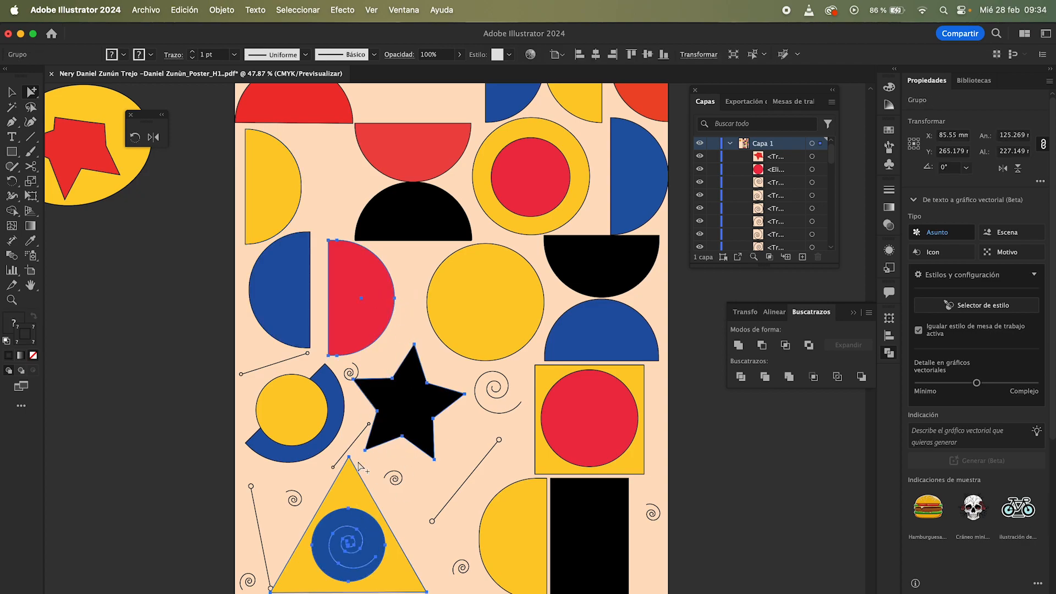
drag(414, 366, 413, 399)
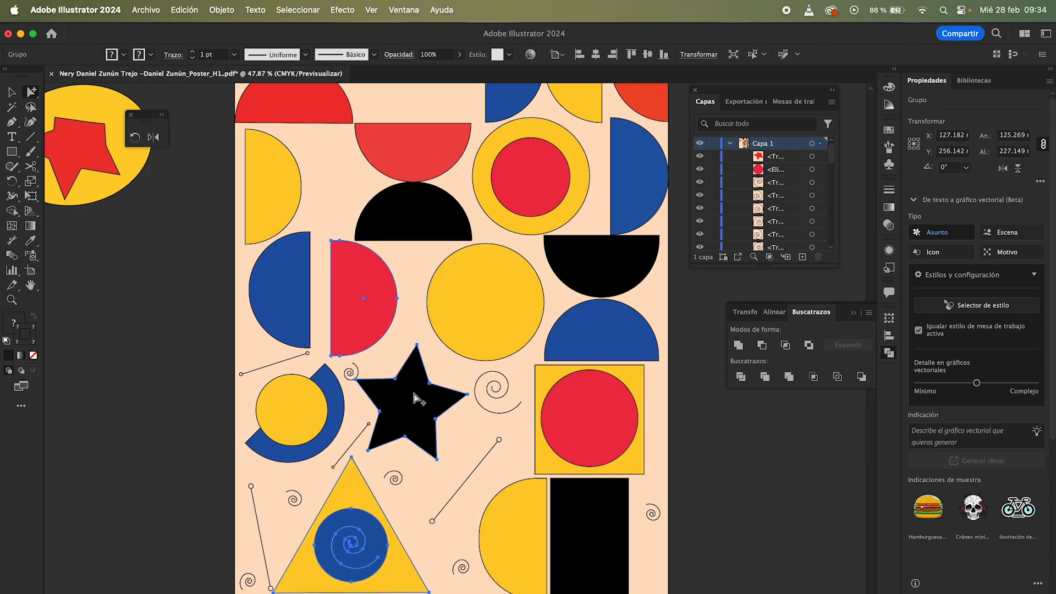
click(401, 360)
click(379, 509)
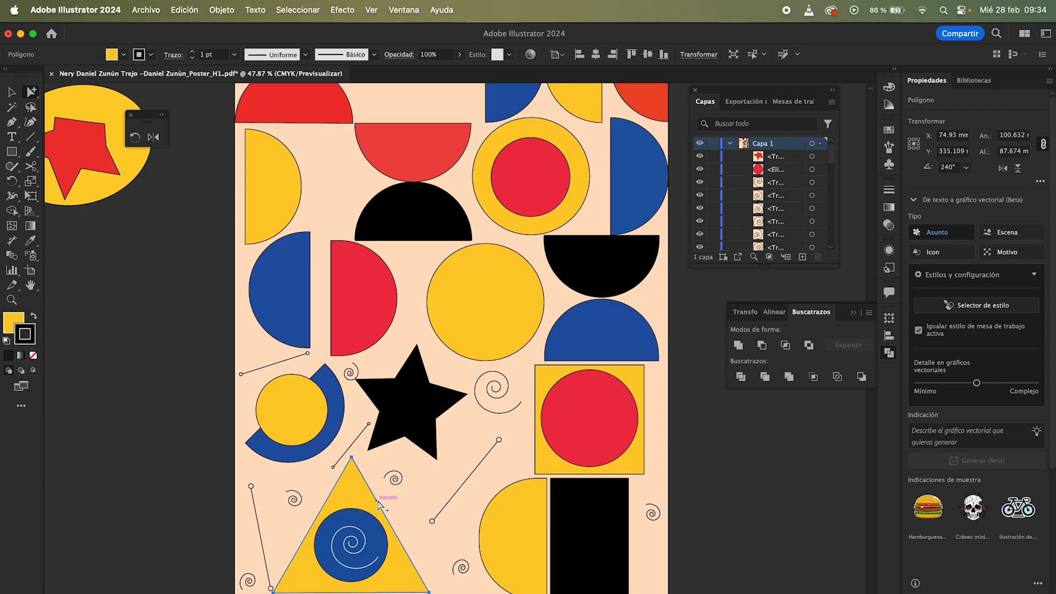
mouse_move(363, 492)
mouse_down()
mouse_move(448, 476)
mouse_move(368, 497)
mouse_up()
Step: Select the star, the triangle and their enclosing groups with successive Group Selection clicks, then deselect
click(390, 466)
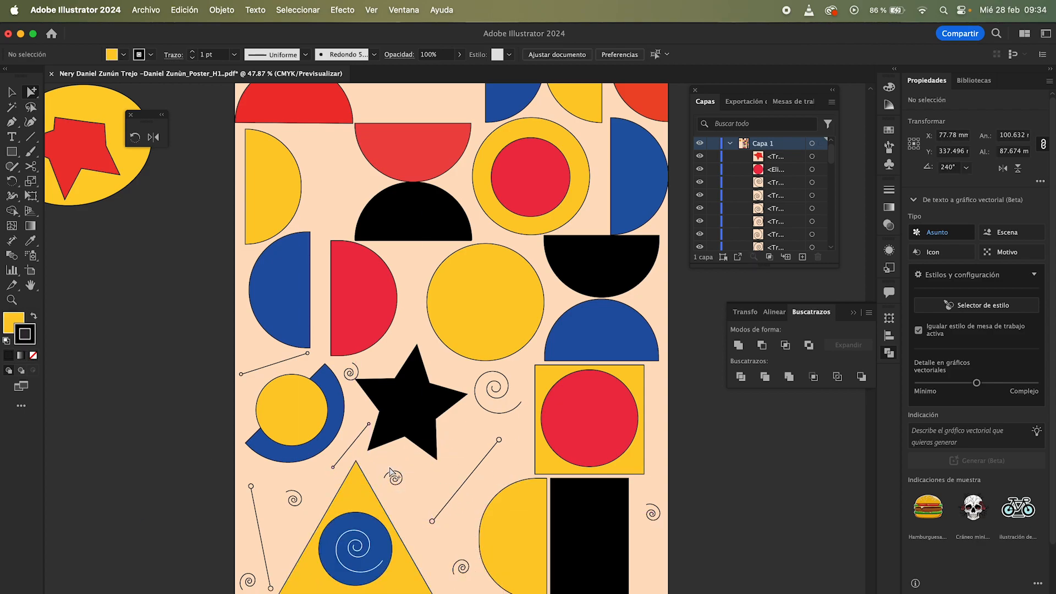
click(404, 421)
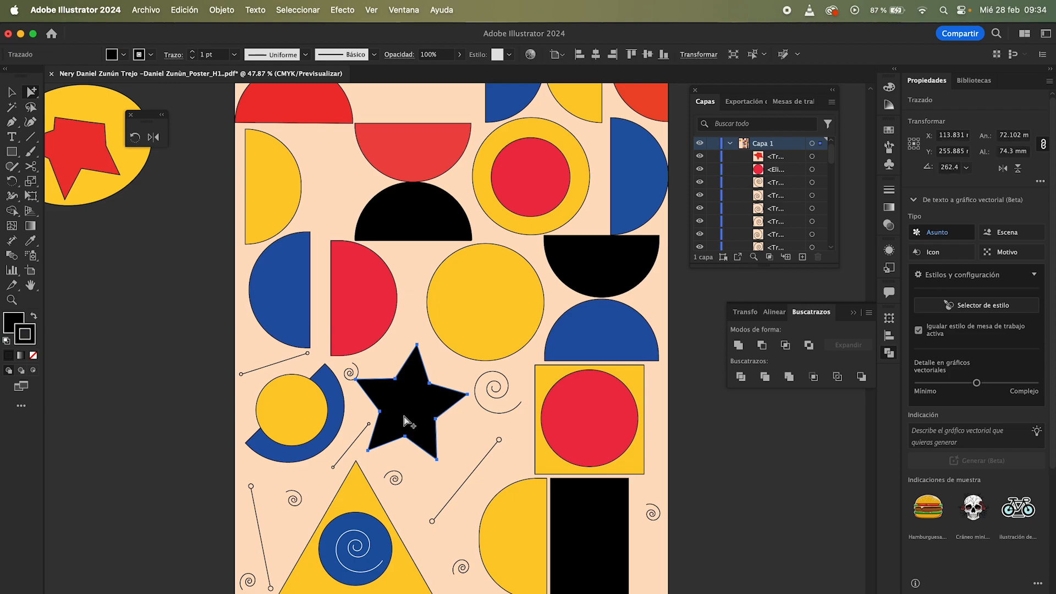
click(360, 501)
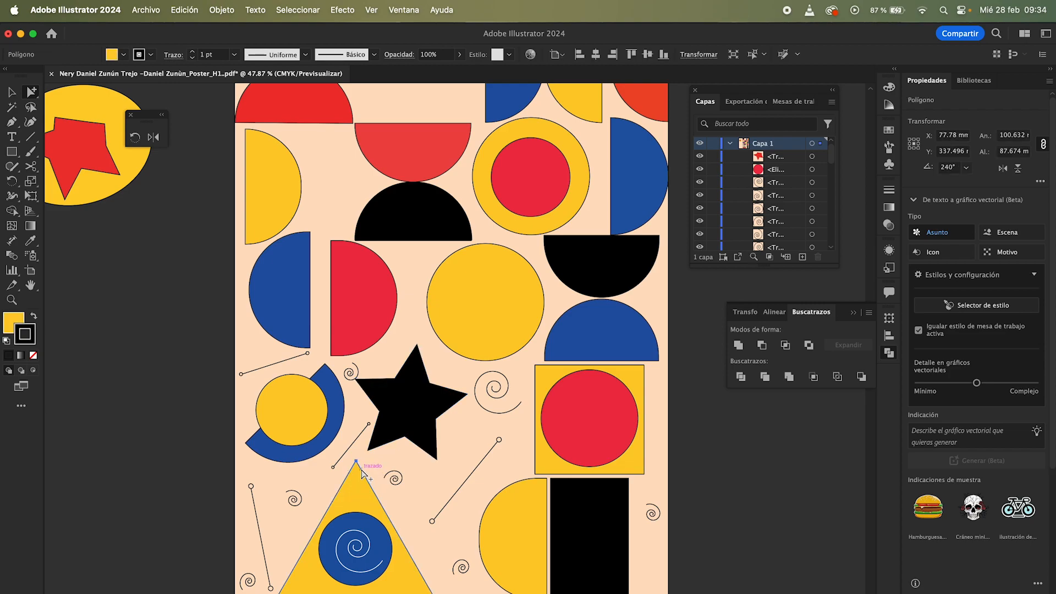
click(359, 474)
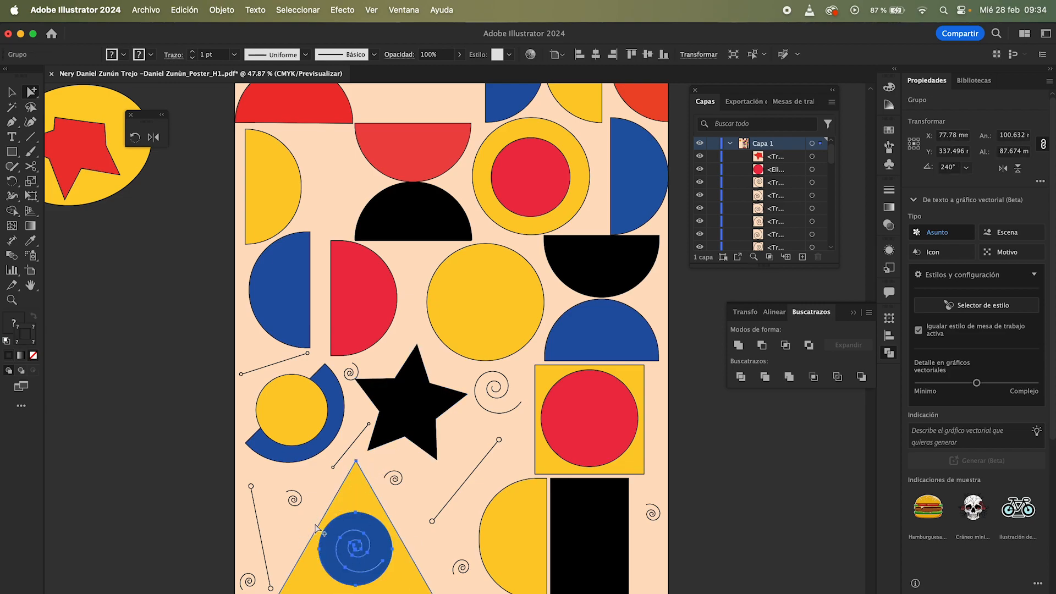
click(386, 472)
double_click(414, 423)
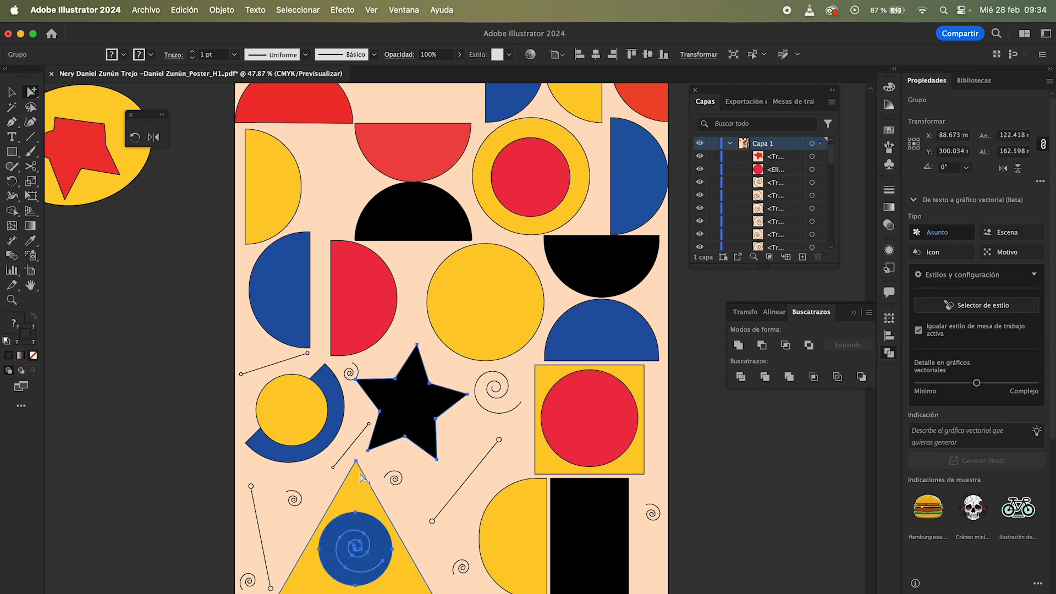
click(397, 331)
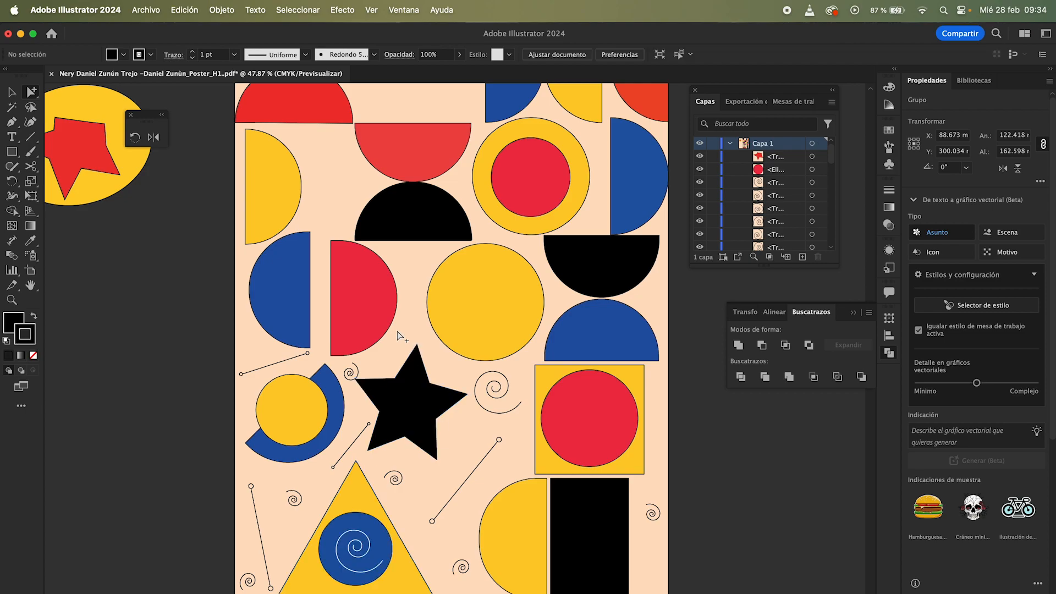
Step: Try moving the group of half circles, star and triangle to the right
click(307, 296)
click(308, 272)
drag(308, 271, 352, 272)
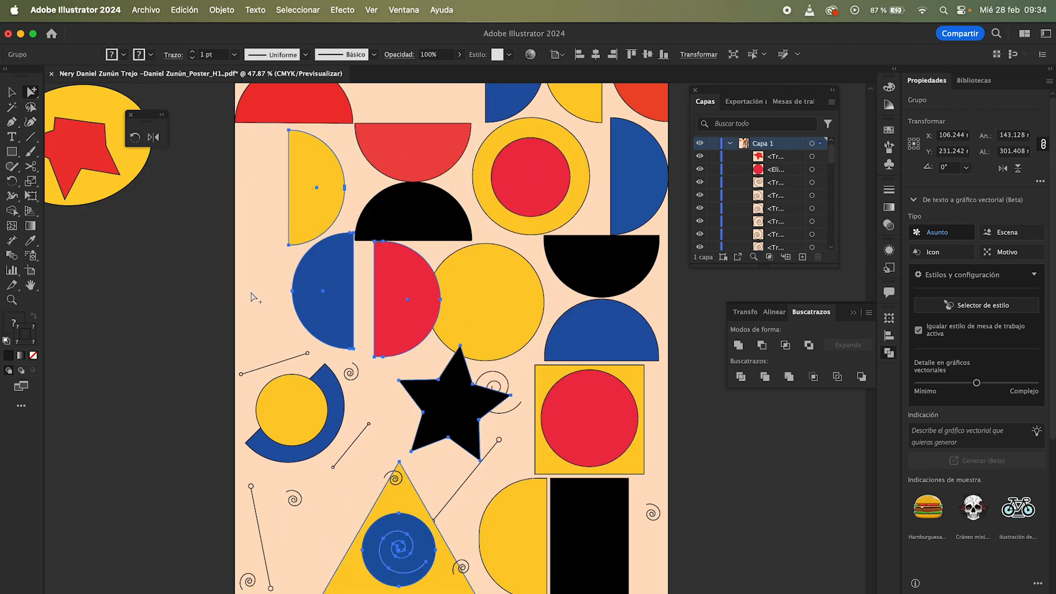
key(super+z)
click(223, 295)
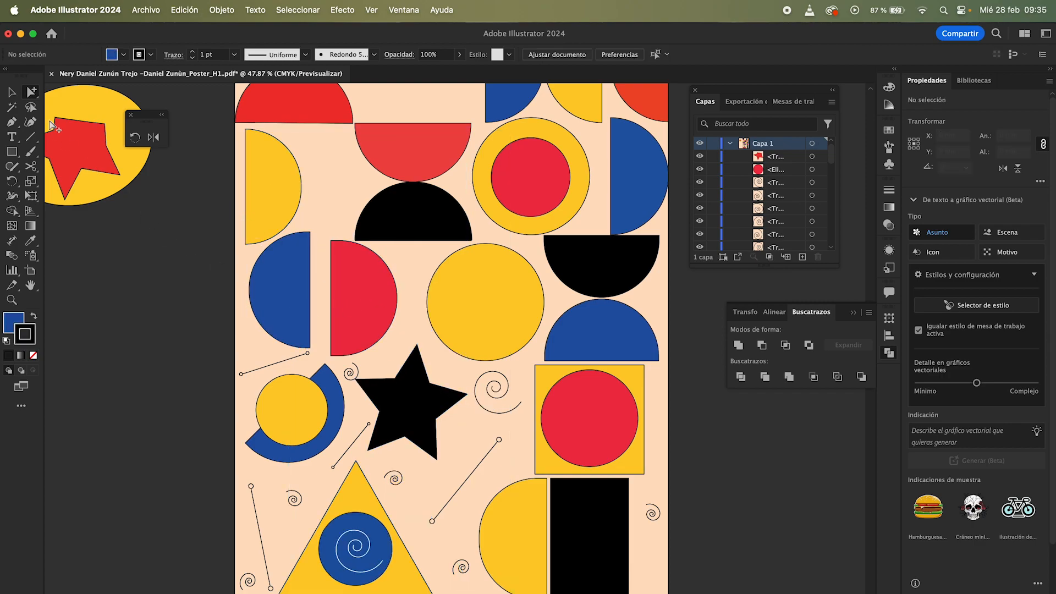
Step: With Direct Selection, nudge the red half circle and the star slightly, undoing the blue circle's move
click(31, 93)
click(82, 91)
mouse_move(358, 318)
mouse_down()
mouse_move(372, 312)
mouse_move(351, 321)
mouse_up()
mouse_move(407, 358)
mouse_down()
mouse_move(402, 379)
mouse_move(389, 372)
mouse_move(407, 370)
mouse_up()
drag(366, 538, 365, 517)
click(407, 497)
key(super+z)
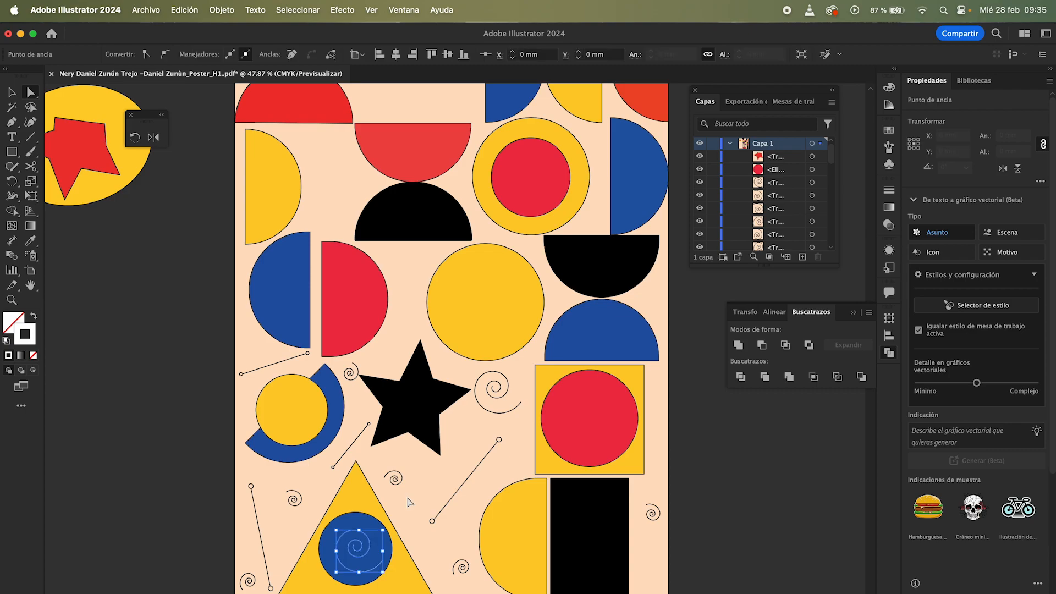
Step: Select anchor points on the spiral and on the star, then deselect
click(360, 562)
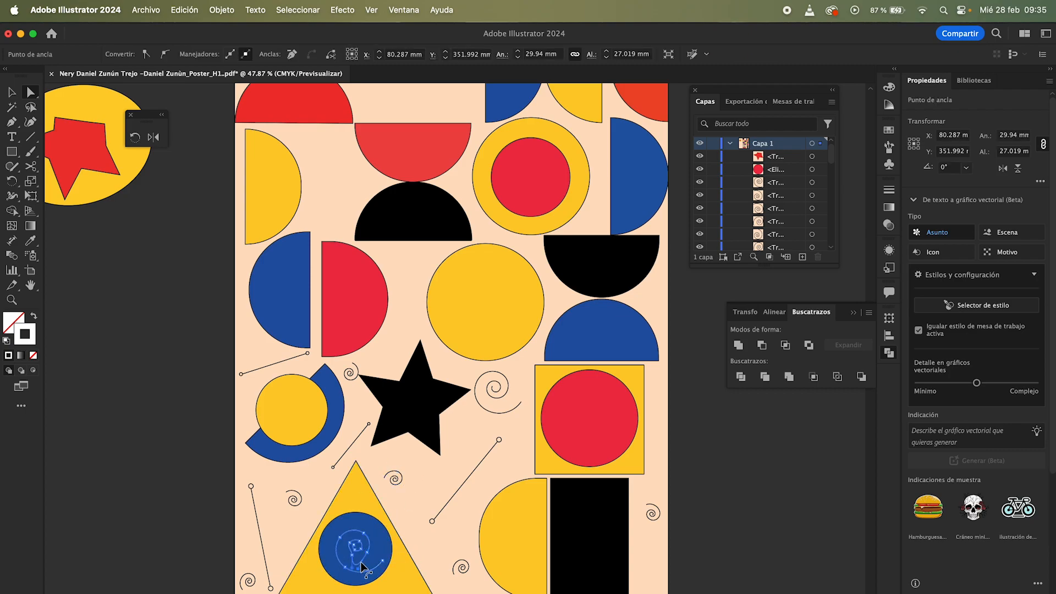
click(440, 455)
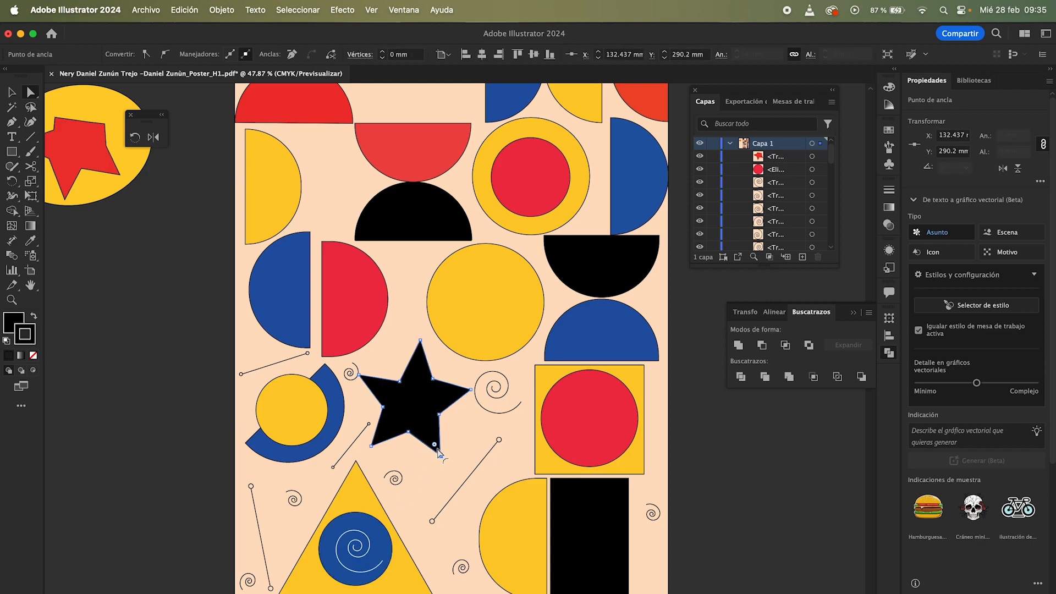
click(466, 427)
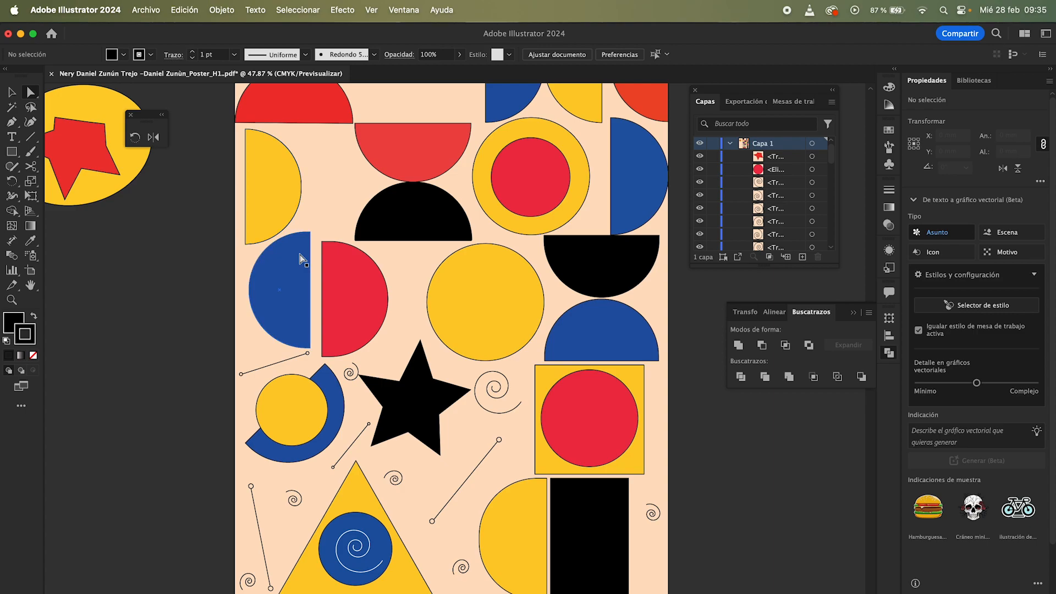
Step: Review Capa 1's layer hierarchy in an enlarged Layers panel with the whole poster in view, then collapse the layer
key(z)
drag(403, 262, 266, 290)
key(v)
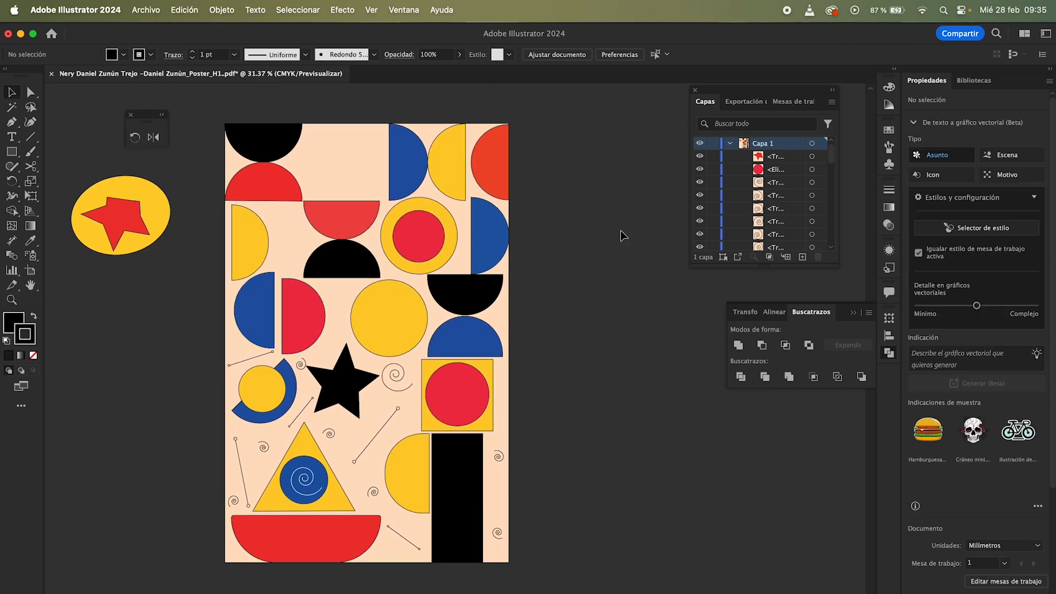
drag(759, 266, 725, 501)
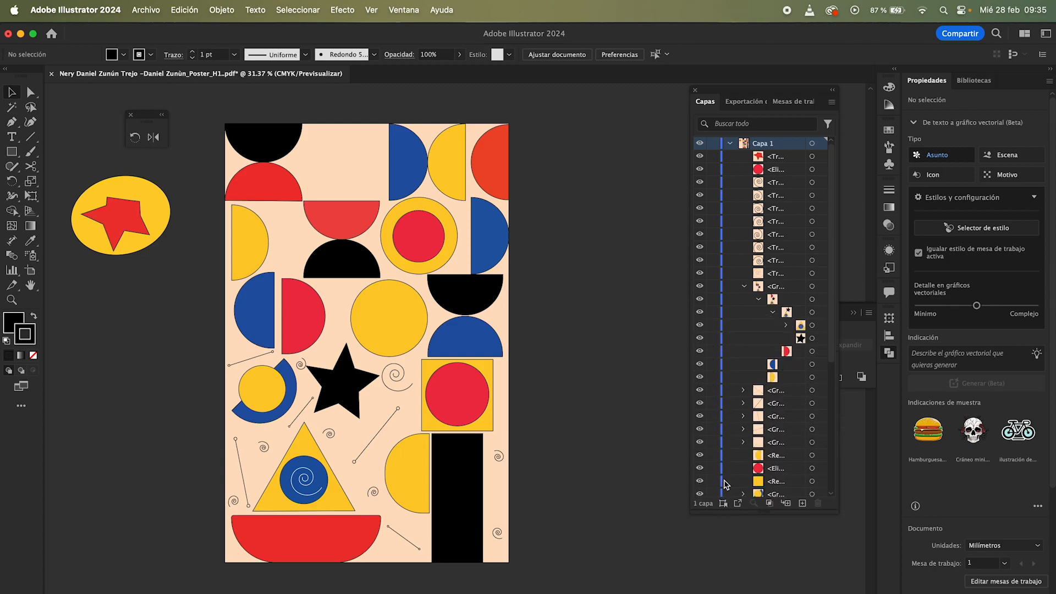
key(z)
drag(546, 210, 428, 210)
key(v)
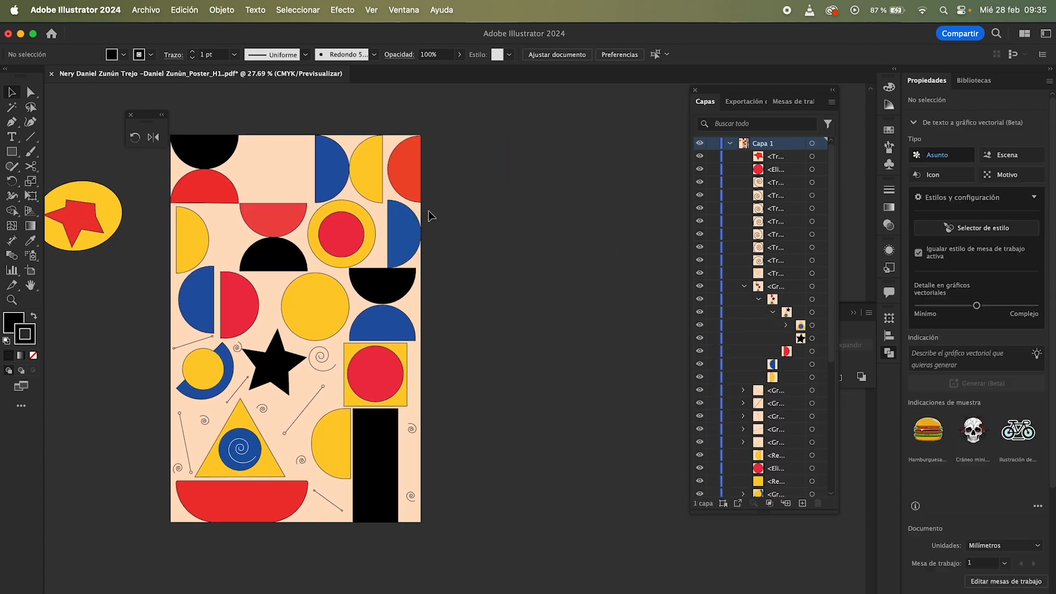
click(731, 144)
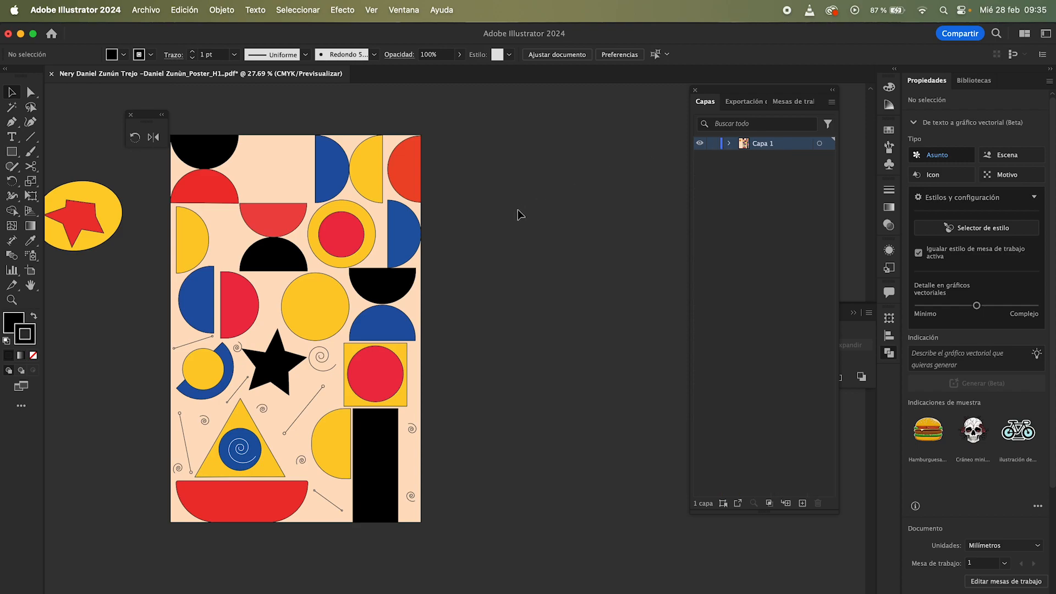
key(F4)
scroll(538, 519, right, 3)
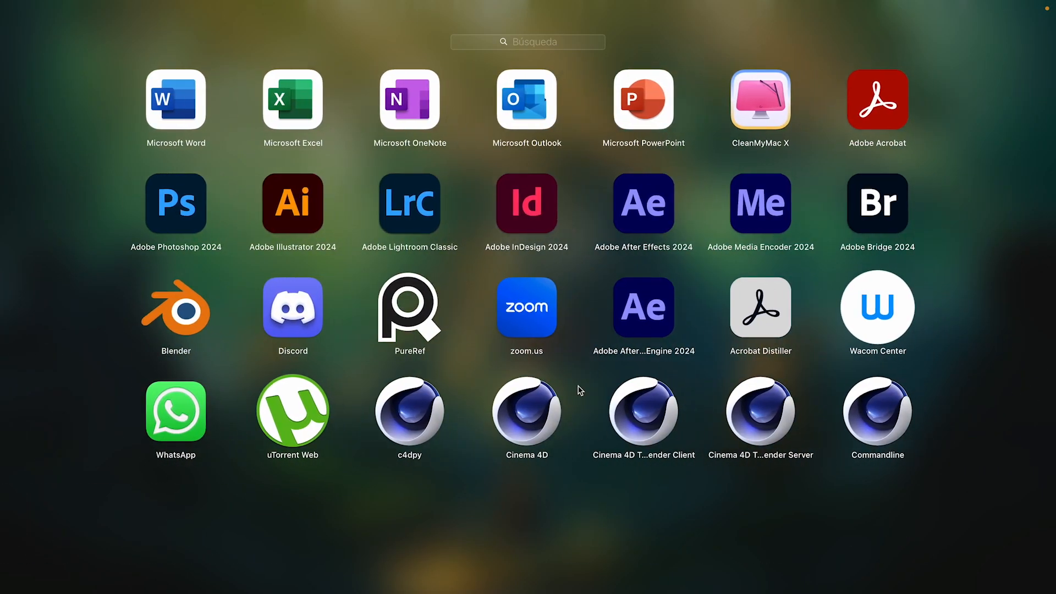
scroll(528, 484, left, 3)
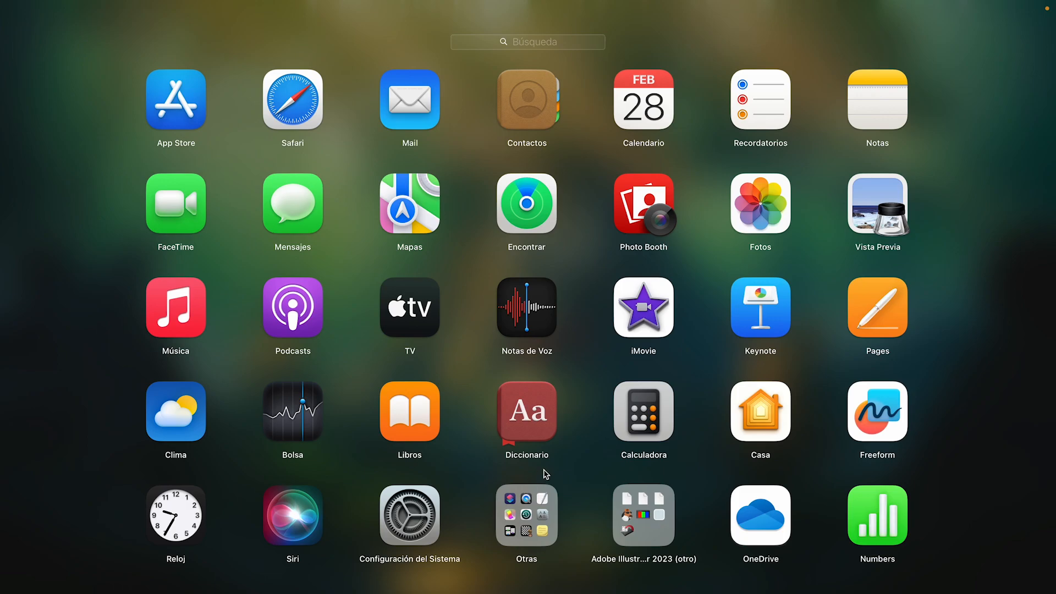
click(584, 477)
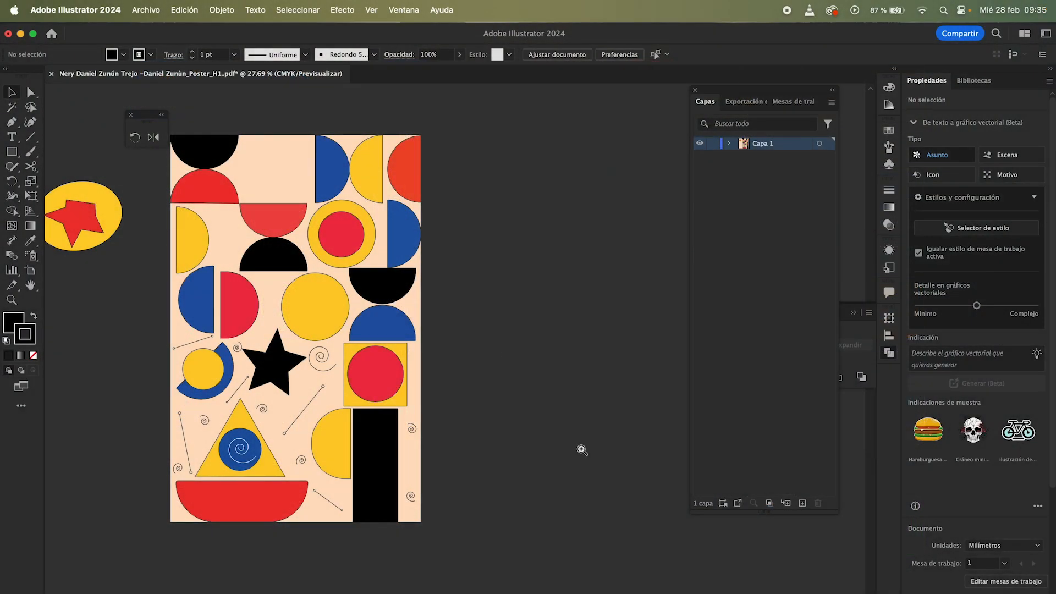
Step: Launch Epic Pen through a Spotlight search for epic
key(super+space)
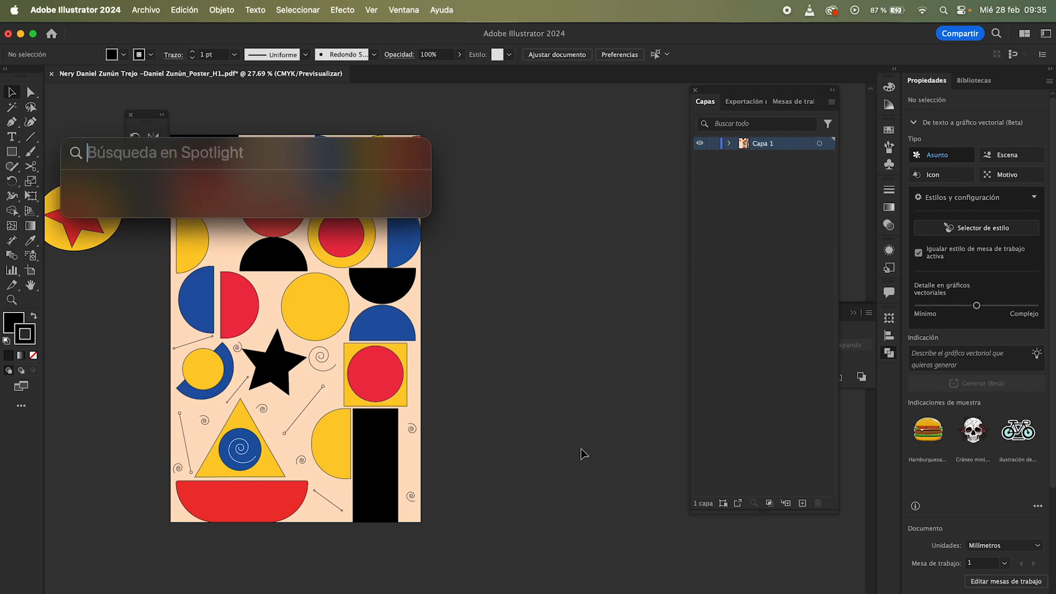
text(epic)
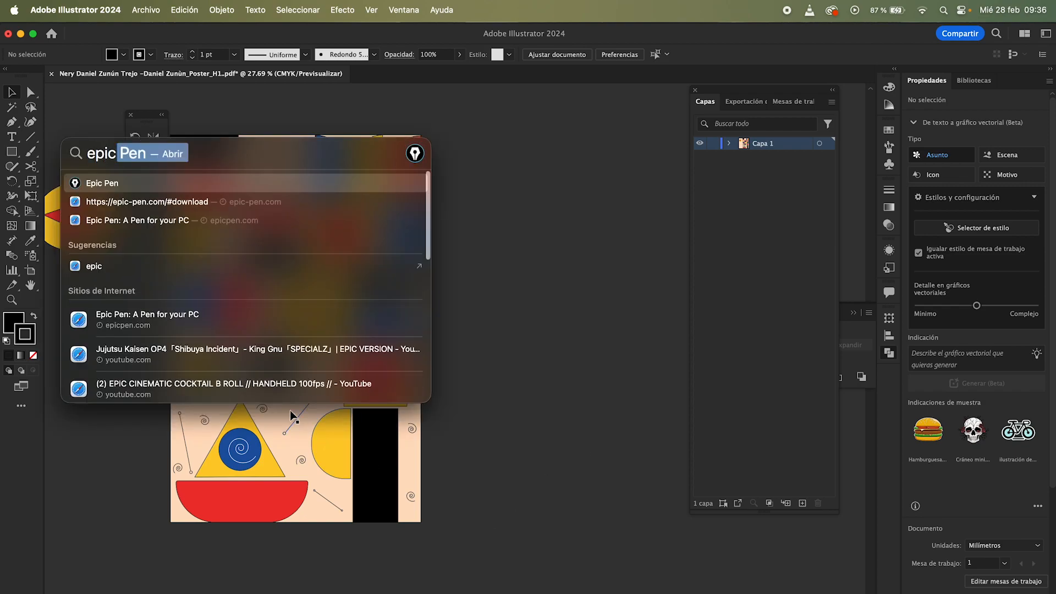
click(144, 184)
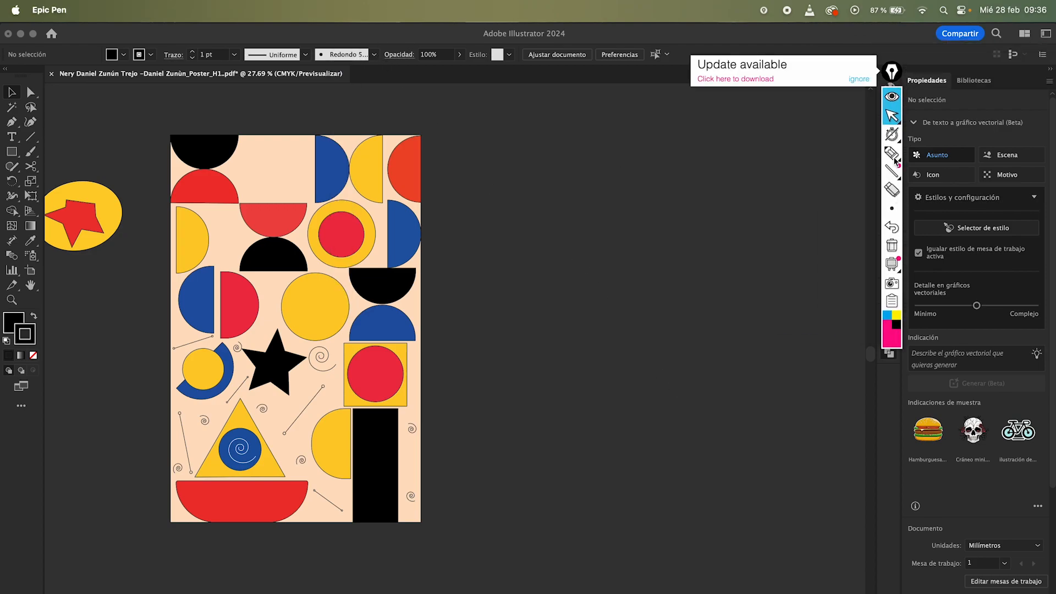
Step: Draw three horizontal annotation strokes beside the poster with Epic Pen's pen
click(893, 155)
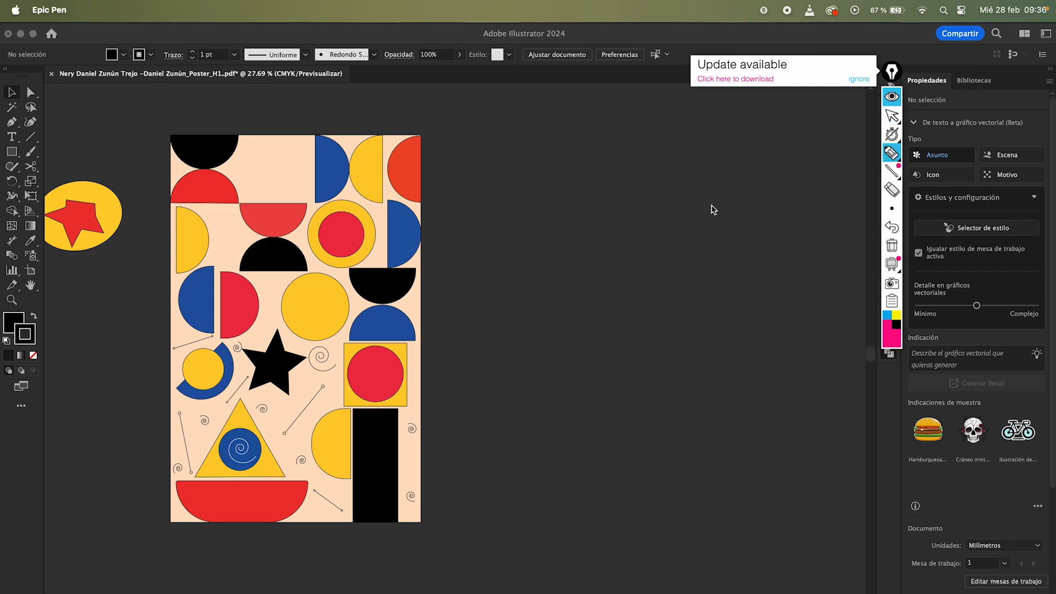
drag(522, 236, 664, 235)
drag(518, 209, 668, 209)
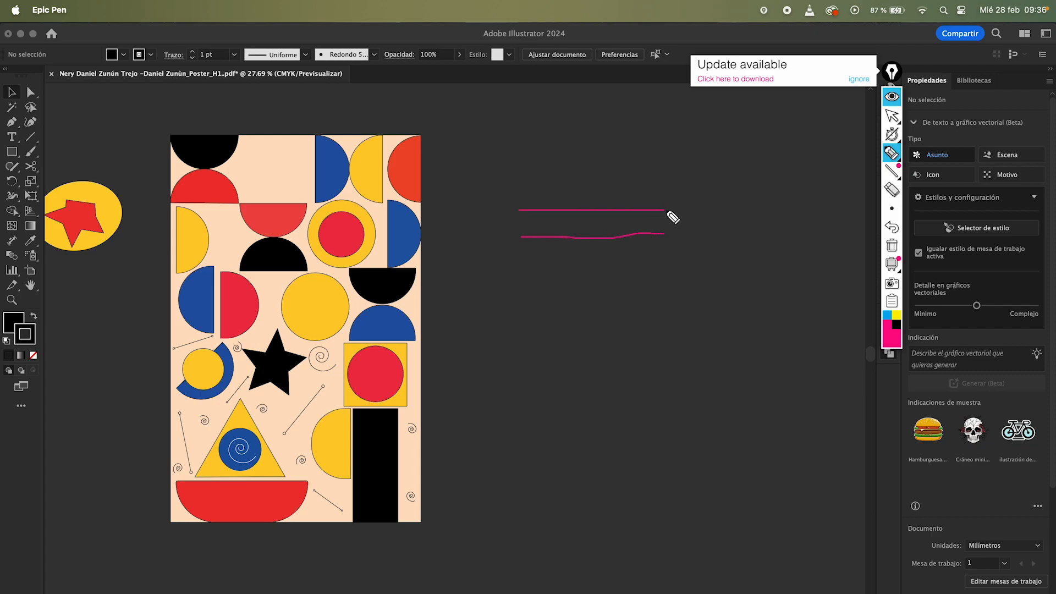
drag(518, 184, 678, 185)
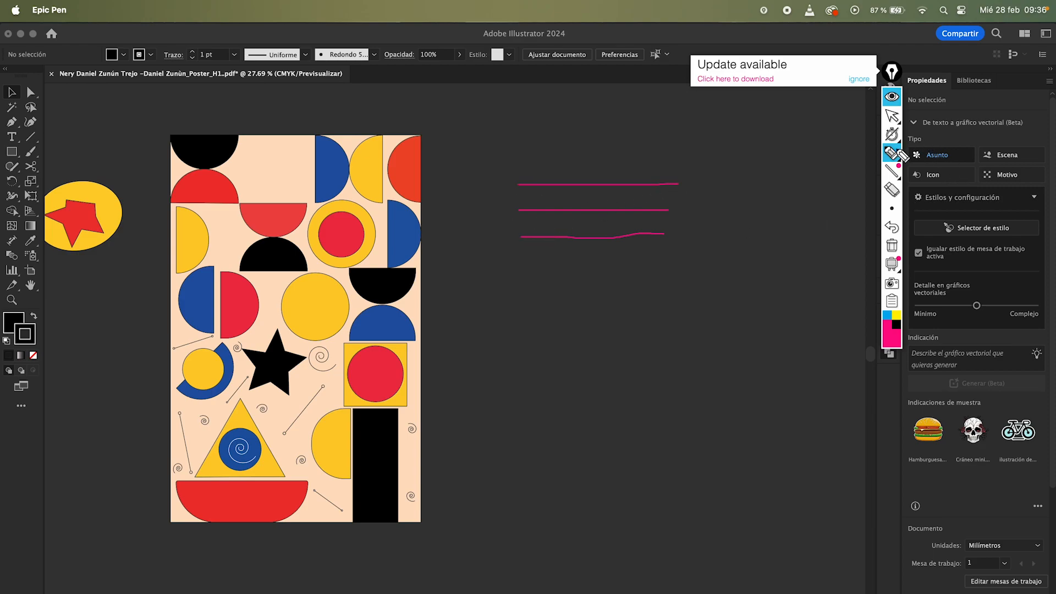
Step: With Epic Pen's pen, draw an arrow pointing at the annotation lines and mark the red circle in the upper poster
click(891, 154)
mouse_move(485, 207)
mouse_down()
mouse_move(510, 225)
mouse_move(507, 208)
mouse_up()
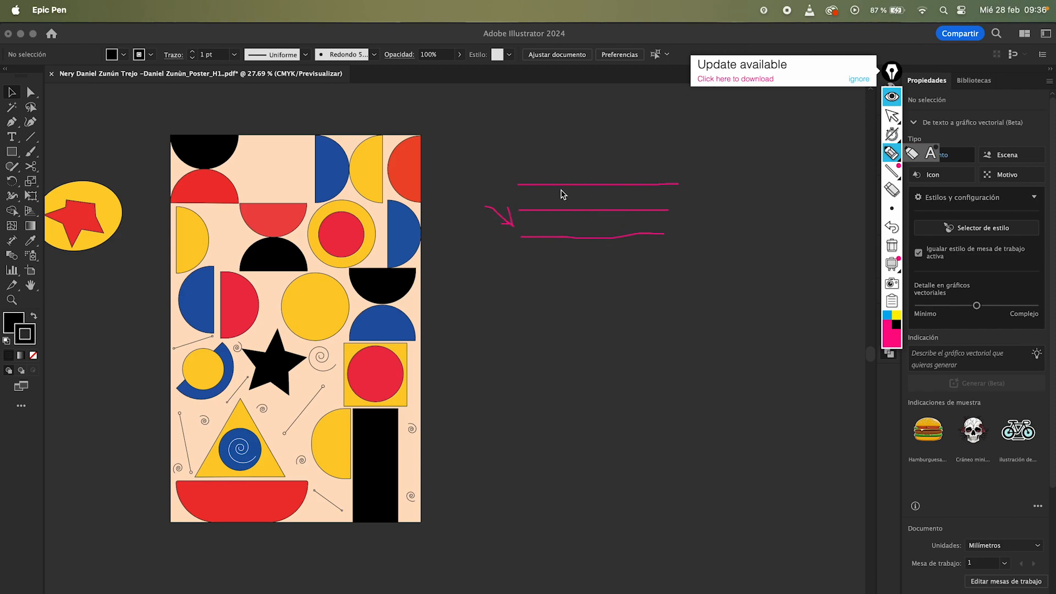
mouse_move(559, 188)
mouse_down()
mouse_move(599, 168)
mouse_move(606, 187)
mouse_up()
click(892, 227)
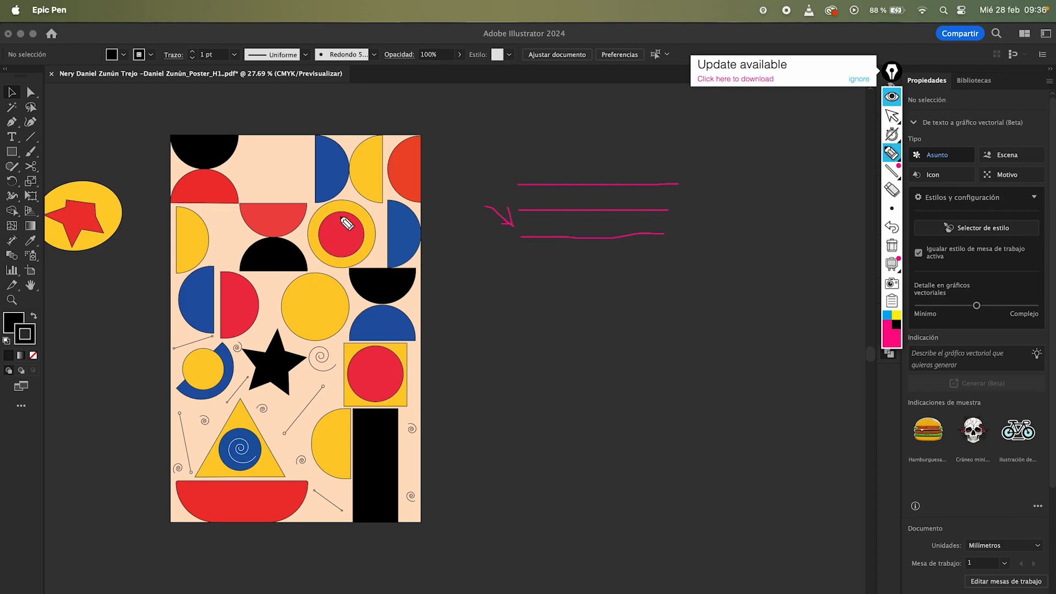
mouse_move(337, 227)
mouse_down()
mouse_move(355, 251)
mouse_move(343, 247)
mouse_up()
Step: Switch the pen colour to yellow, then draw an arrowed line under the top stroke and scribble over the red circle
click(897, 318)
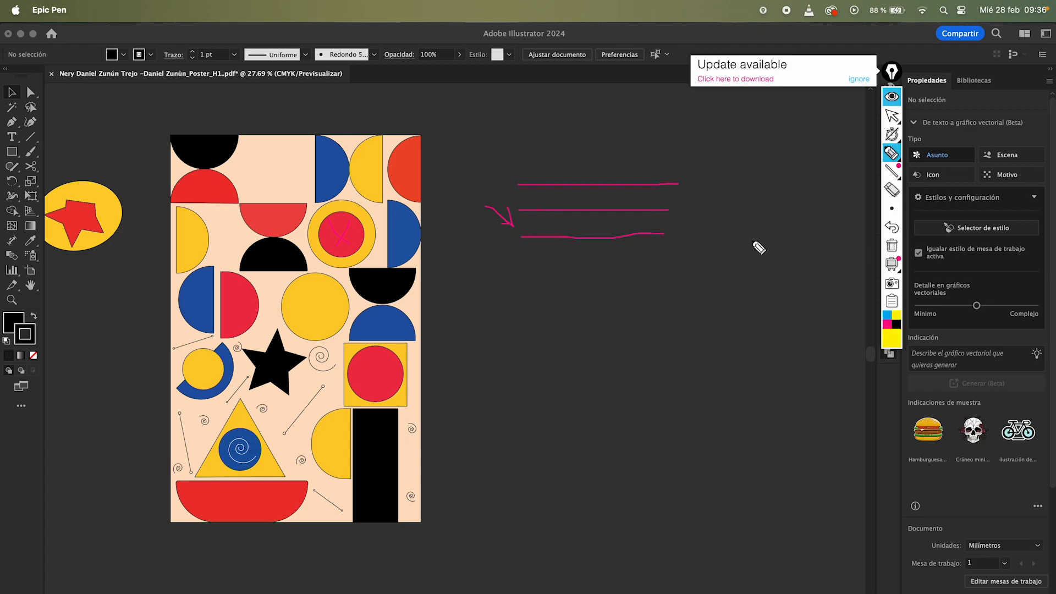
mouse_move(514, 208)
mouse_down()
mouse_move(686, 205)
mouse_move(666, 199)
mouse_move(676, 188)
mouse_move(667, 198)
mouse_move(682, 197)
mouse_up()
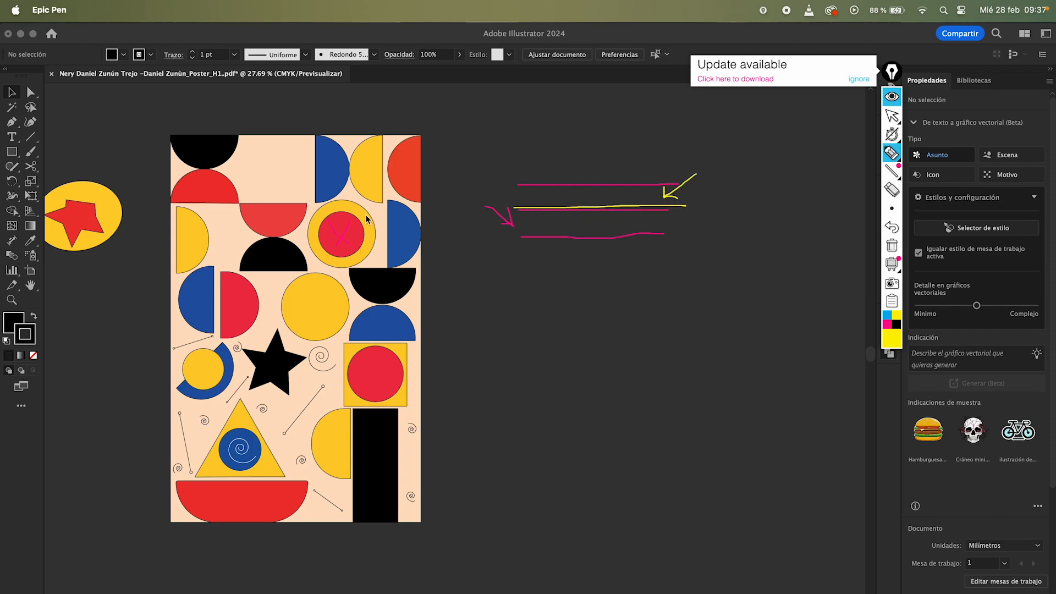
mouse_move(337, 219)
mouse_down()
mouse_move(352, 238)
mouse_move(344, 252)
mouse_move(357, 253)
mouse_move(352, 239)
mouse_move(322, 236)
mouse_move(346, 214)
mouse_move(336, 237)
mouse_move(353, 255)
mouse_up()
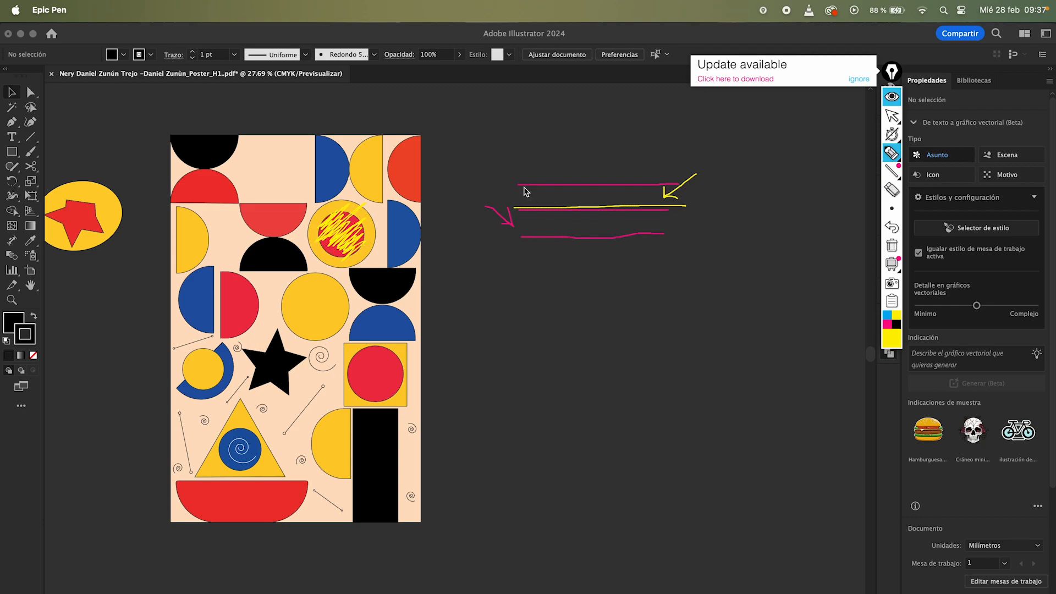
drag(515, 183, 672, 185)
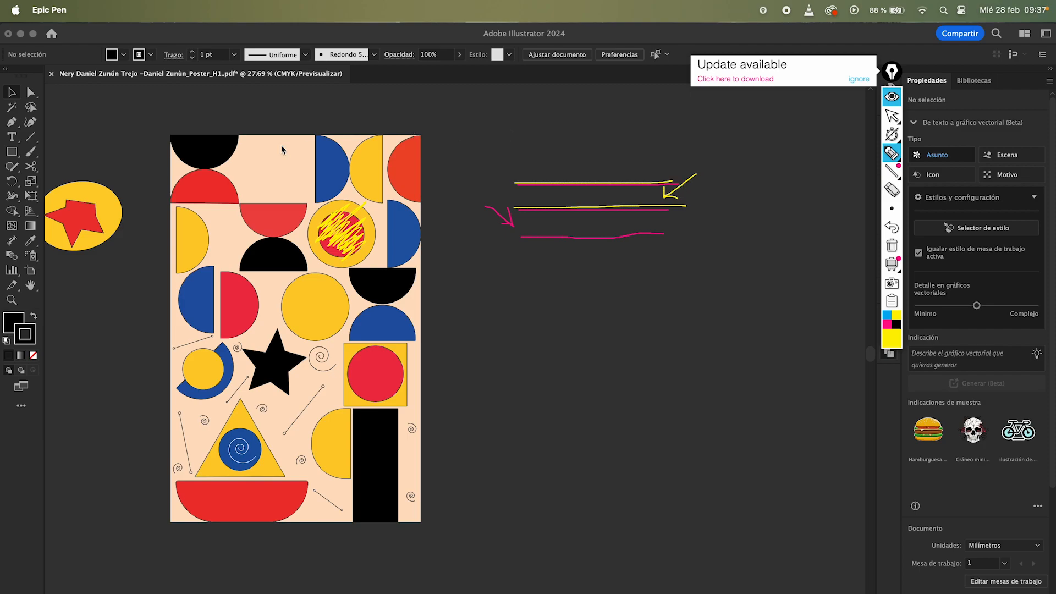
Step: Hide Epic Pen's annotations to return control to Illustrator, briefly showing them again before hiding
click(892, 96)
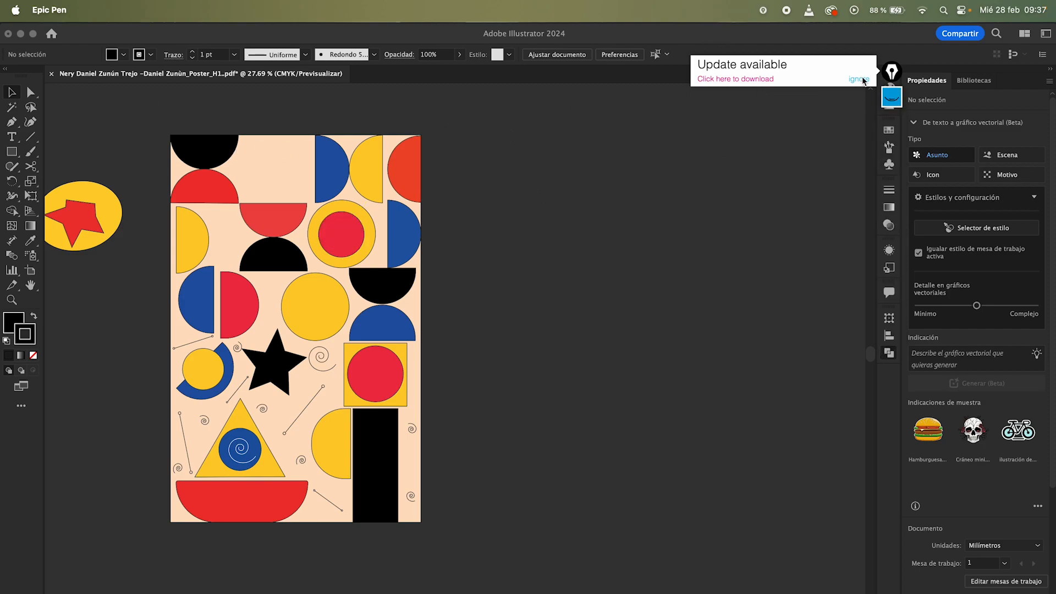
click(892, 99)
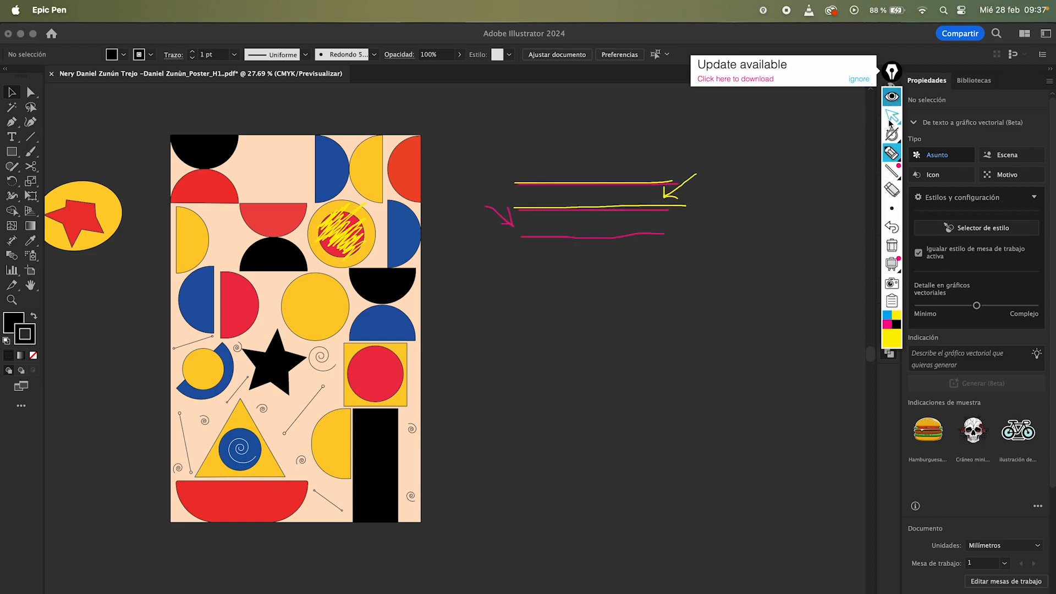
click(893, 93)
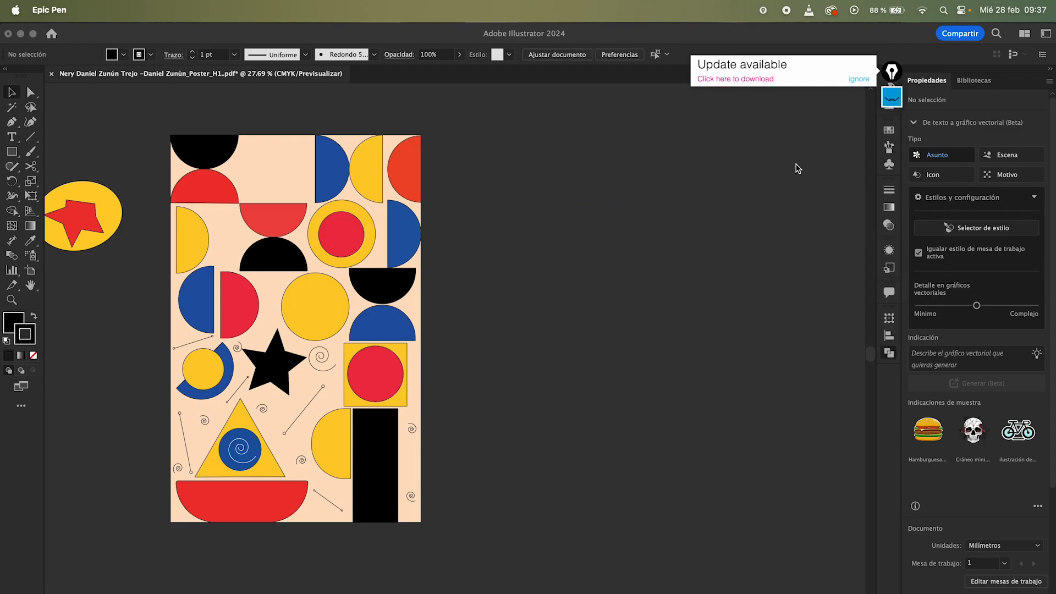
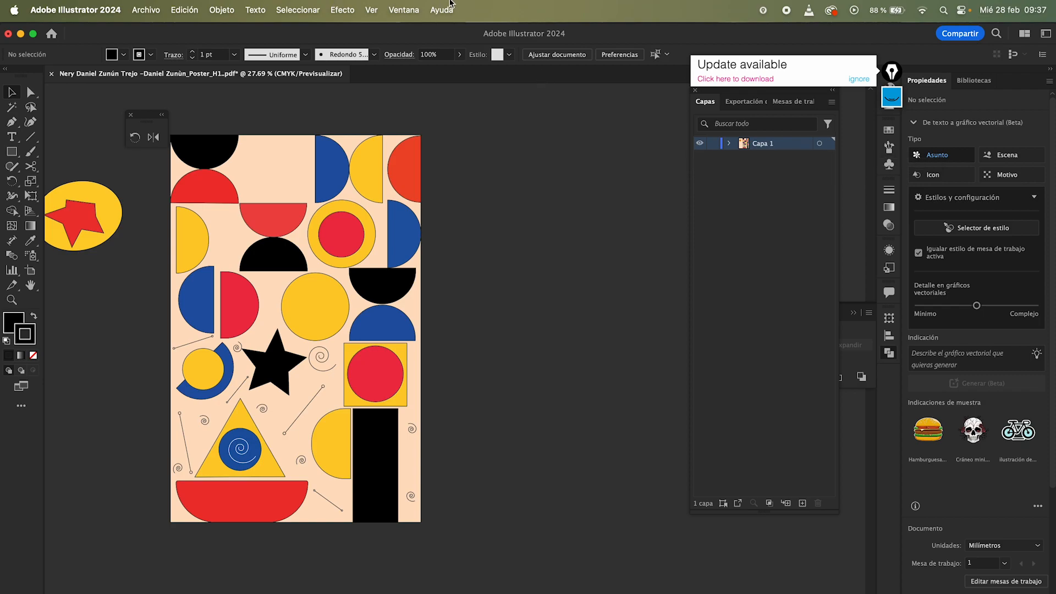
Step: Dock the Layers panel into the side panel dock and open it from there
click(407, 15)
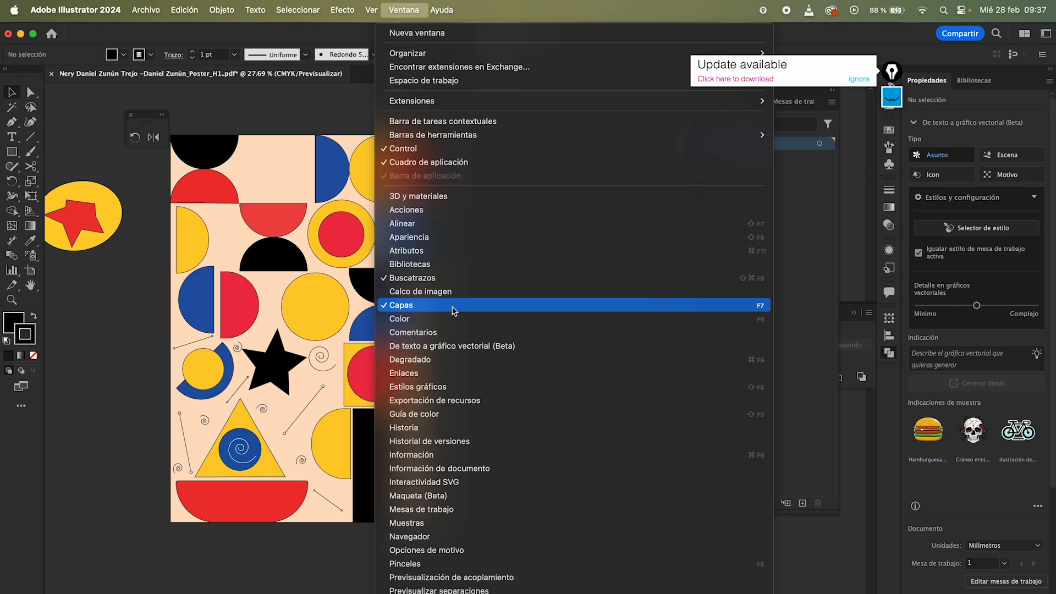
click(800, 236)
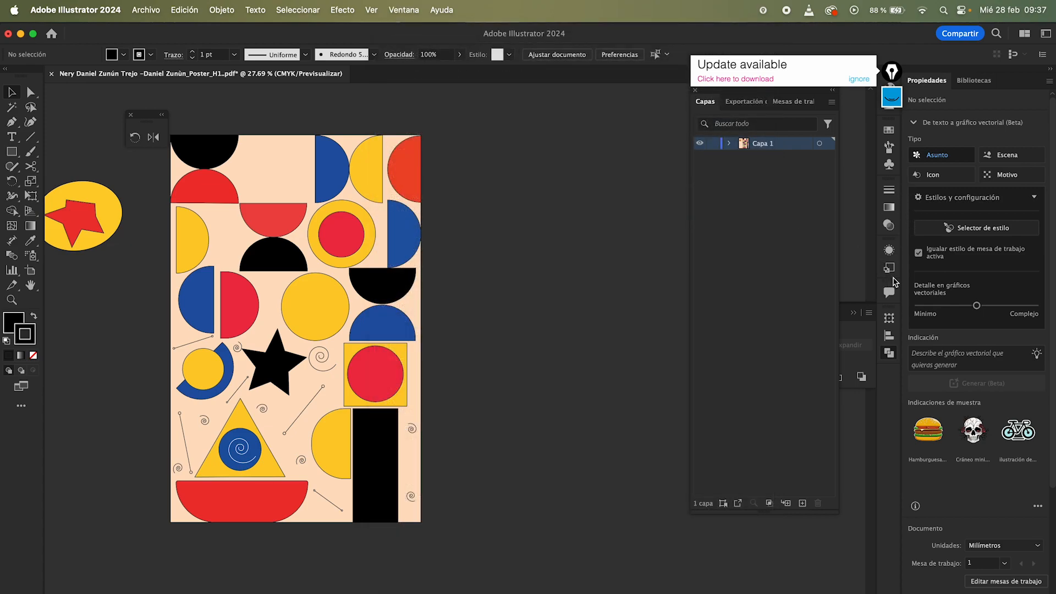
click(858, 79)
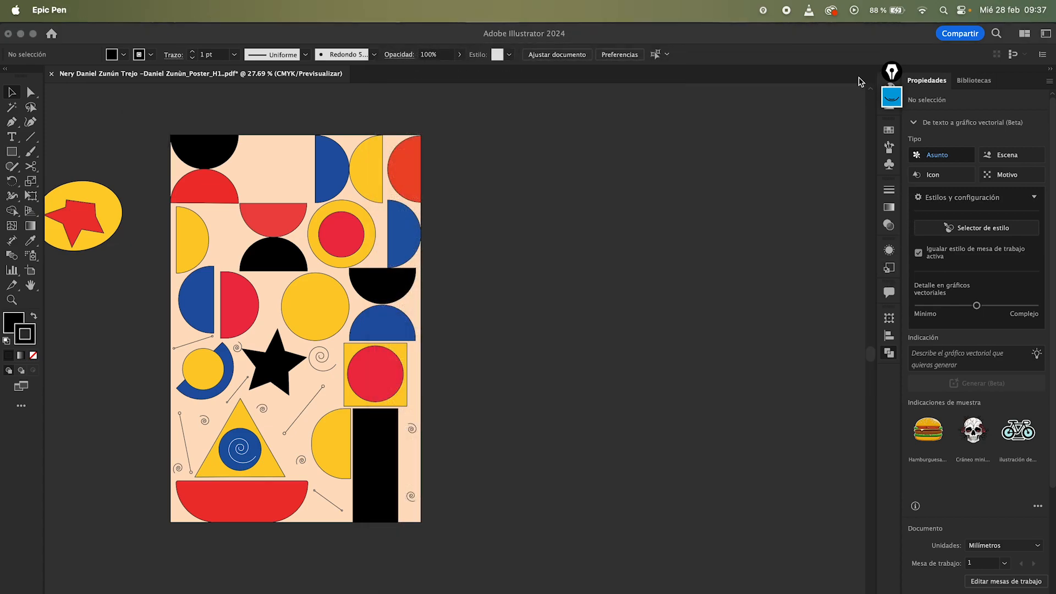
click(768, 165)
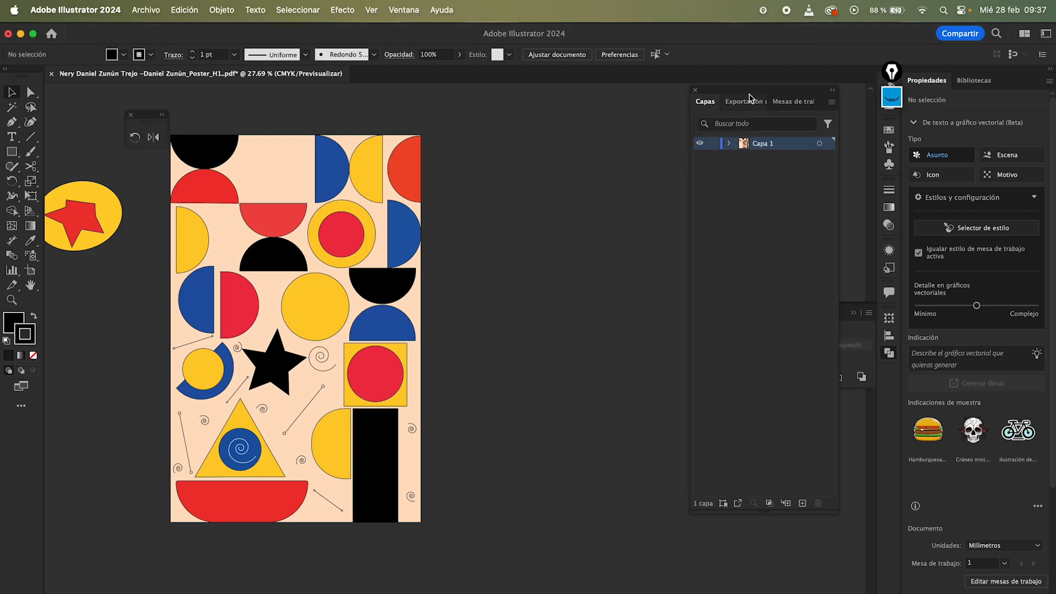
drag(752, 98, 891, 371)
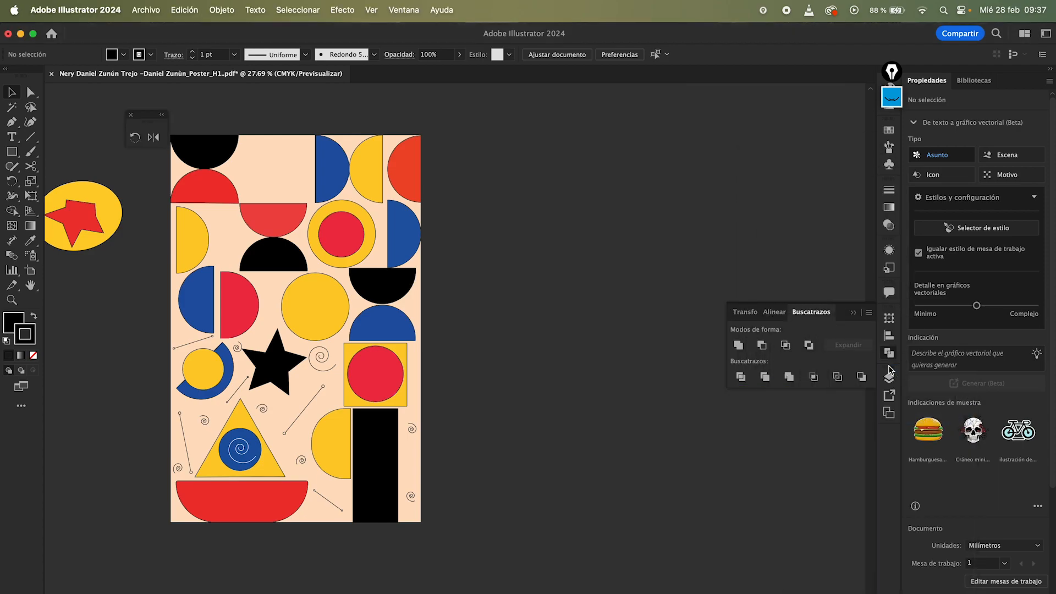
click(889, 377)
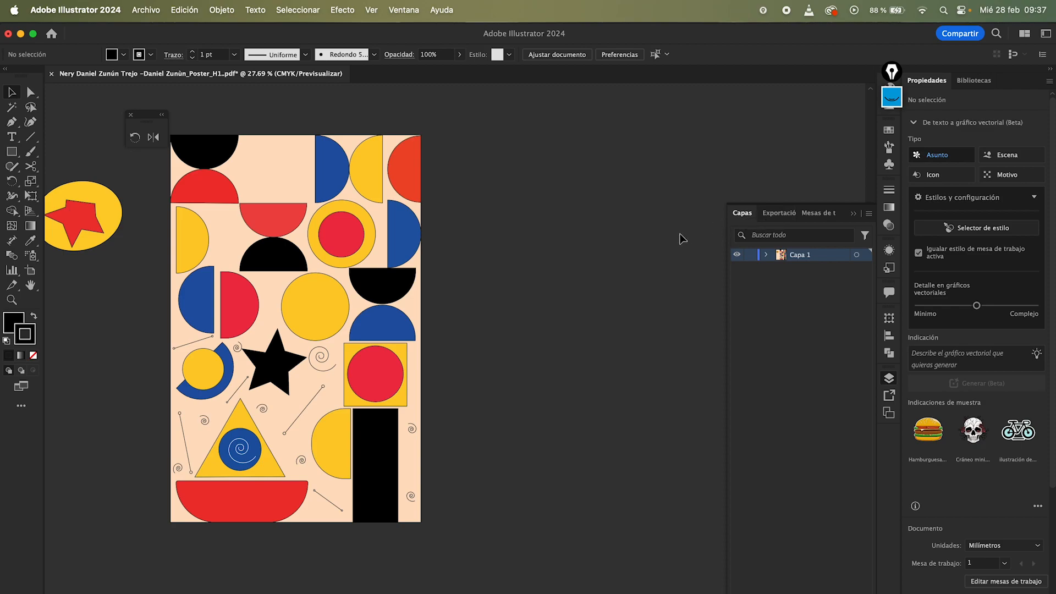
Step: Hide and show Capa 1 repeatedly using its visibility toggle
click(736, 255)
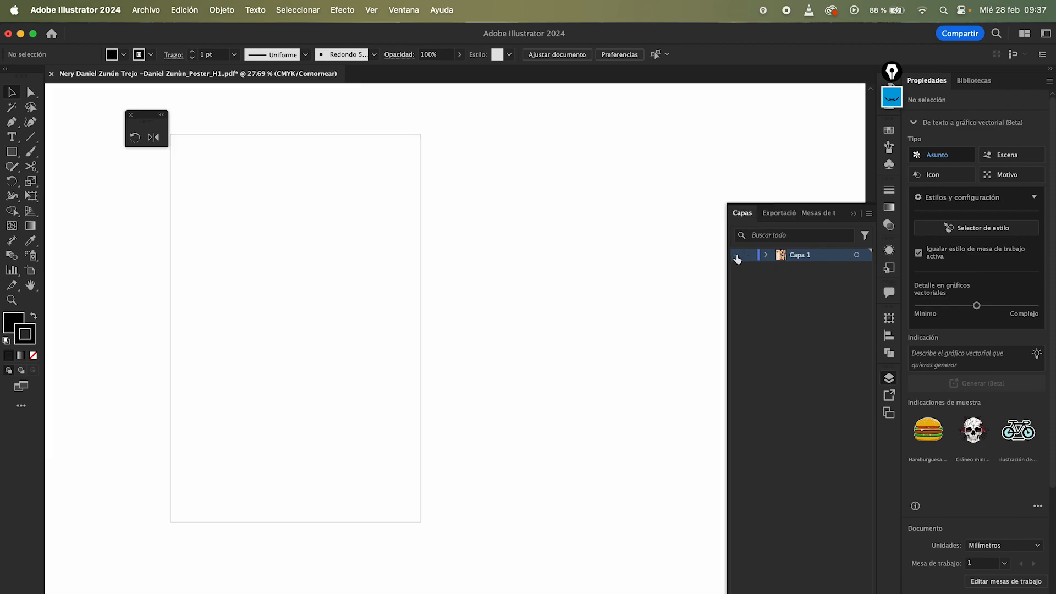
scroll(561, 228, left, 2)
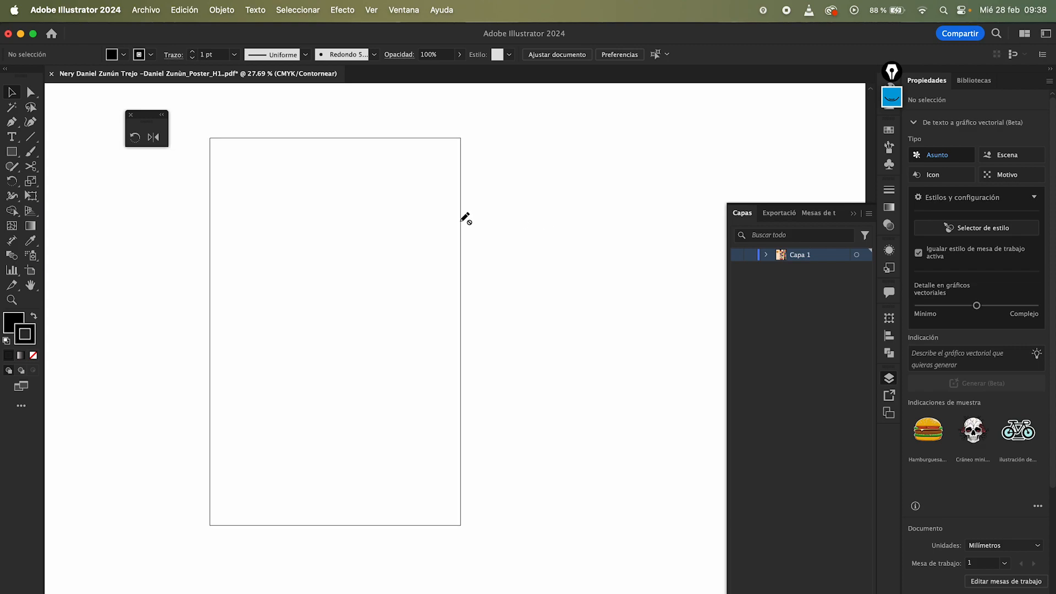
click(737, 256)
click(737, 256)
click(737, 256)
click(737, 256)
click(737, 255)
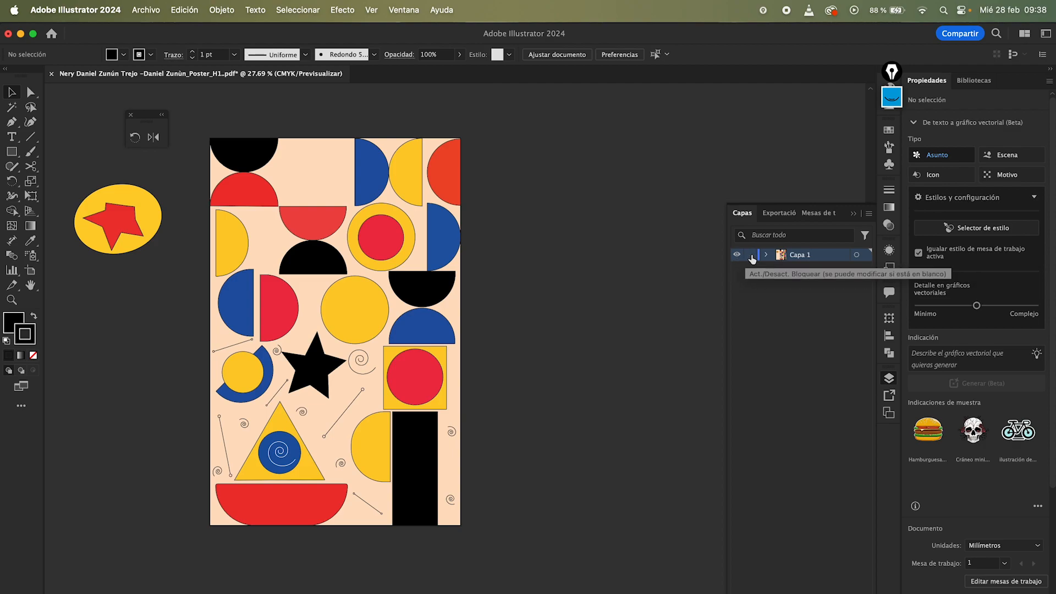
Step: Lock Capa 1, switch to Direct Selection, and unlock the layer again
click(751, 256)
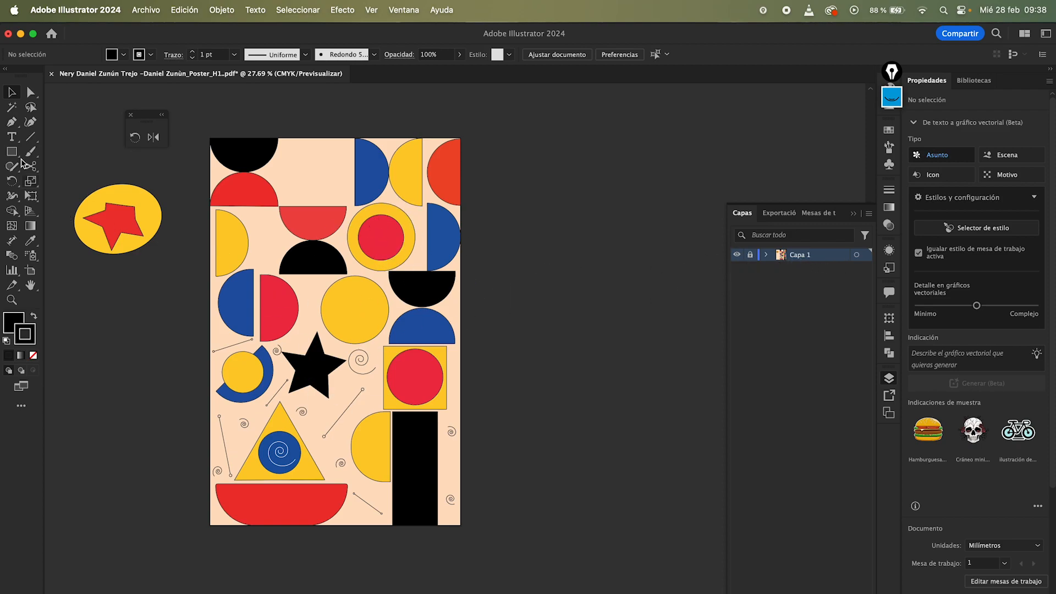
click(31, 93)
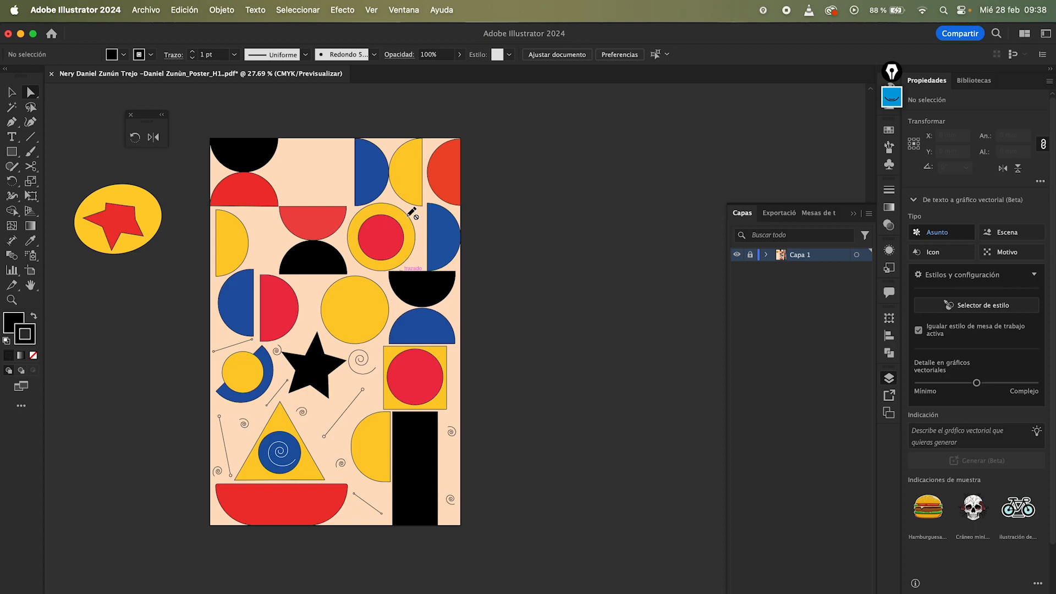
click(749, 255)
Step: Try moving the yellow half-circle at the top to the right, undo the move, and deselect
drag(412, 188, 498, 189)
key(super+z)
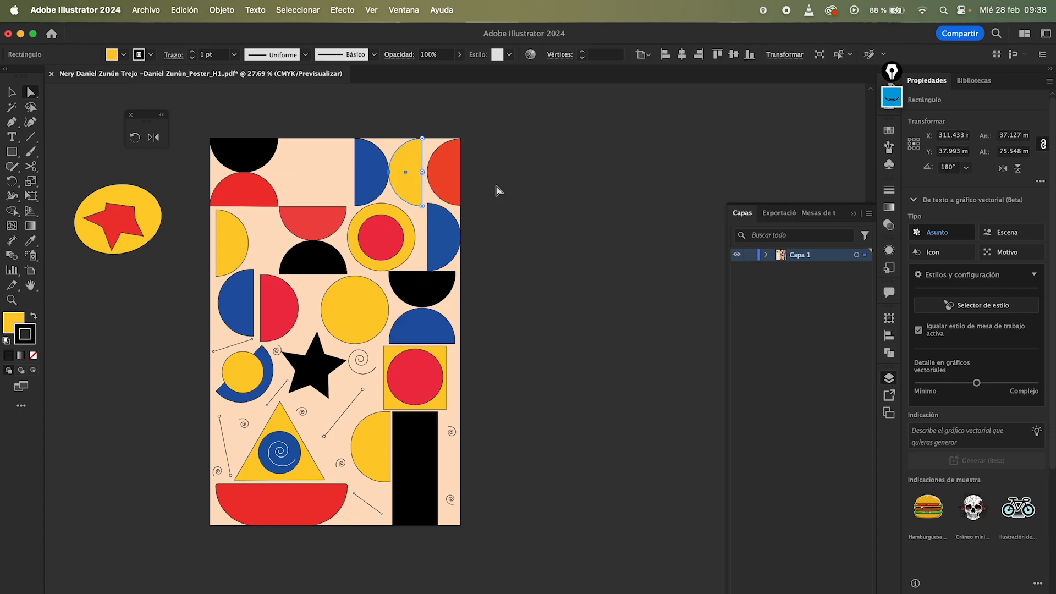
click(515, 160)
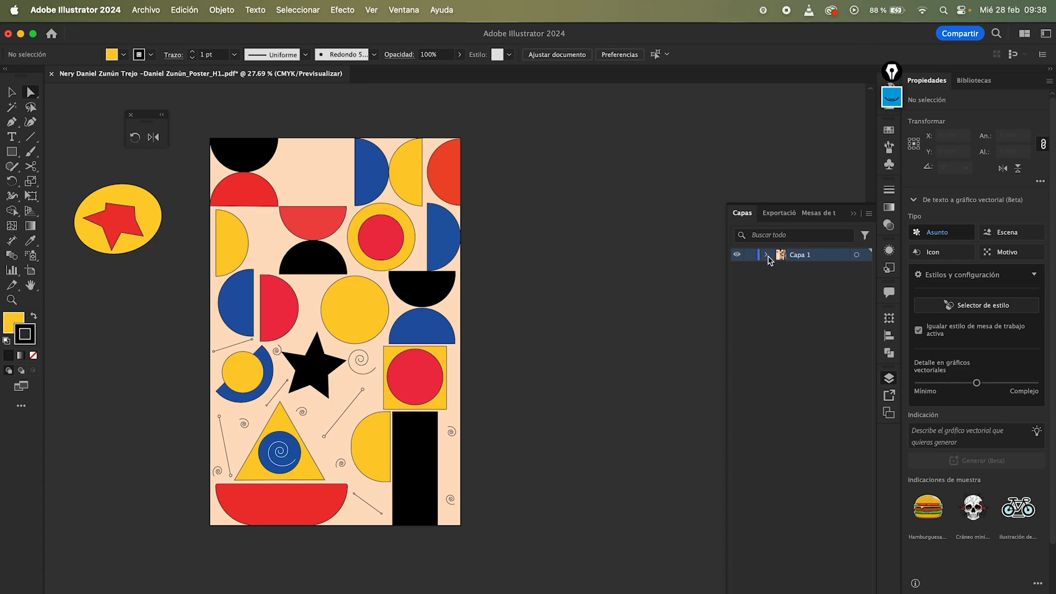
Step: Expand and collapse Capa 1's contents, then rename the layer casFDS
click(767, 255)
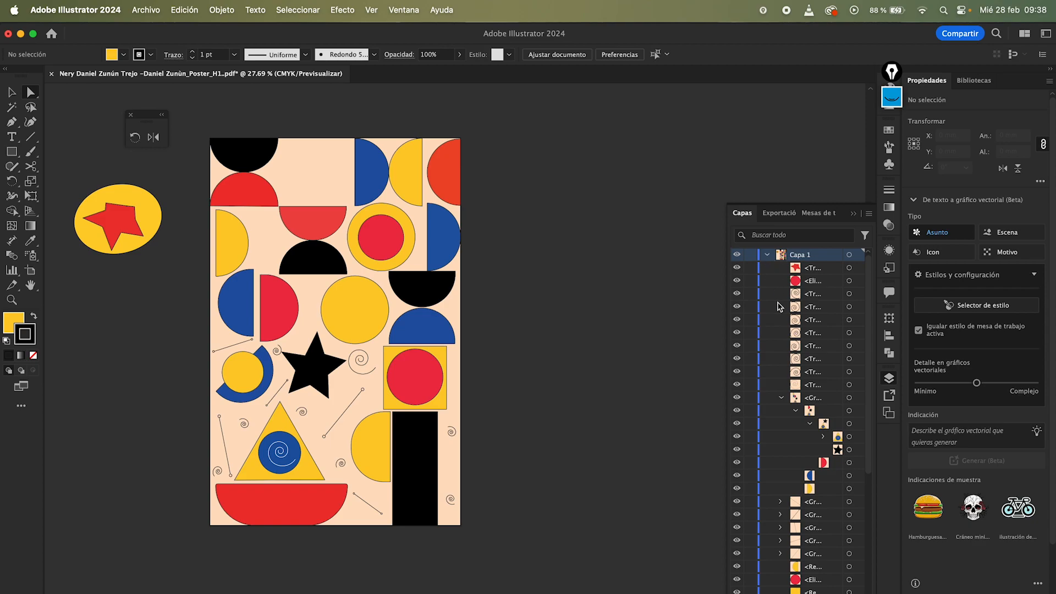
click(767, 256)
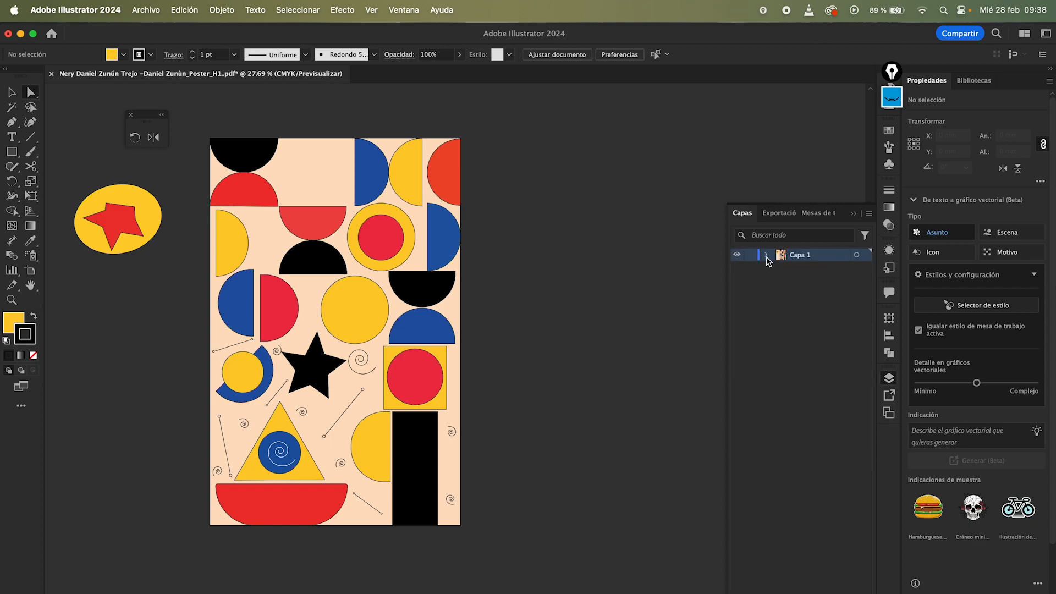
double_click(803, 257)
text(ca)
click(823, 326)
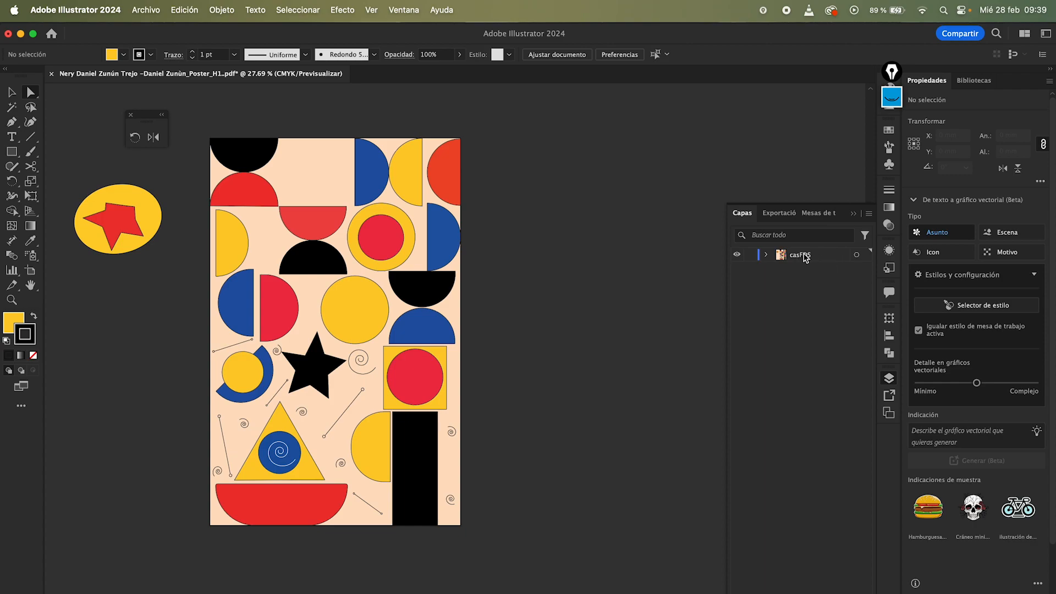
Step: Open the layer's options and rename it FONDO, browsing the layer colour list
double_click(837, 260)
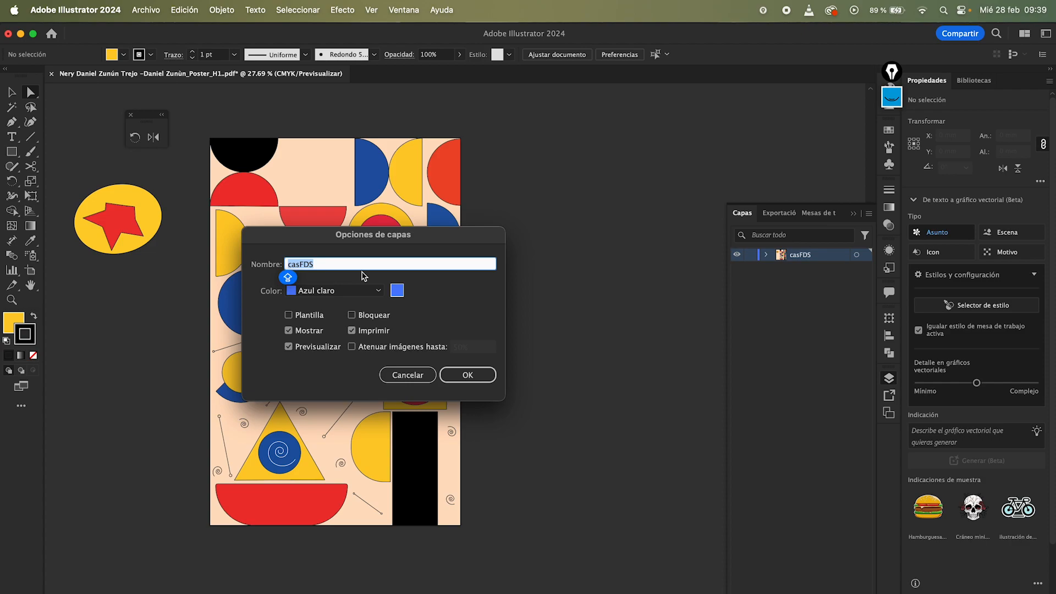
text(FONDO)
click(331, 289)
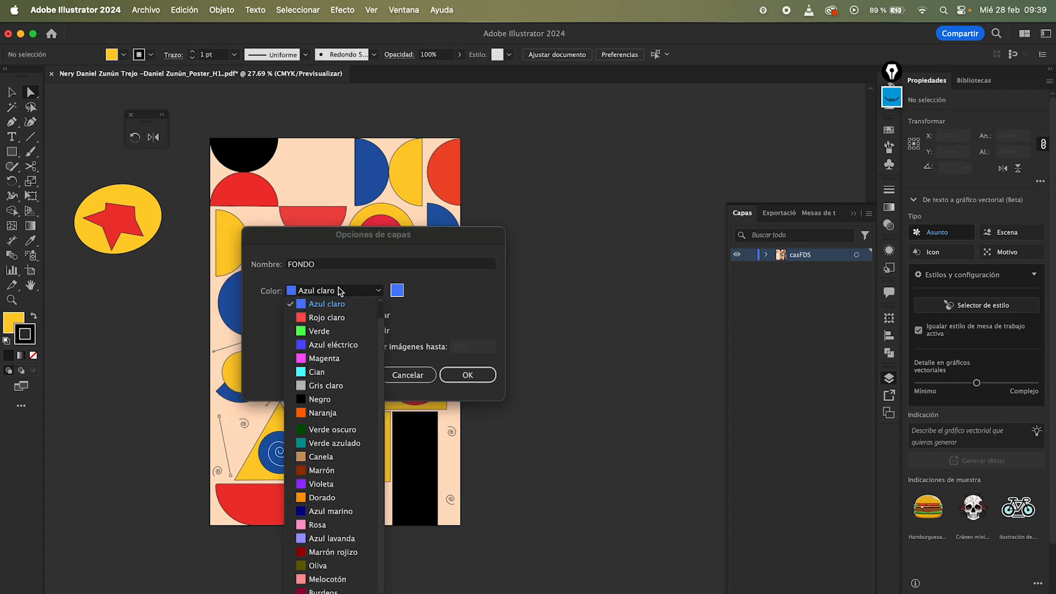
scroll(317, 360, down, 2)
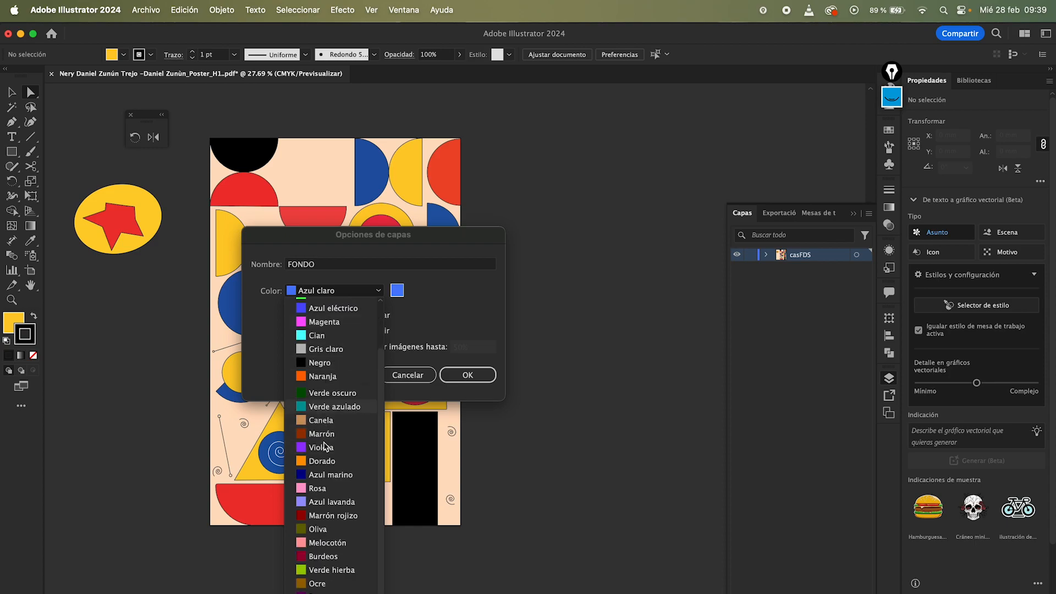
scroll(330, 484, up, 2)
scroll(334, 511, down, 2)
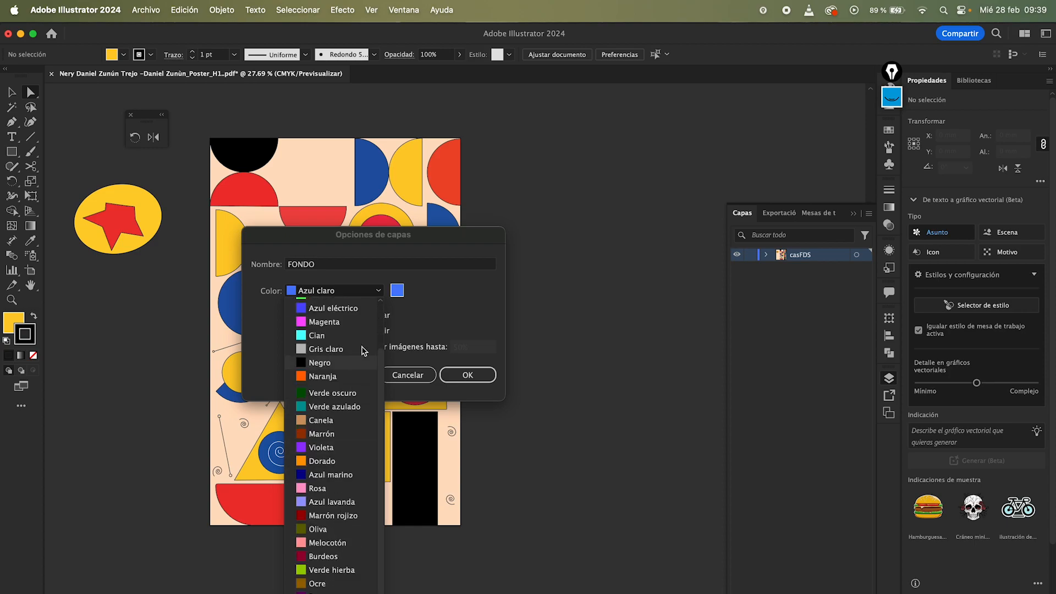
click(445, 271)
Step: Set the layer colour to a custom colour sampled from the poster's peach background with the eyedropper, and confirm
click(398, 291)
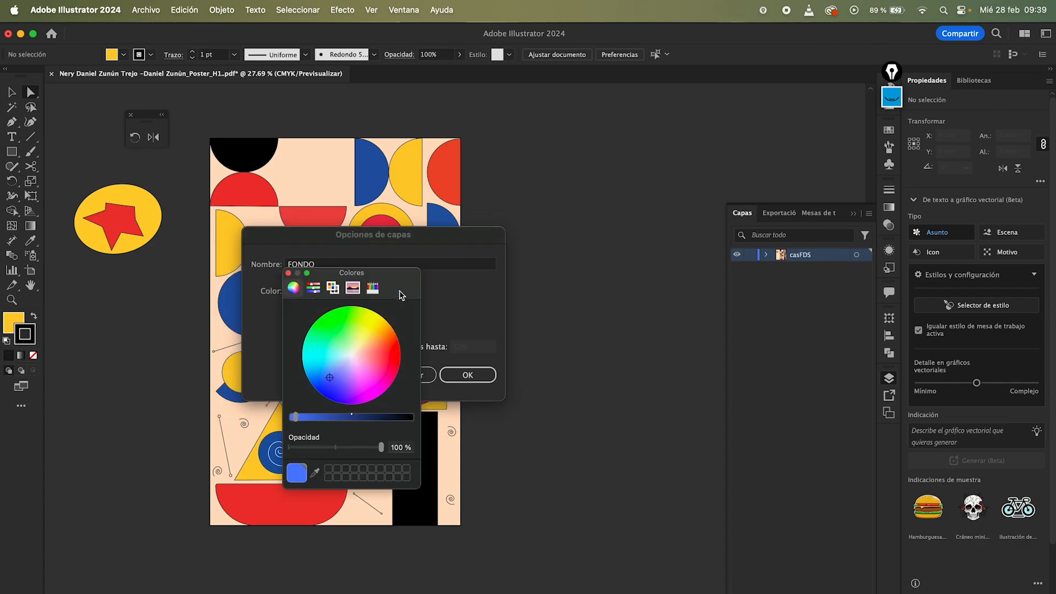
mouse_move(350, 355)
mouse_down()
mouse_move(363, 327)
mouse_move(346, 380)
mouse_move(363, 330)
mouse_move(332, 352)
mouse_move(364, 365)
mouse_up()
click(314, 287)
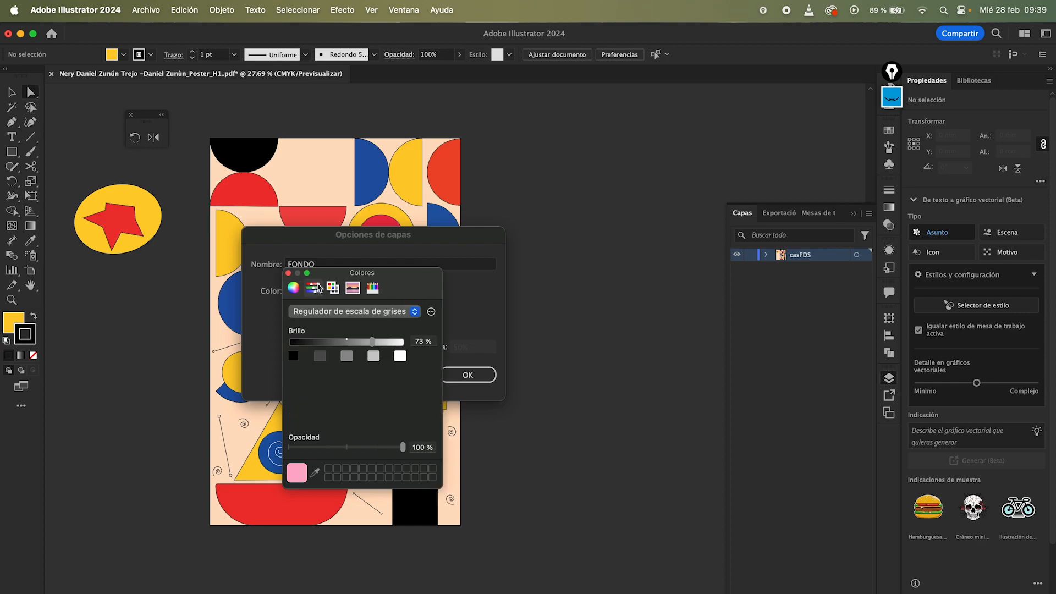
click(295, 288)
drag(372, 363, 373, 339)
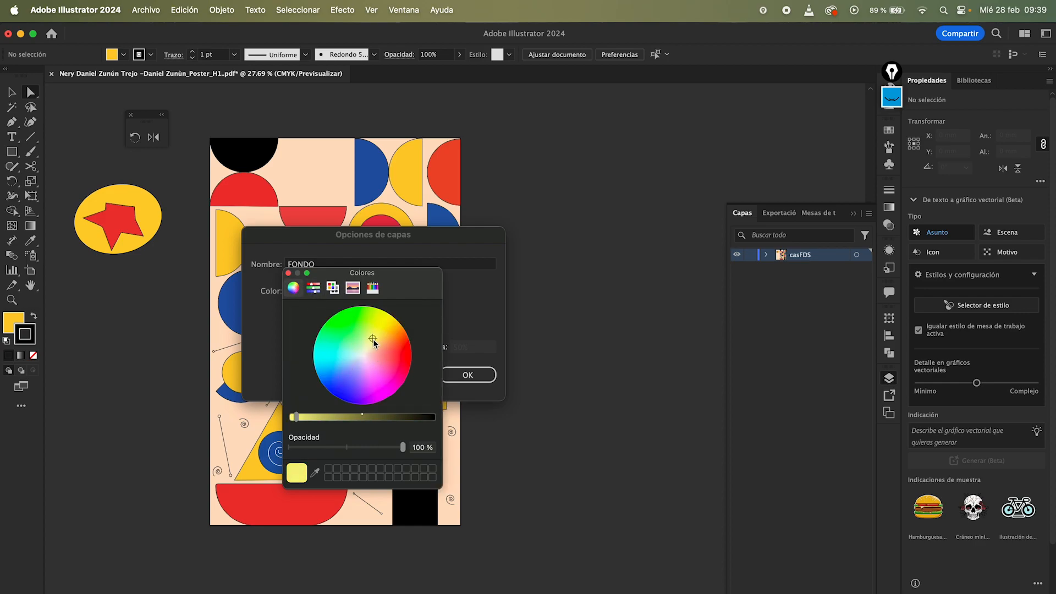
click(315, 474)
click(223, 329)
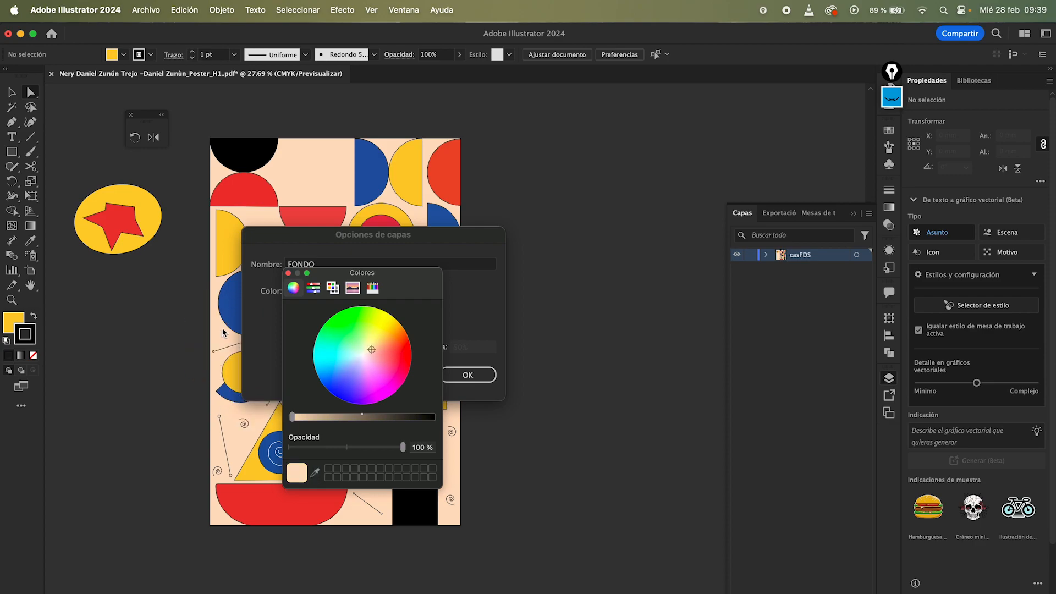
click(289, 274)
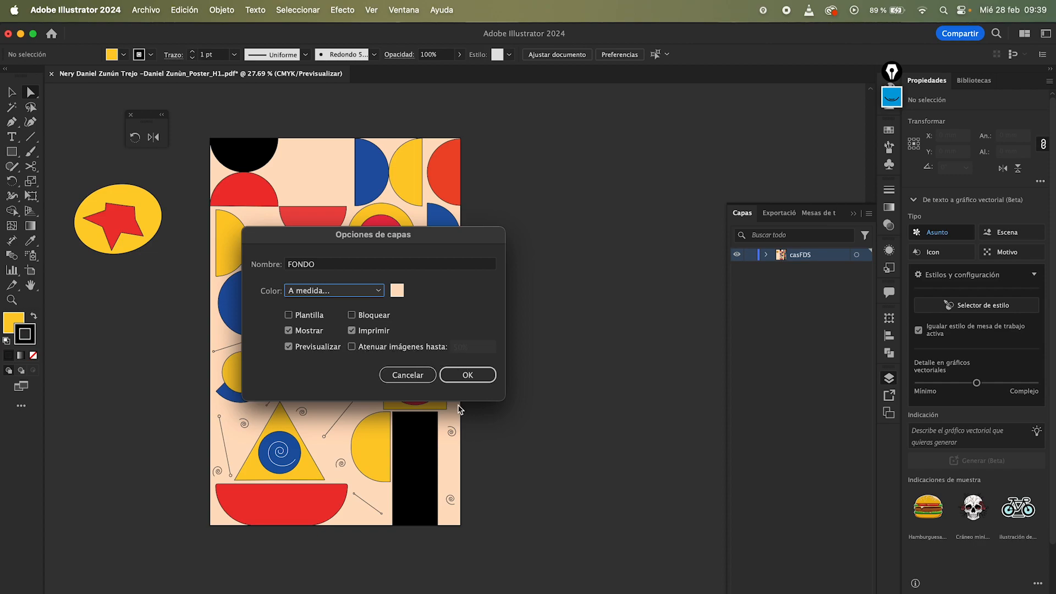
click(469, 375)
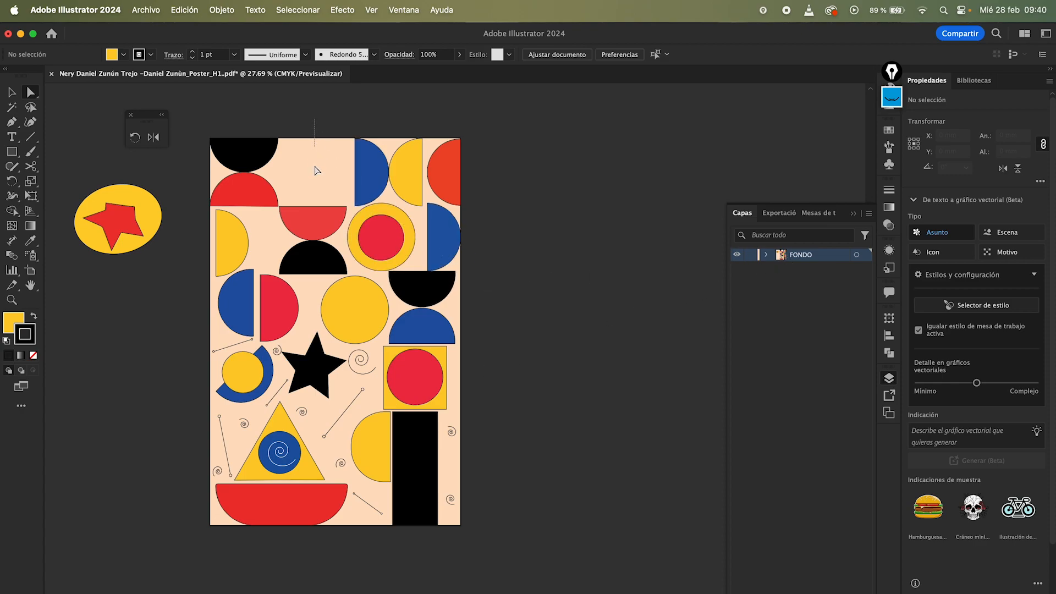
Step: Browse FONDO's sublayers, then hide and show the layer
click(766, 254)
scroll(770, 407, down, 2)
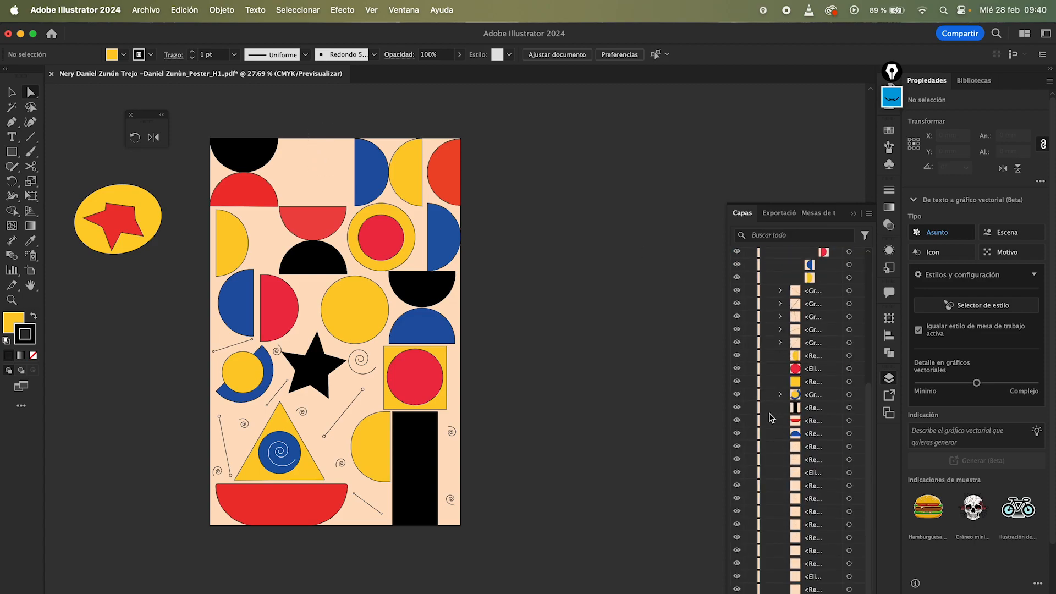
scroll(770, 418, up, 3)
key(v)
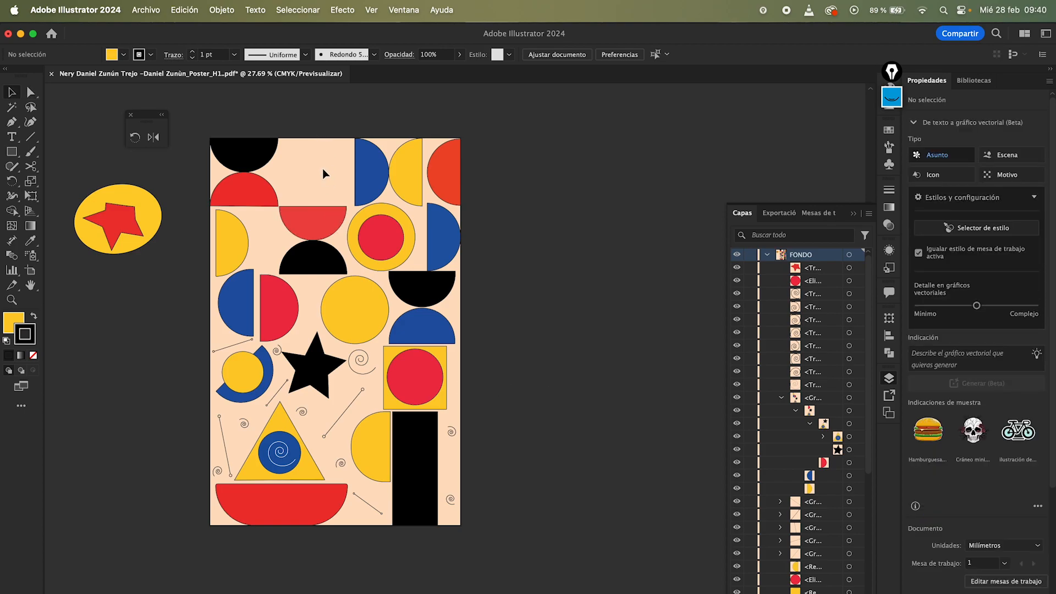
scroll(766, 374, down, 5)
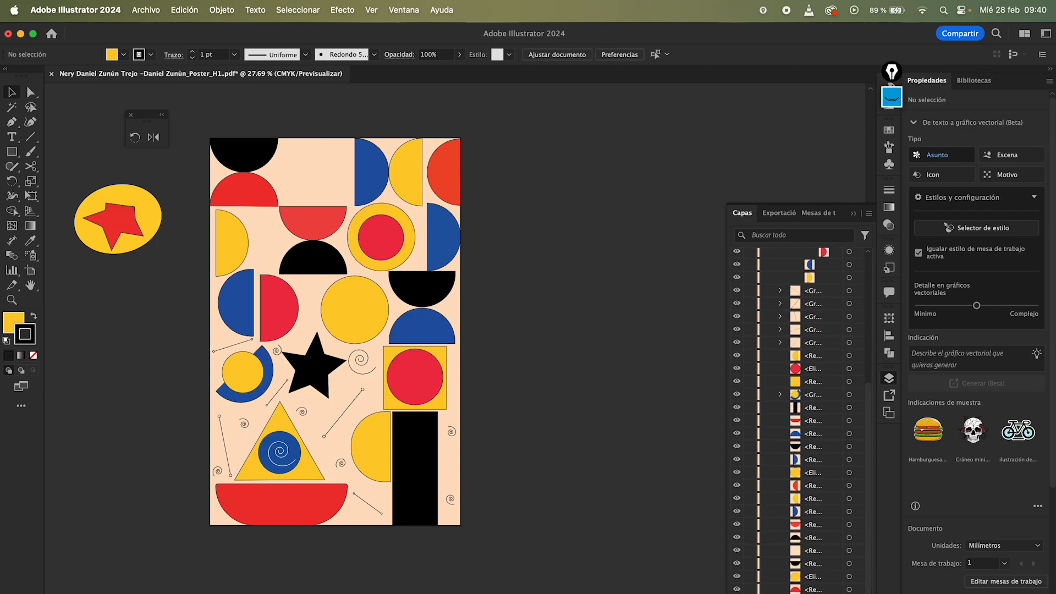
scroll(784, 498, up, 5)
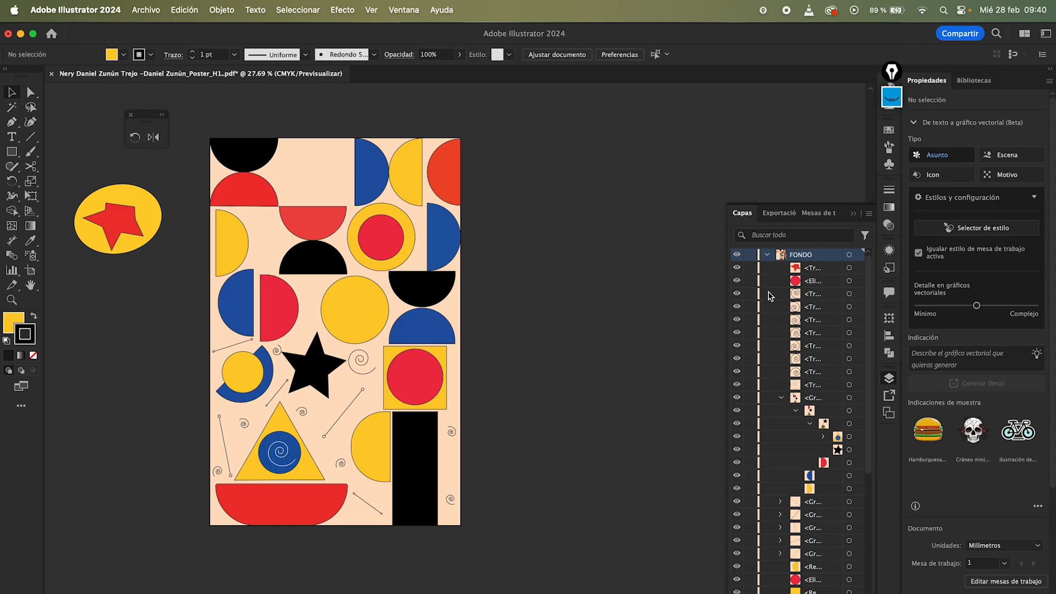
click(767, 255)
super+click(737, 255)
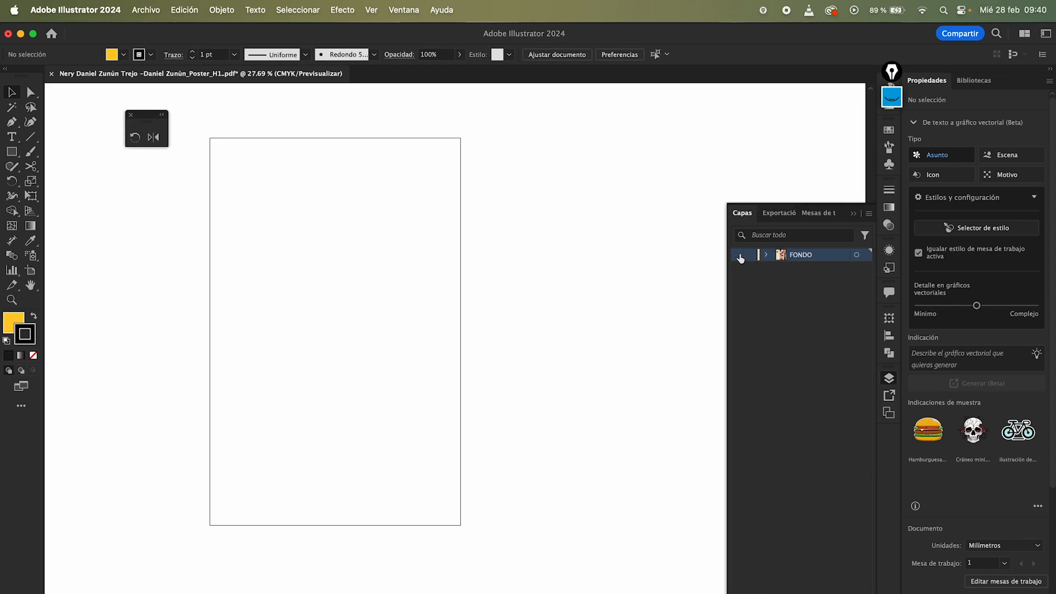
super+click(737, 255)
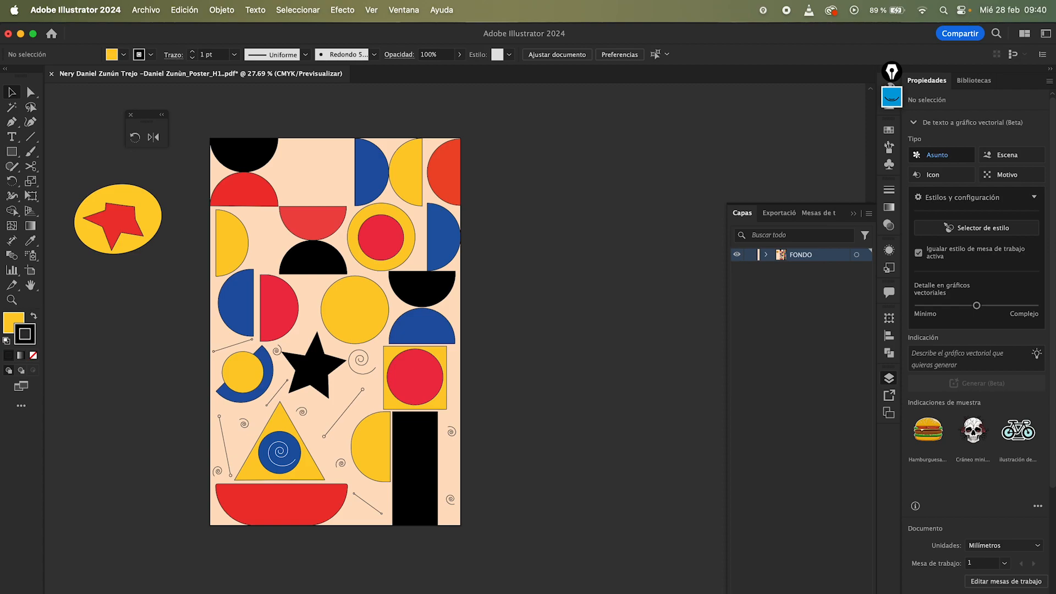
Step: Create a new layer and name it circulos rojos
key(super+l)
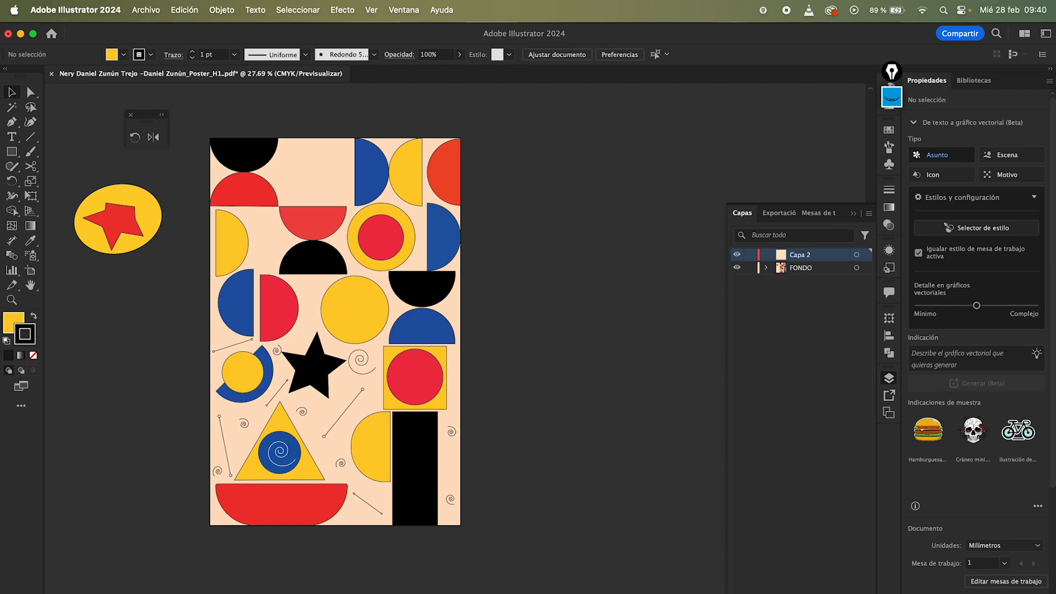
double_click(798, 256)
text(circulos rojos)
key(Return)
Step: Try selecting the red shapes across the poster, then deselect them
click(245, 192)
shift+click(307, 218)
shift+click(435, 187)
shift+click(272, 311)
shift+click(394, 374)
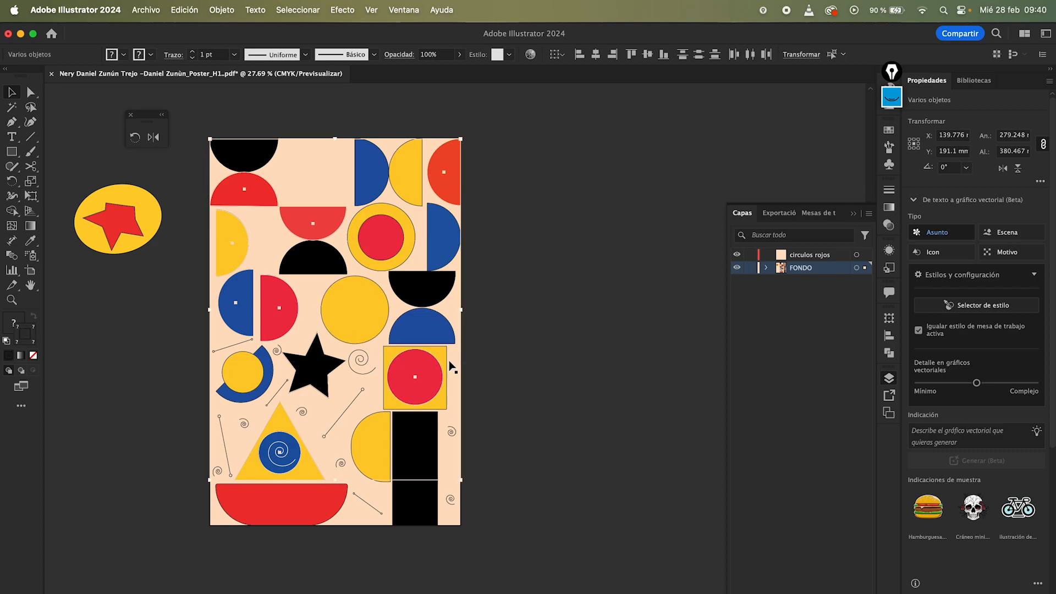
click(483, 305)
Step: Move the red shapes from FONDO into the circulos rojos layer by cutting them and pasting them in front there
key(q)
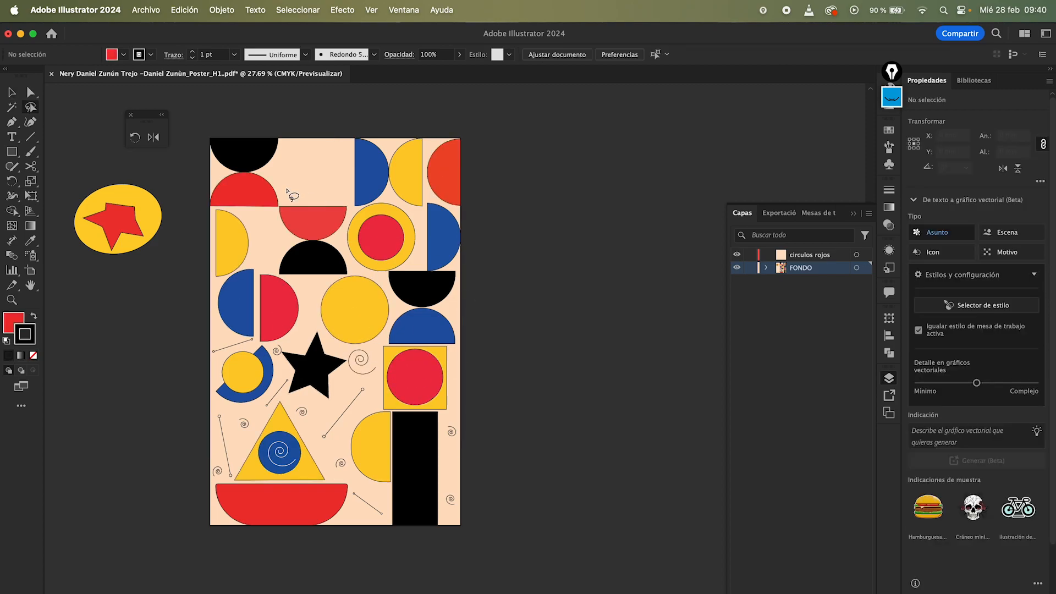
key(a)
click(249, 192)
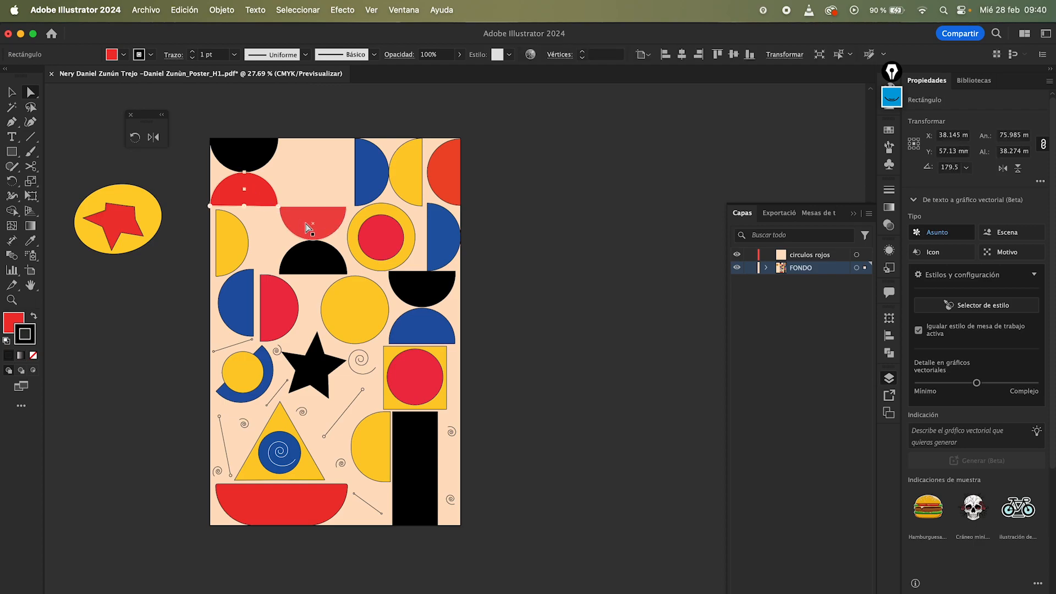
shift+click(320, 221)
shift+click(443, 172)
shift+click(279, 322)
shift+click(411, 381)
shift+click(301, 492)
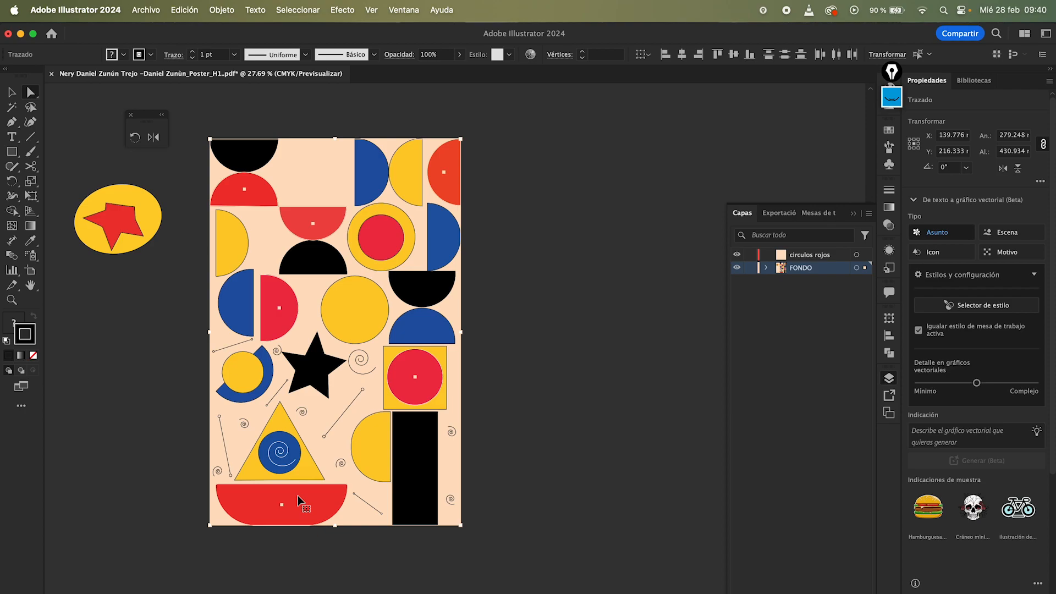
key(Delete)
key(super+z)
key(super+x)
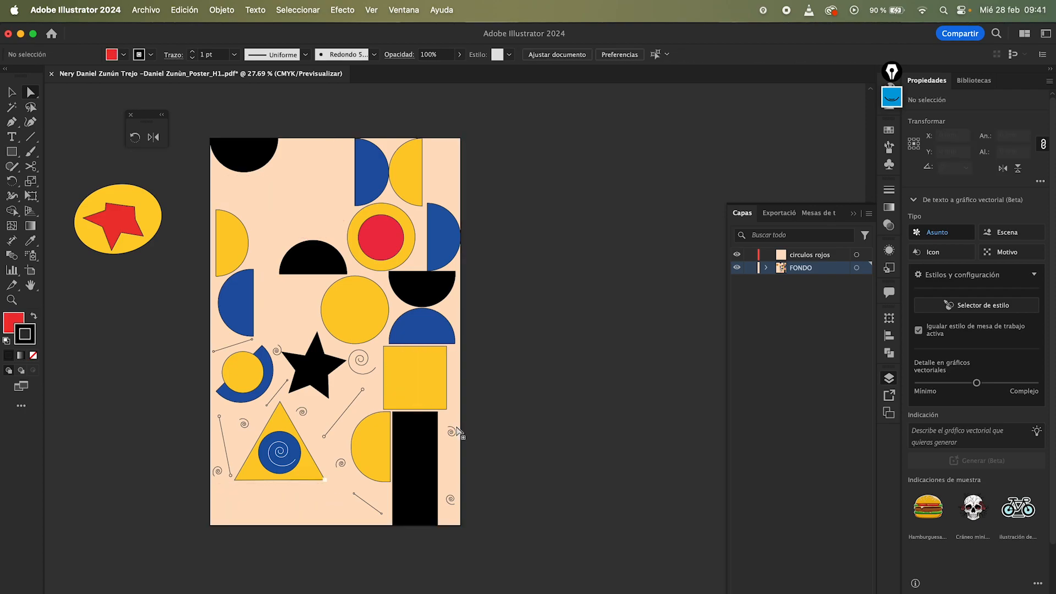
click(821, 257)
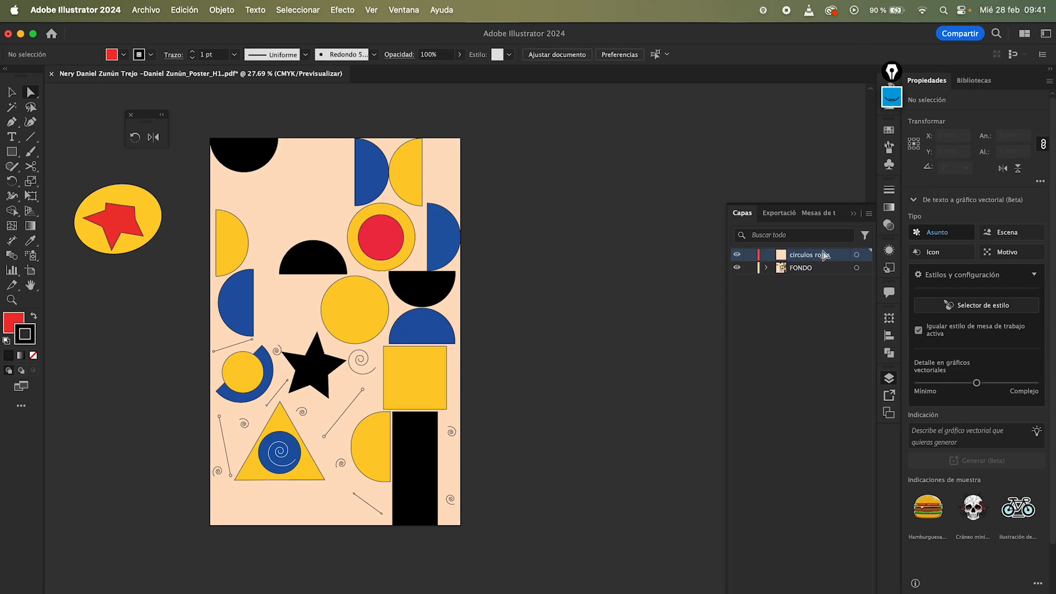
key(super+f)
key(super+z)
key(super+f)
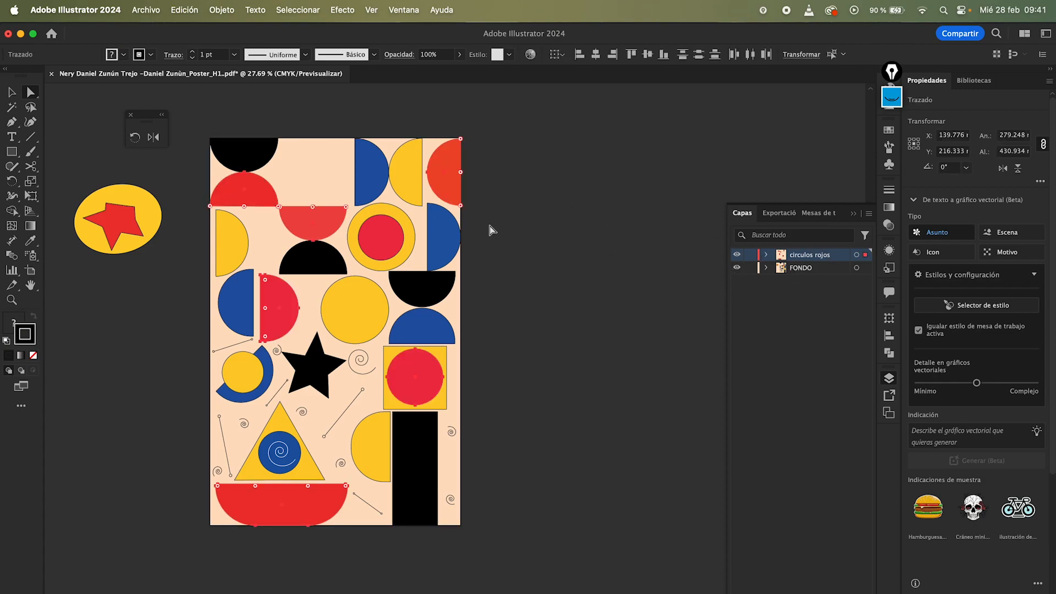
click(494, 280)
key(v)
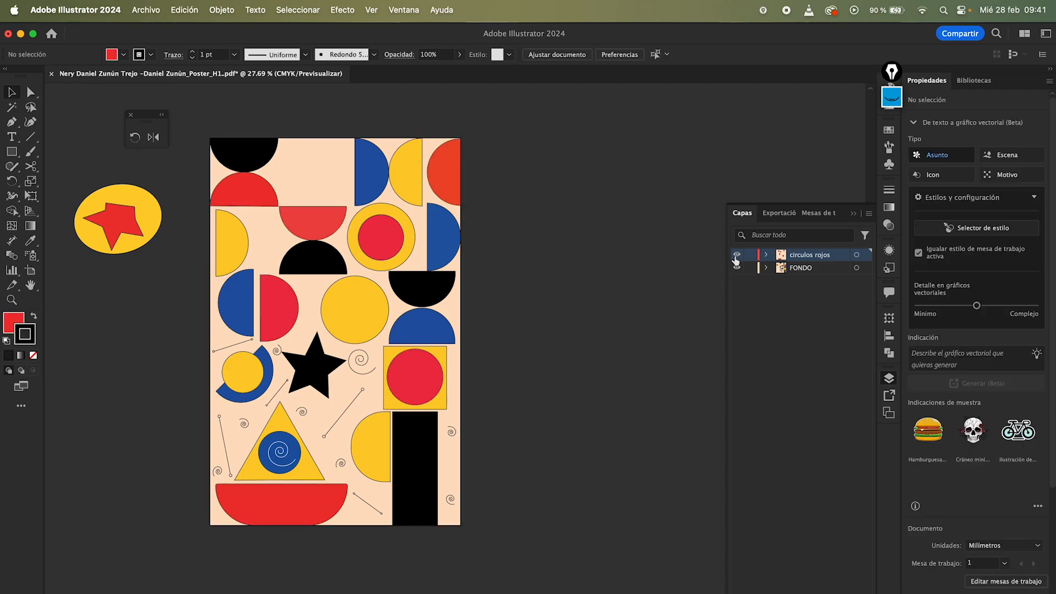
Step: Toggle the circulos rojos layer's visibility off and on repeatedly to check its contents
click(738, 255)
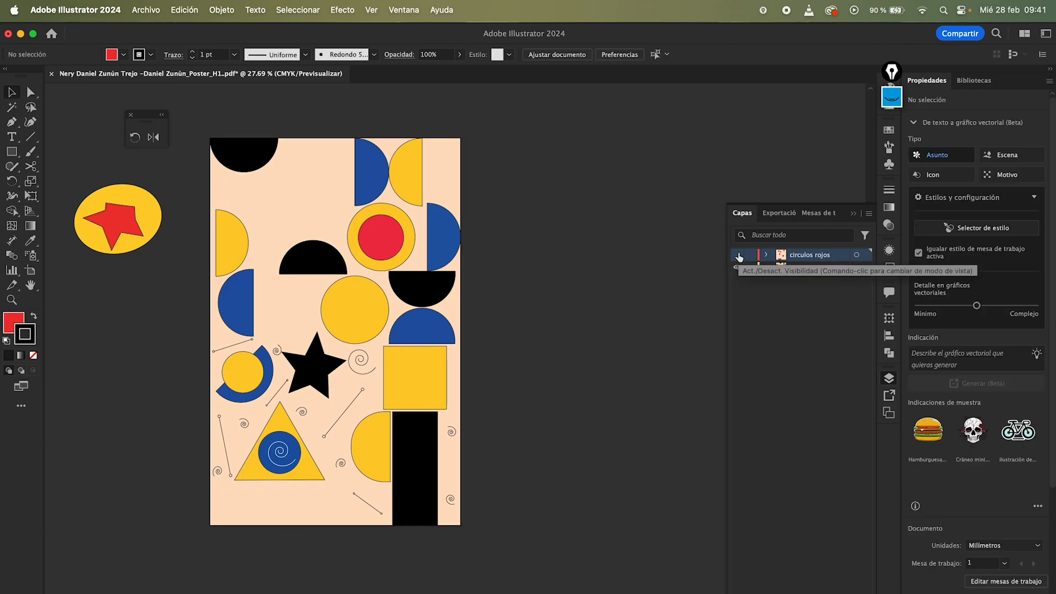
click(737, 255)
click(737, 255)
click(738, 255)
click(738, 255)
click(737, 254)
click(738, 255)
click(738, 255)
click(737, 254)
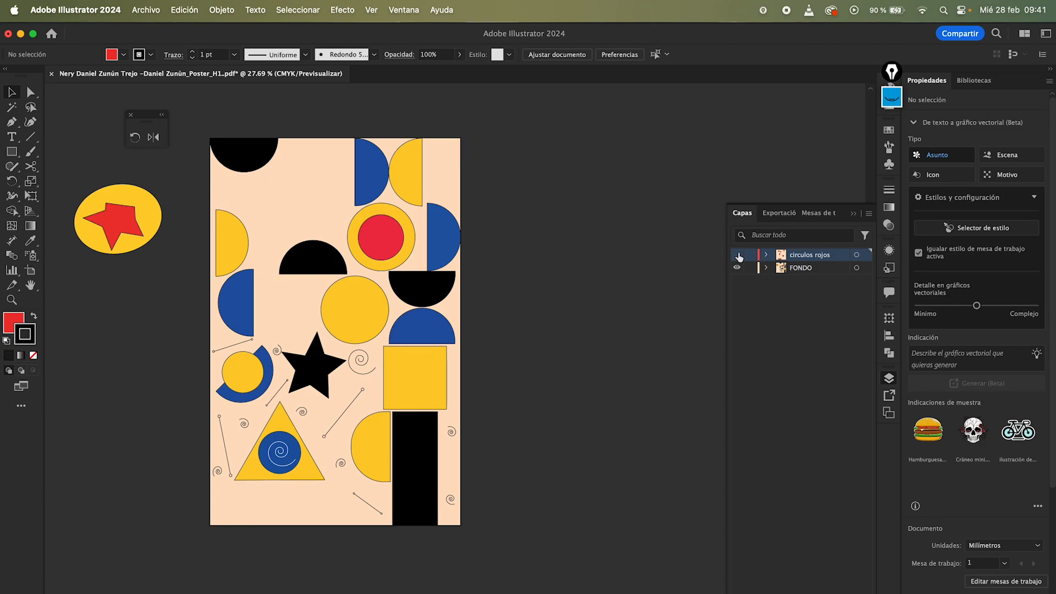
click(738, 255)
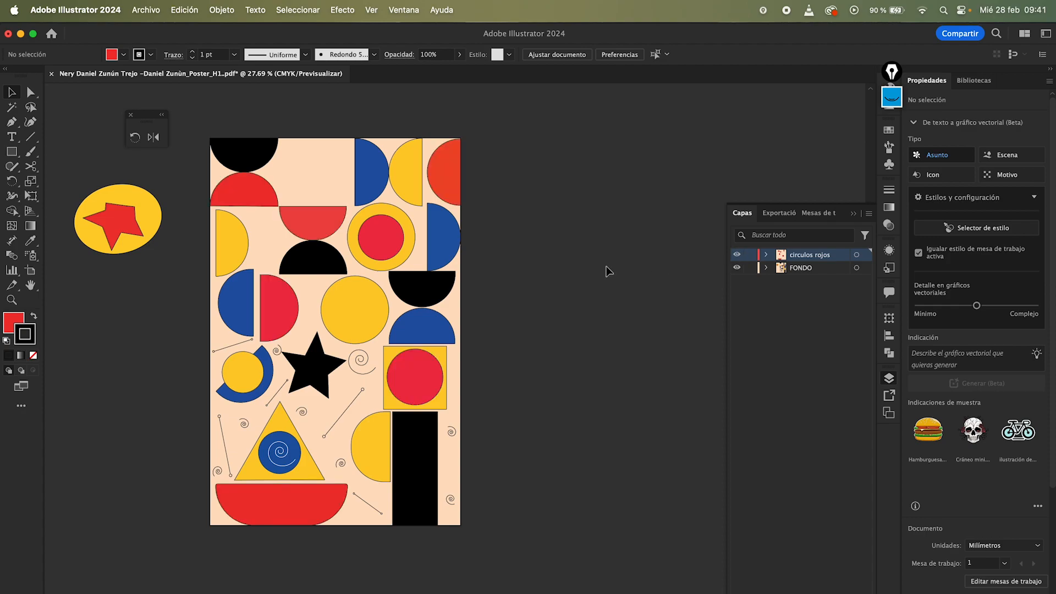
Step: Move the red circle inside the yellow ring from FONDO into the circulos rojos layer
key(a)
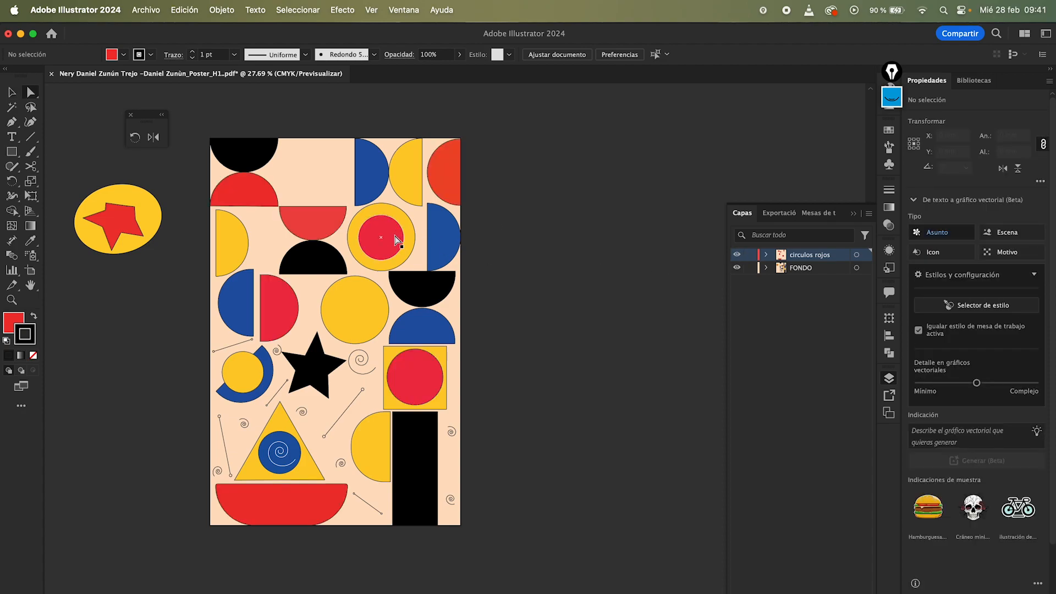
click(389, 236)
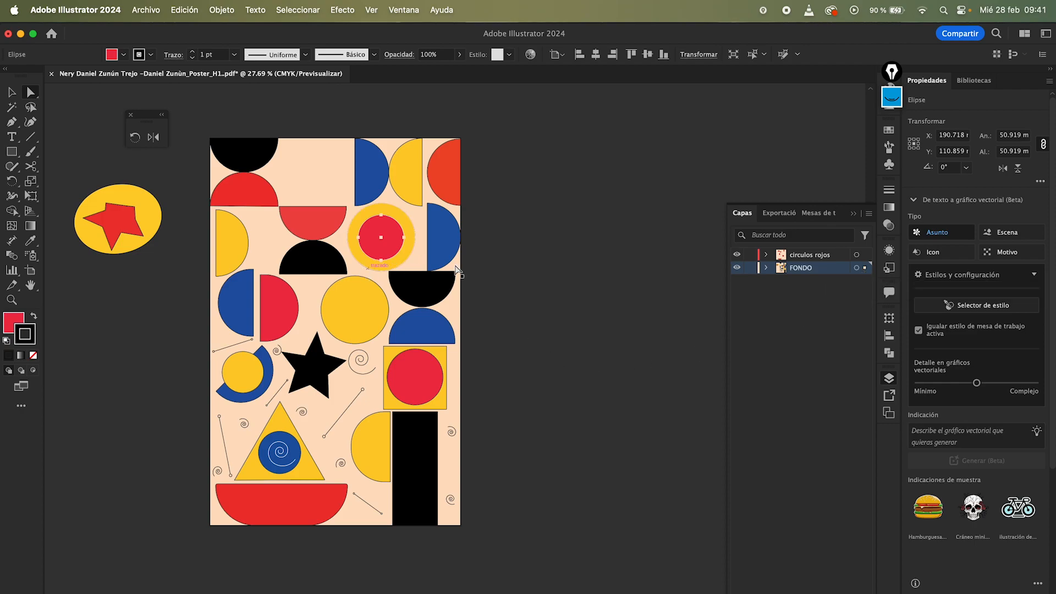
click(865, 255)
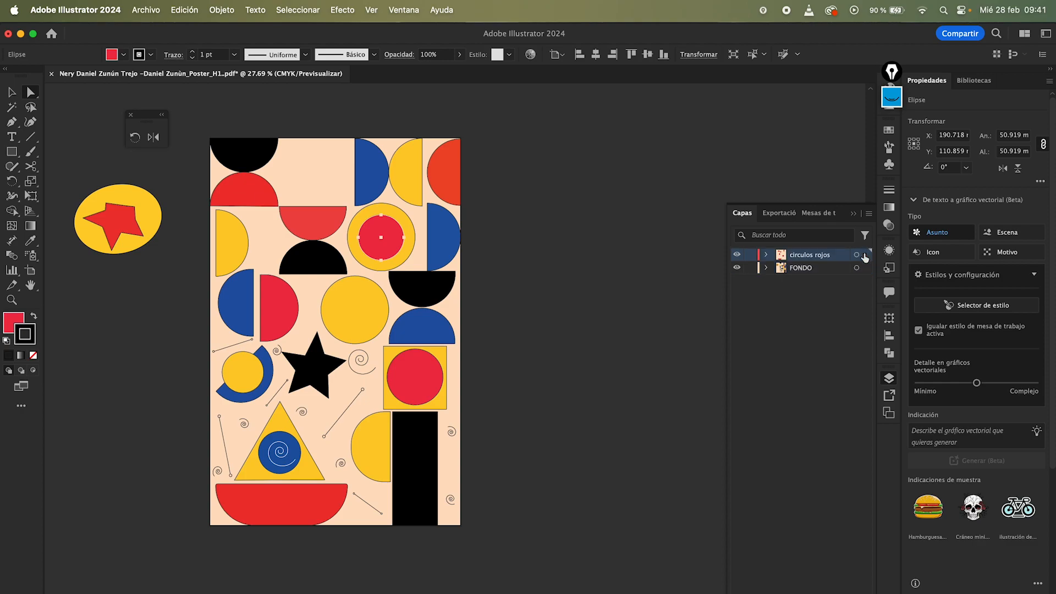
key(super+space)
drag(364, 228, 560, 313)
key(super+space)
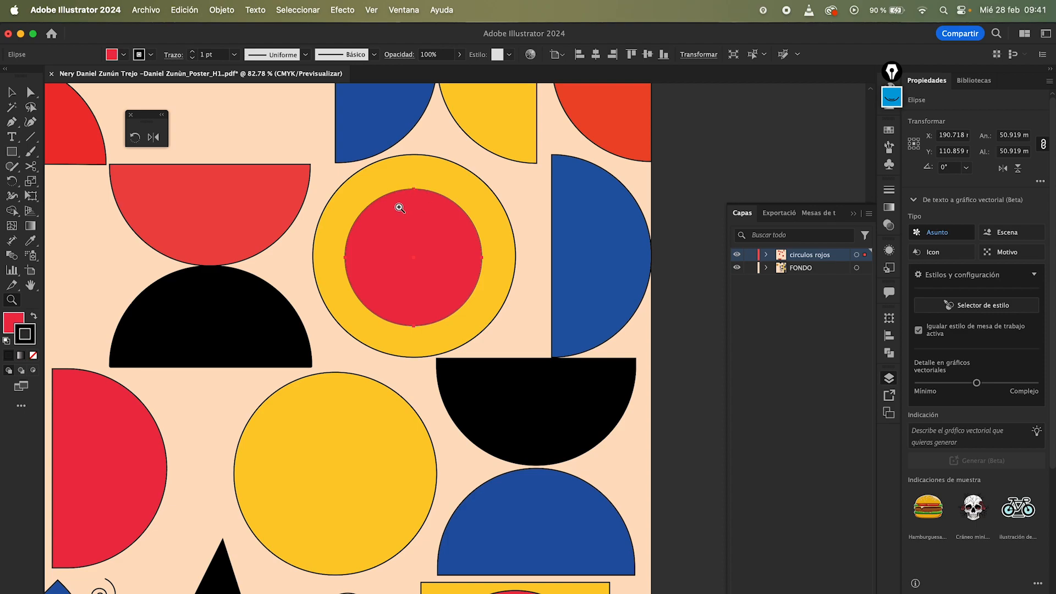
key(super+z)
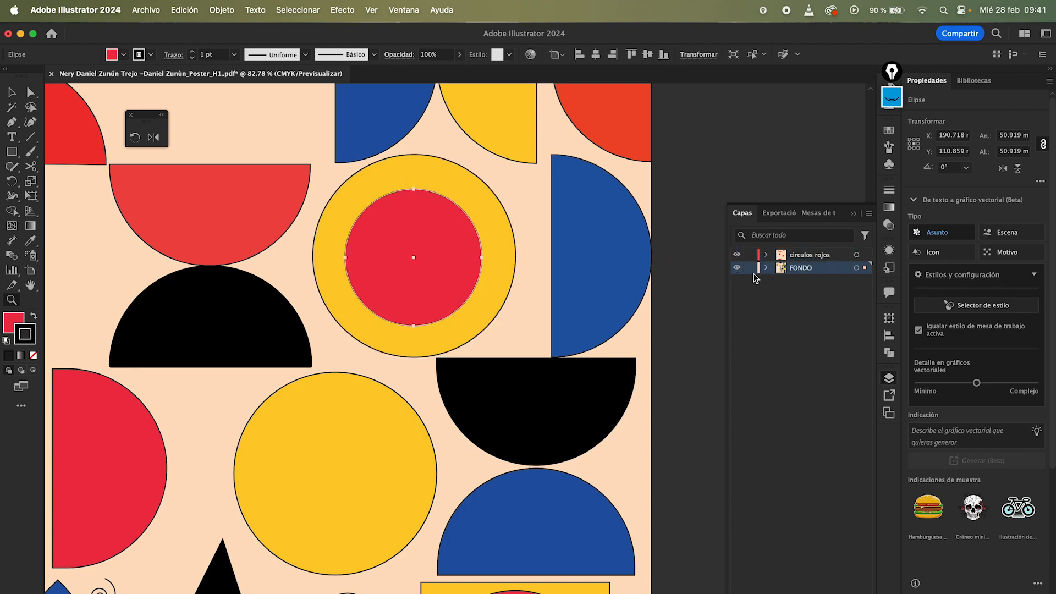
key(super+shift+z)
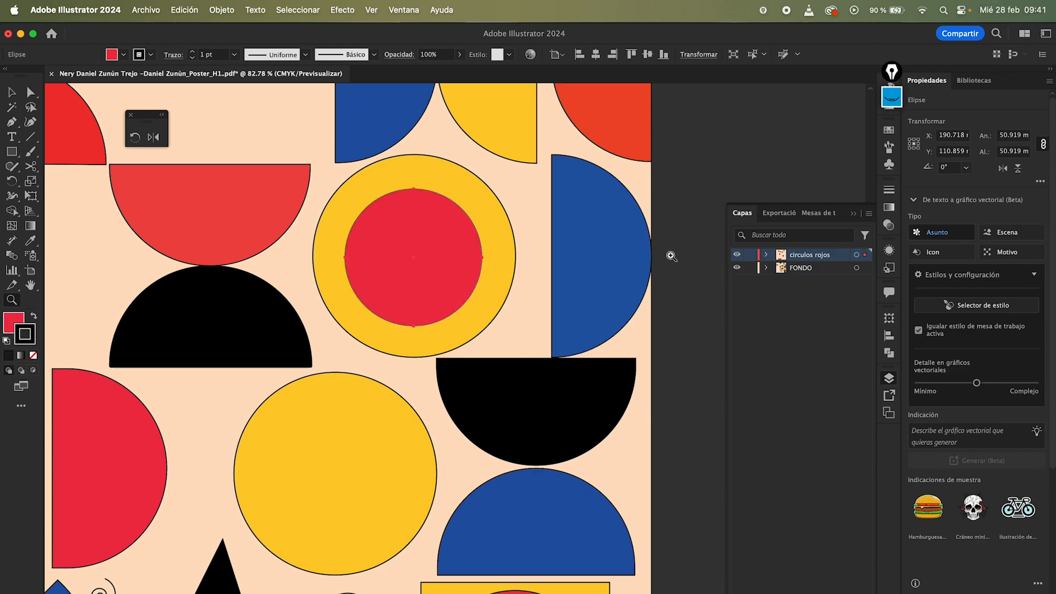
key(super+z)
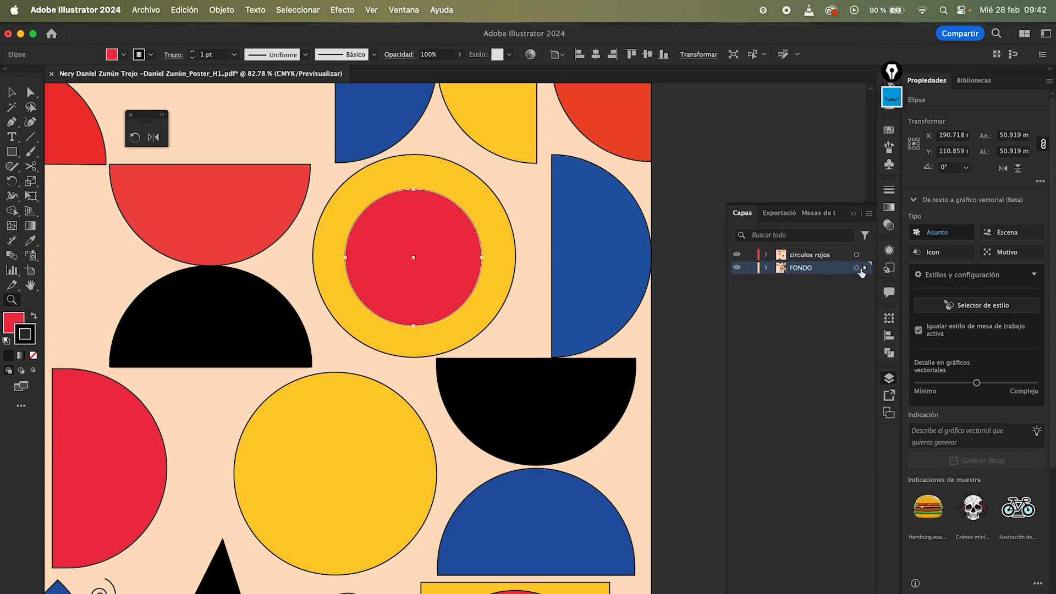
drag(866, 267, 865, 254)
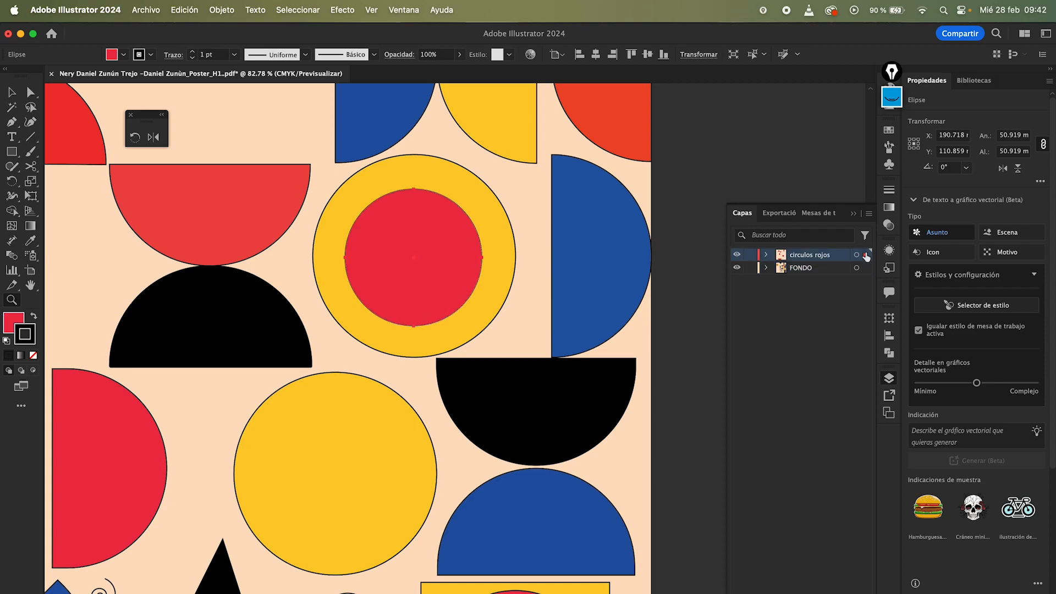
drag(641, 261, 352, 258)
key(v)
click(572, 235)
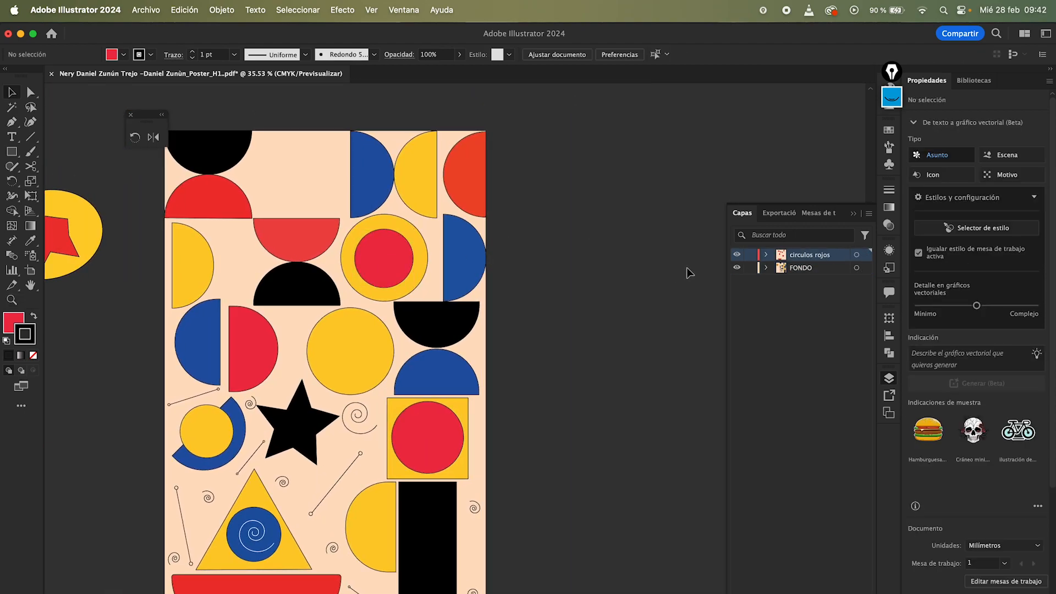
Step: Hide and show the circulos rojos layer several times to compare the poster
click(736, 254)
click(736, 255)
click(736, 255)
click(736, 254)
click(737, 254)
click(737, 254)
Step: Select all the yellow shapes on the poster and cut them
key(a)
scroll(506, 263, down, 2)
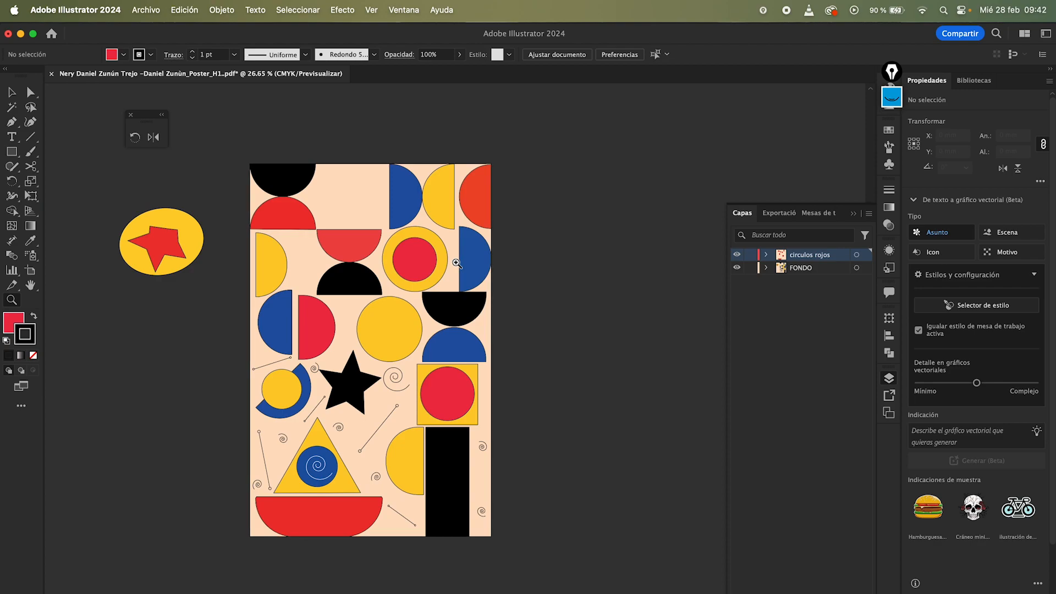
click(436, 218)
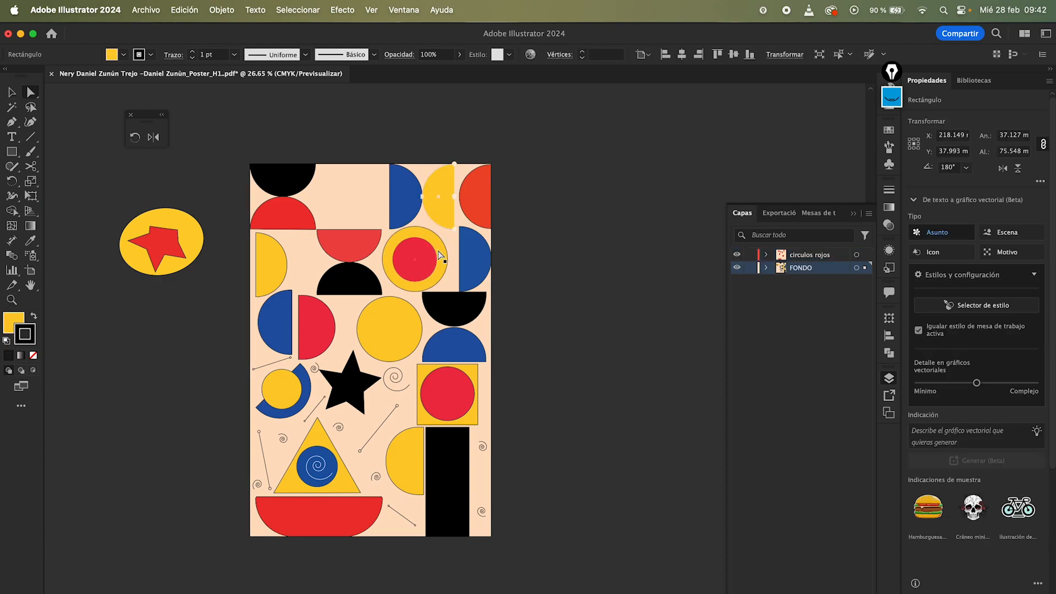
shift+click(410, 325)
shift+click(271, 265)
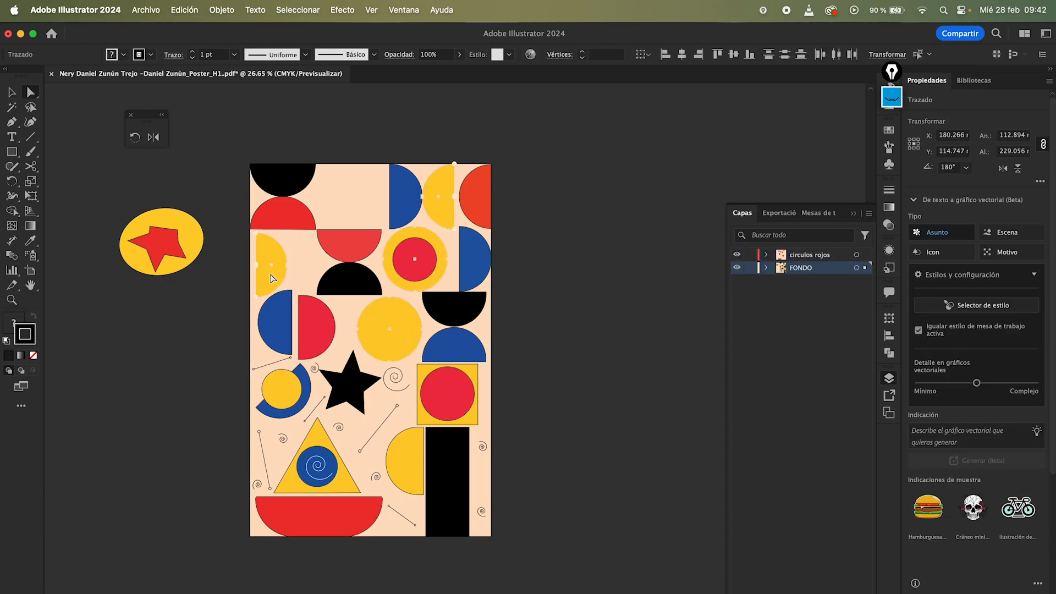
shift+click(285, 395)
shift+click(322, 440)
shift+click(398, 469)
shift+click(423, 421)
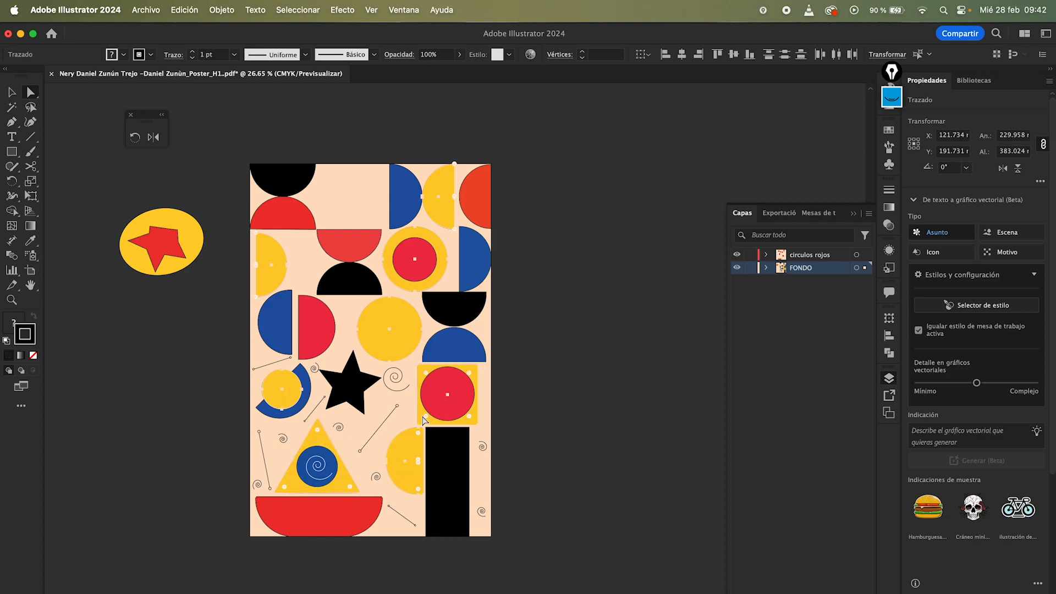
key(Delete)
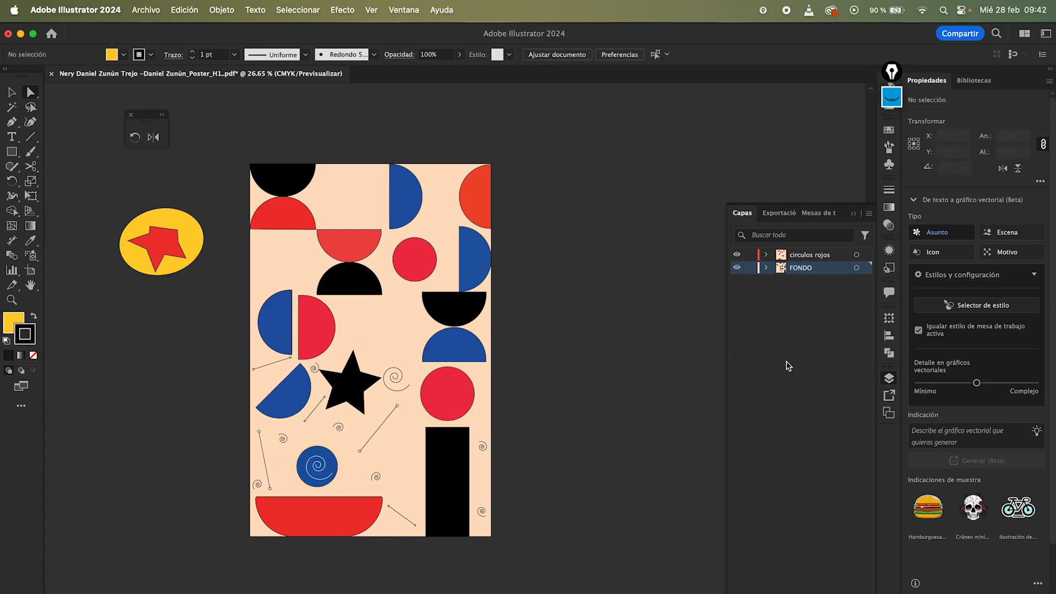
Step: Create a new layer and name it formas amarillas
key(super+l)
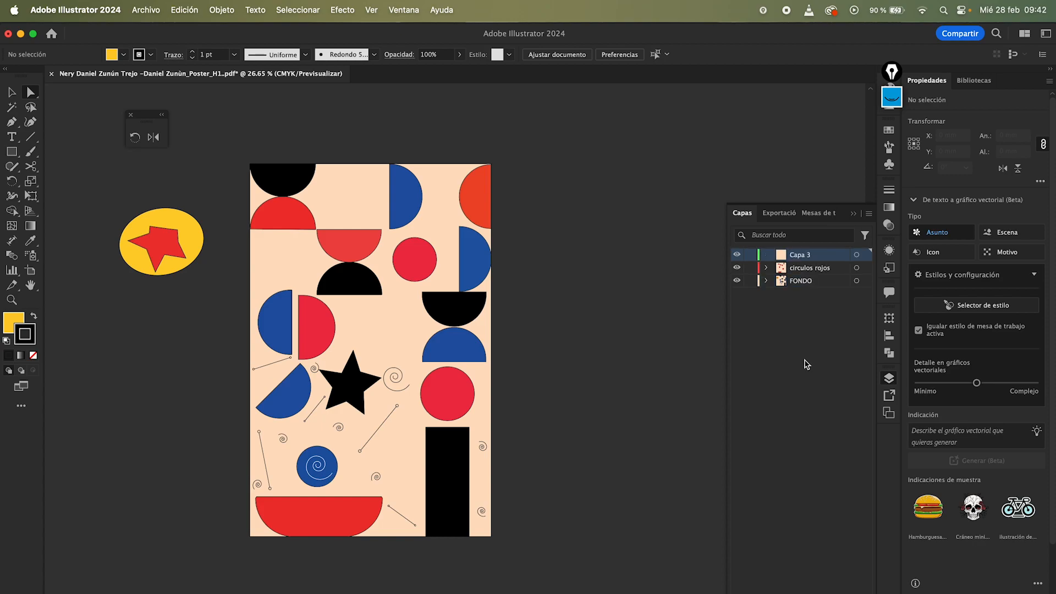
double_click(805, 254)
text(forma)
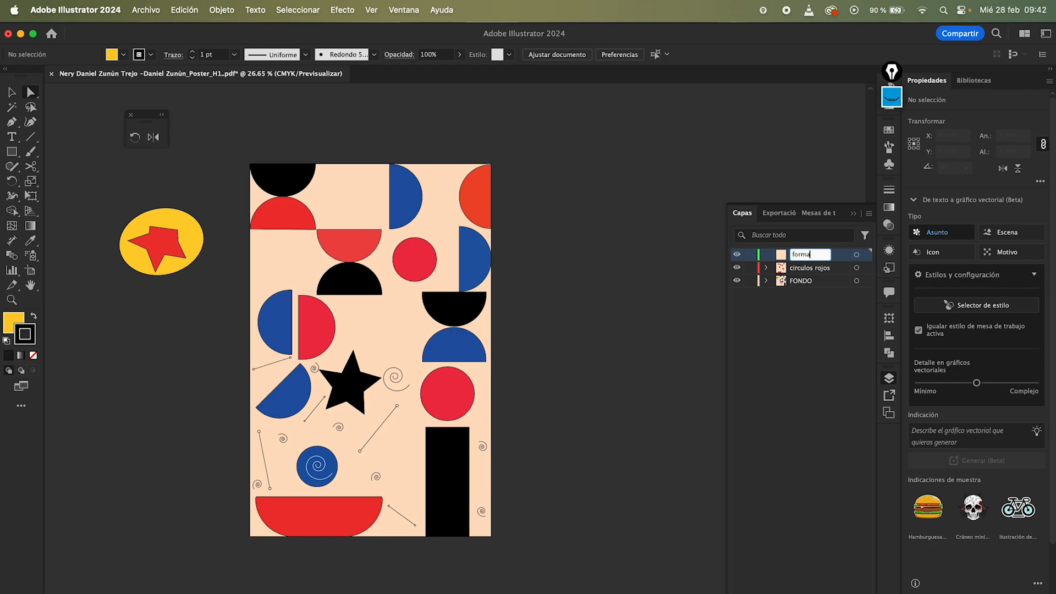
text(s amarillas)
key(Return)
Step: Set the formas amarillas layer colour to a custom yellow sampled from the poster with the eyedropper, and confirm
double_click(844, 256)
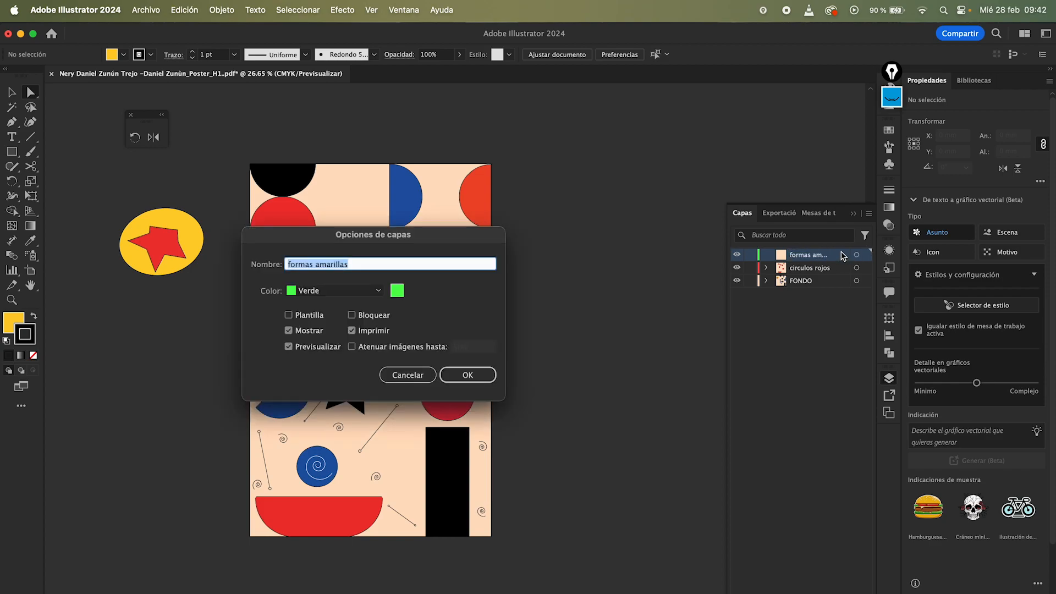
click(398, 292)
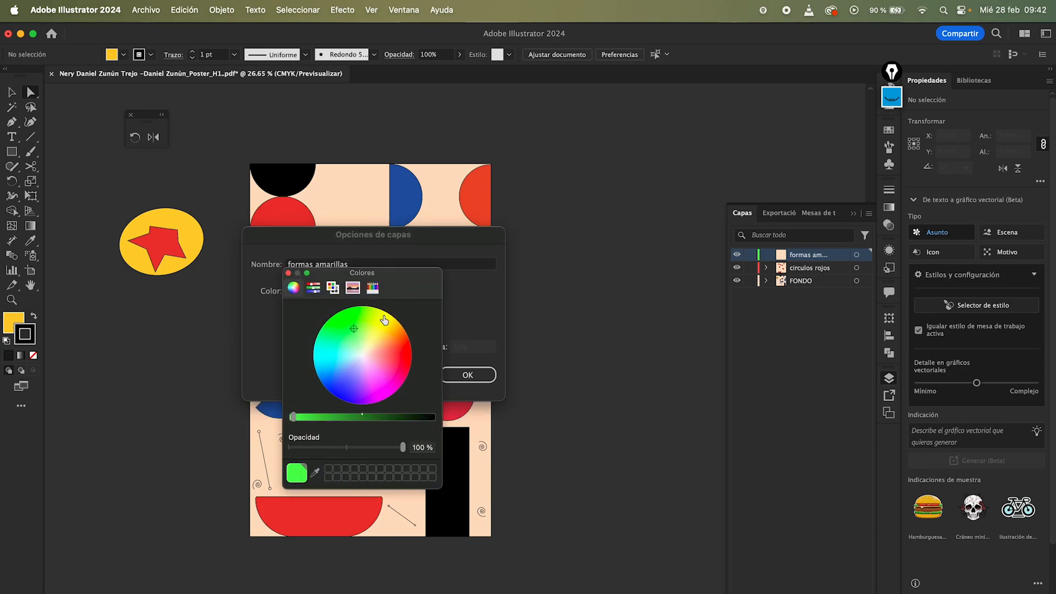
click(314, 472)
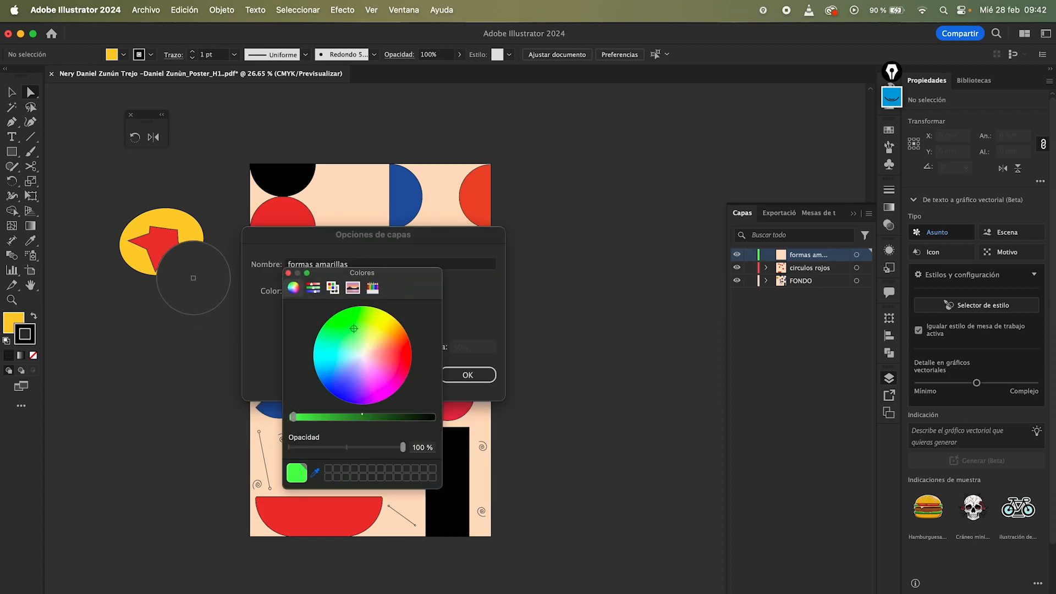
click(199, 237)
click(288, 272)
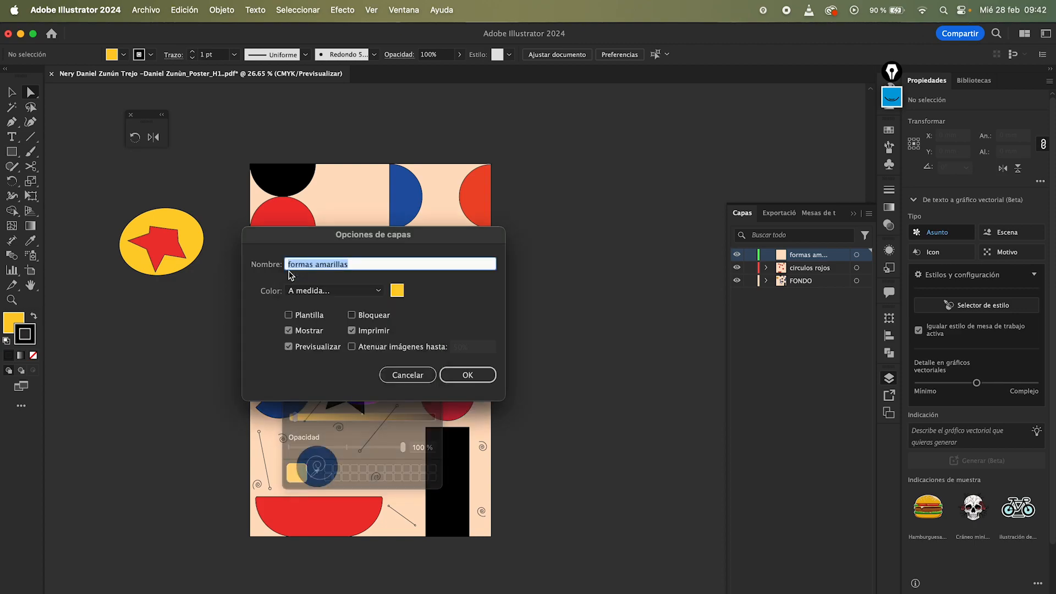
click(458, 376)
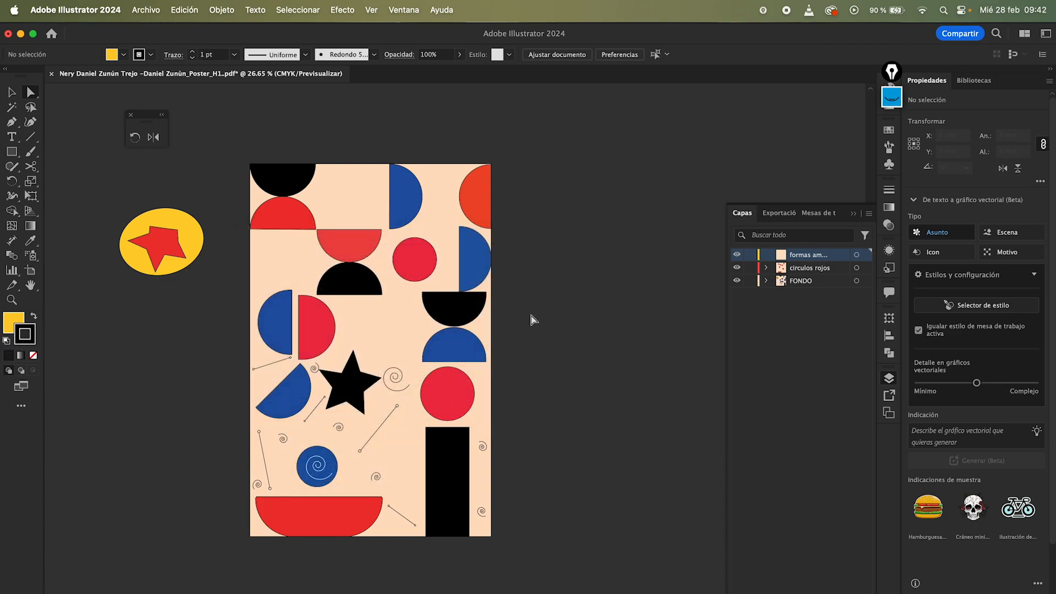
Step: Paste the yellow shapes in place onto the formas amarillas layer and deselect them
key(super+shift+v)
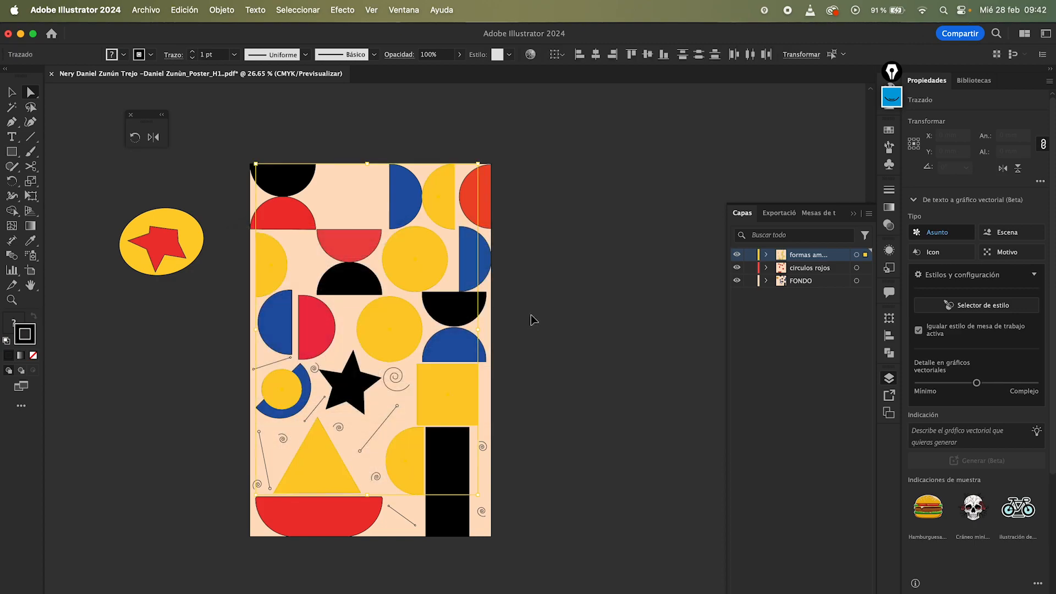
click(553, 312)
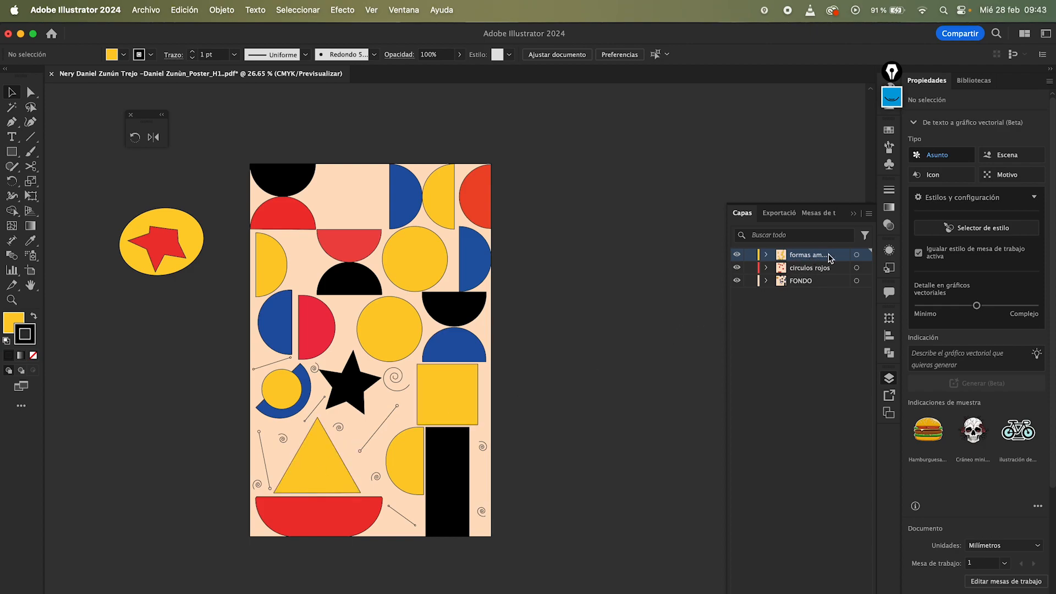
Step: Drag the formas amarillas layer into the circulos rojos layer as a sublayer
drag(830, 258, 832, 265)
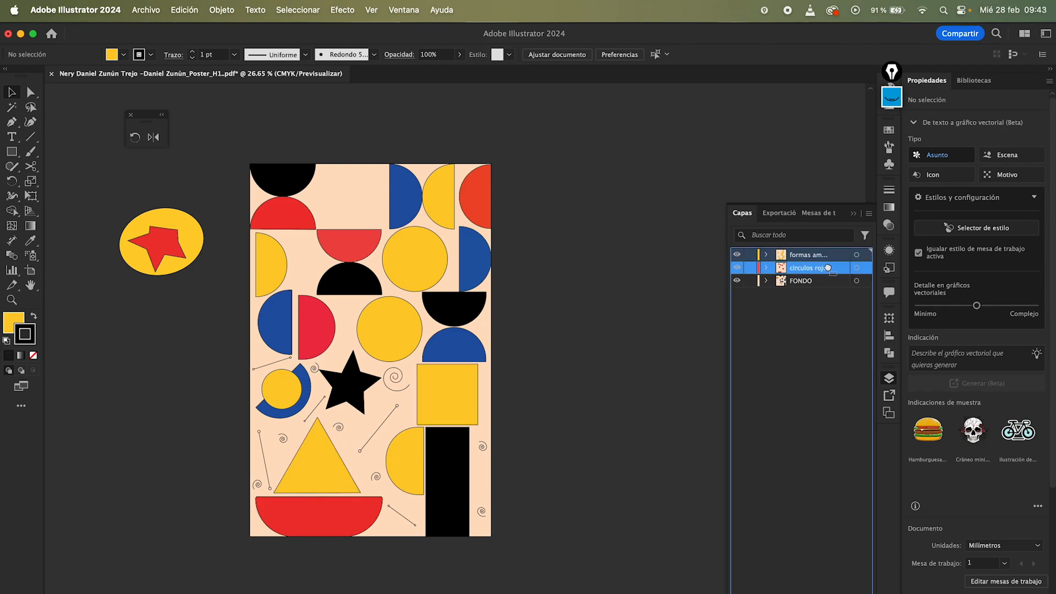
mouse_move(827, 266)
mouse_down()
mouse_move(818, 286)
mouse_move(819, 268)
mouse_move(777, 271)
mouse_move(827, 269)
mouse_up()
drag(827, 269, 825, 263)
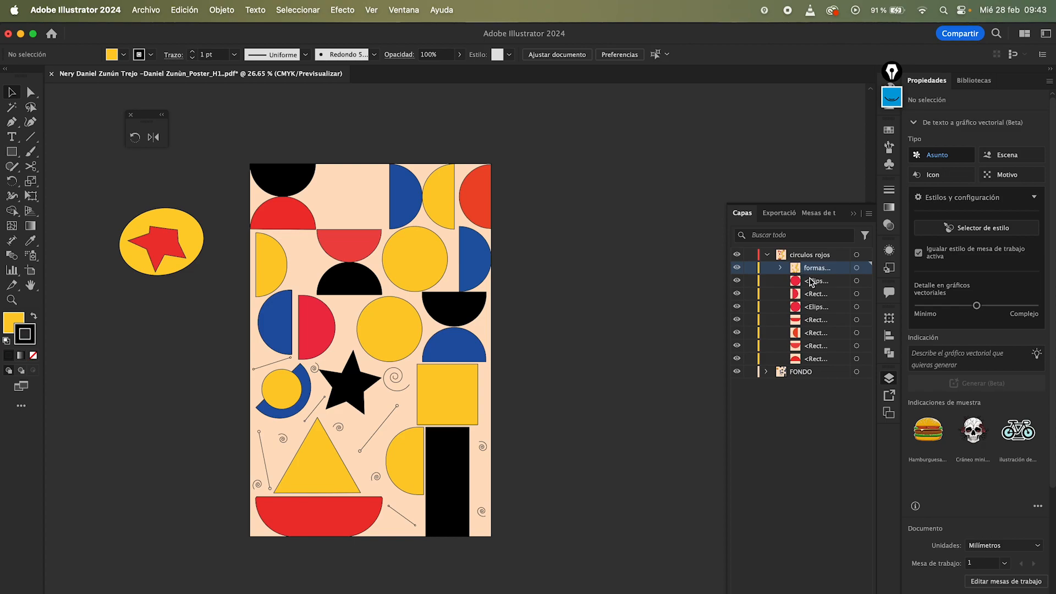
Step: Move the formas amarillas sublayer to the bottom of the circulos rojos layer
drag(820, 272, 818, 360)
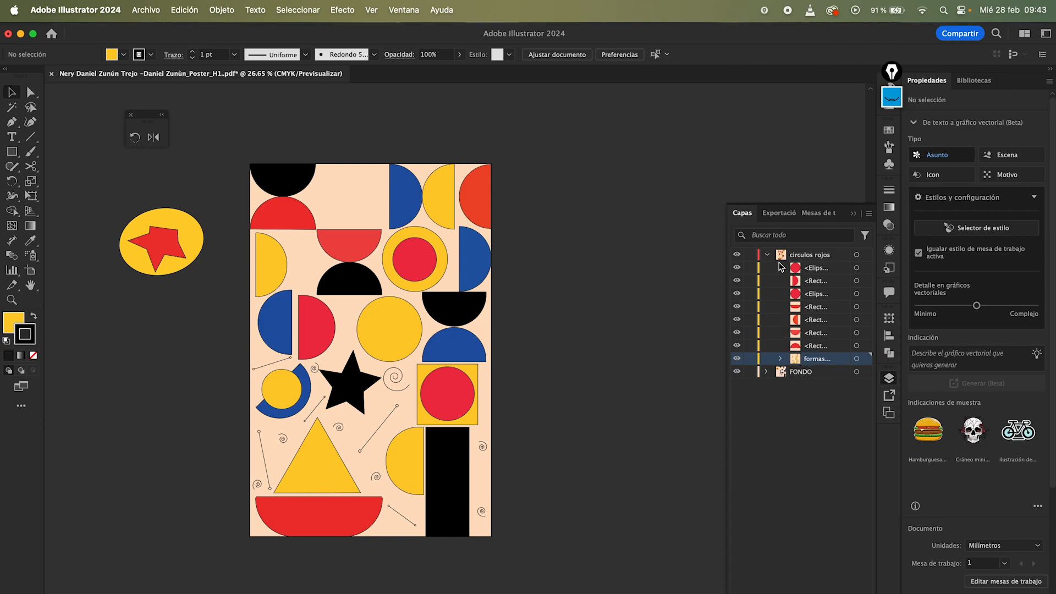
click(767, 254)
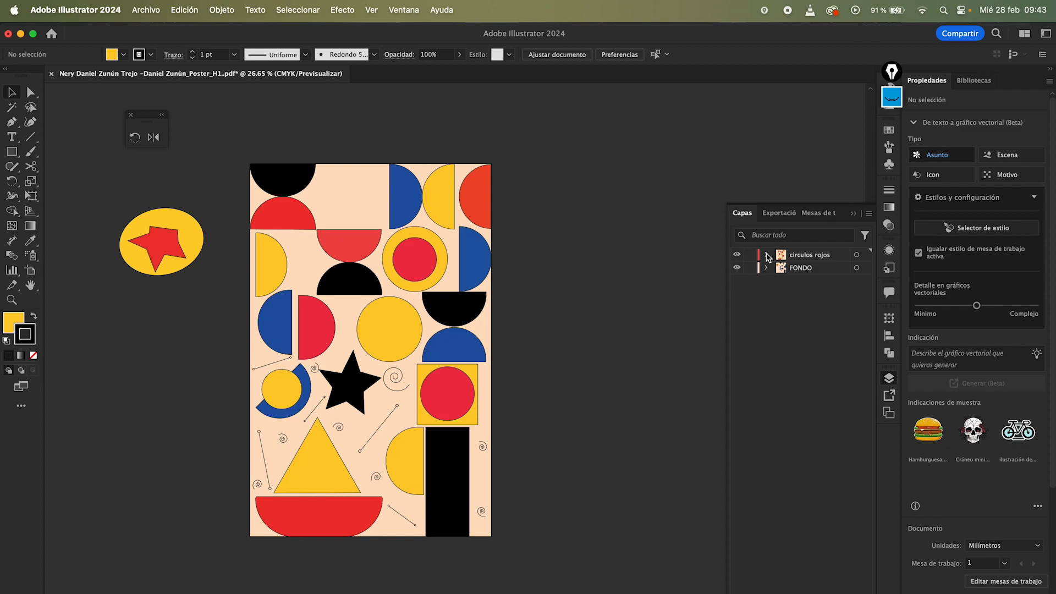
click(767, 254)
drag(800, 361, 785, 369)
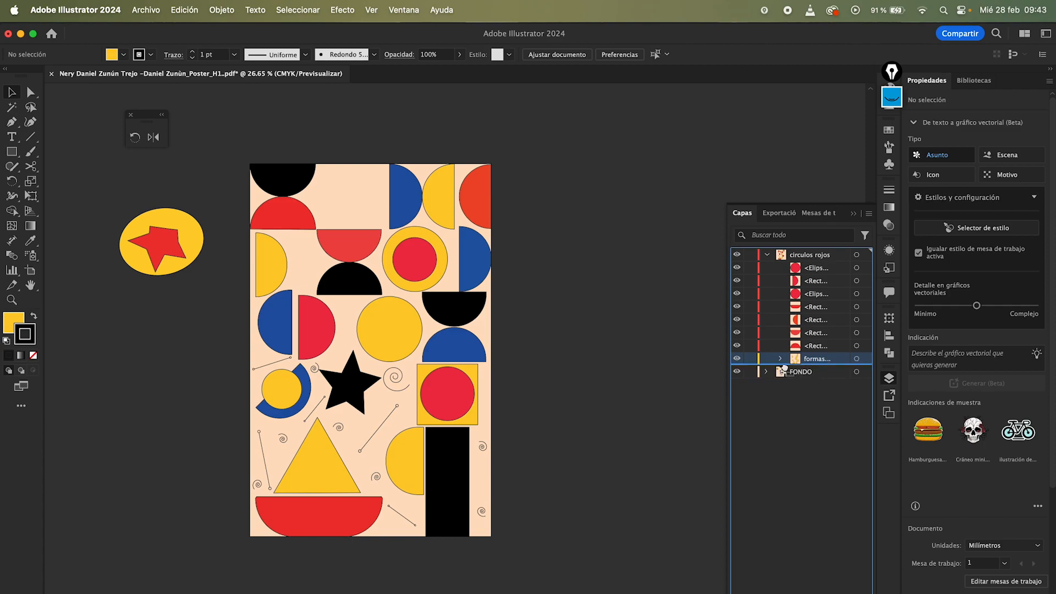
drag(785, 368, 827, 361)
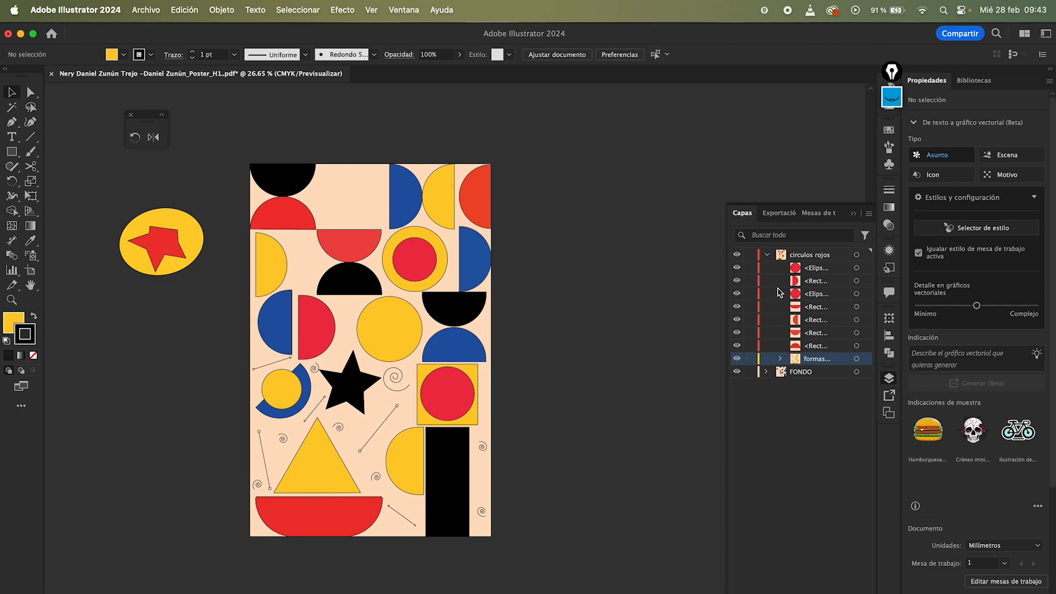
click(767, 254)
click(768, 254)
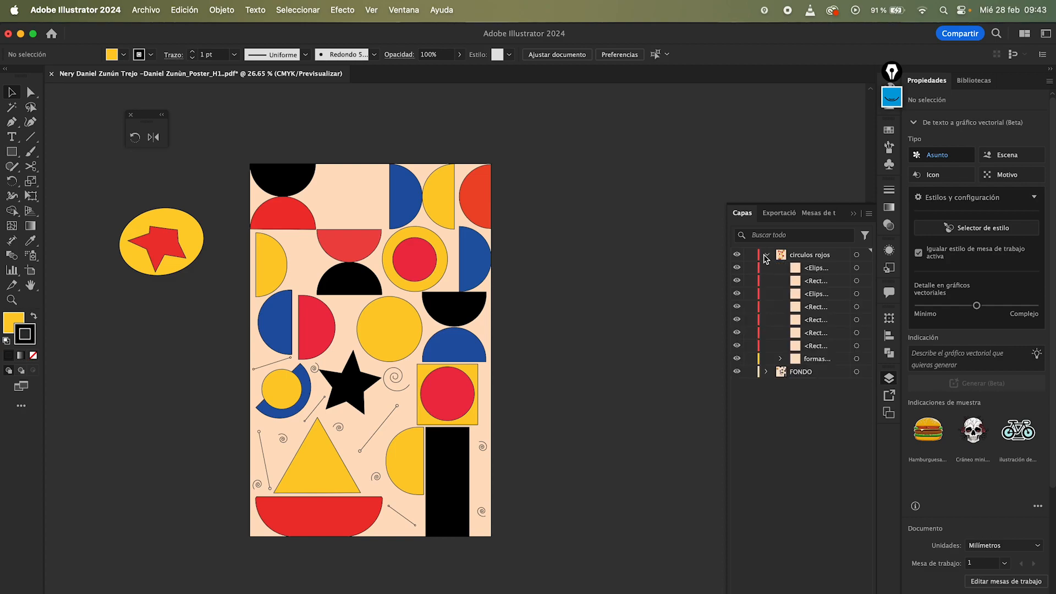
Step: Move formas amarillas out of circulos rojos as a top-level layer between circulos rojos and FONDO
drag(785, 359, 792, 379)
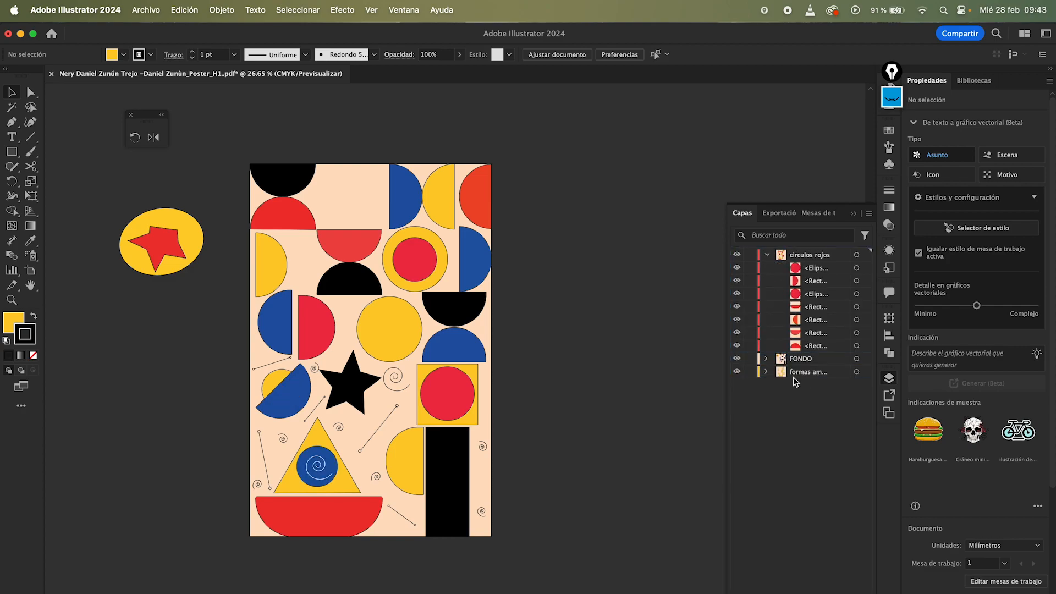
click(767, 254)
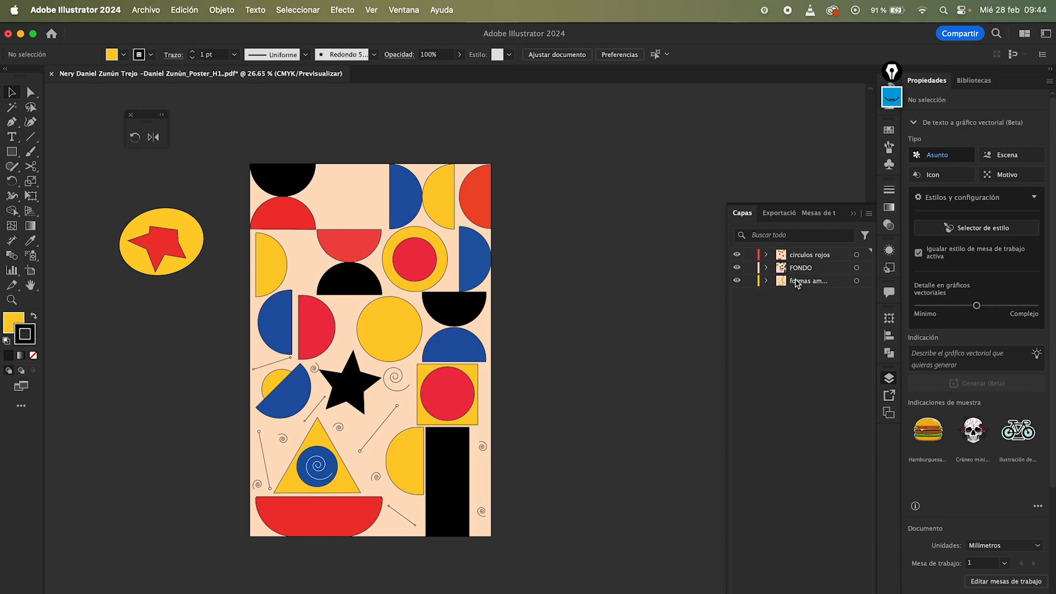
click(803, 283)
drag(803, 283, 803, 264)
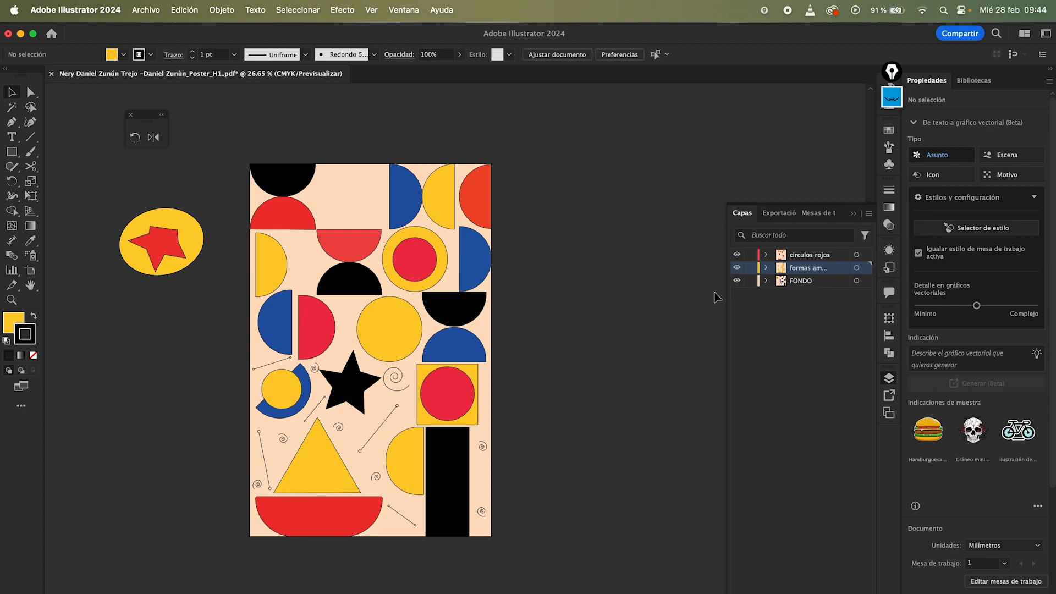
Step: Toggle the formas amarillas layer's visibility and lock the layer
click(737, 267)
click(737, 271)
click(737, 272)
click(737, 271)
click(737, 272)
click(737, 272)
click(737, 271)
click(737, 271)
click(737, 273)
click(737, 272)
click(750, 268)
Step: Try moving poster shapes, shifting the top blue half-circle slightly left
click(436, 266)
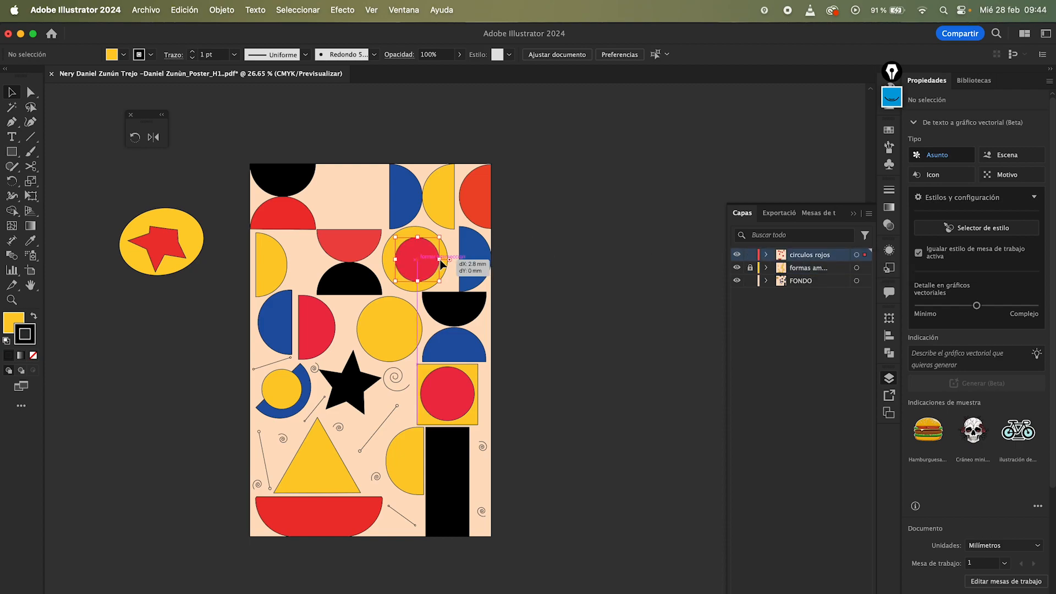
click(420, 222)
mouse_move(414, 217)
mouse_down()
mouse_move(432, 237)
mouse_move(440, 220)
mouse_move(397, 209)
mouse_up()
click(550, 272)
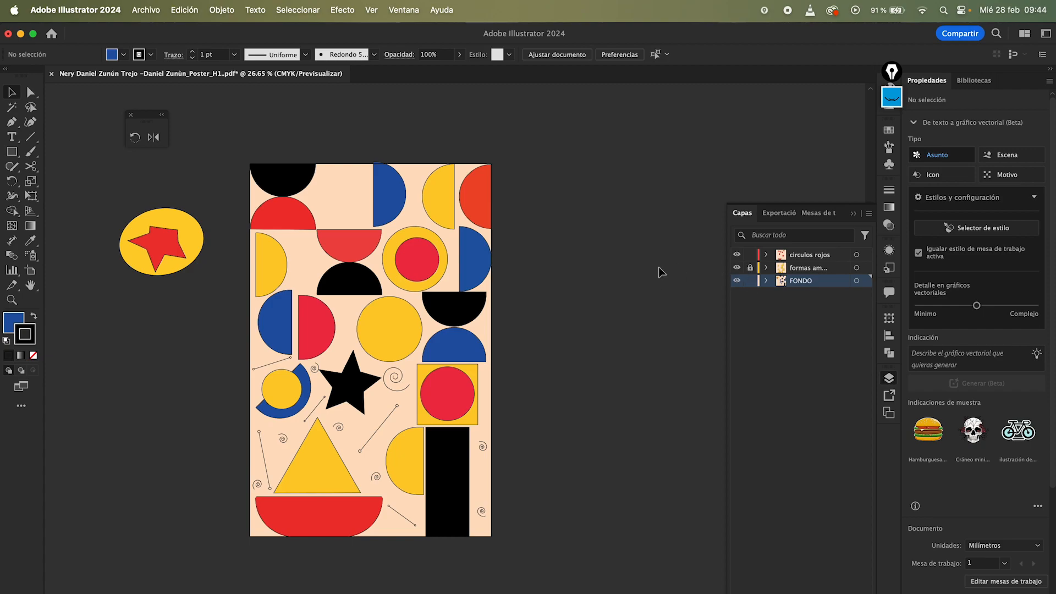
Step: Select all artwork and drag it to test the locked layer, then undo the move and deselect
drag(241, 145, 539, 561)
click(535, 558)
scroll(538, 580, up, 3)
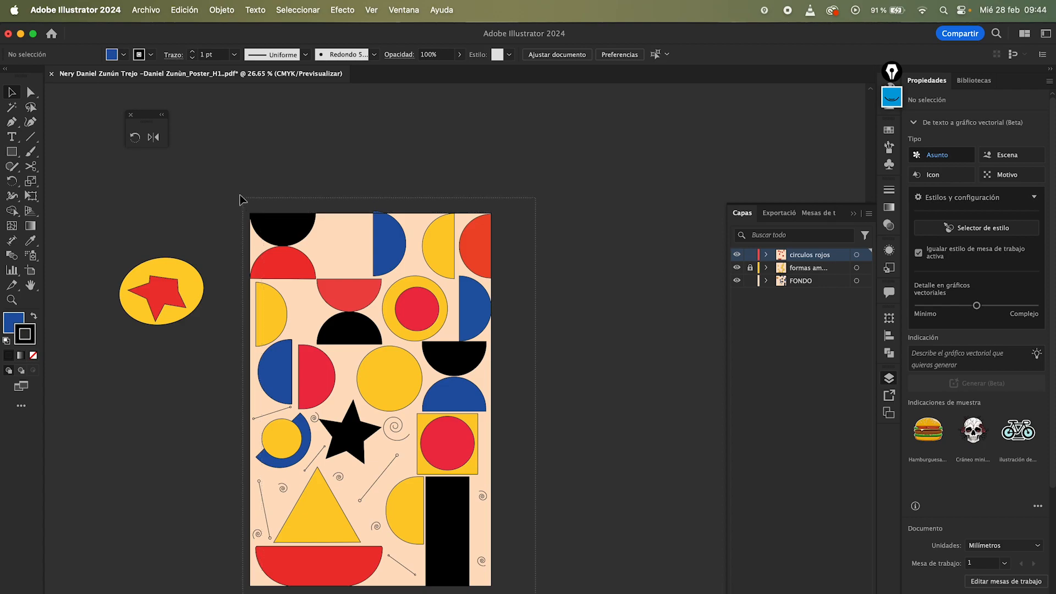
key(super+a)
drag(268, 232, 429, 219)
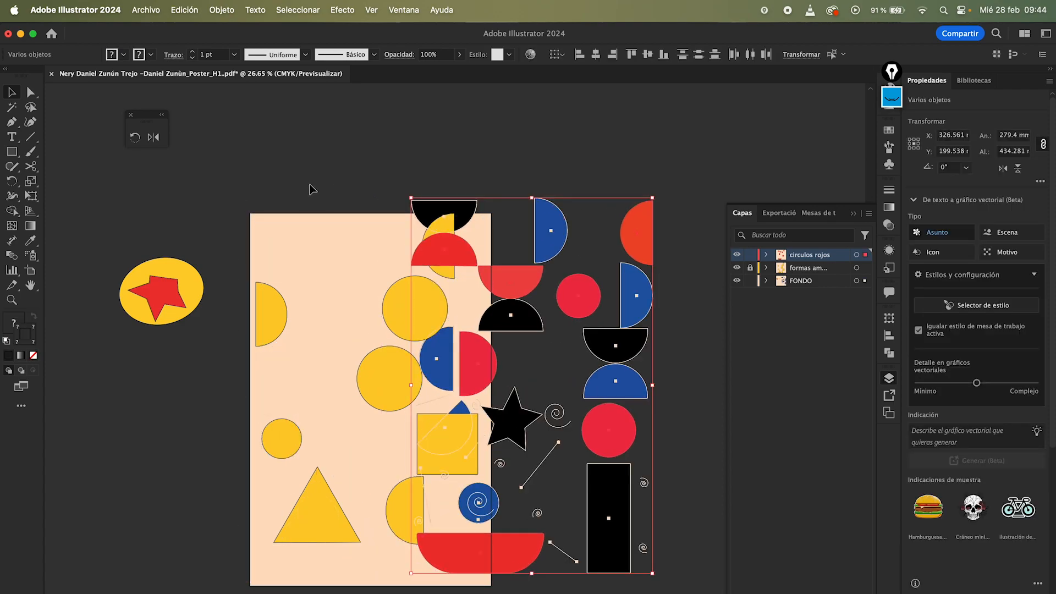
key(super+z)
click(360, 144)
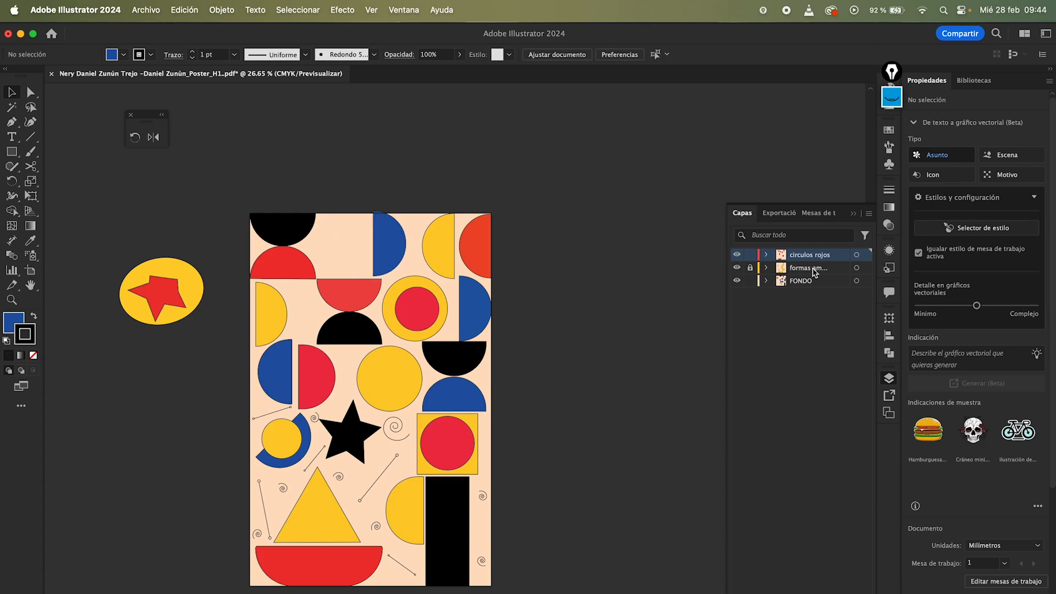
Step: Lock the bottom three rectangle sublayers of circulos rojos and hide the formas amarillas and FONDO layers
click(767, 256)
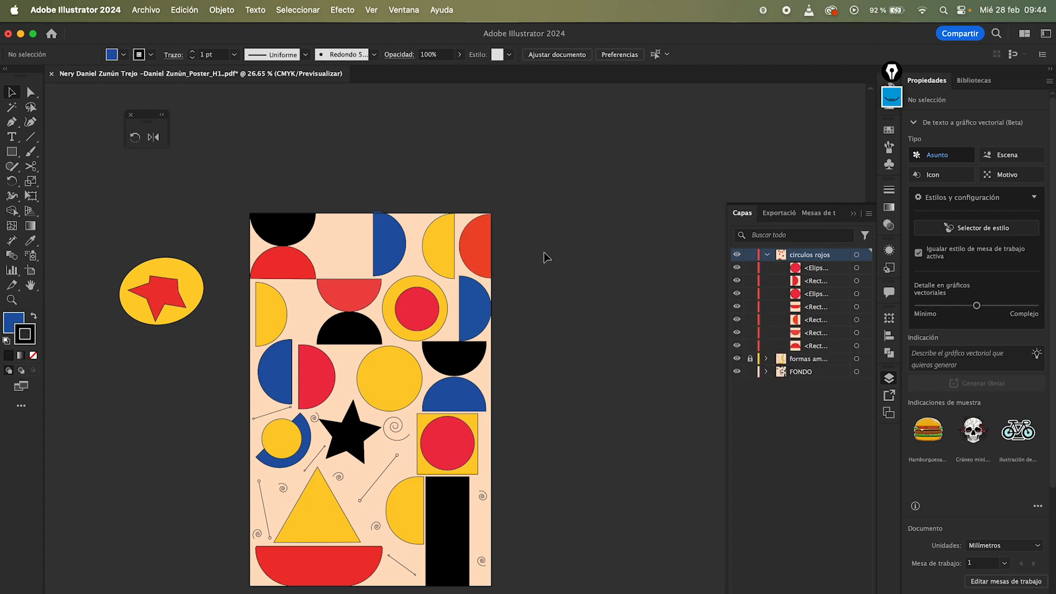
click(809, 347)
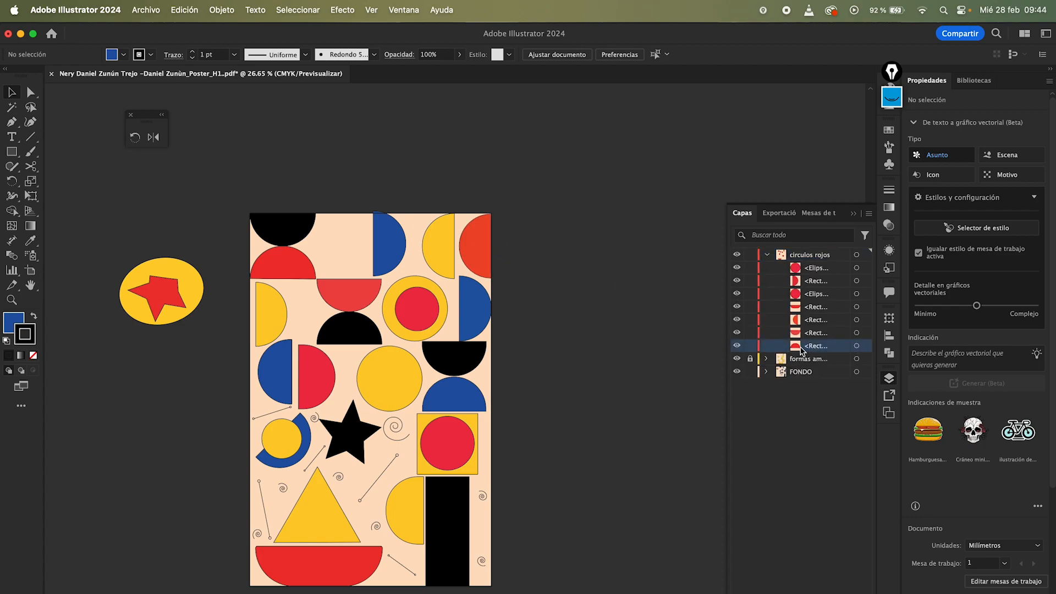
click(751, 347)
click(750, 333)
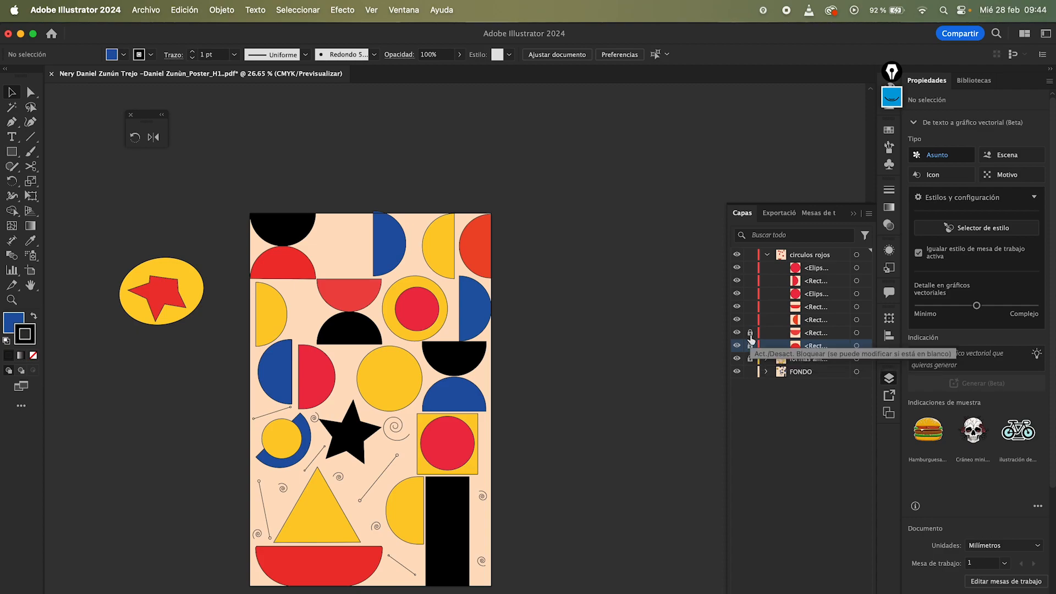
click(750, 320)
click(737, 359)
click(737, 372)
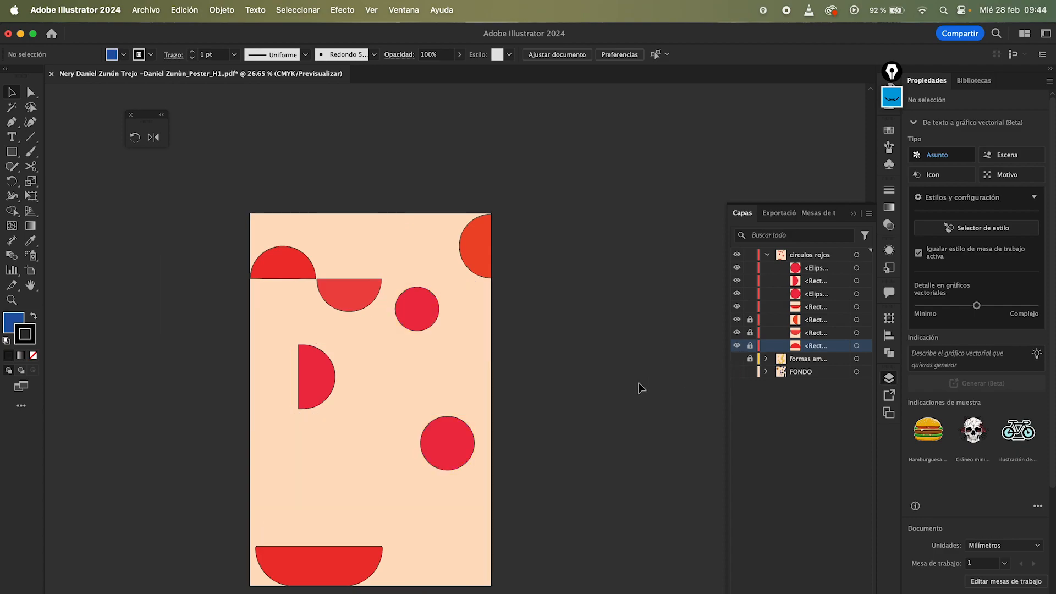
Step: Select and drag the unlocked red shapes to test the locks, then undo the move
drag(509, 180, 259, 557)
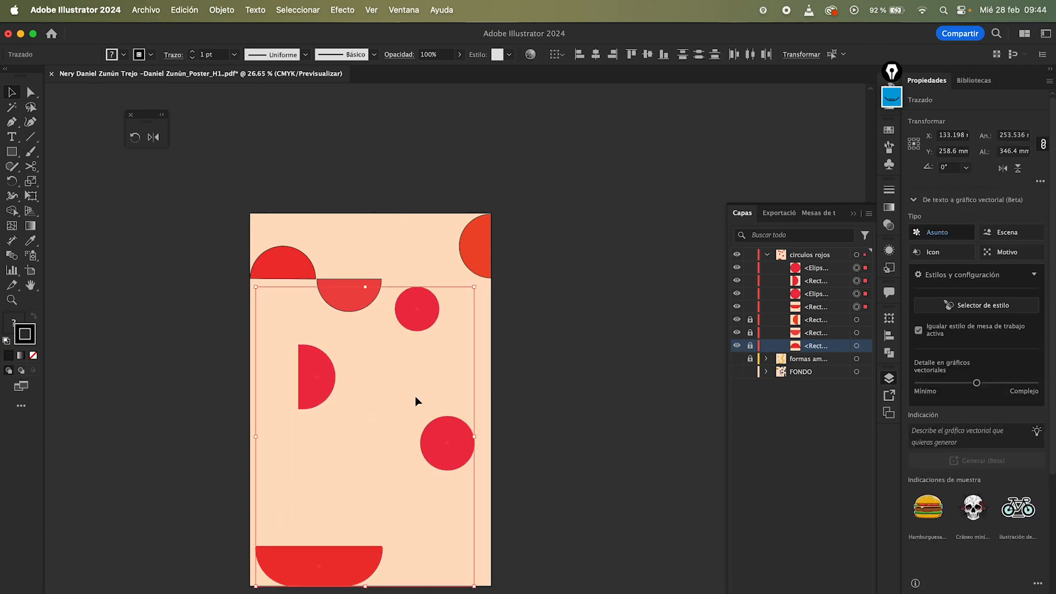
mouse_move(421, 301)
mouse_down()
mouse_move(403, 354)
mouse_move(416, 281)
mouse_up()
key(super+z)
click(479, 240)
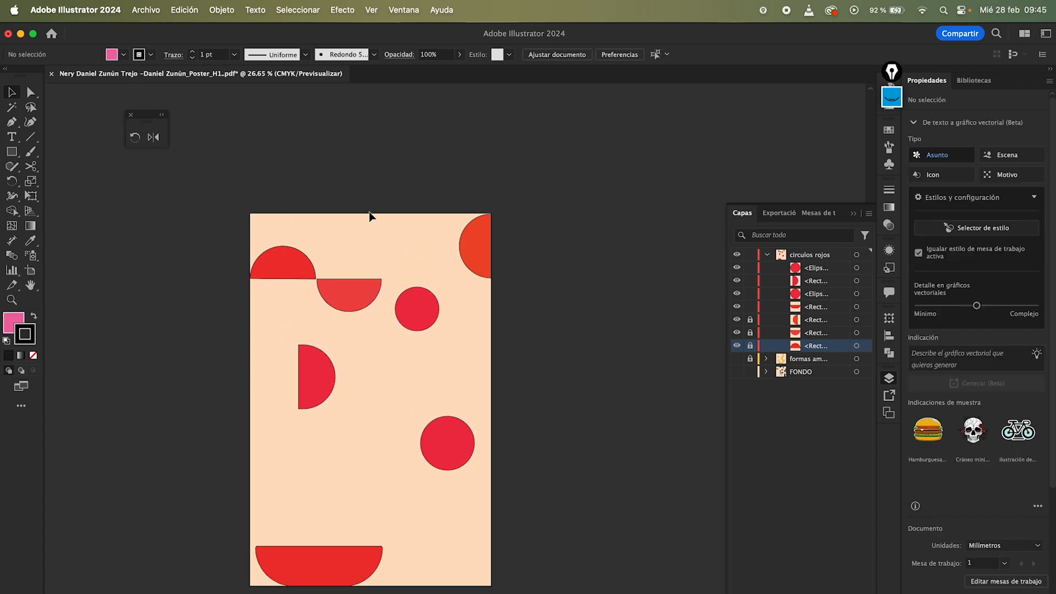
Step: Lock the red circle near the top of the poster with the Lock Selection command
click(412, 298)
click(184, 9)
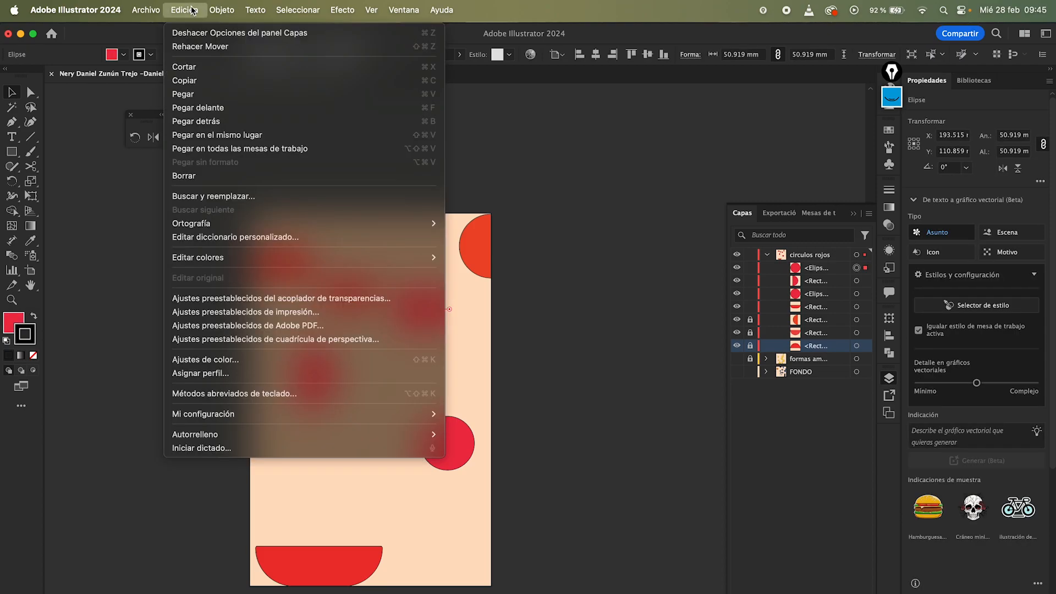
mouse_move(222, 16)
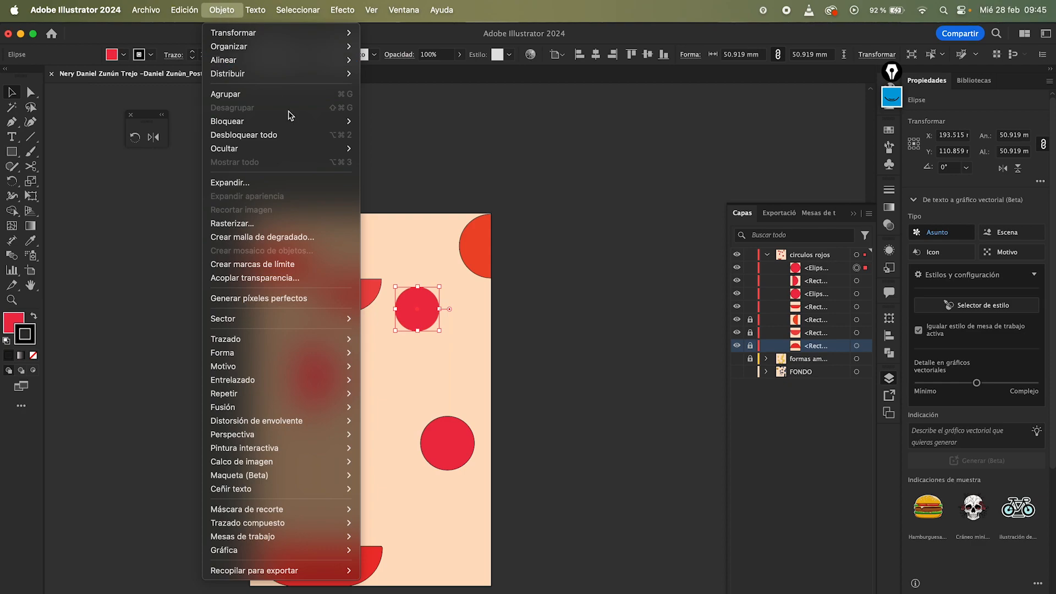
mouse_move(308, 122)
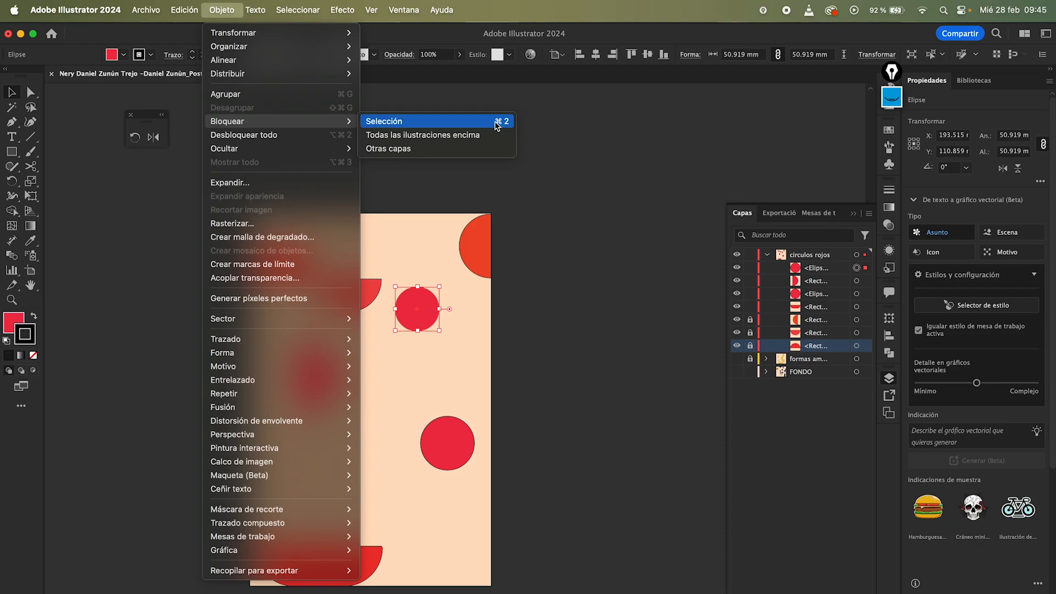
click(559, 245)
click(426, 265)
click(426, 302)
key(super+2)
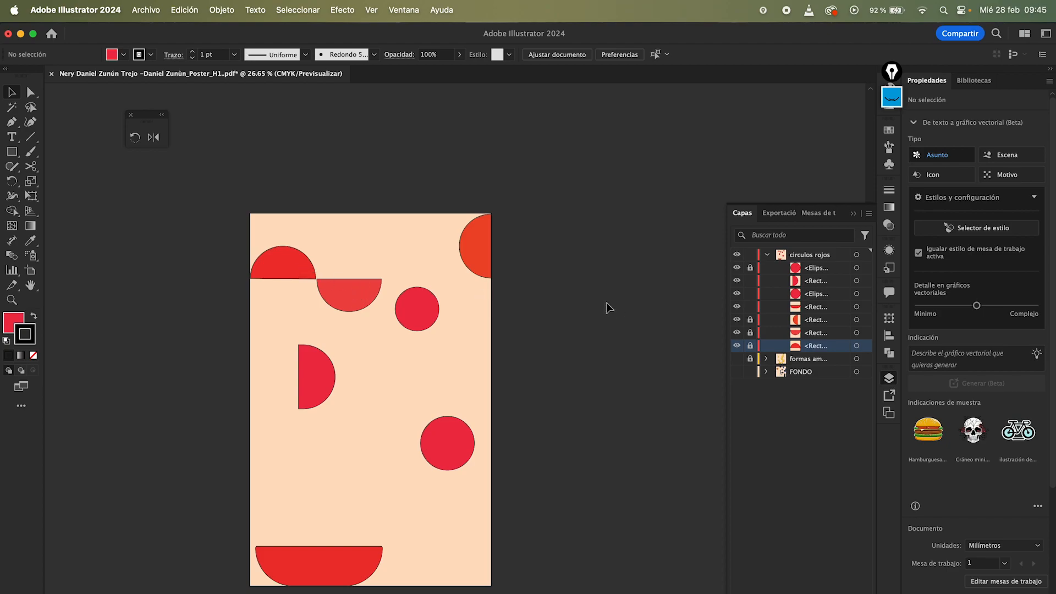
Step: Lock the red half-circle and the two remaining unlocked red shapes
click(322, 373)
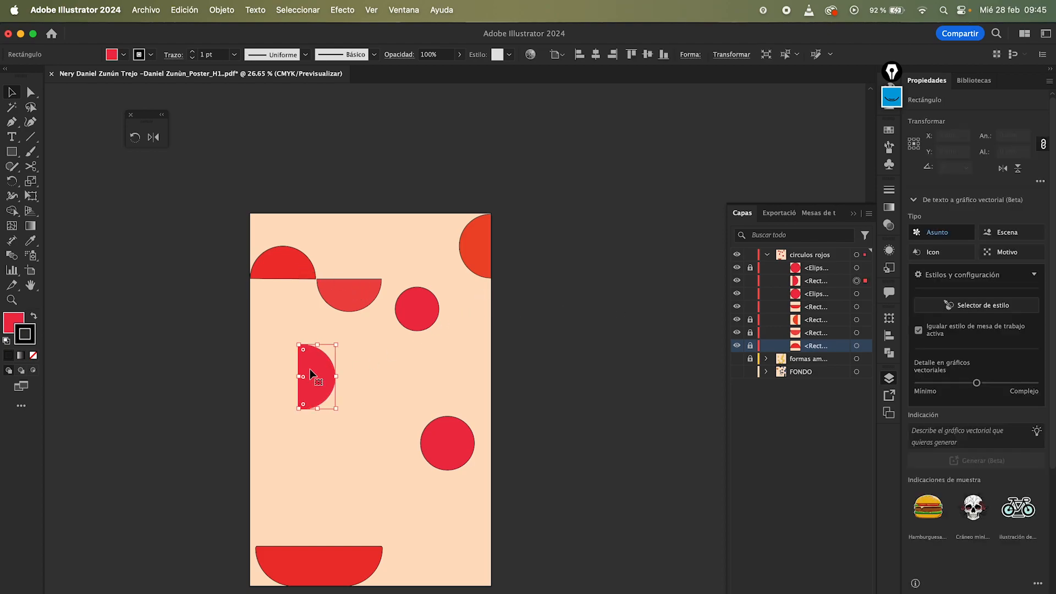
click(493, 381)
click(749, 280)
drag(550, 593, 533, 560)
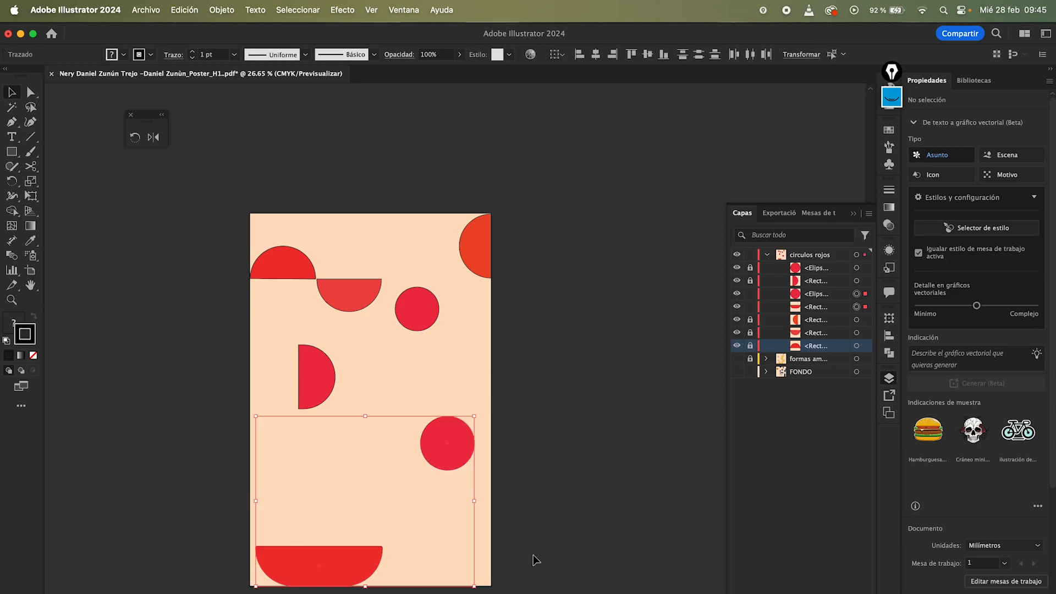
key(super+2)
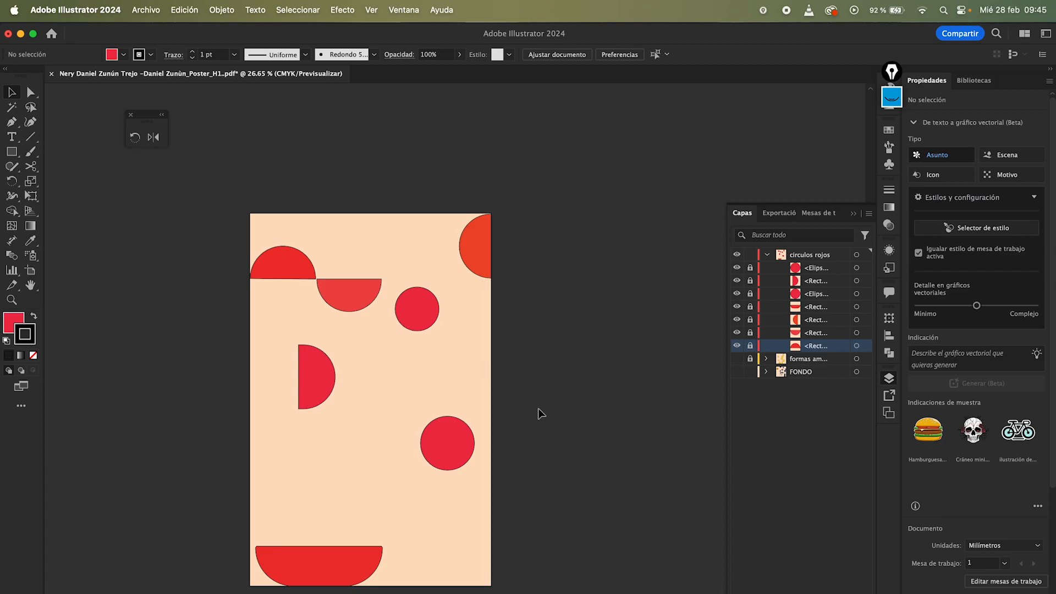
Step: Unlock all locked artwork with Unlock All and deselect it
drag(243, 194, 440, 484)
drag(256, 212, 575, 471)
mouse_move(750, 268)
mouse_down()
mouse_move(751, 349)
mouse_move(750, 269)
mouse_up()
click(225, 10)
mouse_move(198, 14)
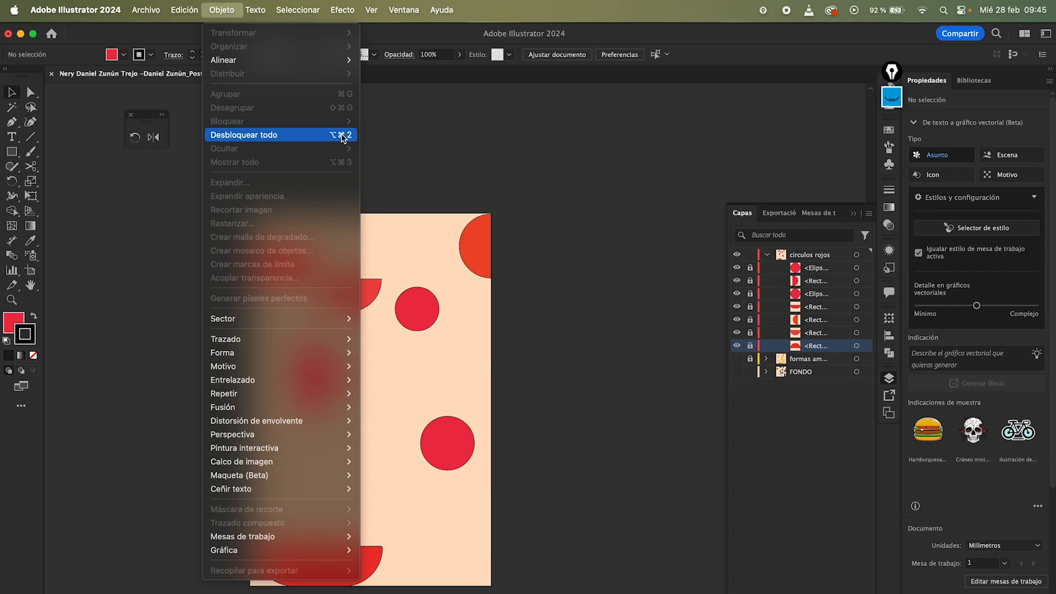
click(342, 138)
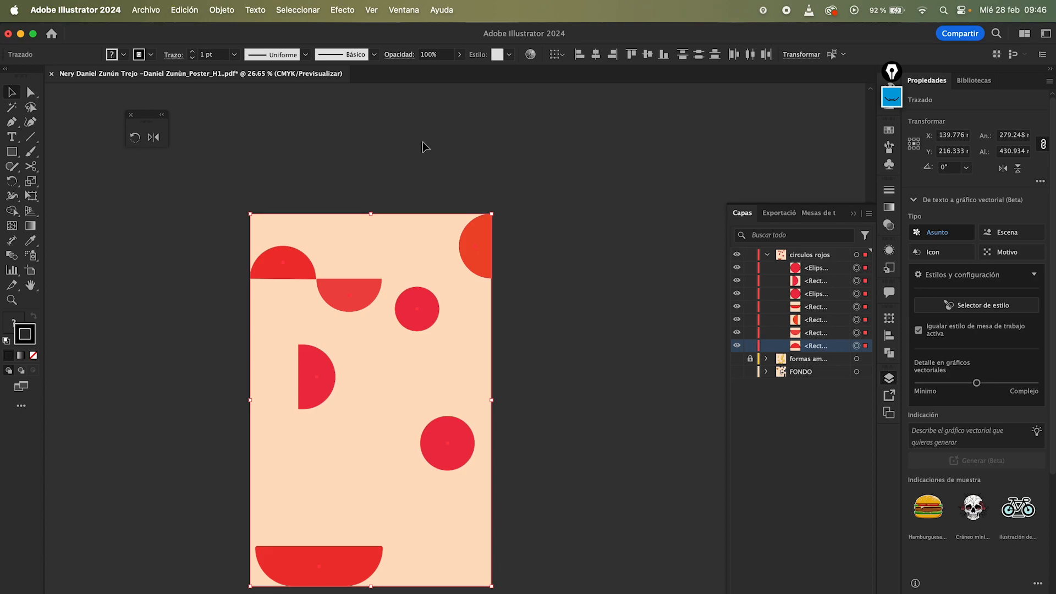
click(421, 141)
Step: Test moving the top-right red half-circle after unlocking, then undo the move
click(345, 287)
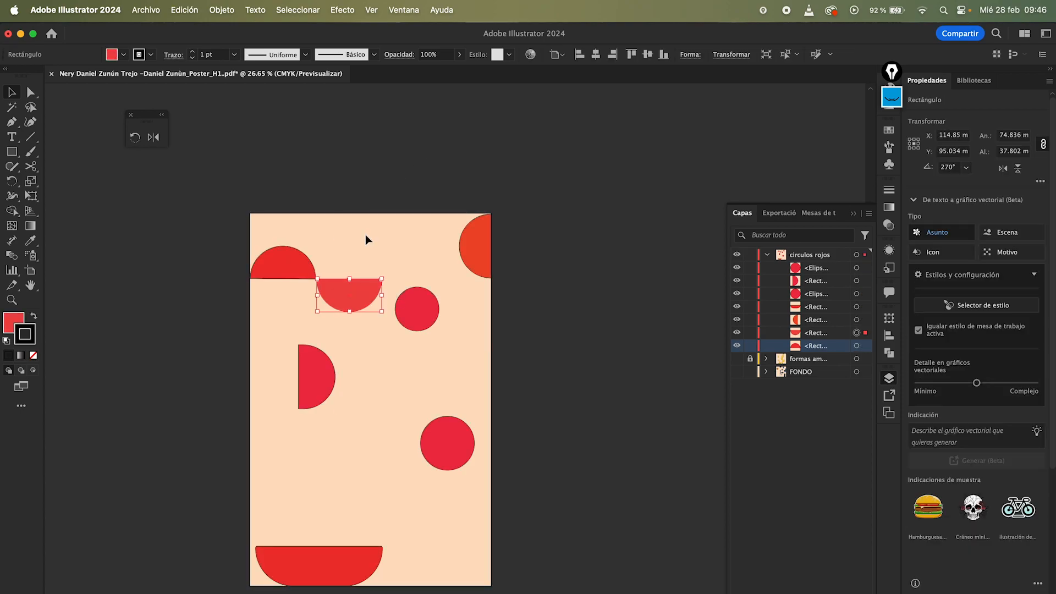
click(388, 201)
drag(467, 248, 446, 238)
click(531, 316)
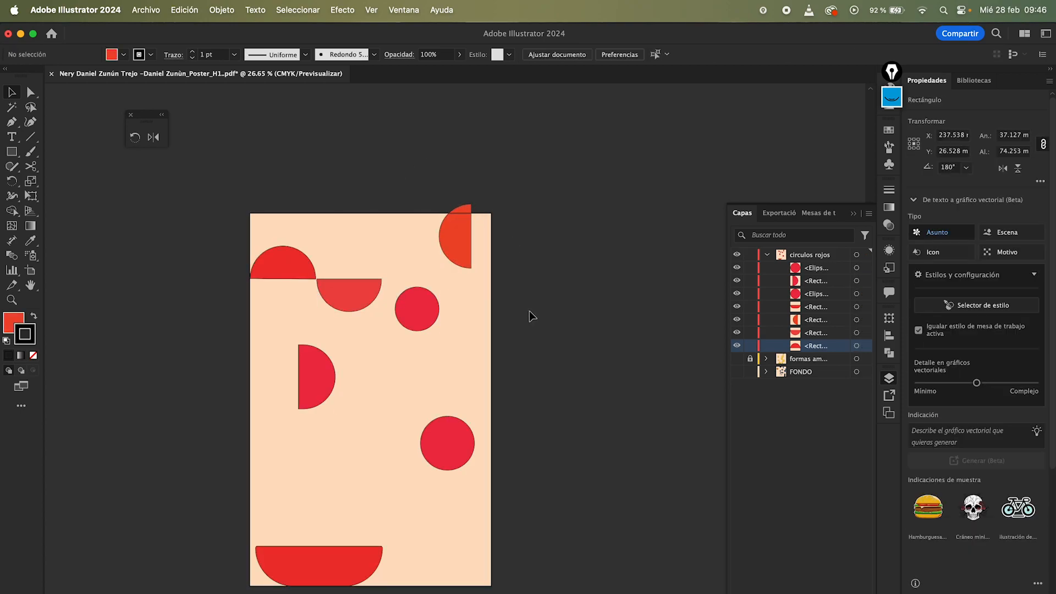
drag(517, 312, 452, 374)
key(super+z)
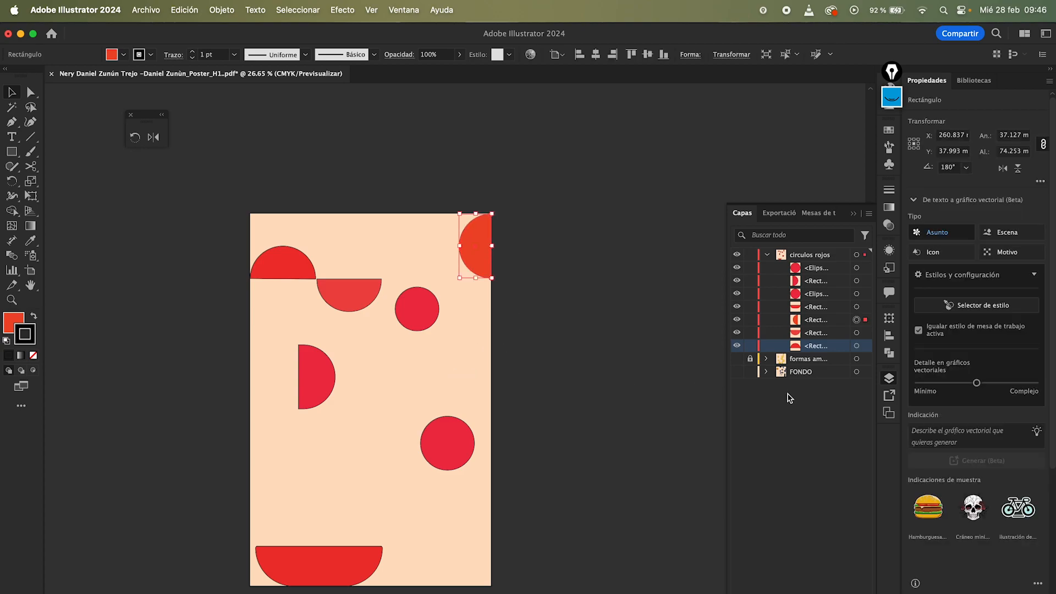
Step: Expand the FONDO layer in the Layers panel and make it visible again
click(766, 372)
scroll(775, 357, down, 5)
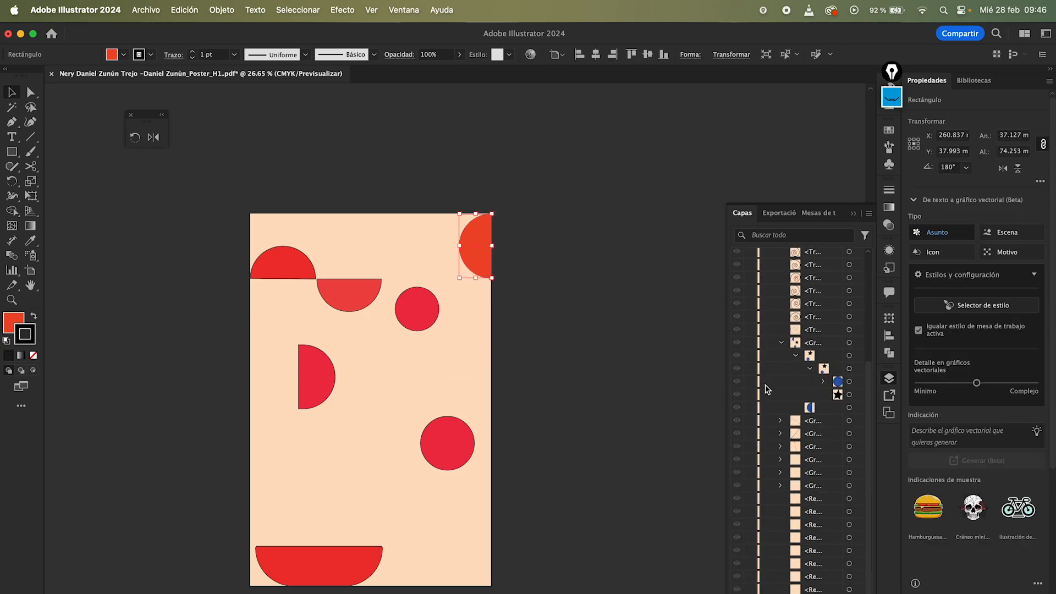
click(781, 342)
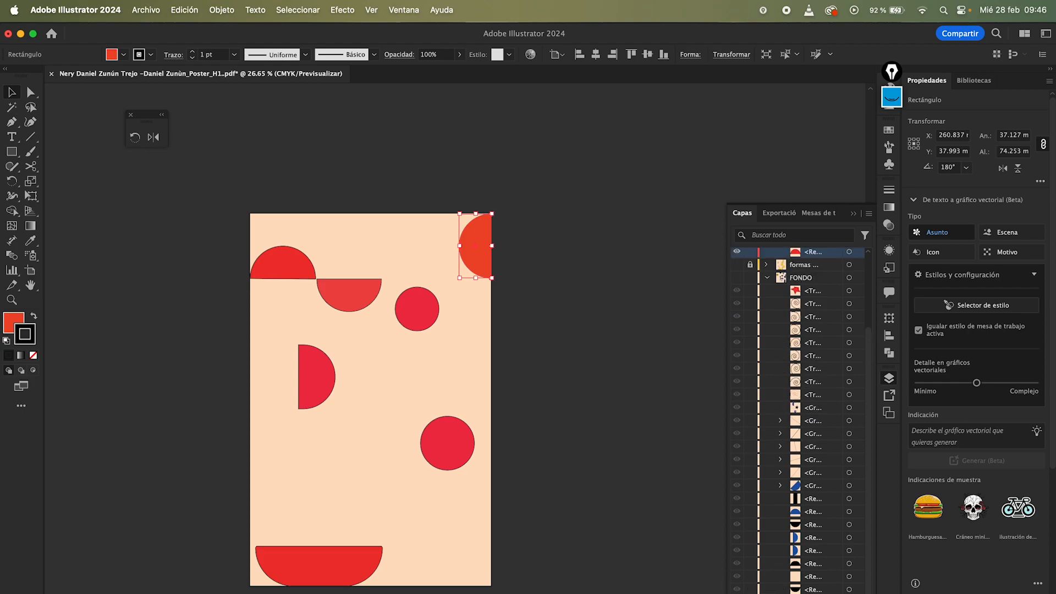
click(738, 279)
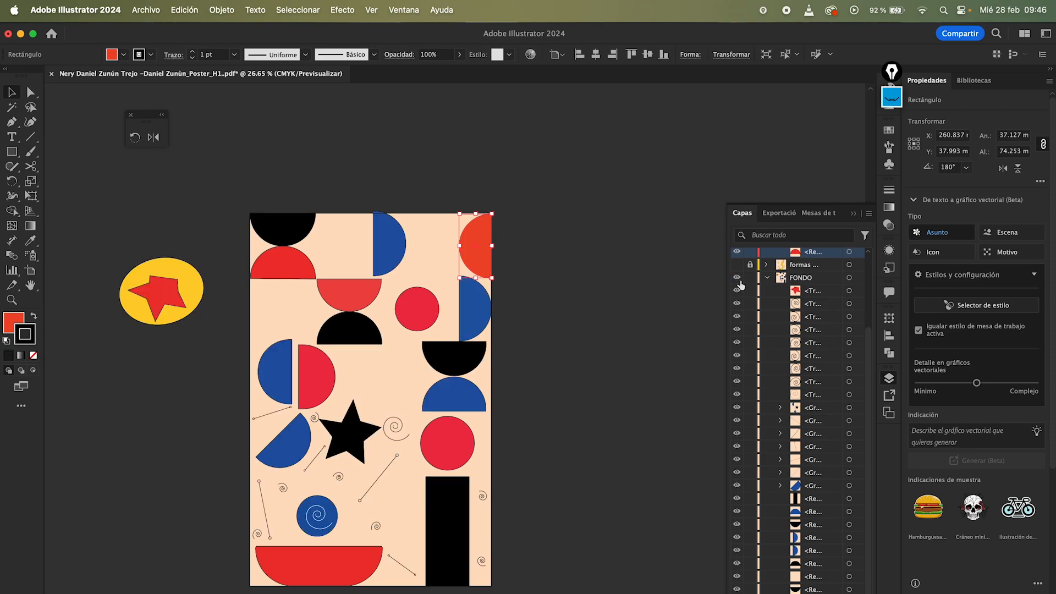
Step: Zoom out on the poster and turn on visibility of the formas amarillas layer to reveal the yellow shapes
click(780, 485)
click(812, 501)
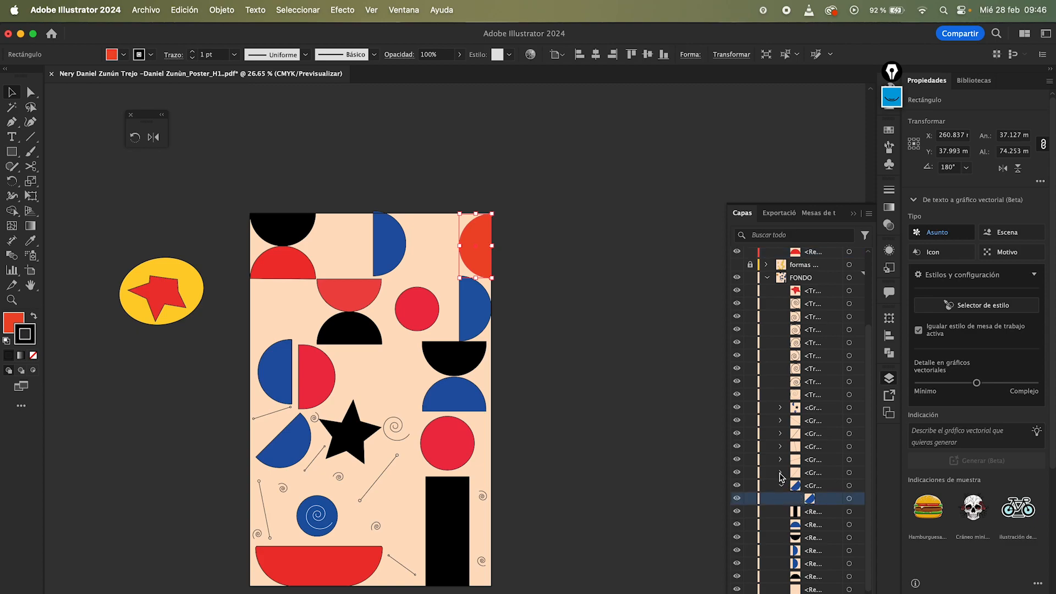
scroll(781, 477, up, 3)
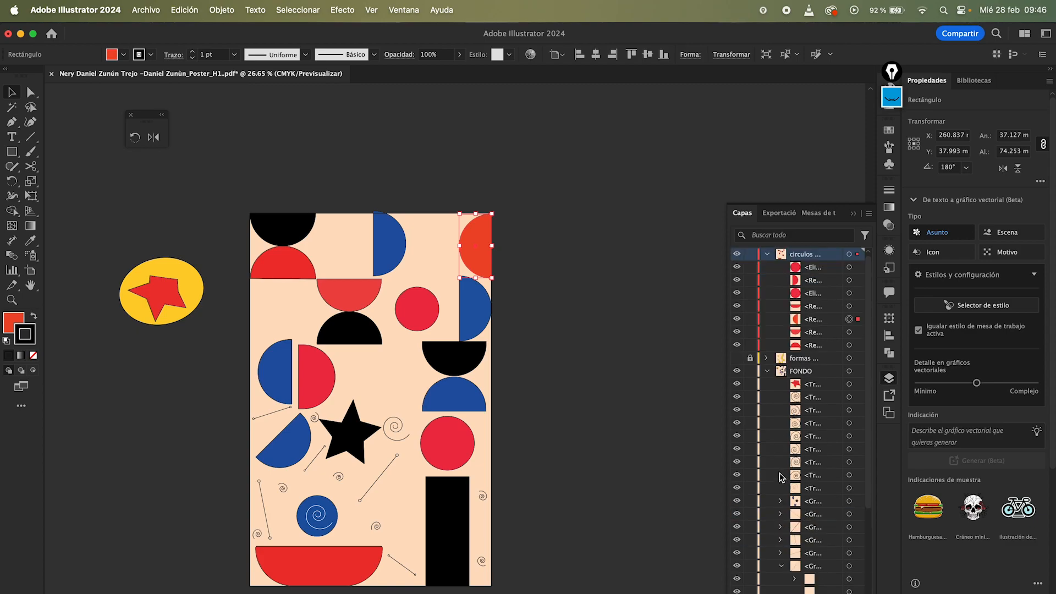
click(679, 491)
key(z)
drag(593, 379, 474, 377)
key(v)
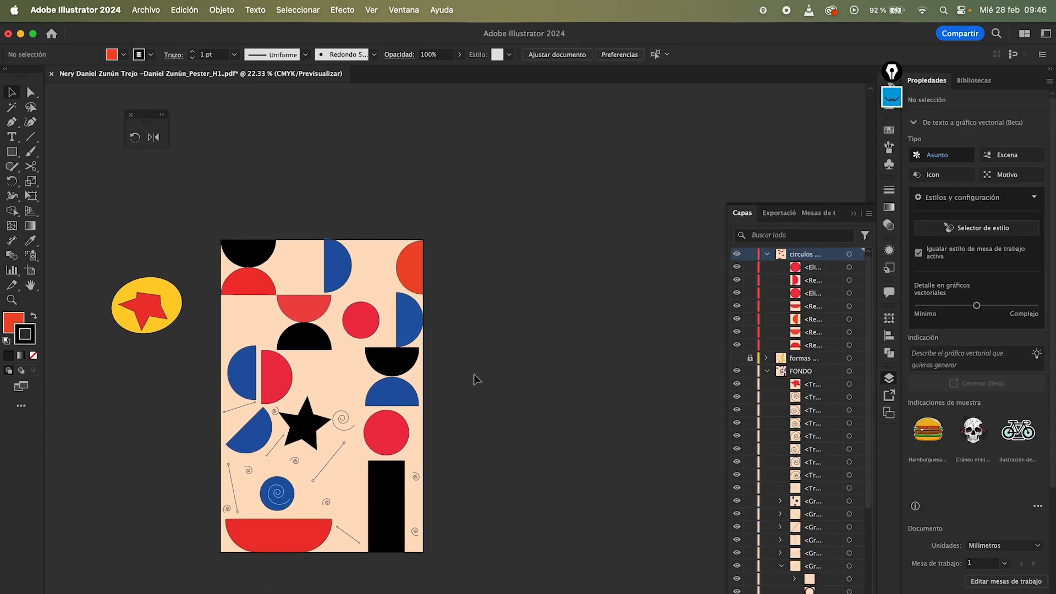
click(736, 358)
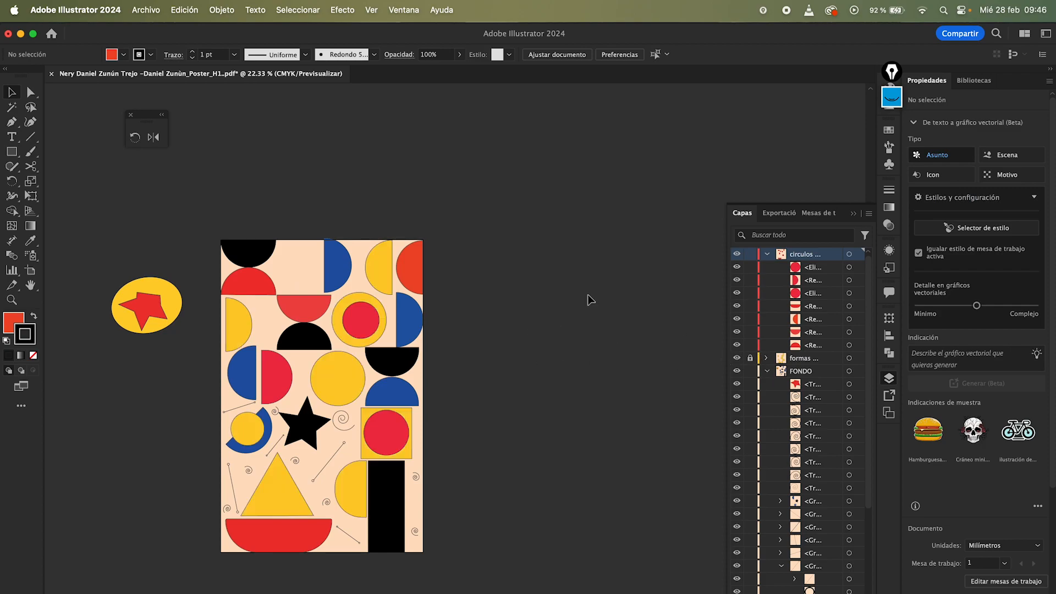
Step: Create a new sublayer inside the FONDO layer
drag(359, 321, 360, 321)
click(482, 320)
key(z)
drag(439, 305, 457, 311)
key(v)
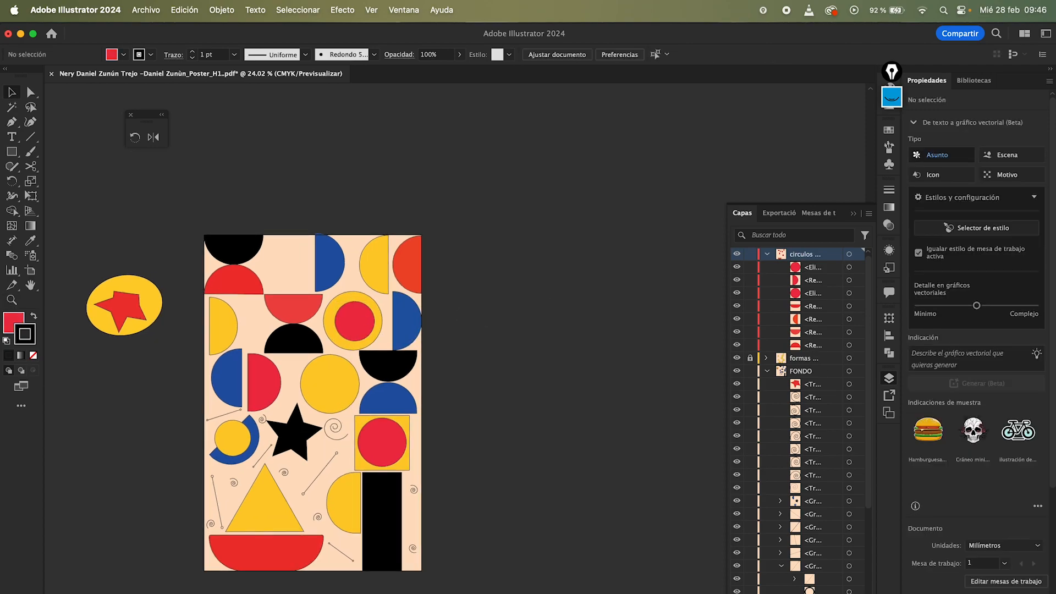
click(810, 385)
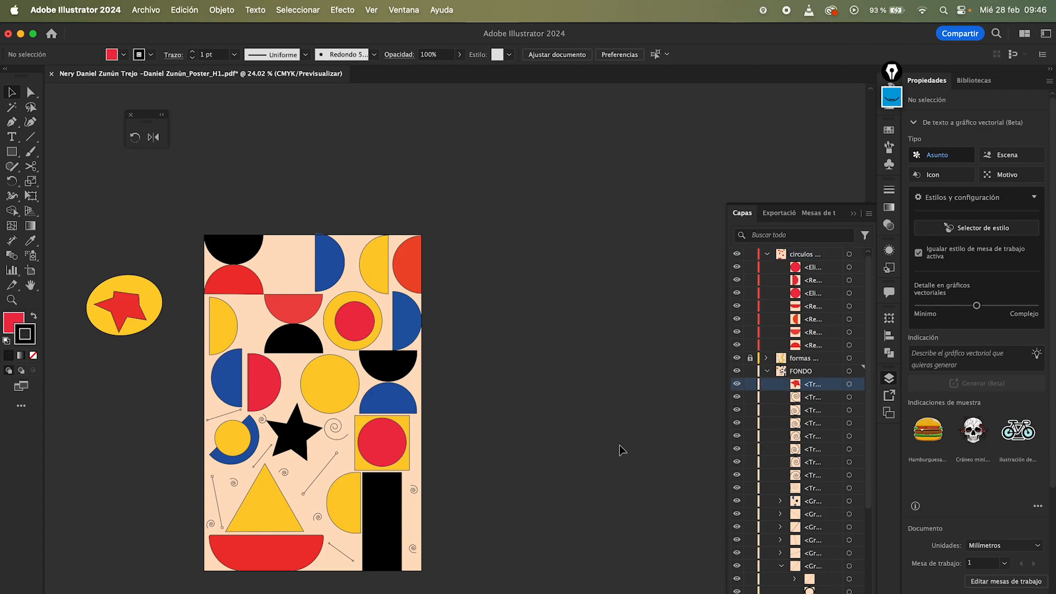
click(807, 372)
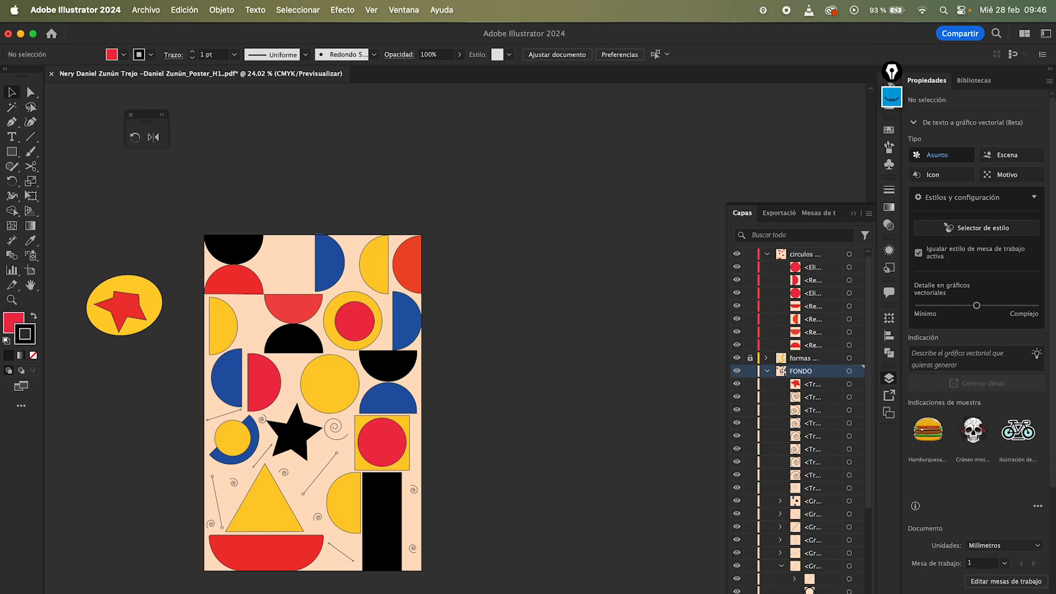
click(830, 593)
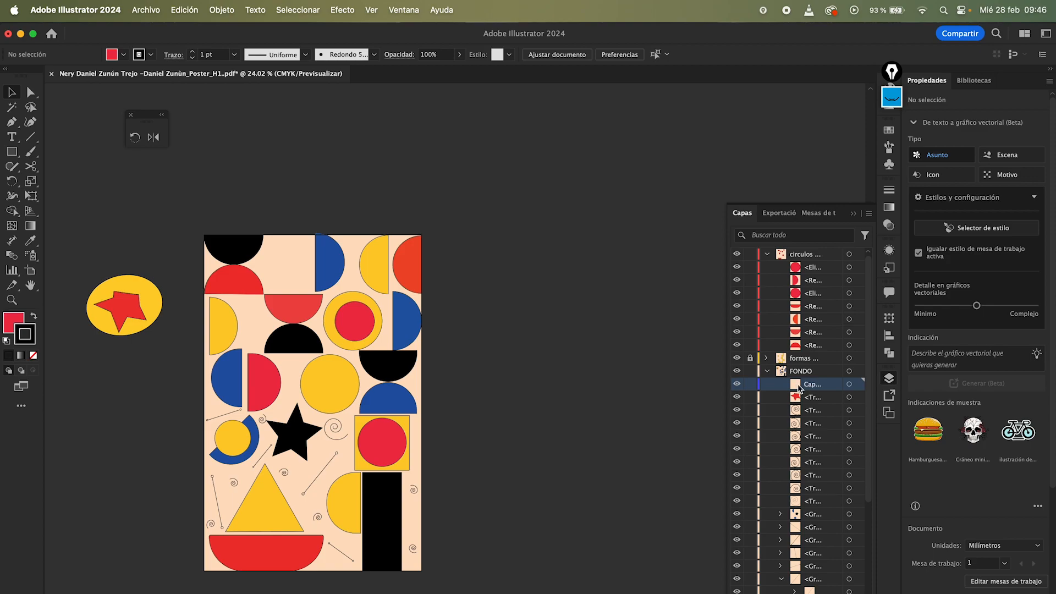
Step: Select the blue shapes on the poster and group them together
click(410, 337)
shift+click(330, 275)
shift+click(400, 408)
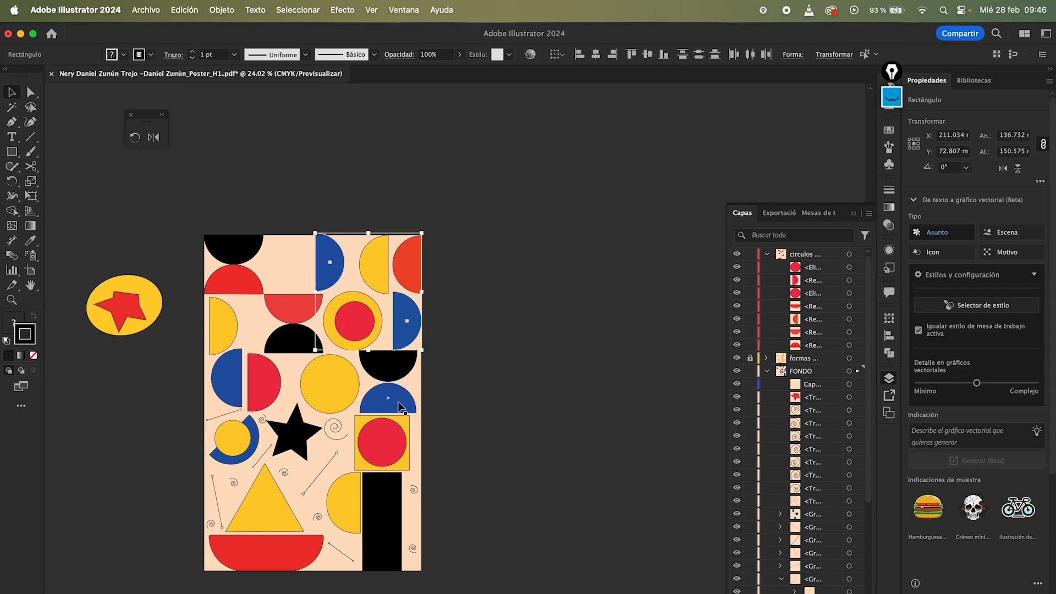
shift+click(238, 380)
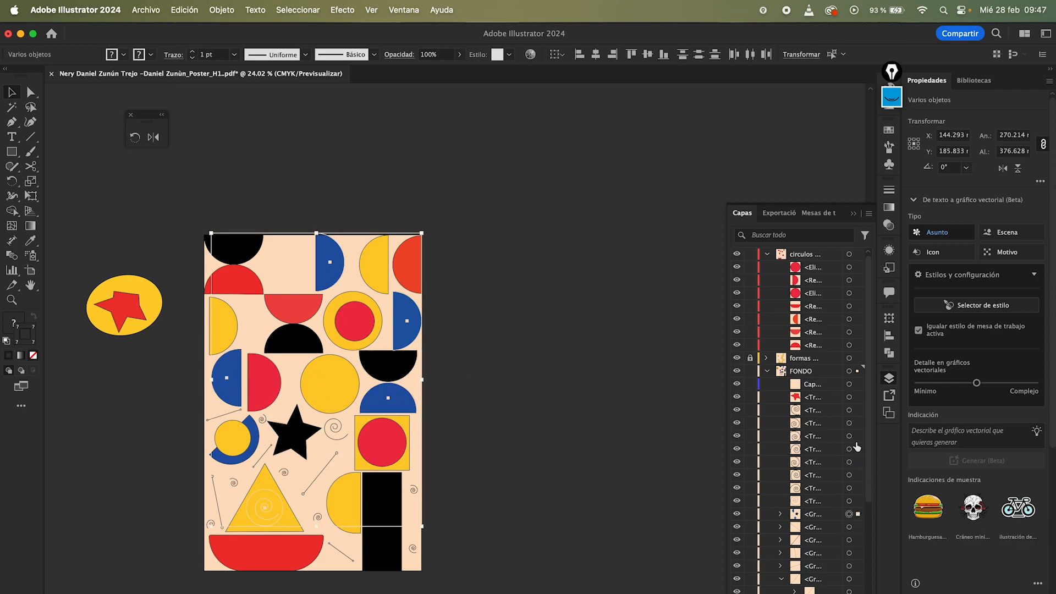
key(super+g)
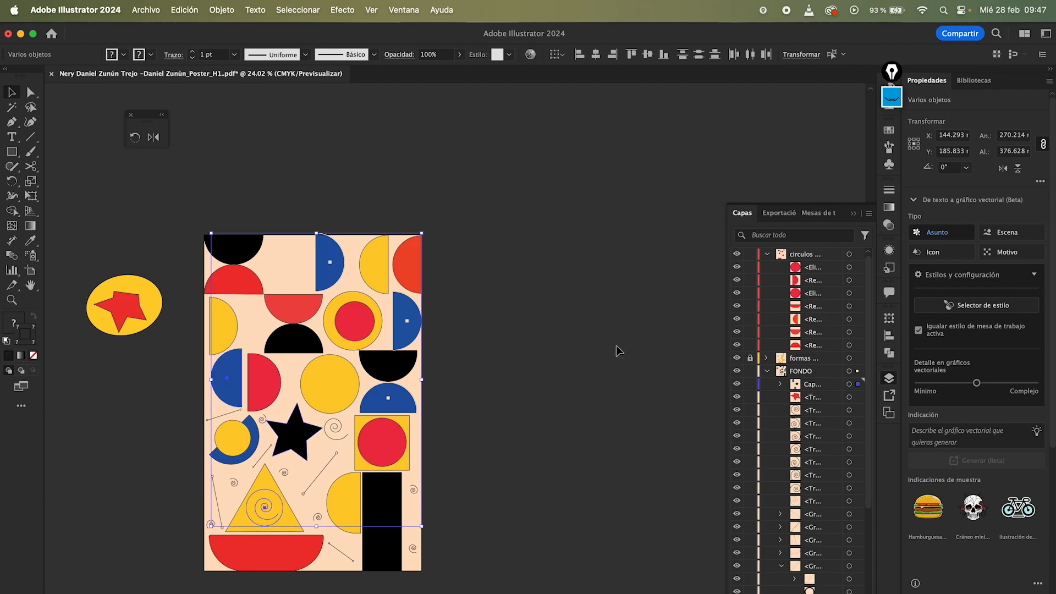
Step: Toggle the visibility of the new sublayer and its blue group off and back on
click(734, 386)
click(734, 386)
click(734, 386)
click(737, 385)
click(736, 384)
click(737, 385)
click(736, 384)
click(736, 384)
click(736, 385)
click(736, 384)
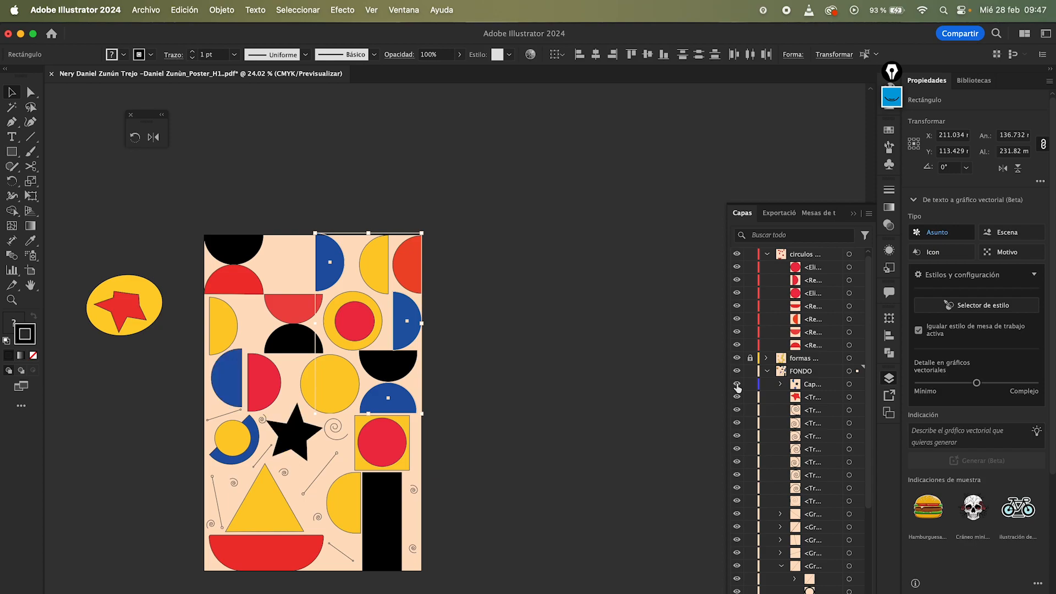
click(781, 384)
click(737, 397)
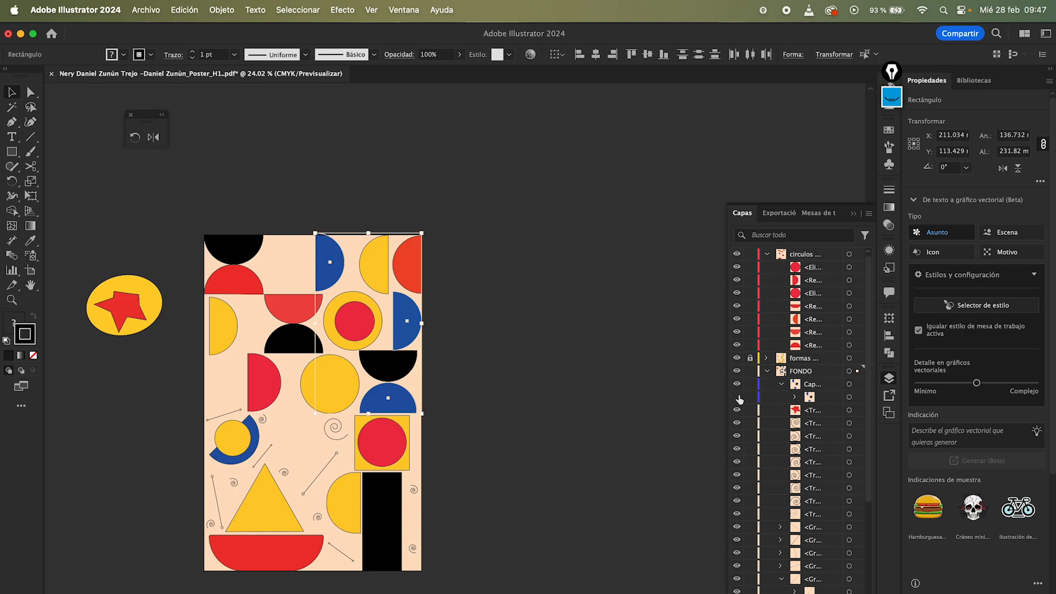
click(737, 397)
click(737, 397)
click(737, 397)
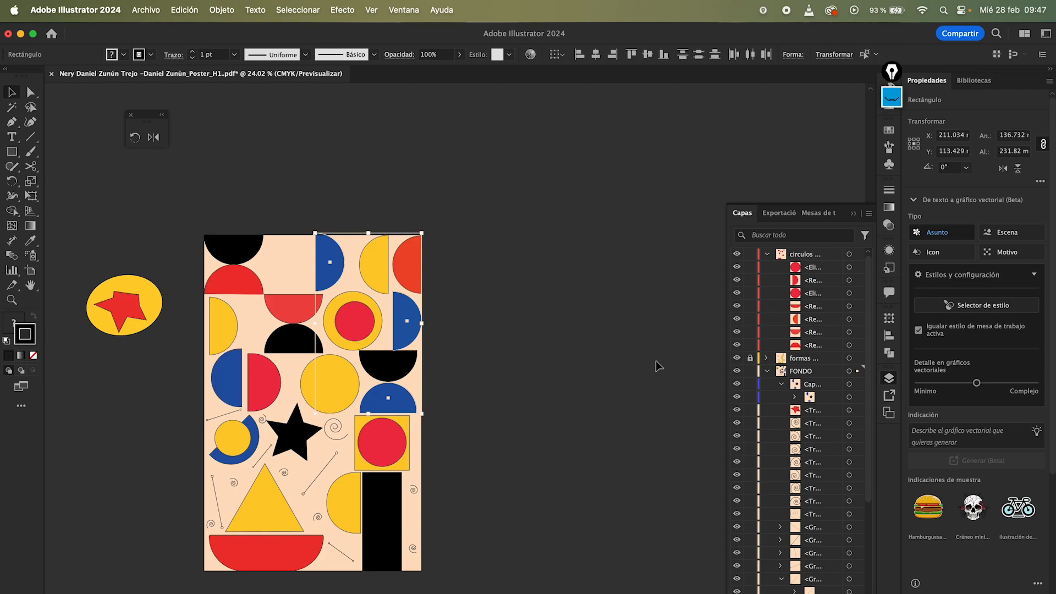
Step: Deselect everything and collapse the circulos rojos and FONDO layers
click(622, 353)
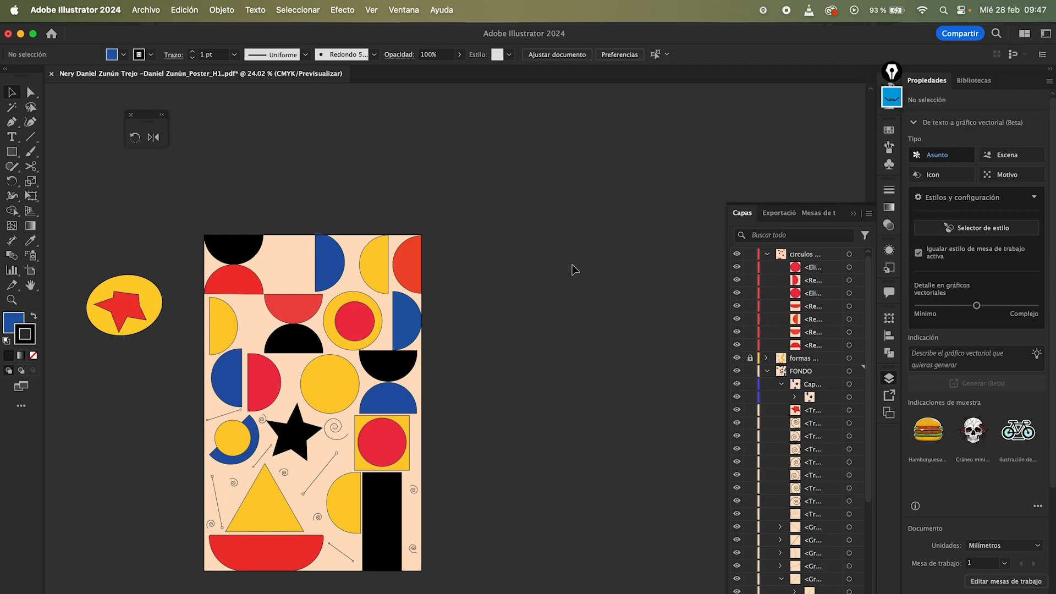
drag(218, 189, 424, 472)
click(506, 382)
click(768, 259)
click(767, 255)
click(767, 281)
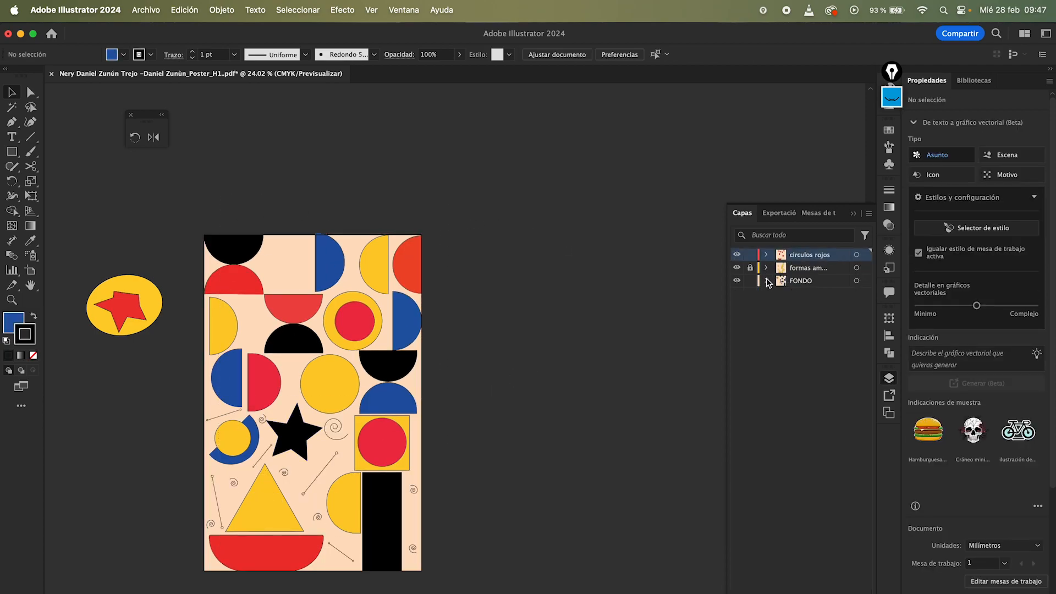
Step: Lock the FONDO layer and switch the circulos rojos layer's visibility off and back on
click(750, 281)
click(737, 255)
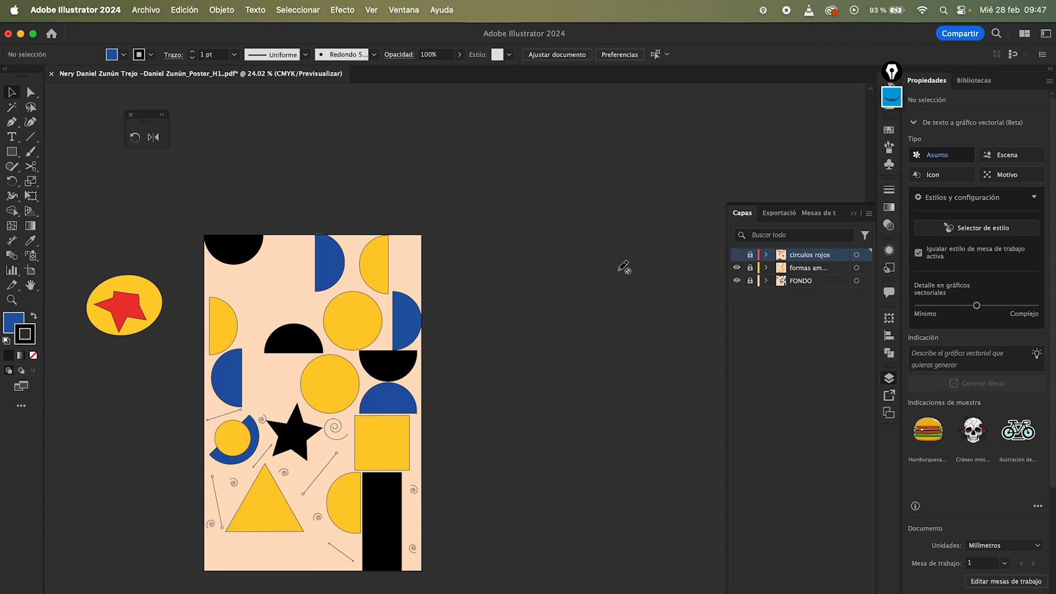
click(737, 254)
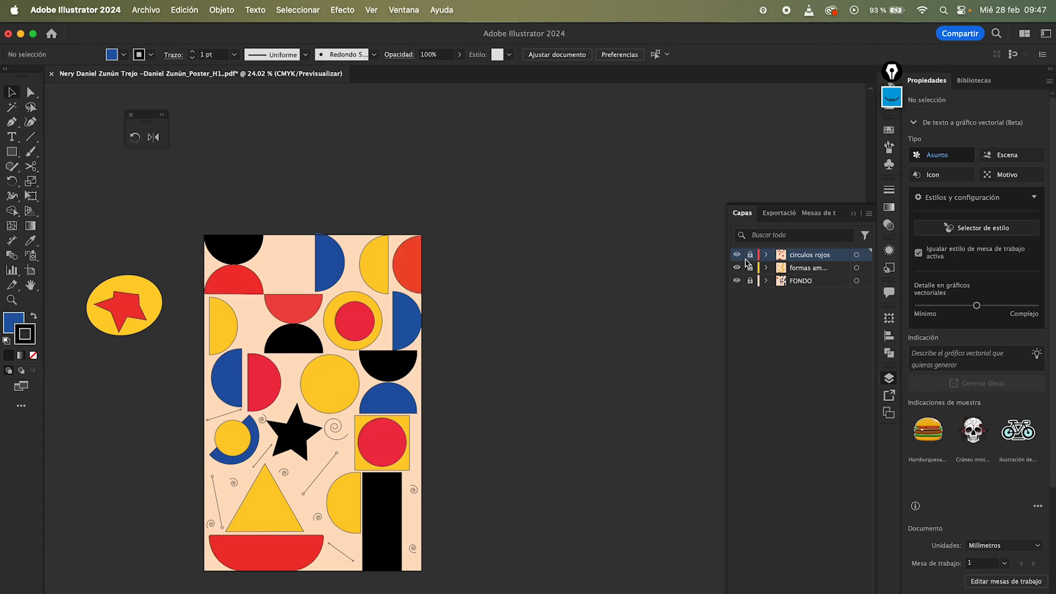
Step: Unlock the circulos rojos layer and select its red shapes to check they can be edited
click(748, 256)
click(405, 274)
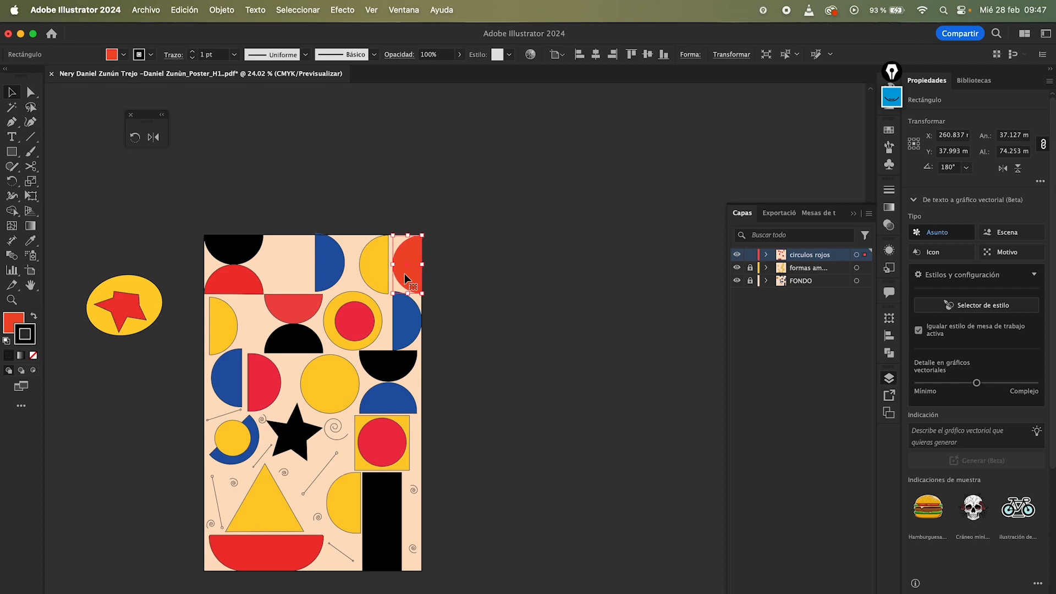
click(432, 260)
scroll(432, 261, down, 3)
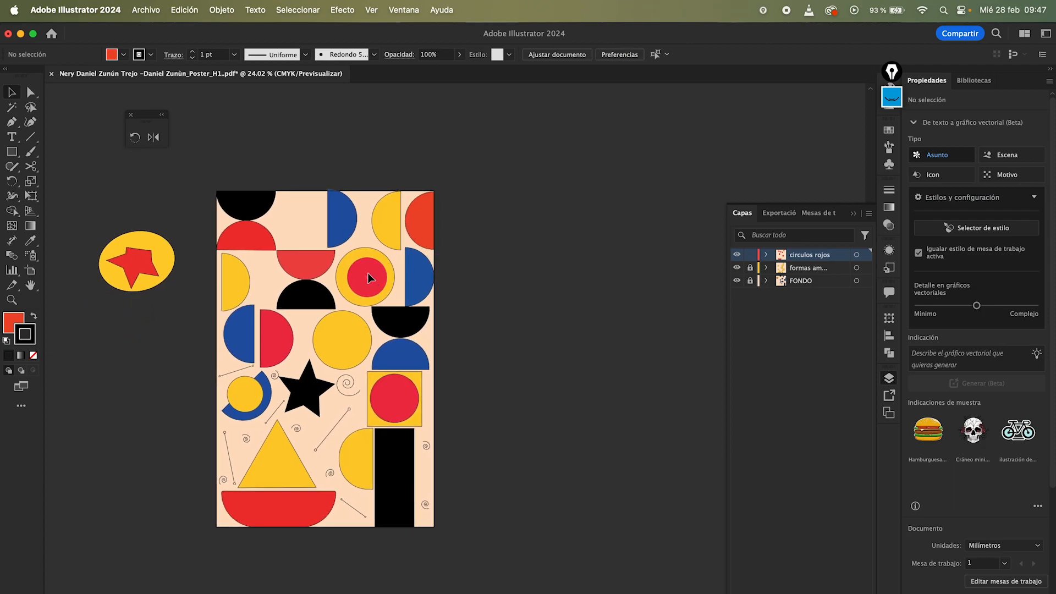
click(368, 273)
click(491, 232)
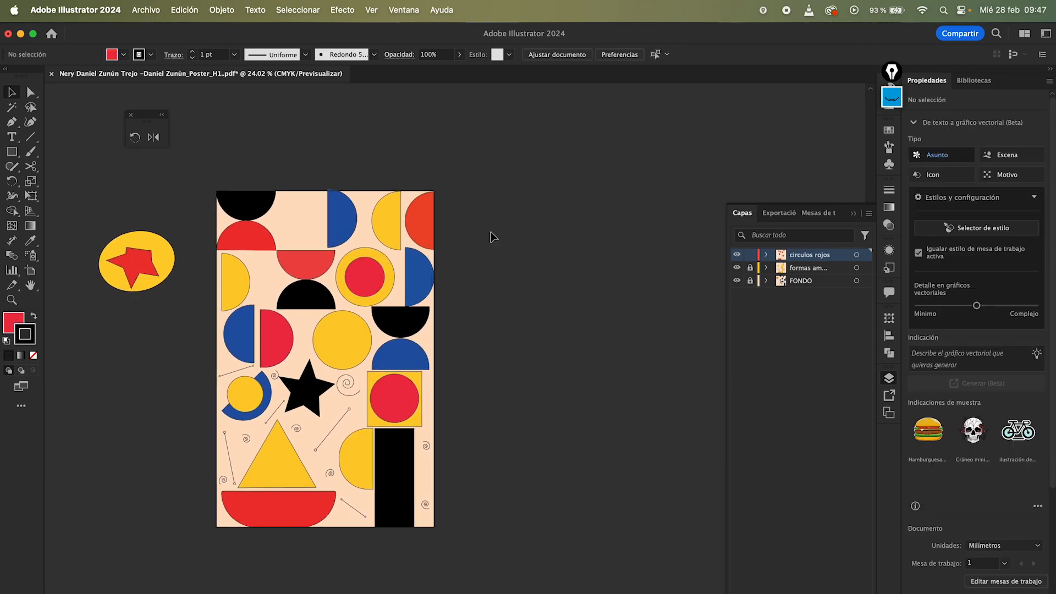